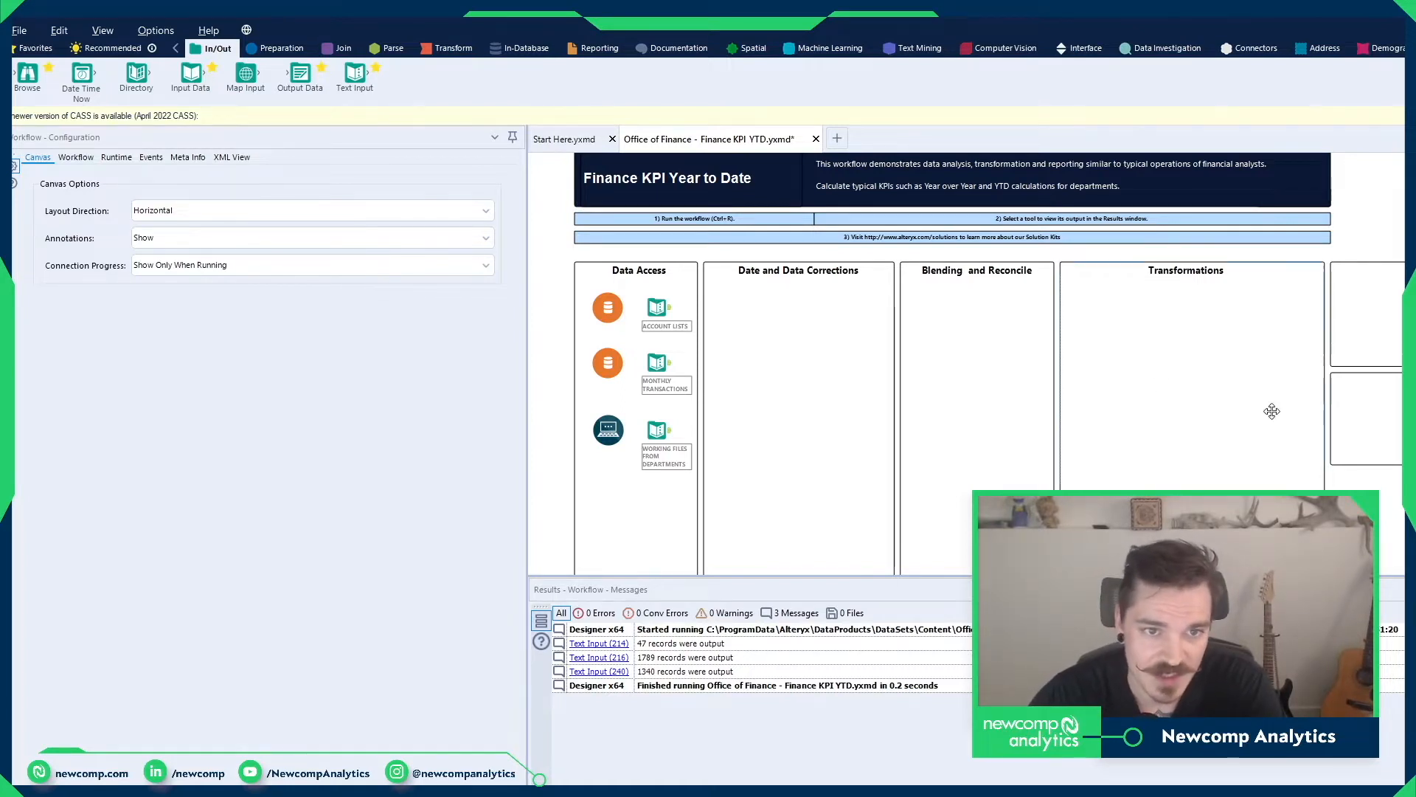
Step: Review the records of the Account Lists, Monthly Transactions and Working Files from Departments inputs
{"action": "left_click", "coordinate": [670, 312]}
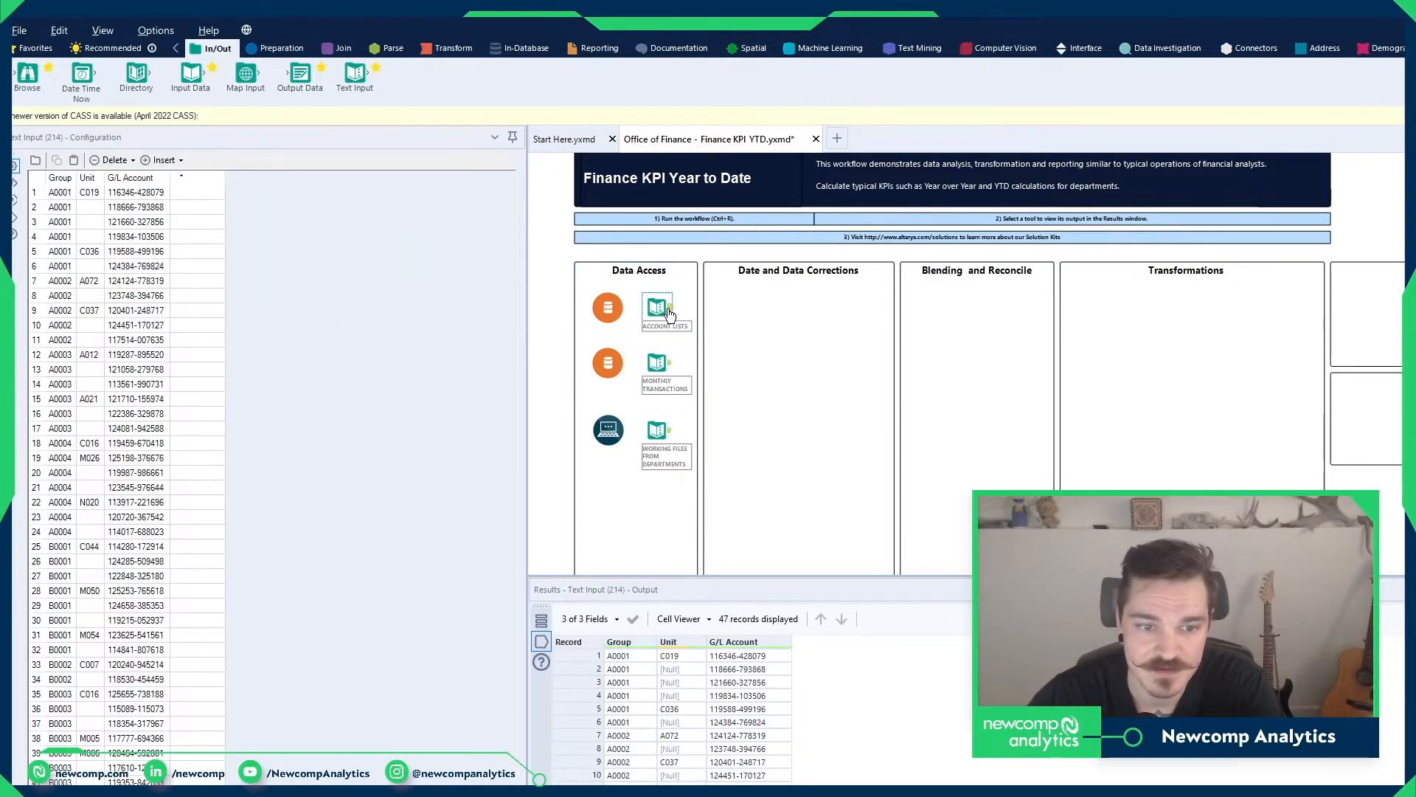
{"action": "left_click", "coordinate": [668, 365]}
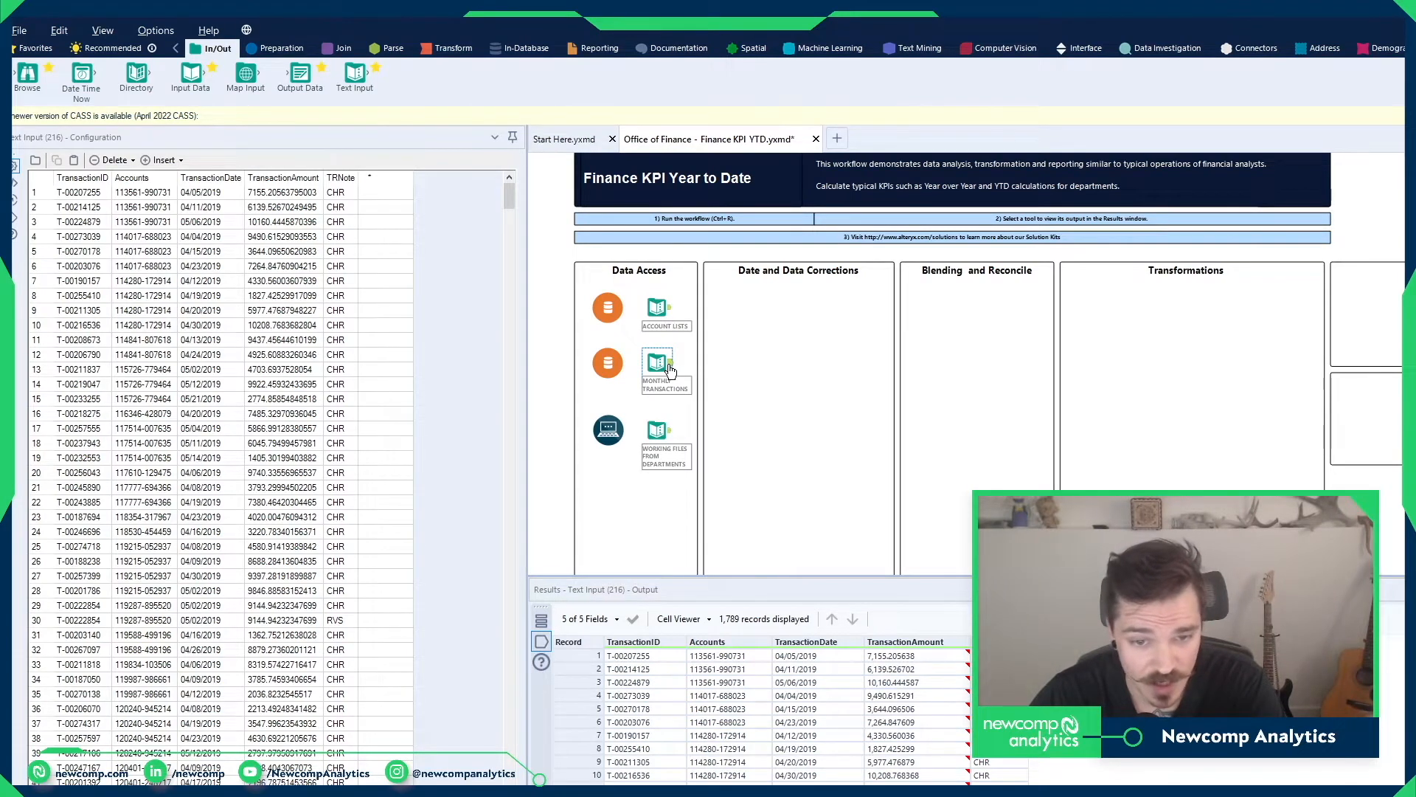
{"action": "left_click", "coordinate": [659, 430]}
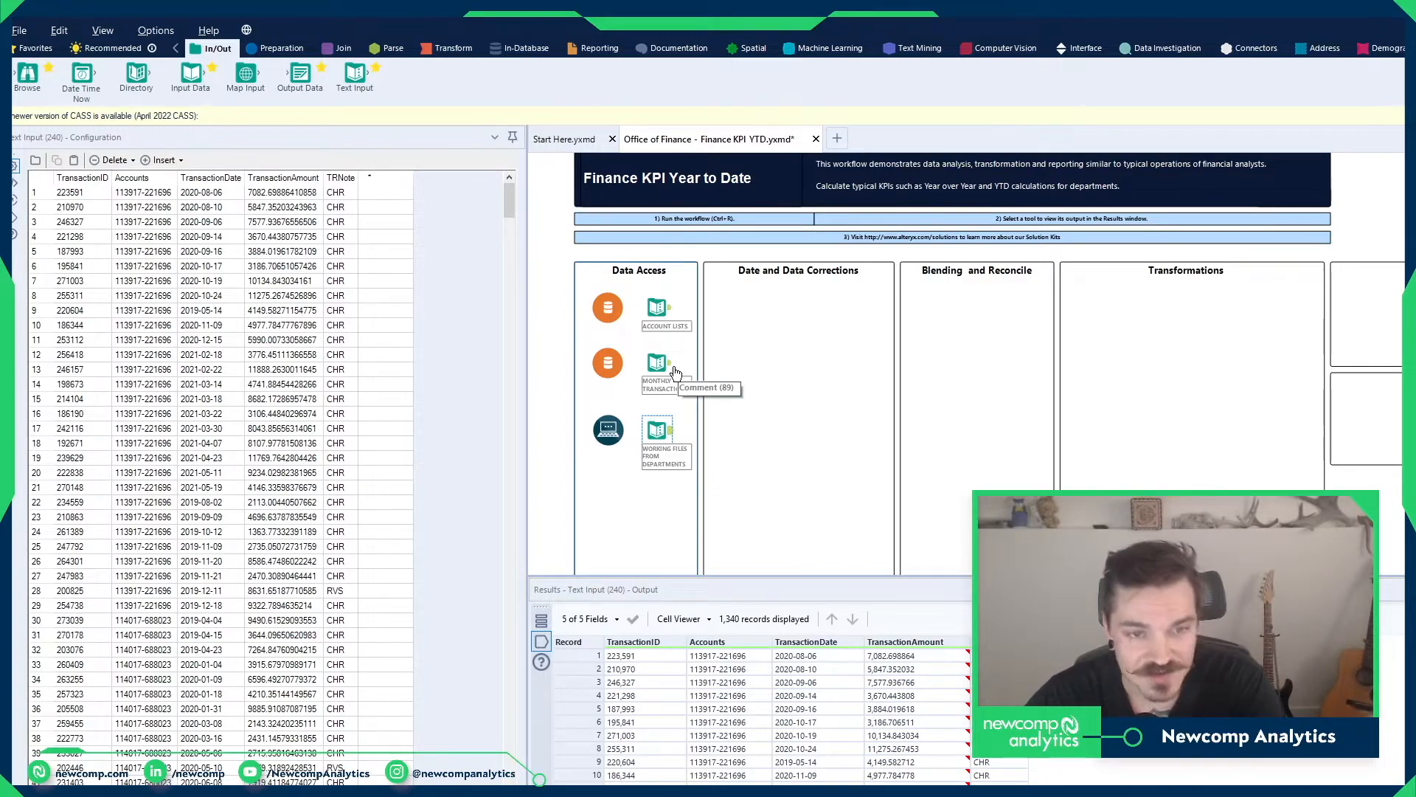
Step: Examine the Group values and the empty Unit cells in the Account Lists data
{"action": "left_click", "coordinate": [670, 310]}
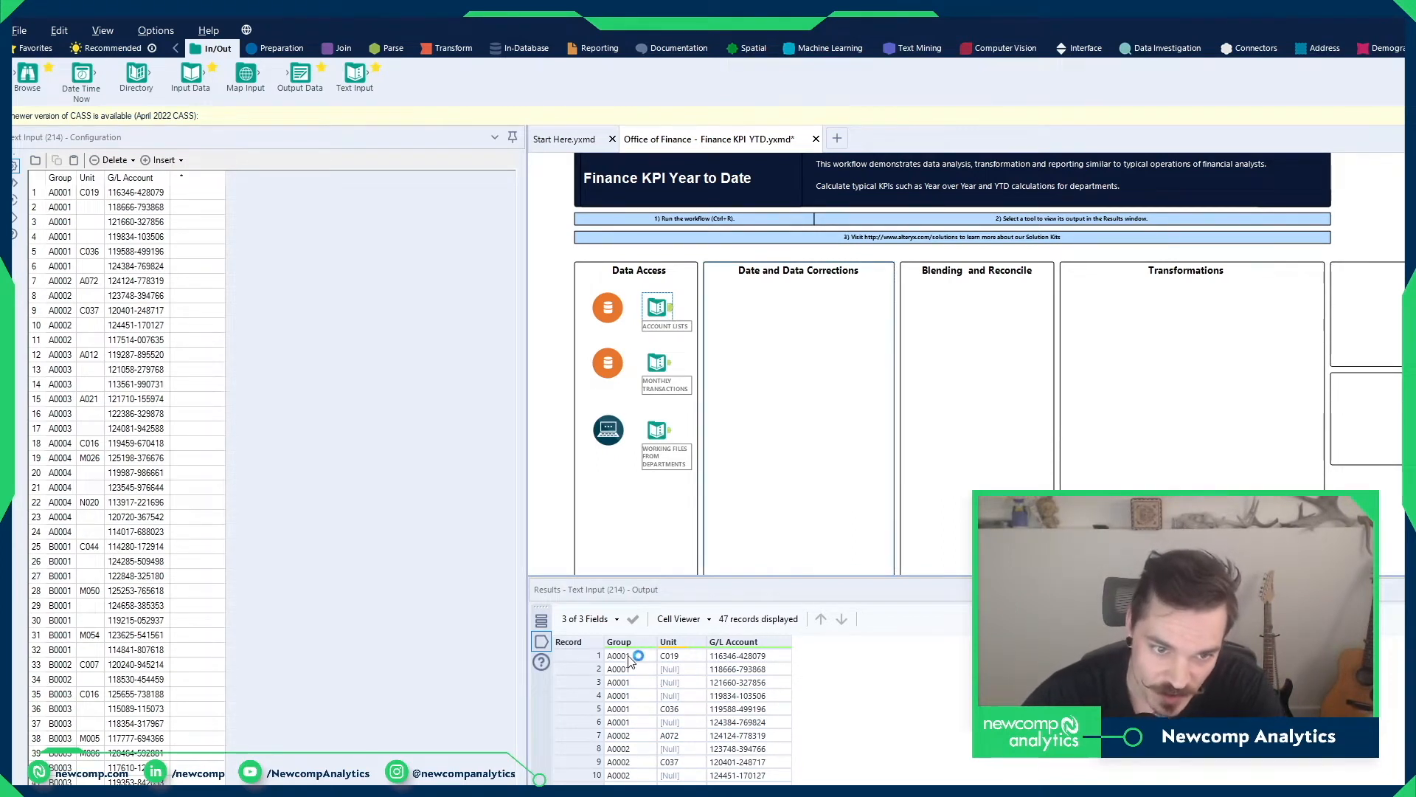
{"action": "left_click_drag", "start_coordinate": [627, 657], "coordinate": [628, 782]}
{"action": "left_click", "coordinate": [685, 698]}
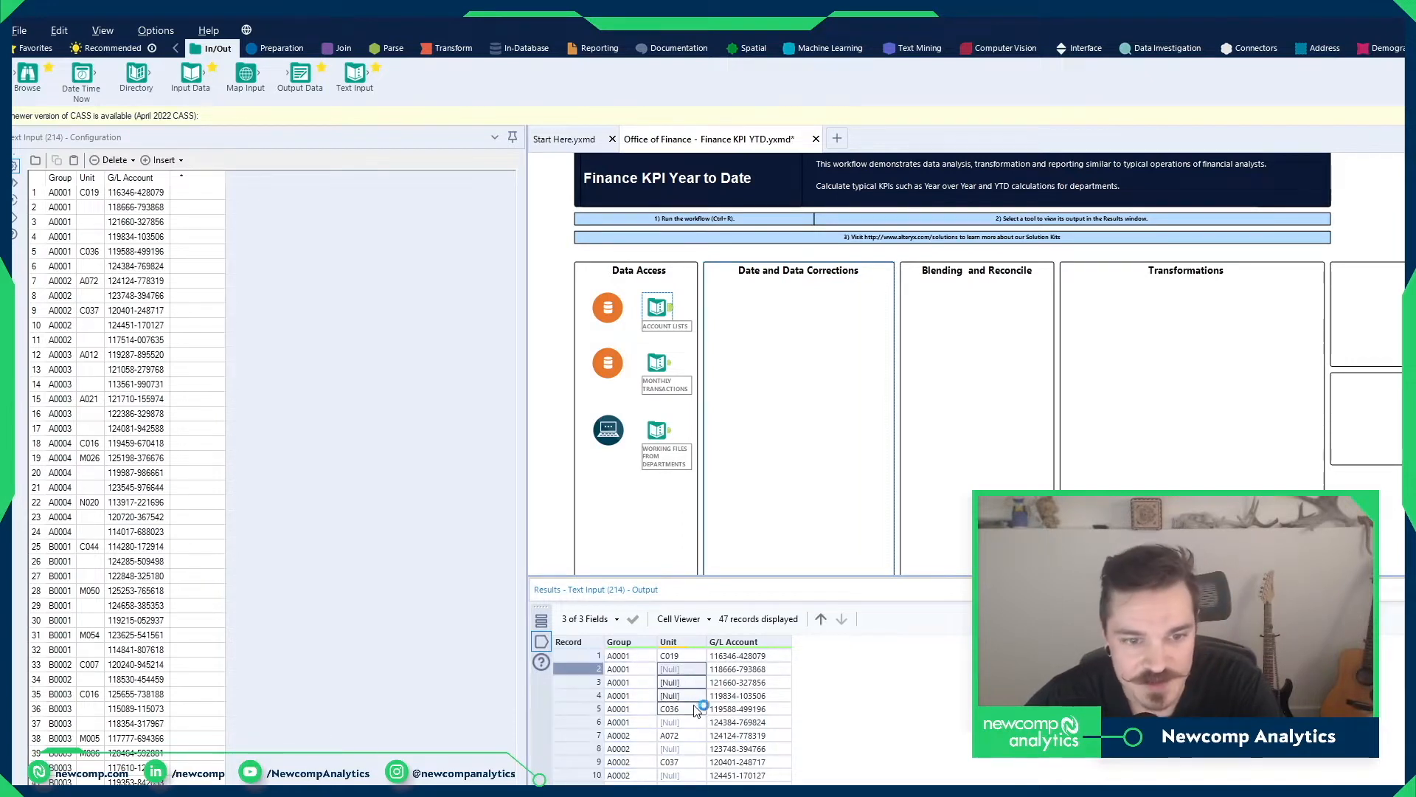
{"action": "left_click", "coordinate": [698, 723]}
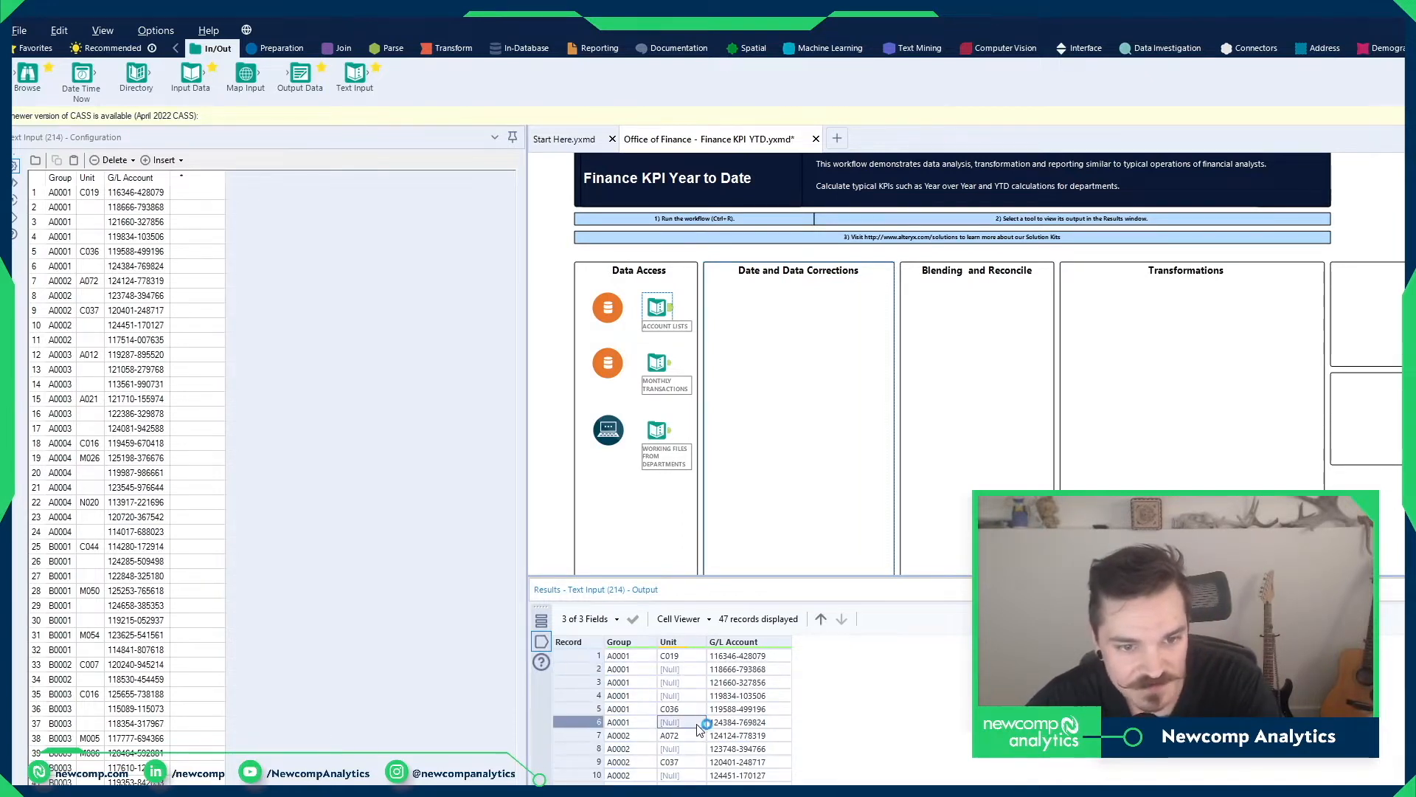
{"action": "left_click", "coordinate": [696, 776]}
{"action": "left_click", "coordinate": [684, 793]}
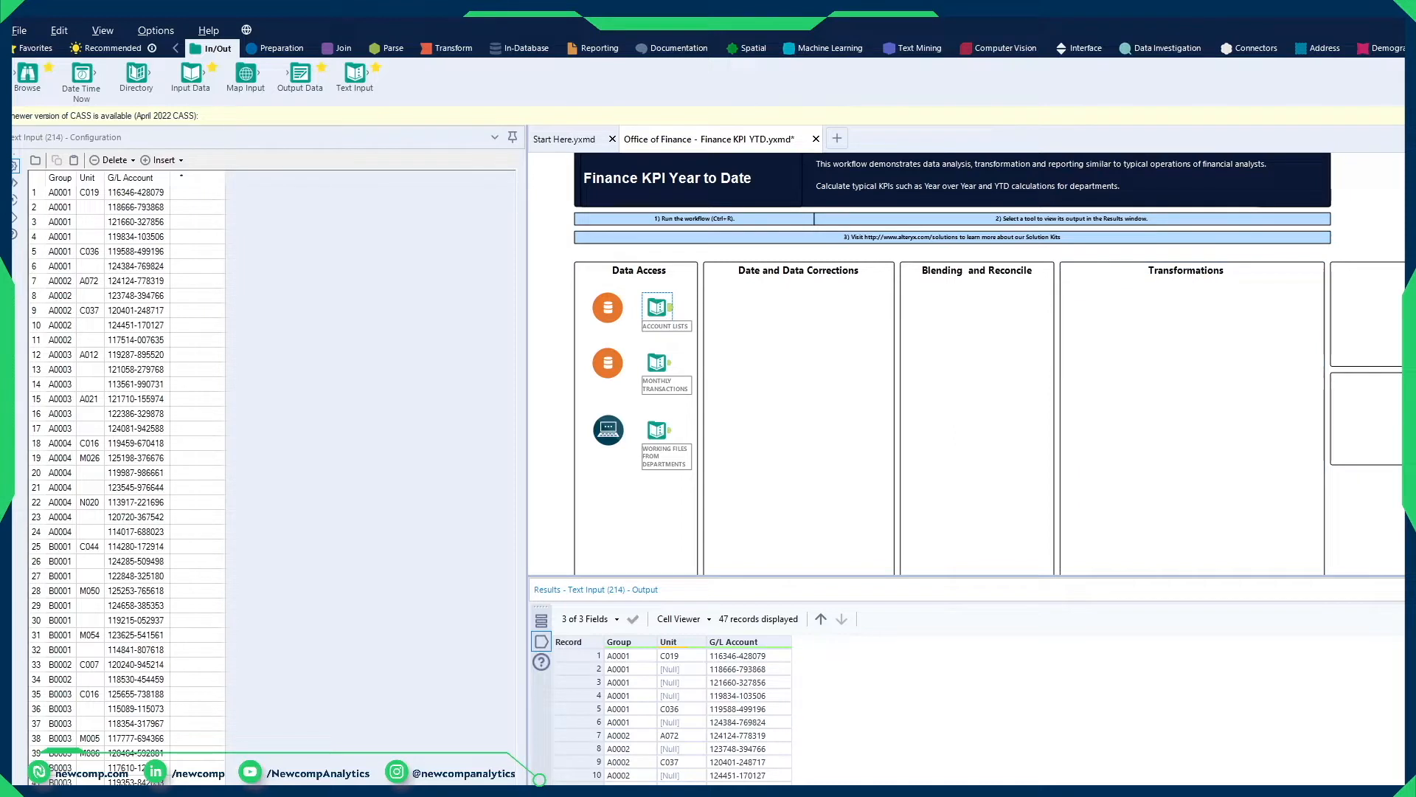
Step: Add a Multi-Row Formula tool in the Date and Data Corrections container and connect the Account Lists output to it
{"action": "left_click", "coordinate": [1170, 191]}
{"action": "left_click", "coordinate": [279, 48]}
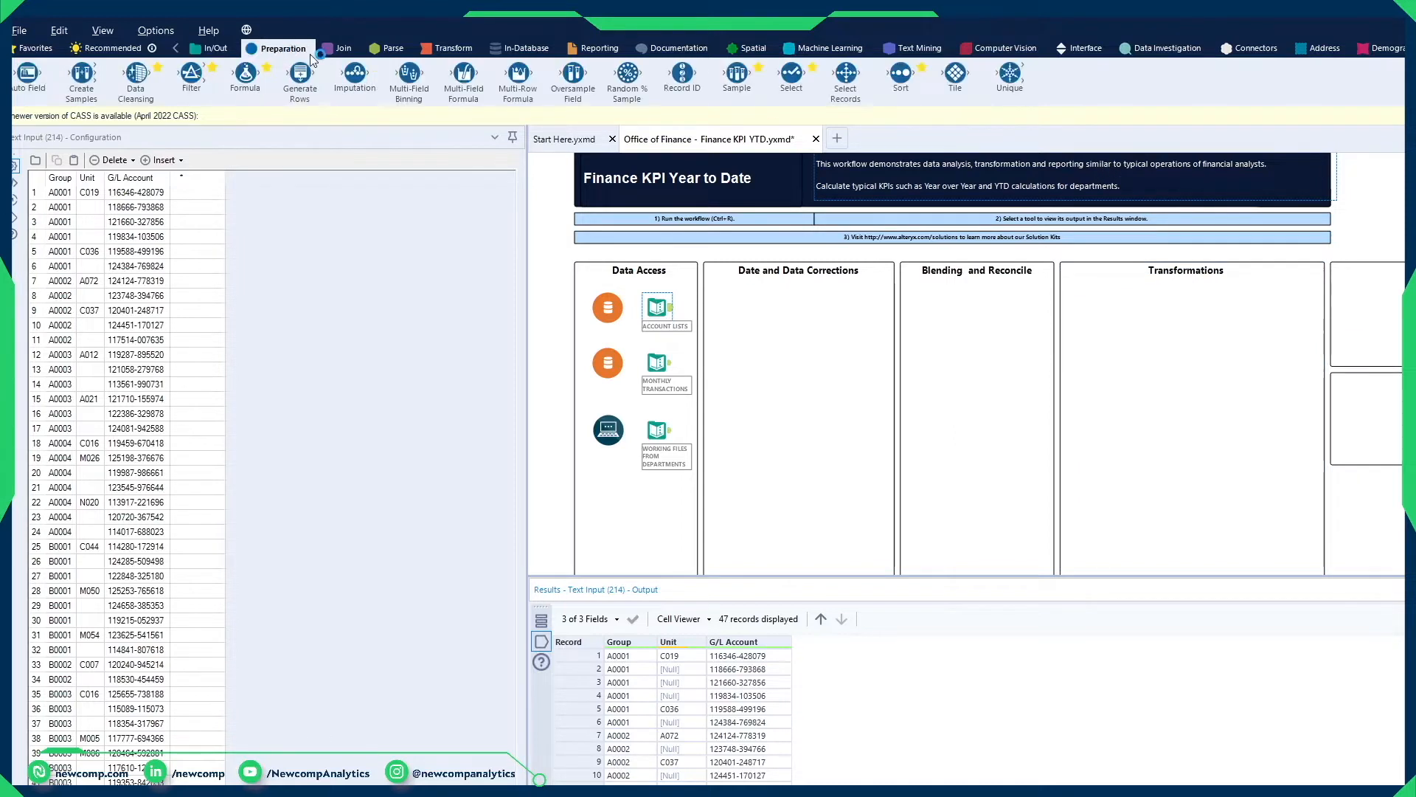
{"action": "left_click_drag", "start_coordinate": [518, 74], "coordinate": [786, 307]}
{"action": "left_click_drag", "start_coordinate": [669, 307], "coordinate": [781, 312]}
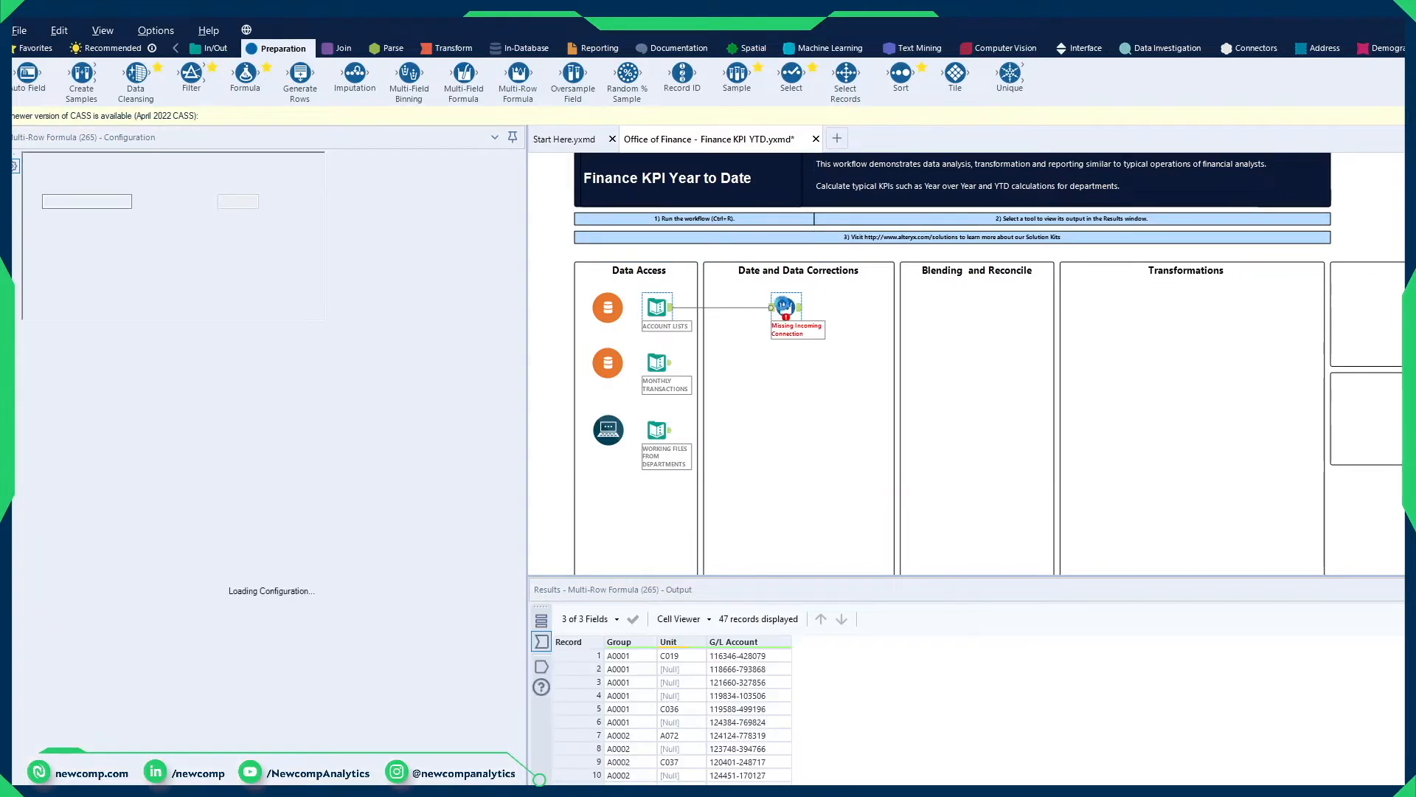
Step: Configure the Multi-Row Formula tool to update the existing Unit field
{"action": "left_click_drag", "start_coordinate": [682, 669], "coordinate": [695, 699]}
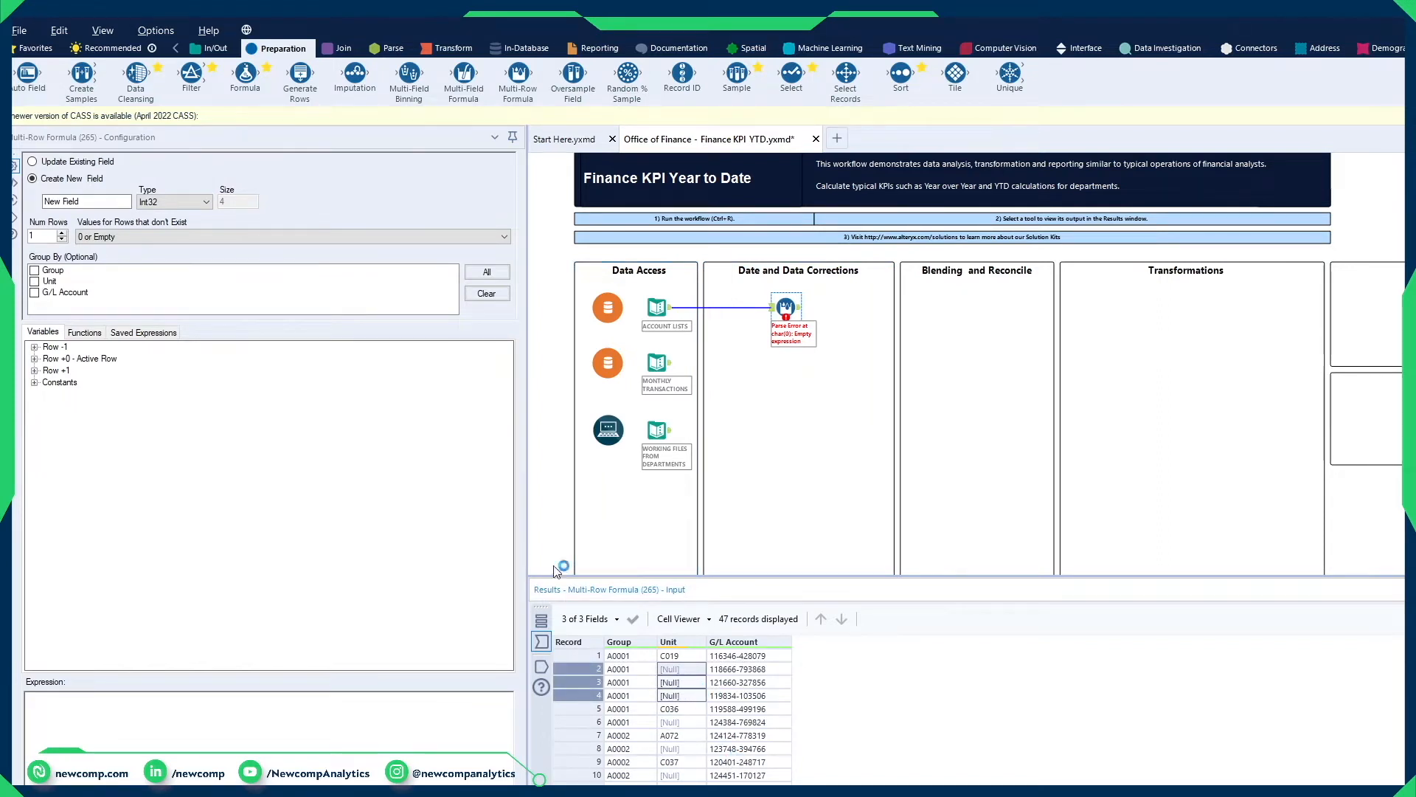
{"action": "left_click", "coordinate": [71, 162]}
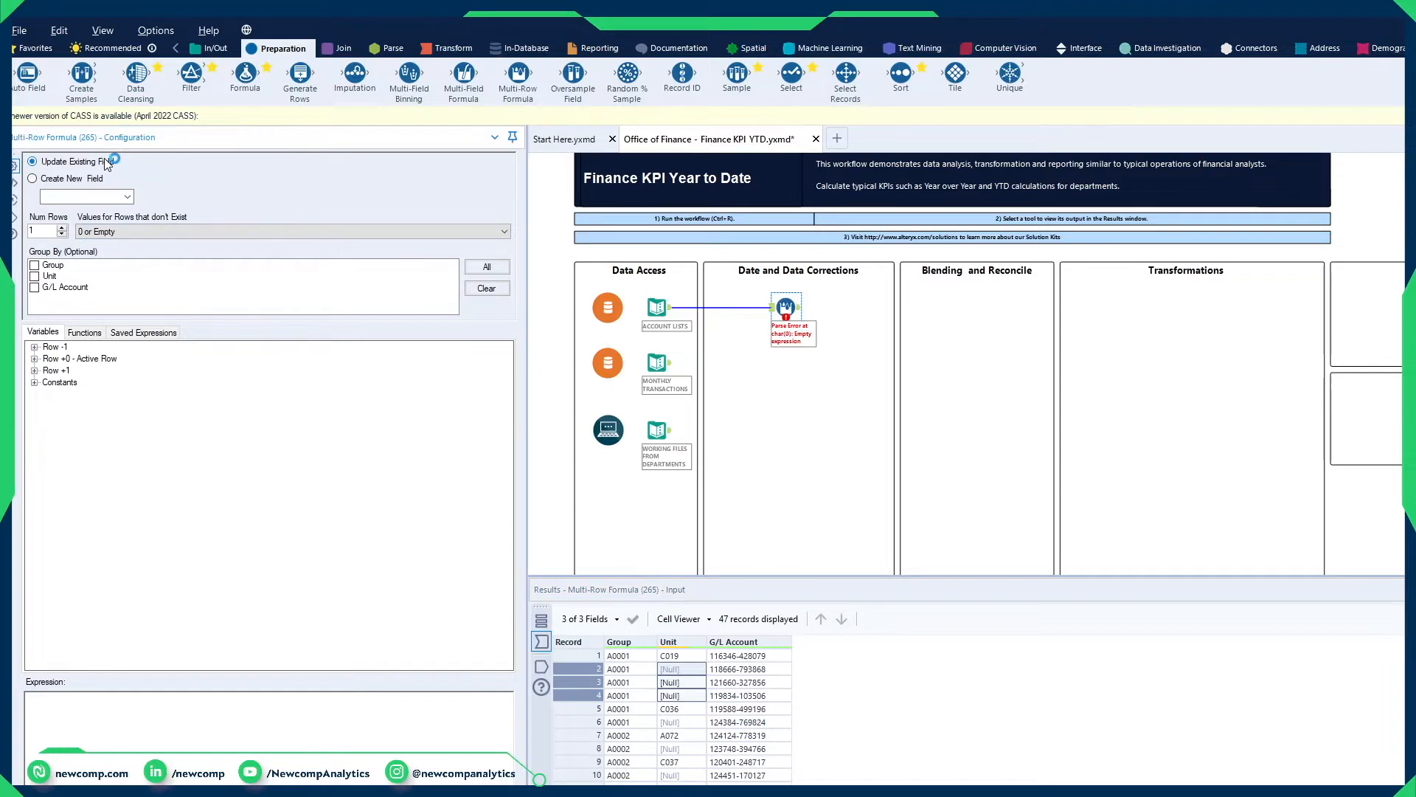
{"action": "left_click", "coordinate": [85, 197]}
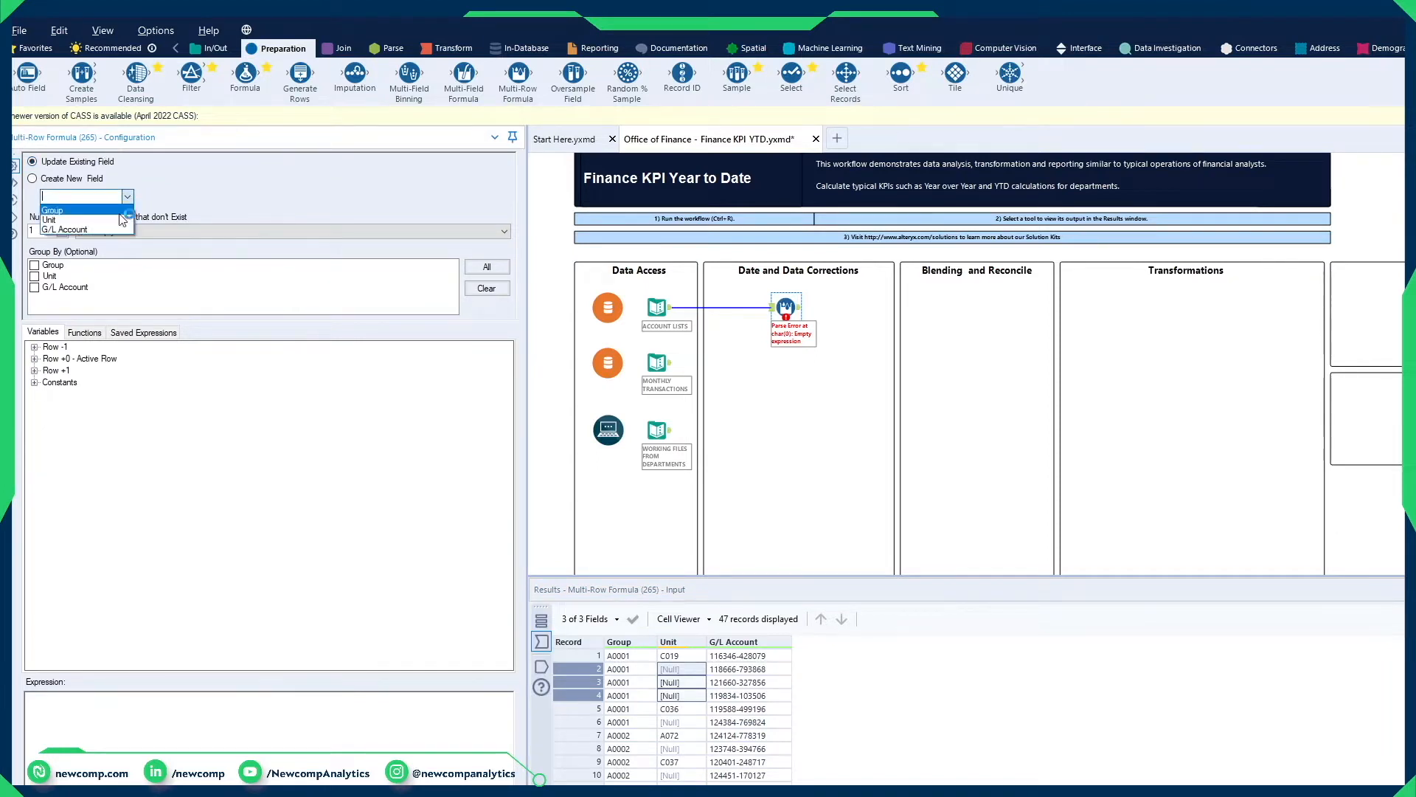
{"action": "left_click", "coordinate": [54, 221]}
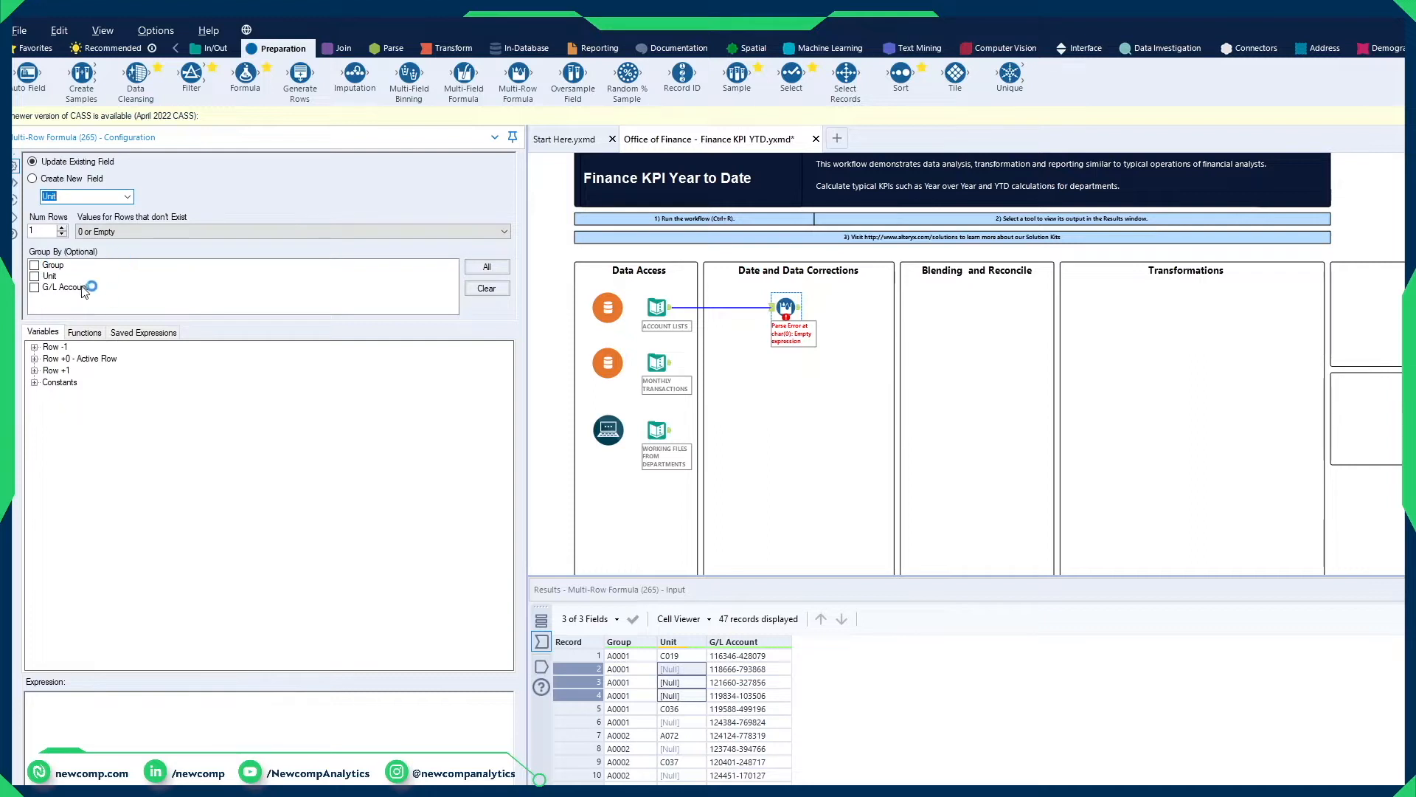
Step: Enter the expression IF isempty([unit]) THEN [Row-1:Unit] ELSE [Unit] ENDIF in the Multi-Row Formula tool
{"action": "left_click", "coordinate": [167, 754]}
{"action": "type", "text": "ty([unit"}
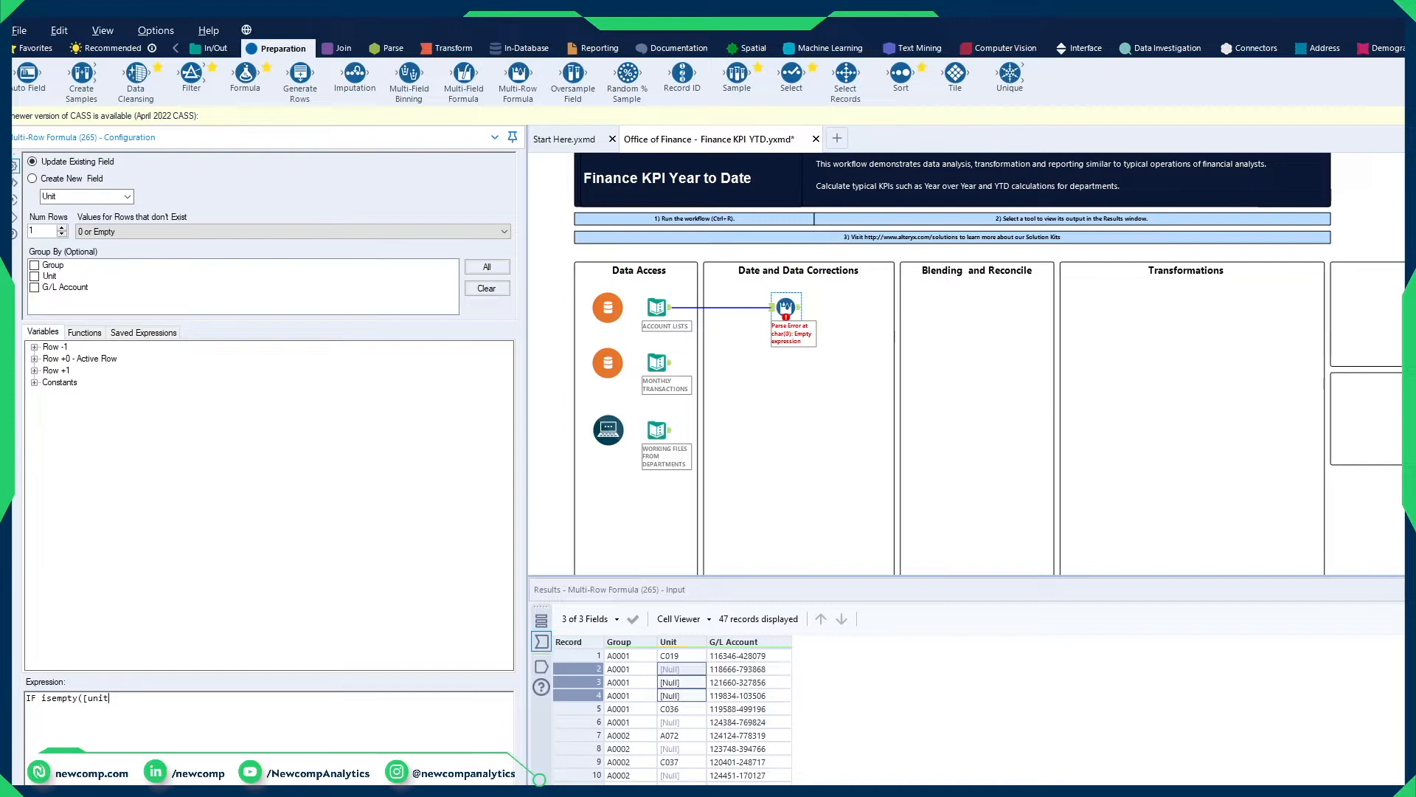
{"action": "type", "text": ") THEN"}
{"action": "left_click", "coordinate": [34, 347]}
{"action": "left_click", "coordinate": [87, 370]}
{"action": "double_click", "coordinate": [94, 371]}
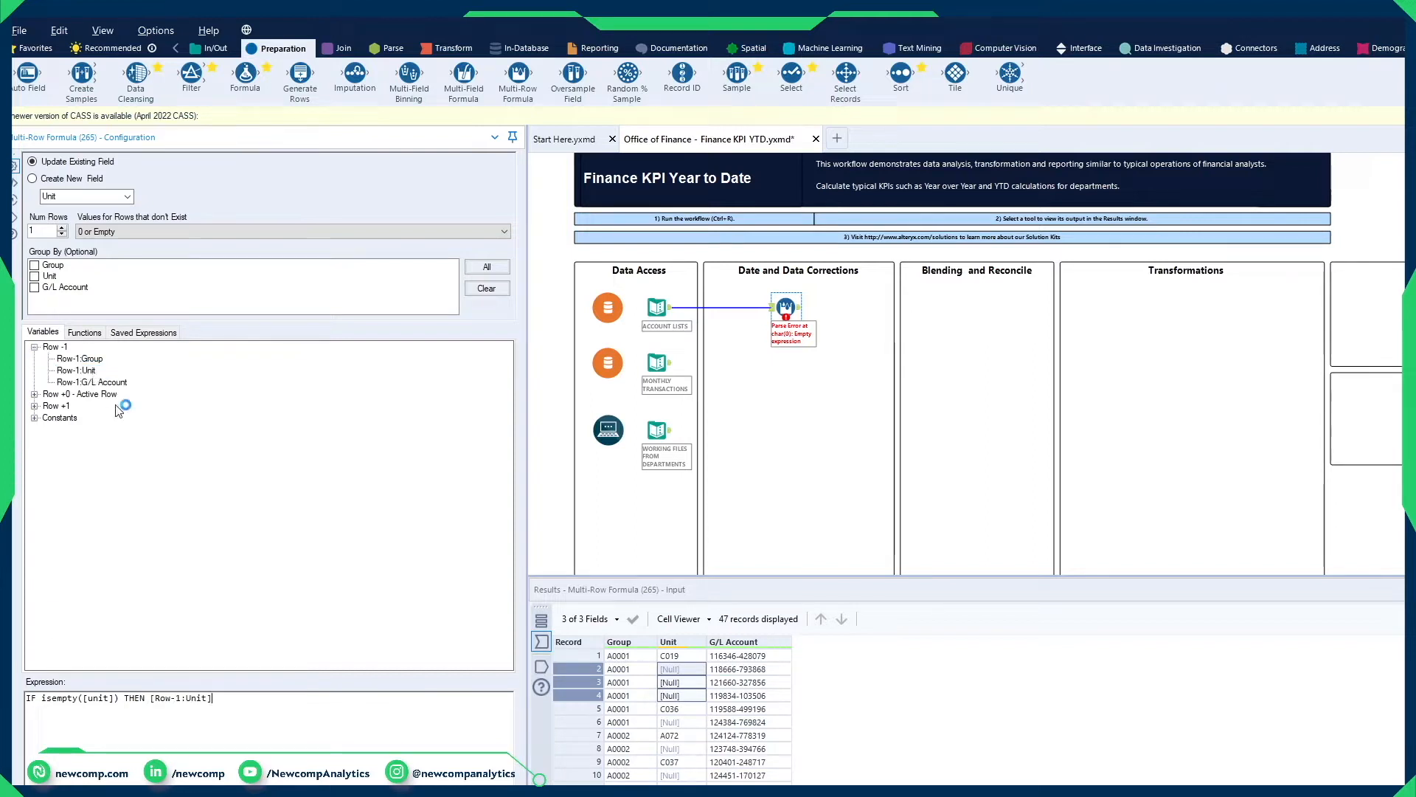
{"action": "type", "text": "ELSE"}
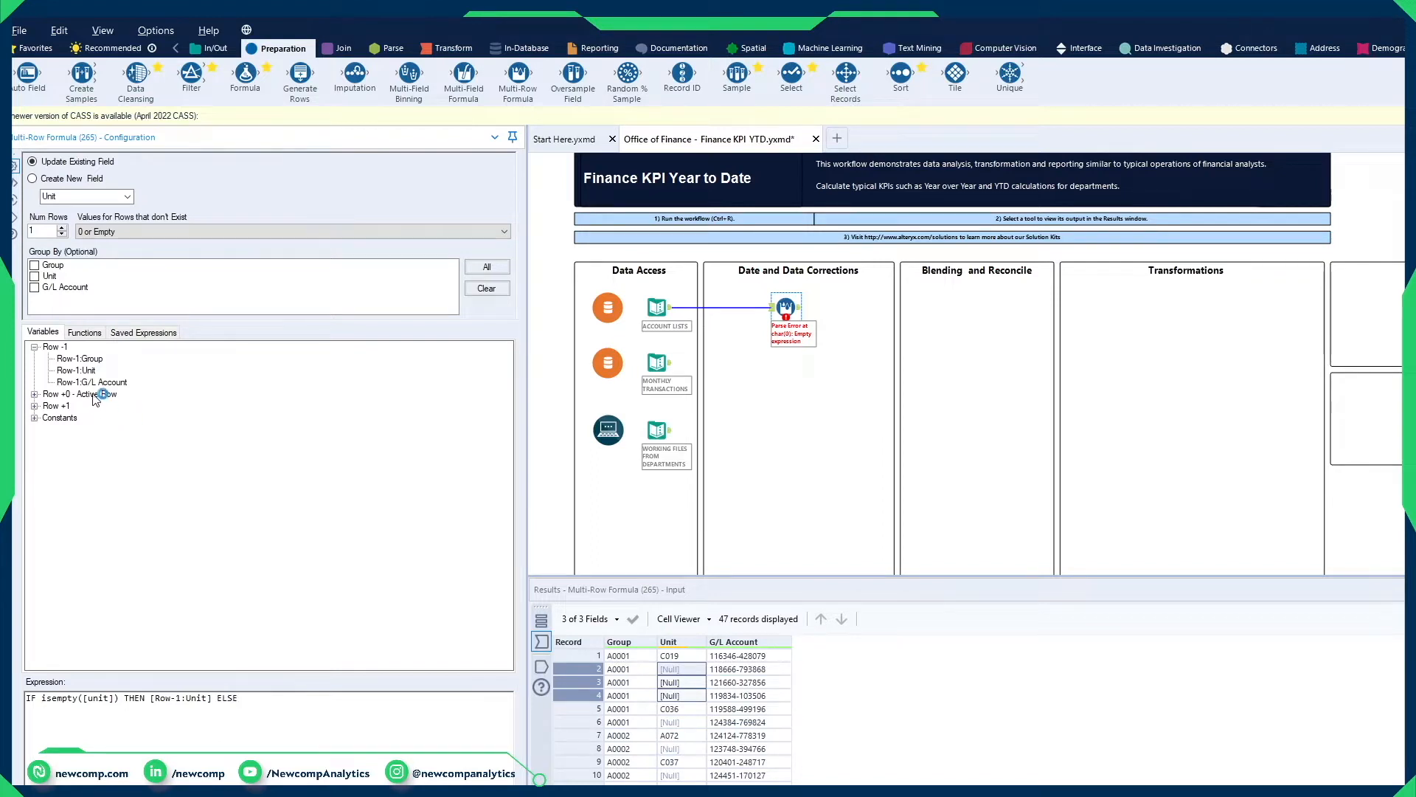
{"action": "left_click", "coordinate": [34, 394]}
{"action": "double_click", "coordinate": [65, 418]}
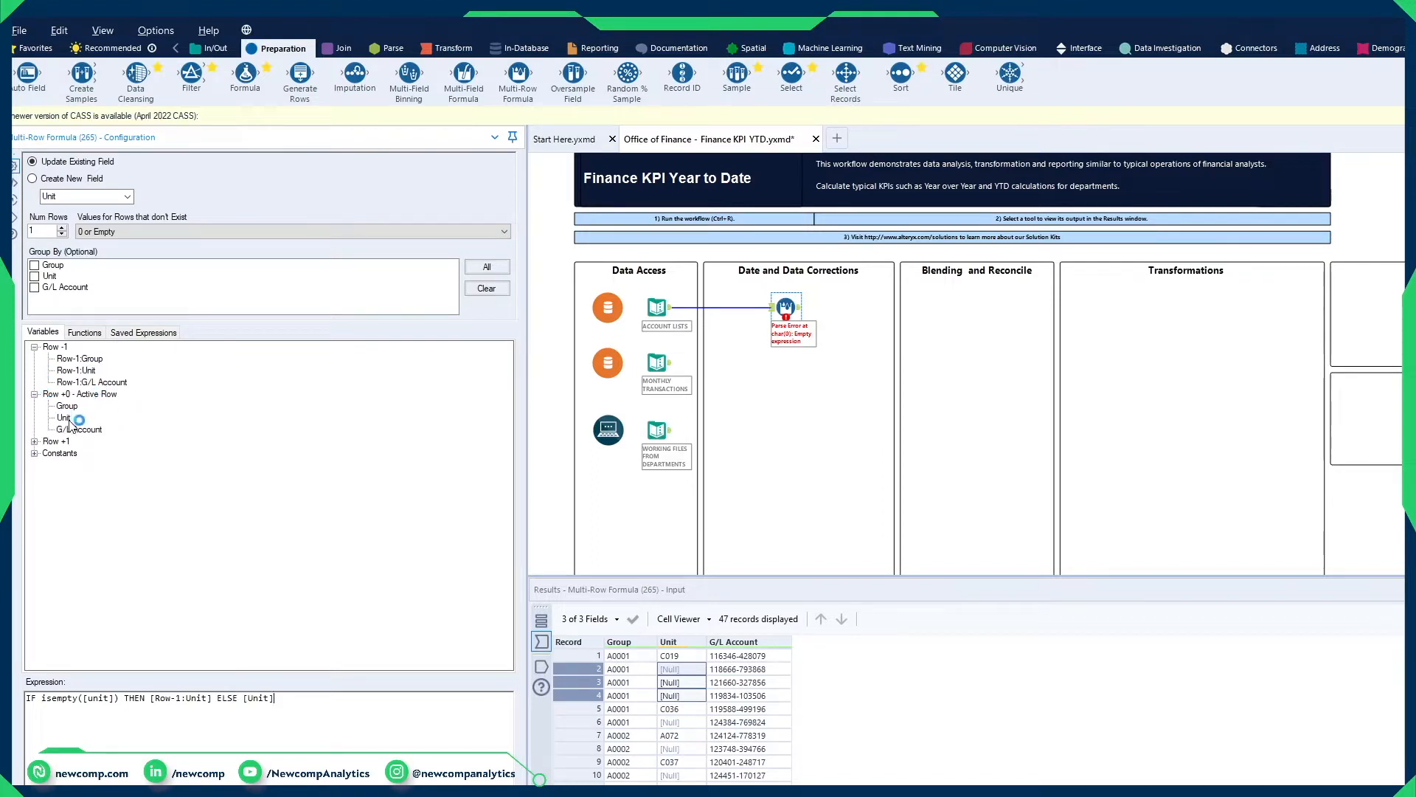
{"action": "type", "text": "ENDIF"}
Step: Compare the expression's unit condition with the empty Unit cells and the rows above them in the input data
{"action": "left_click_drag", "start_coordinate": [110, 698], "coordinate": [90, 699]}
{"action": "left_click", "coordinate": [673, 670]}
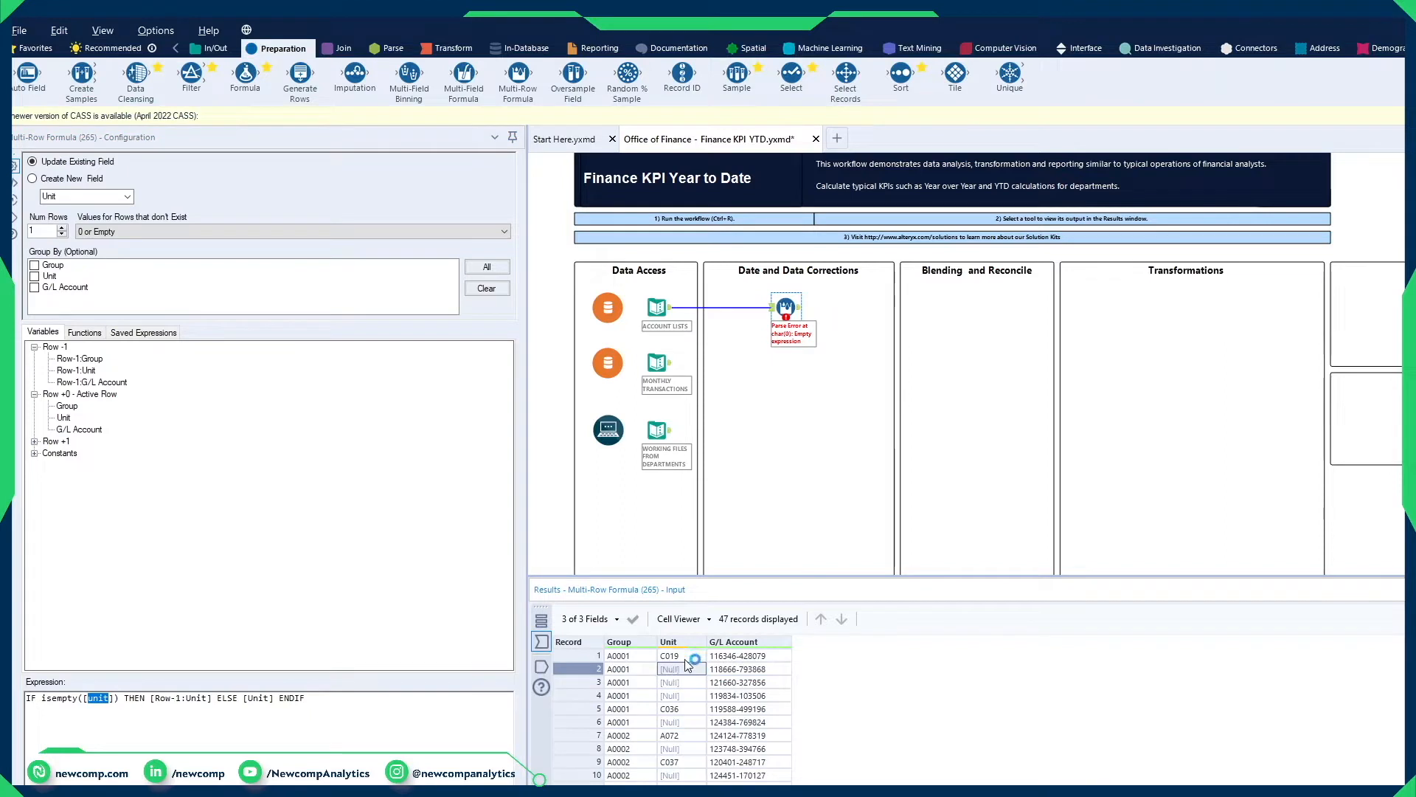
{"action": "left_click", "coordinate": [685, 659], "text": "shift"}
{"action": "left_click_drag", "start_coordinate": [596, 656], "coordinate": [599, 722]}
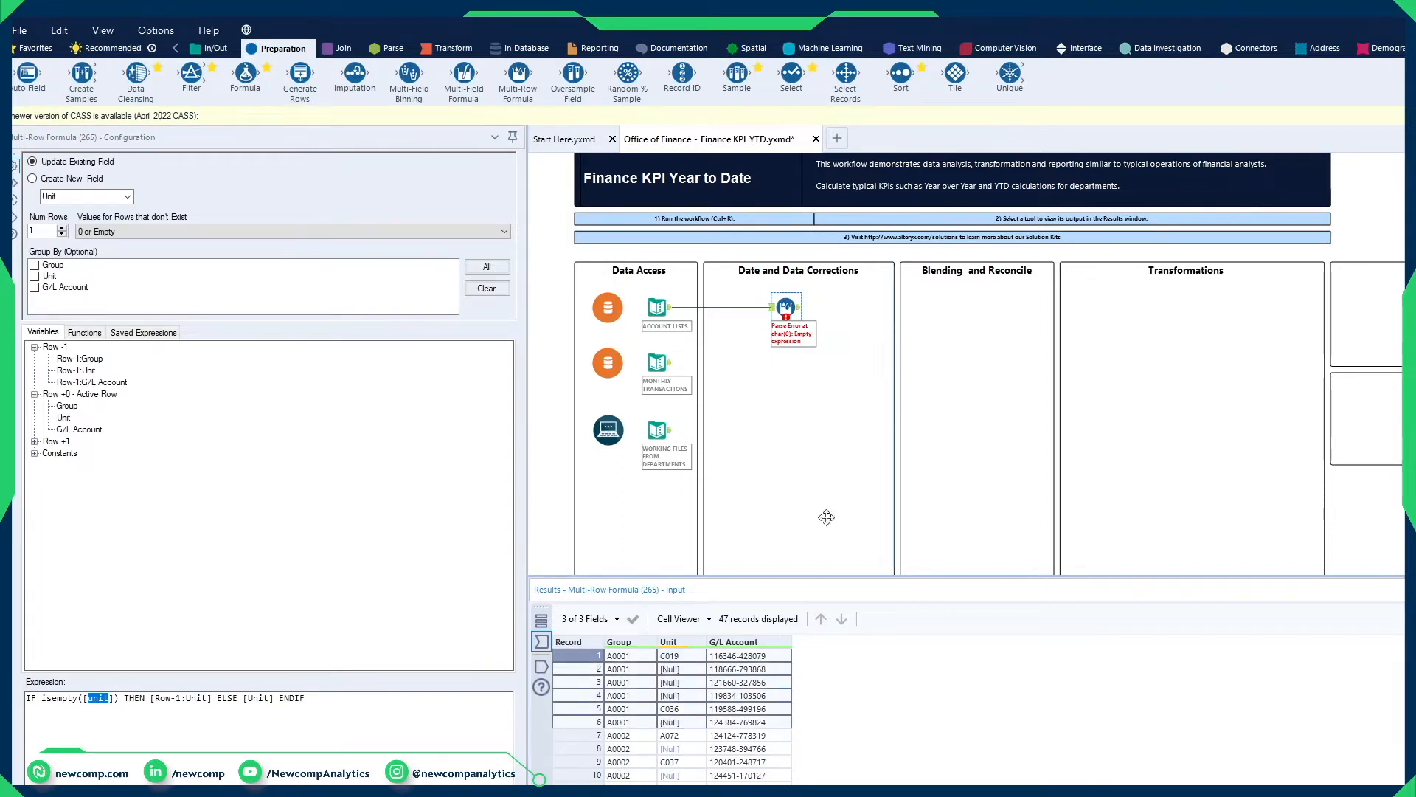
Step: Run the workflow and display the Multi-Row Formula tool's output
{"action": "left_click", "coordinate": [878, 402]}
{"action": "left_click", "coordinate": [801, 315]}
{"action": "key", "text": "ctrl+r"}
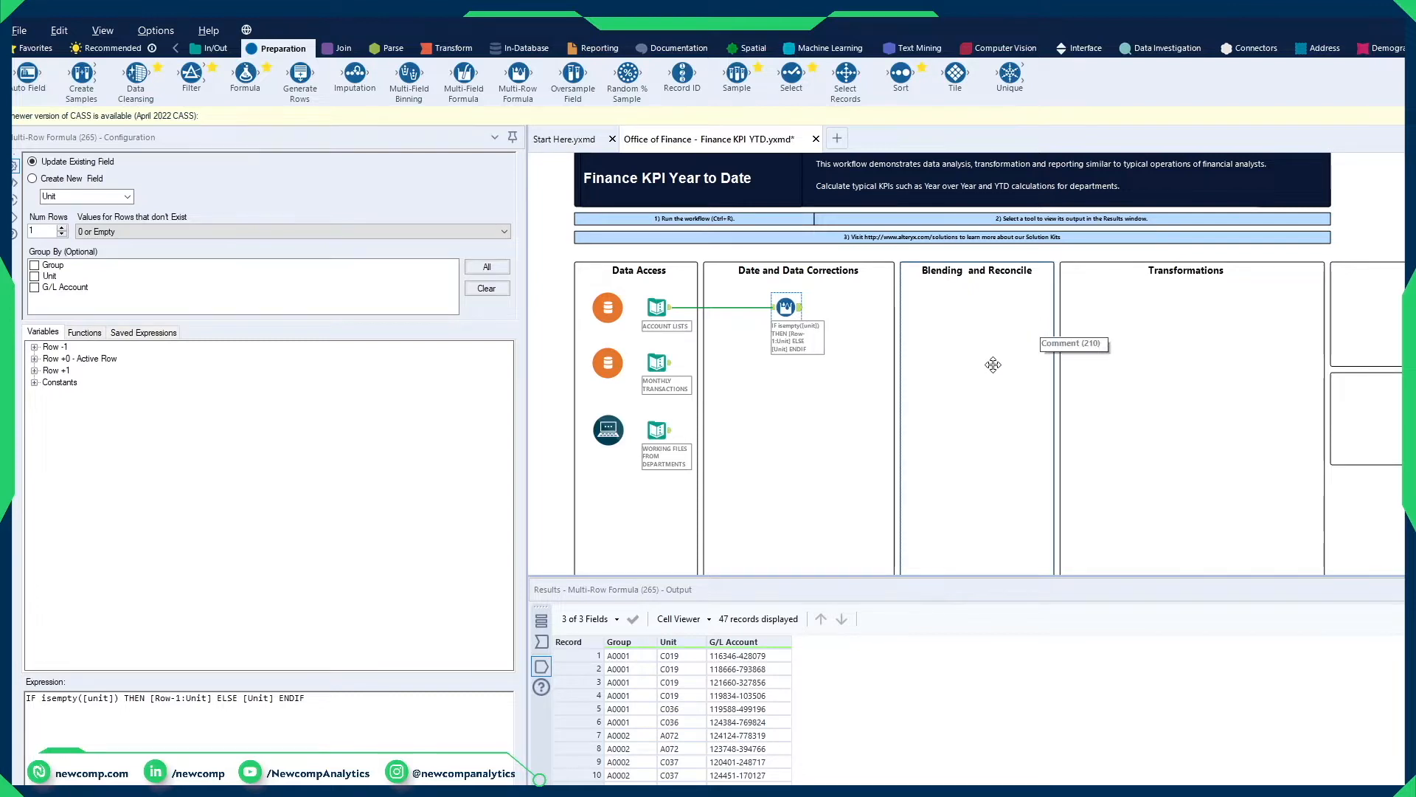
{"action": "mouse_move", "coordinate": [685, 652]}
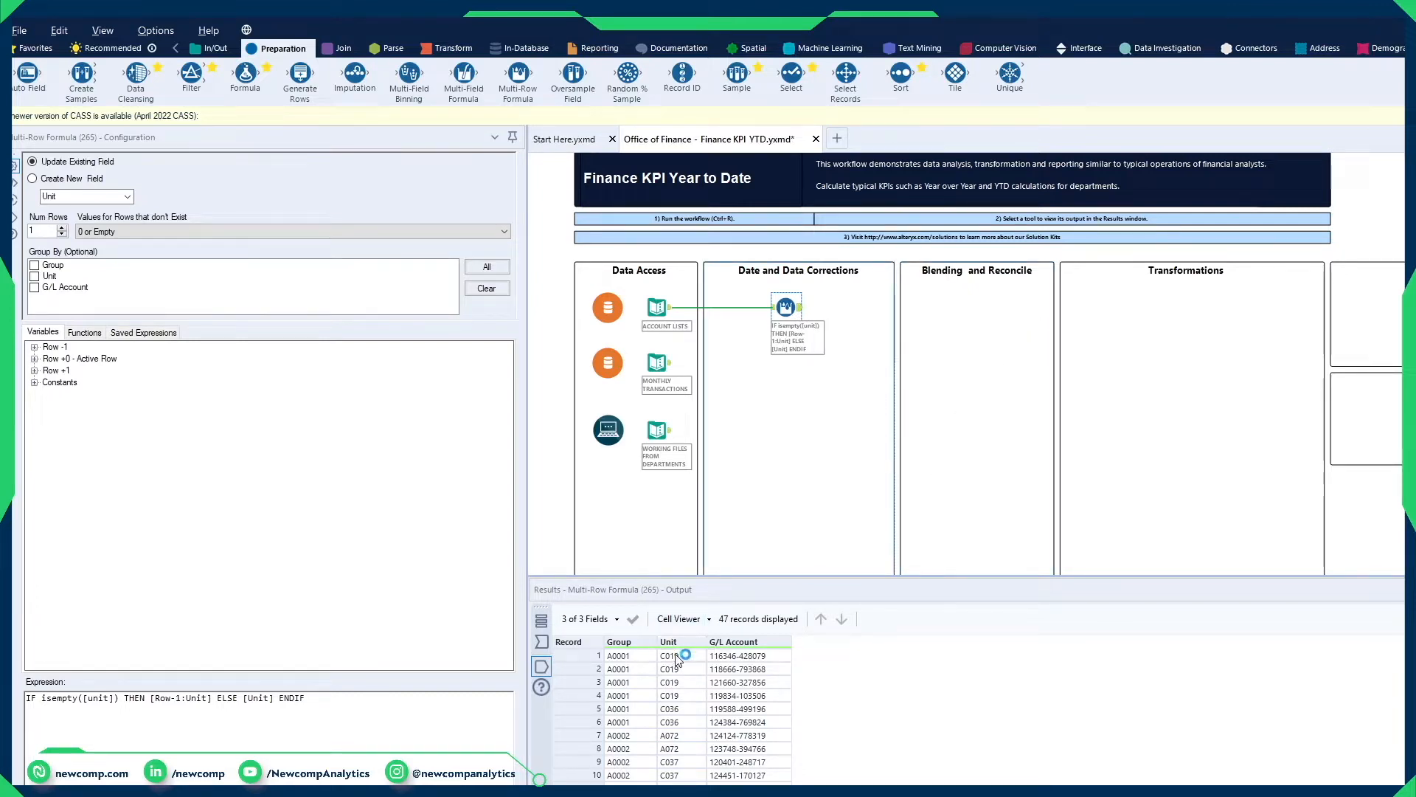
Step: Compare the Unit column in the Multi-Row Formula tool's input data with its output data
{"action": "left_click", "coordinate": [776, 310]}
{"action": "left_click", "coordinate": [778, 312]}
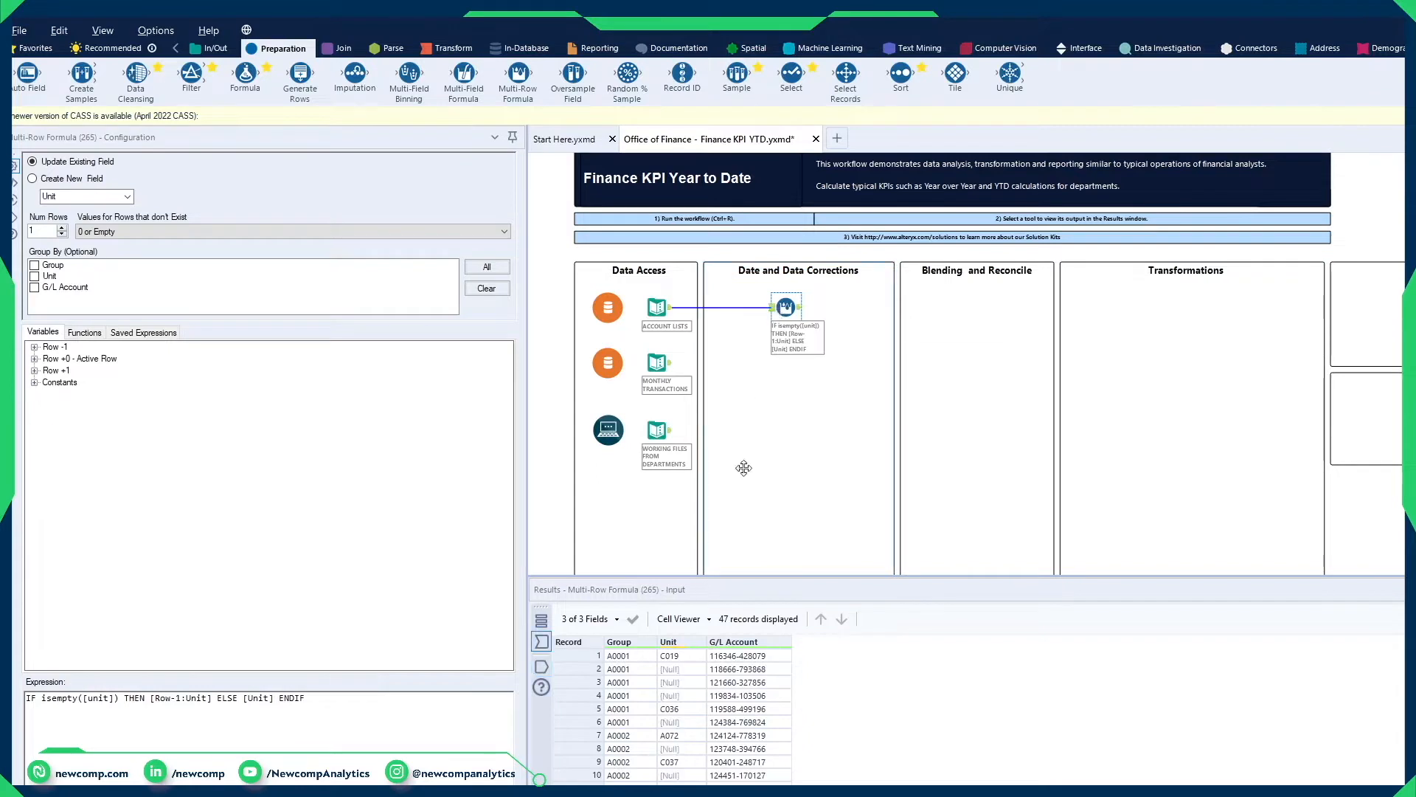
{"action": "mouse_move", "coordinate": [688, 648]}
{"action": "left_click", "coordinate": [799, 308]}
{"action": "mouse_move", "coordinate": [702, 646]}
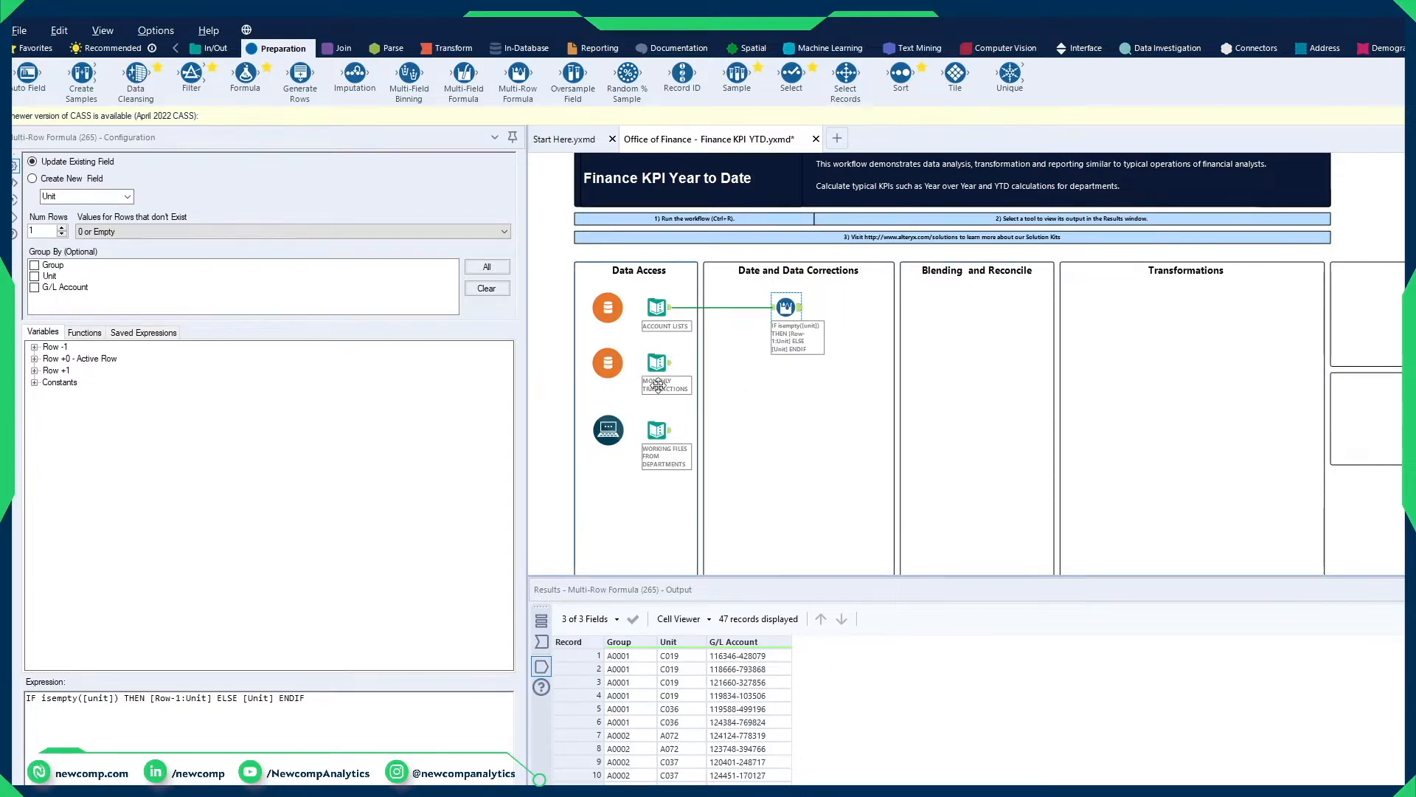
Step: Move the Working Files from Departments and Monthly Transactions inputs lower in the Data Access container to space out the sources
{"action": "left_click_drag", "start_coordinate": [609, 430], "coordinate": [608, 491]}
{"action": "left_click_drag", "start_coordinate": [659, 430], "coordinate": [659, 494]}
{"action": "left_click_drag", "start_coordinate": [653, 360], "coordinate": [663, 401]}
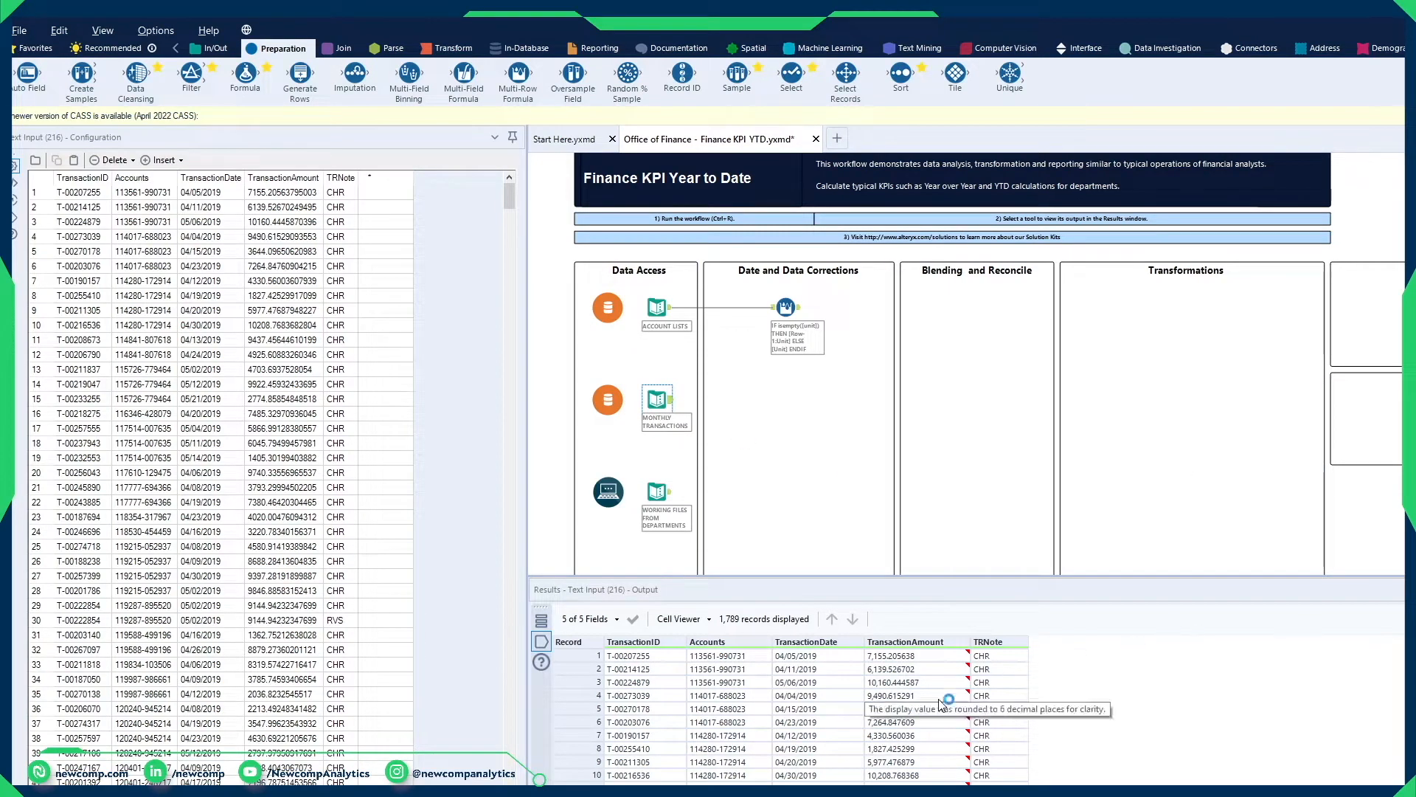
Step: Examine the TransactionDate values of Monthly Transactions and check the field's data type in the metadata
{"action": "left_click_drag", "start_coordinate": [823, 656], "coordinate": [826, 782]}
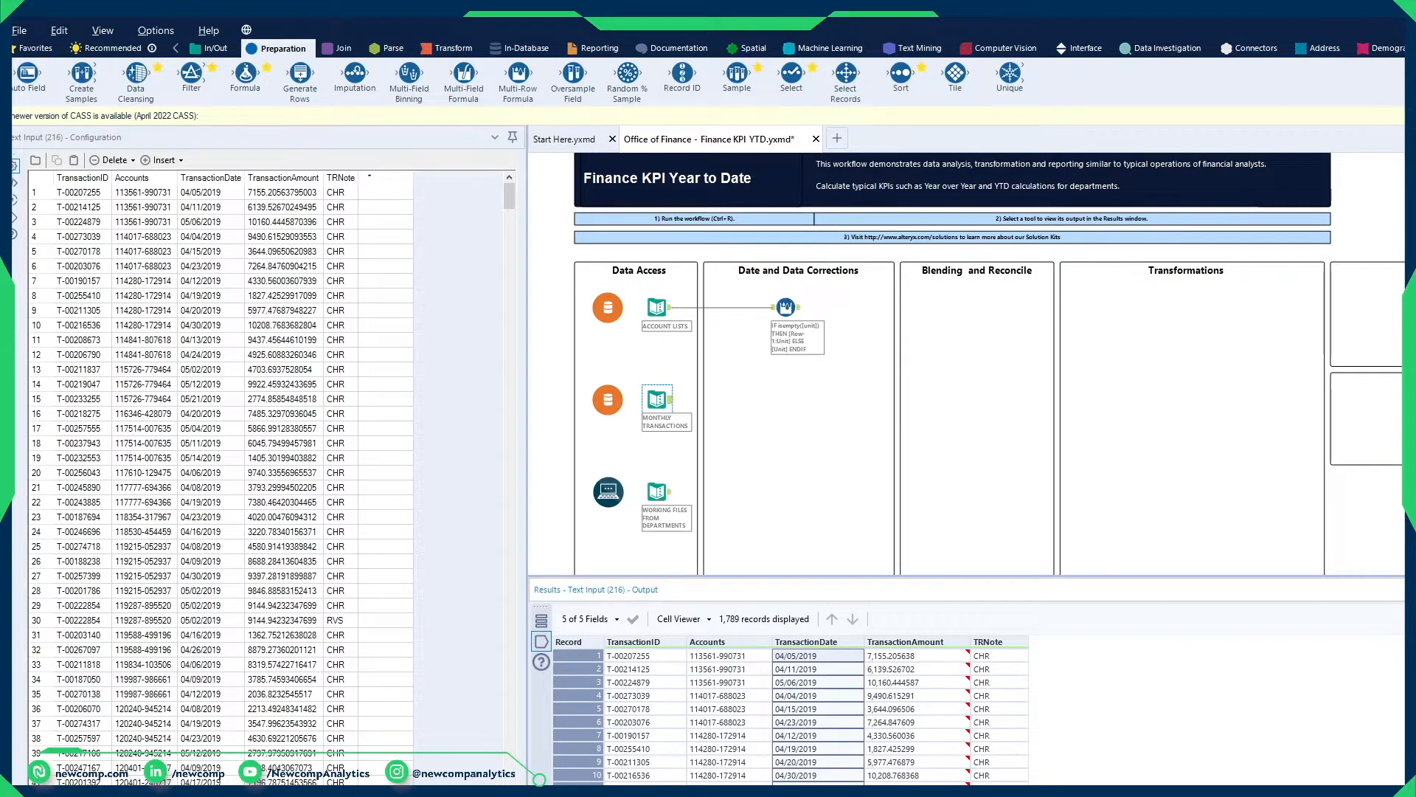
{"action": "left_click", "coordinate": [1409, 619]}
{"action": "left_click", "coordinate": [588, 685]}
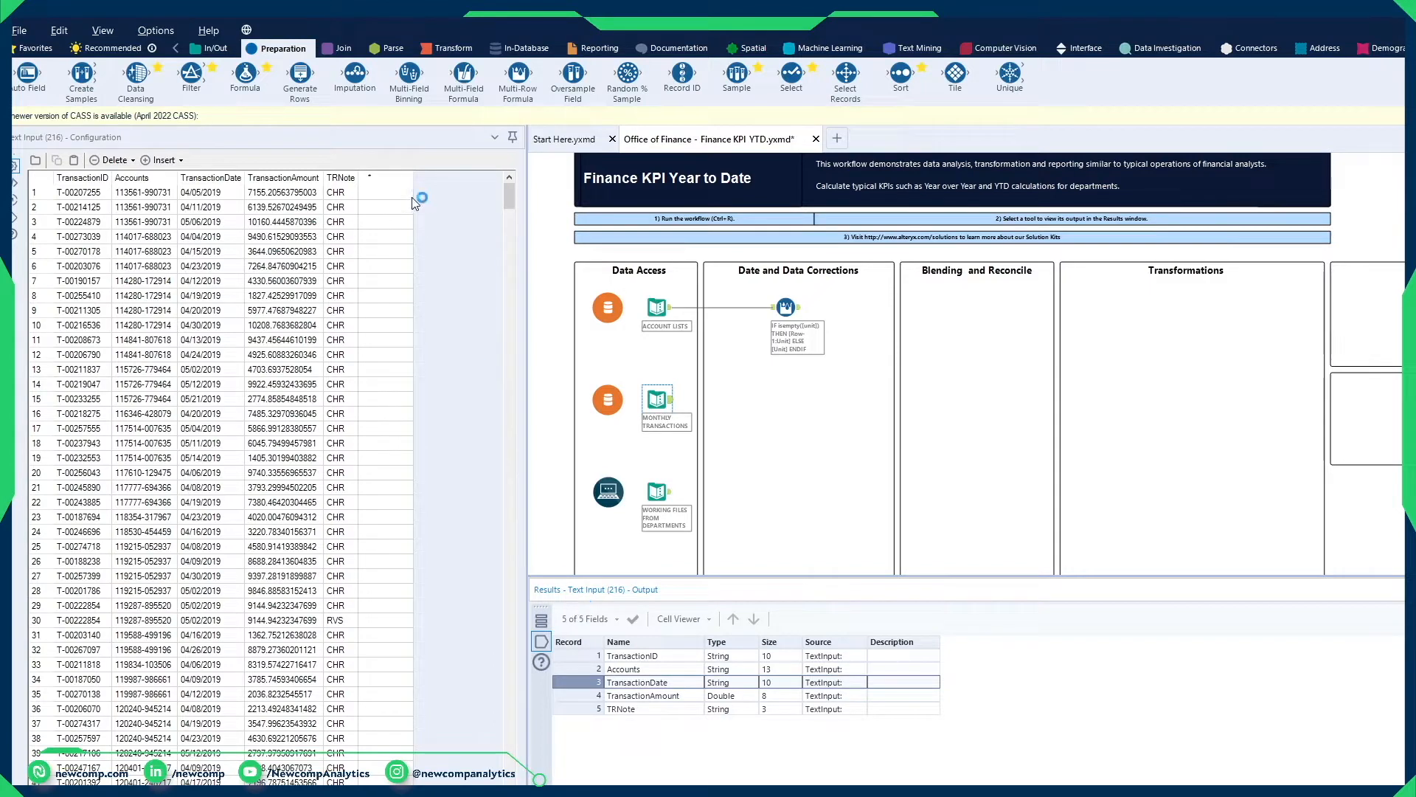
Step: Add a DateTime tool connected to Monthly Transactions and choose TransactionDate as the string field to convert
{"action": "left_click", "coordinate": [391, 48]}
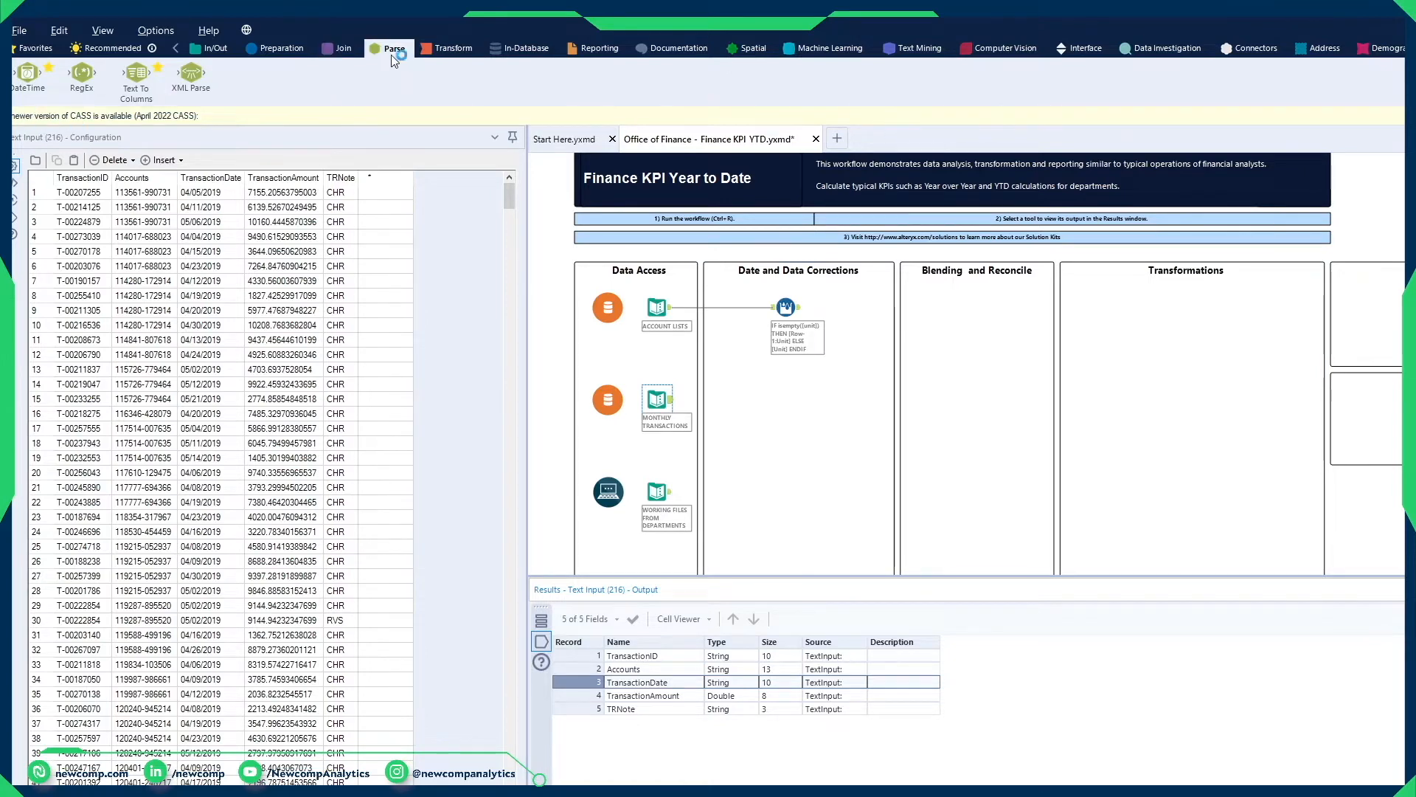
{"action": "left_click_drag", "start_coordinate": [37, 70], "coordinate": [734, 402]}
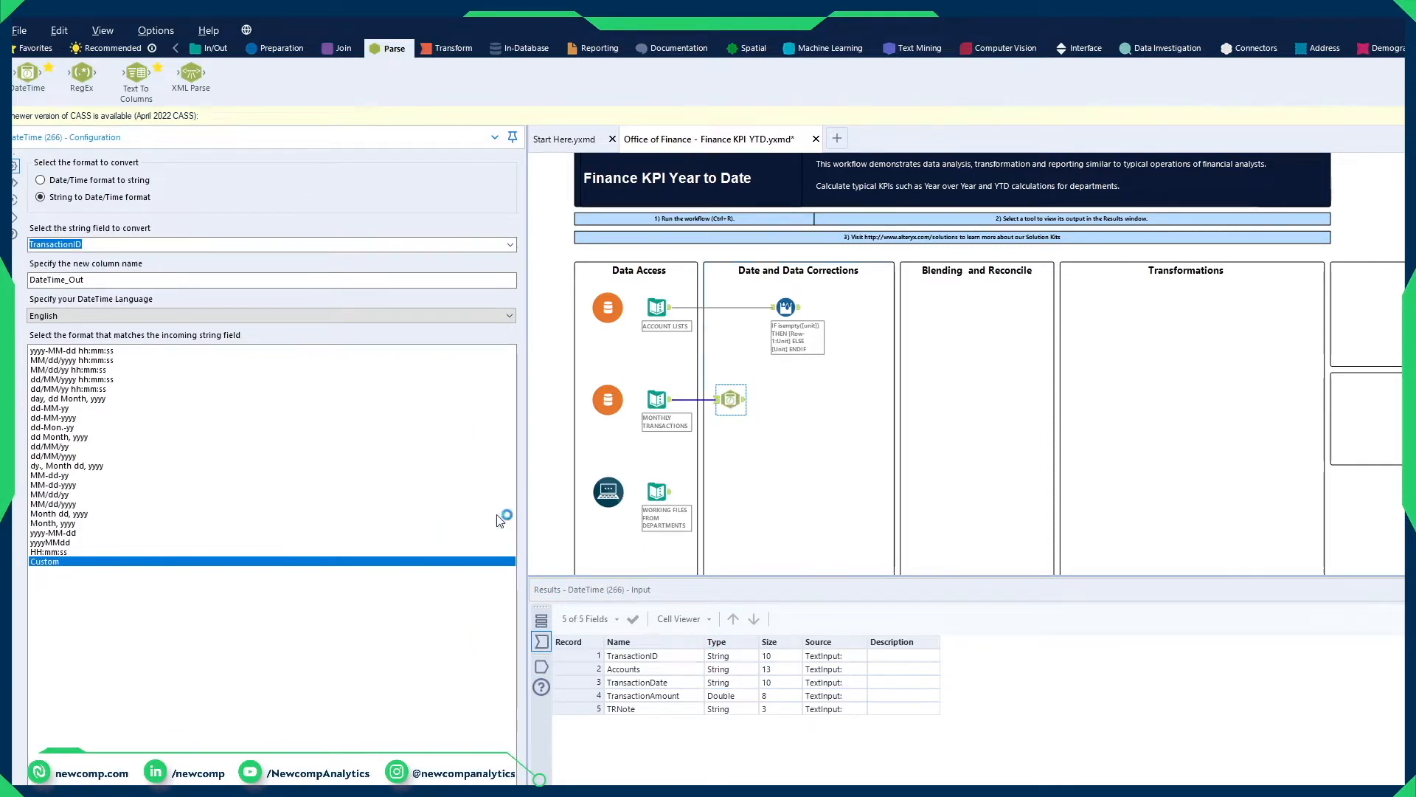
{"action": "left_click", "coordinate": [509, 243]}
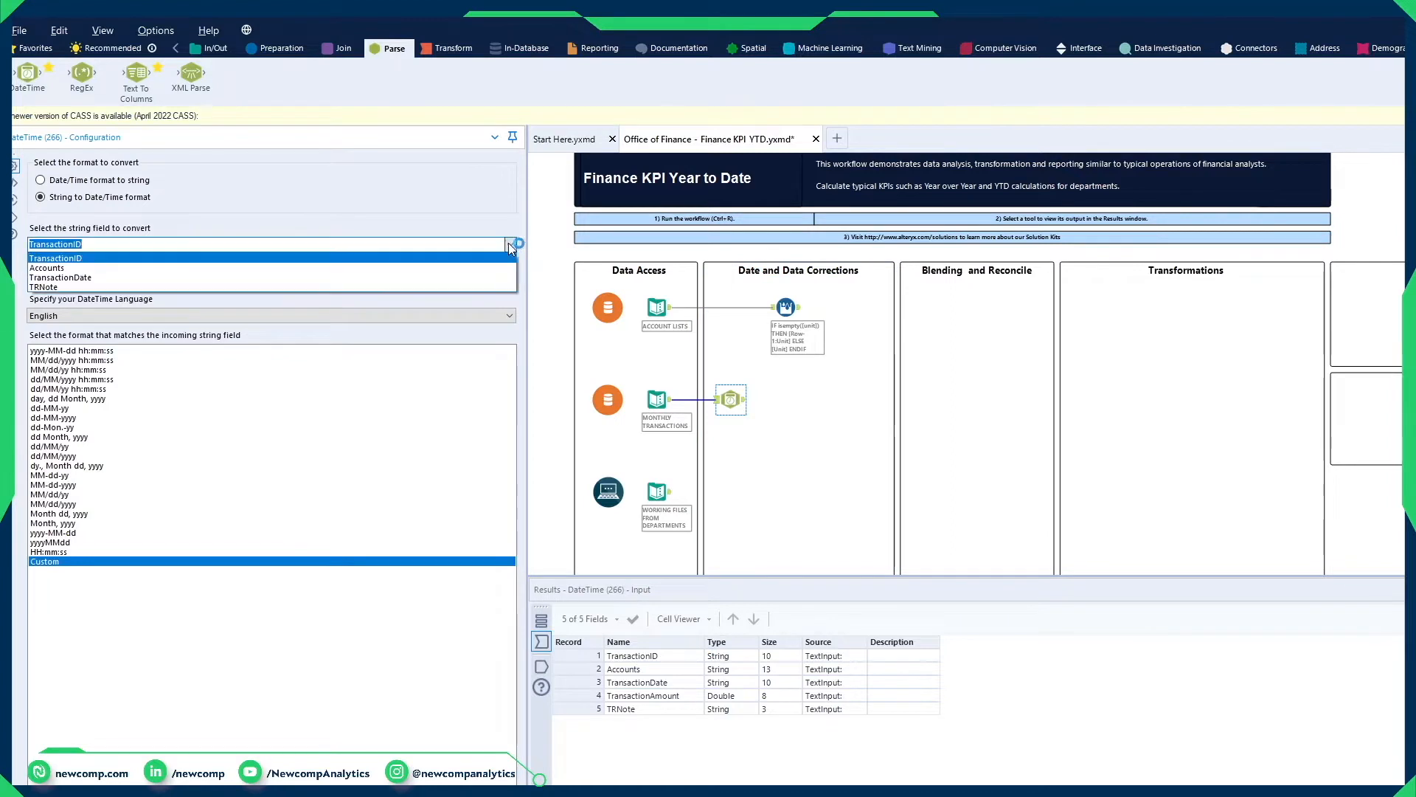
{"action": "left_click", "coordinate": [96, 280]}
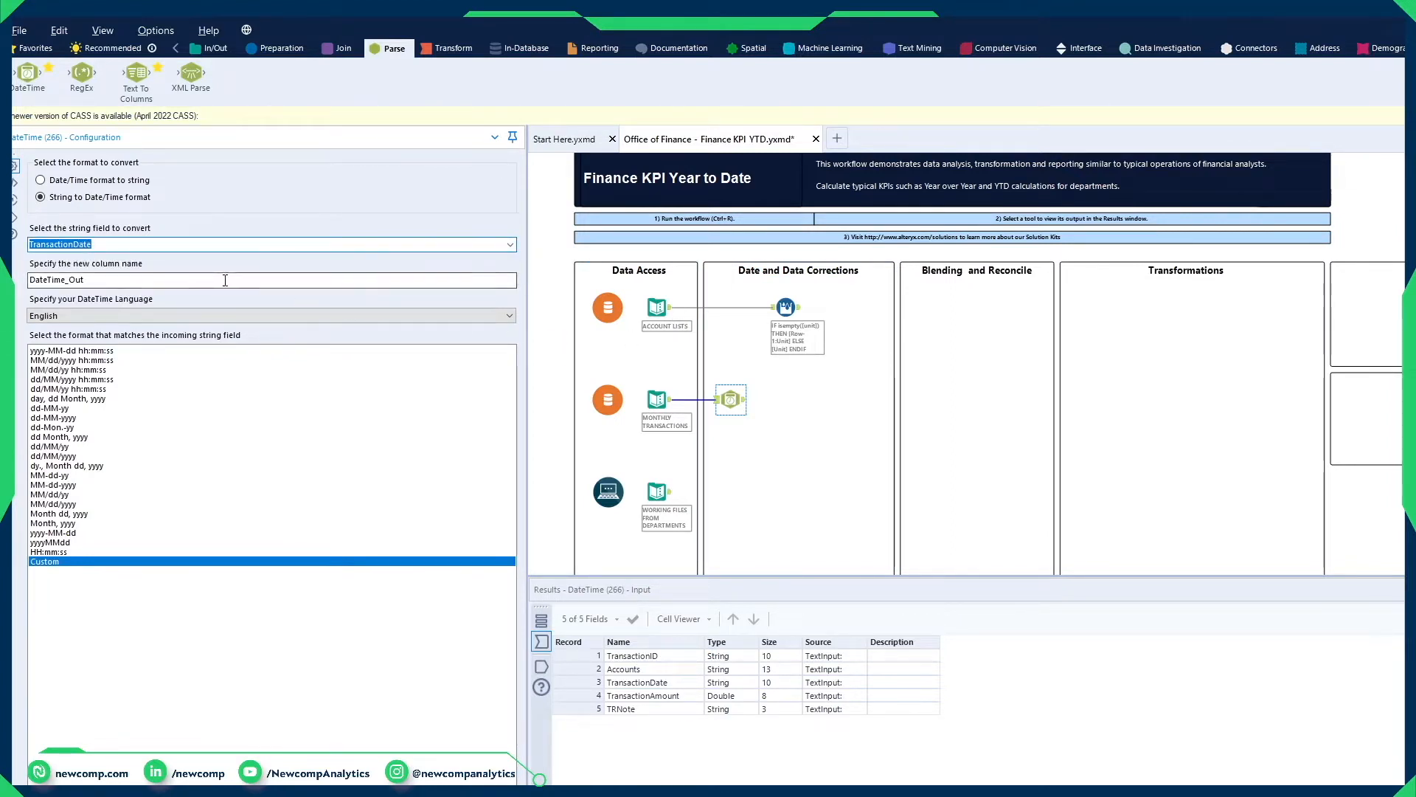
Step: Name the DateTime tool's new column TransactionDate_Out
{"action": "left_click", "coordinate": [96, 281]}
{"action": "double_click", "coordinate": [96, 280]}
{"action": "type", "text": "Tr"}
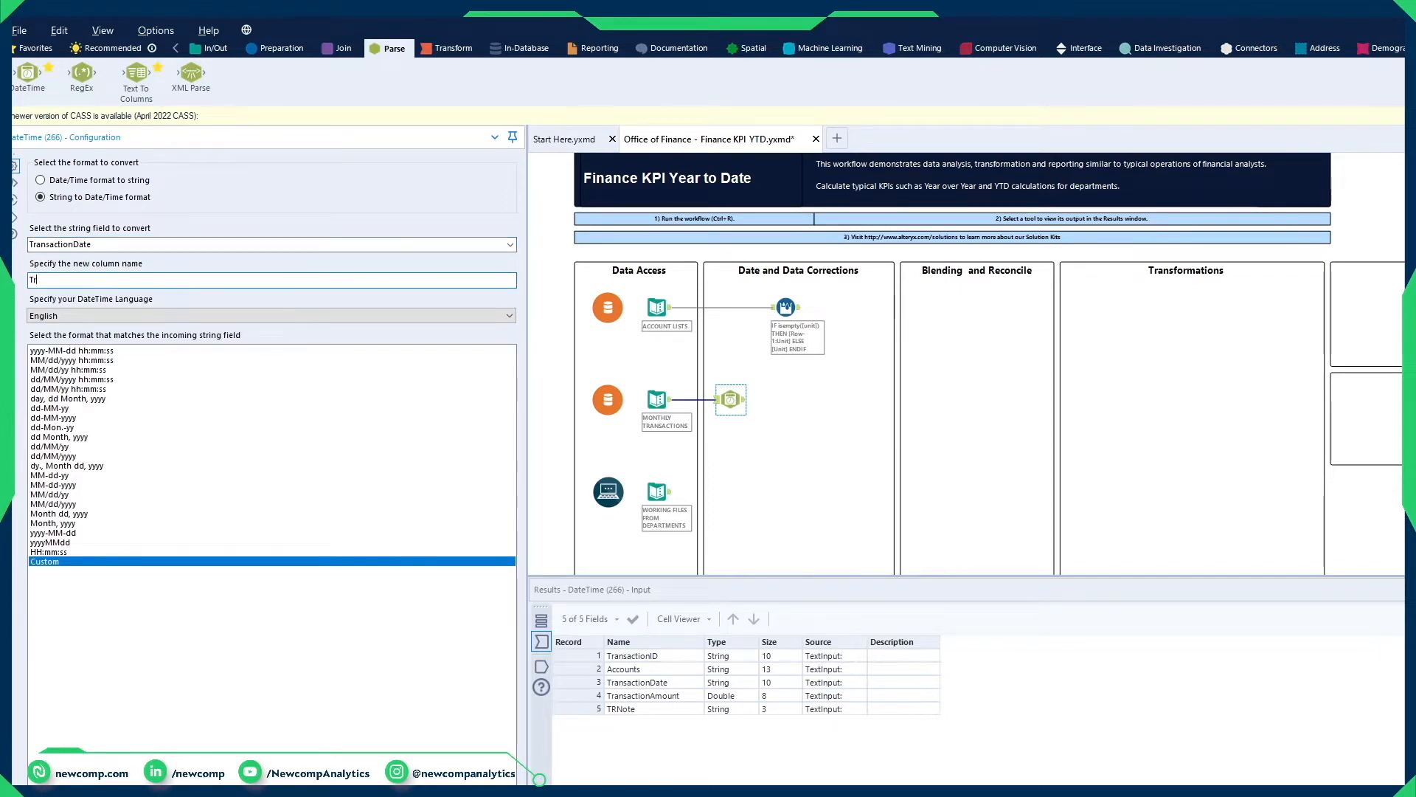
{"action": "type", "text": "ansactionDate_Out"}
Step: Set the incoming string format to MM/dd/yyyy to match the TransactionDate values, then run the workflow and check the TransactionDate_Out column
{"action": "left_click", "coordinate": [1411, 619]}
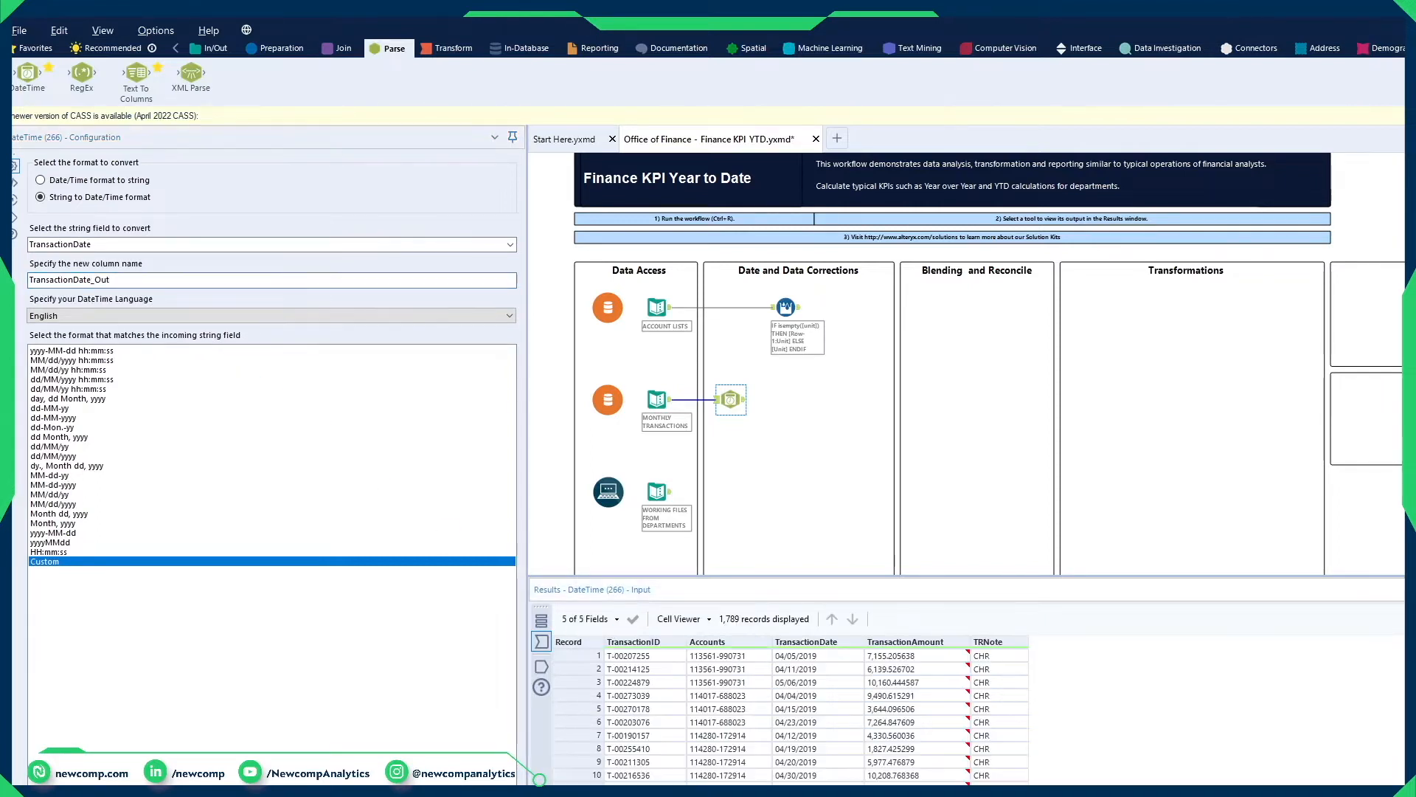
{"action": "left_click_drag", "start_coordinate": [802, 674], "coordinate": [797, 748]}
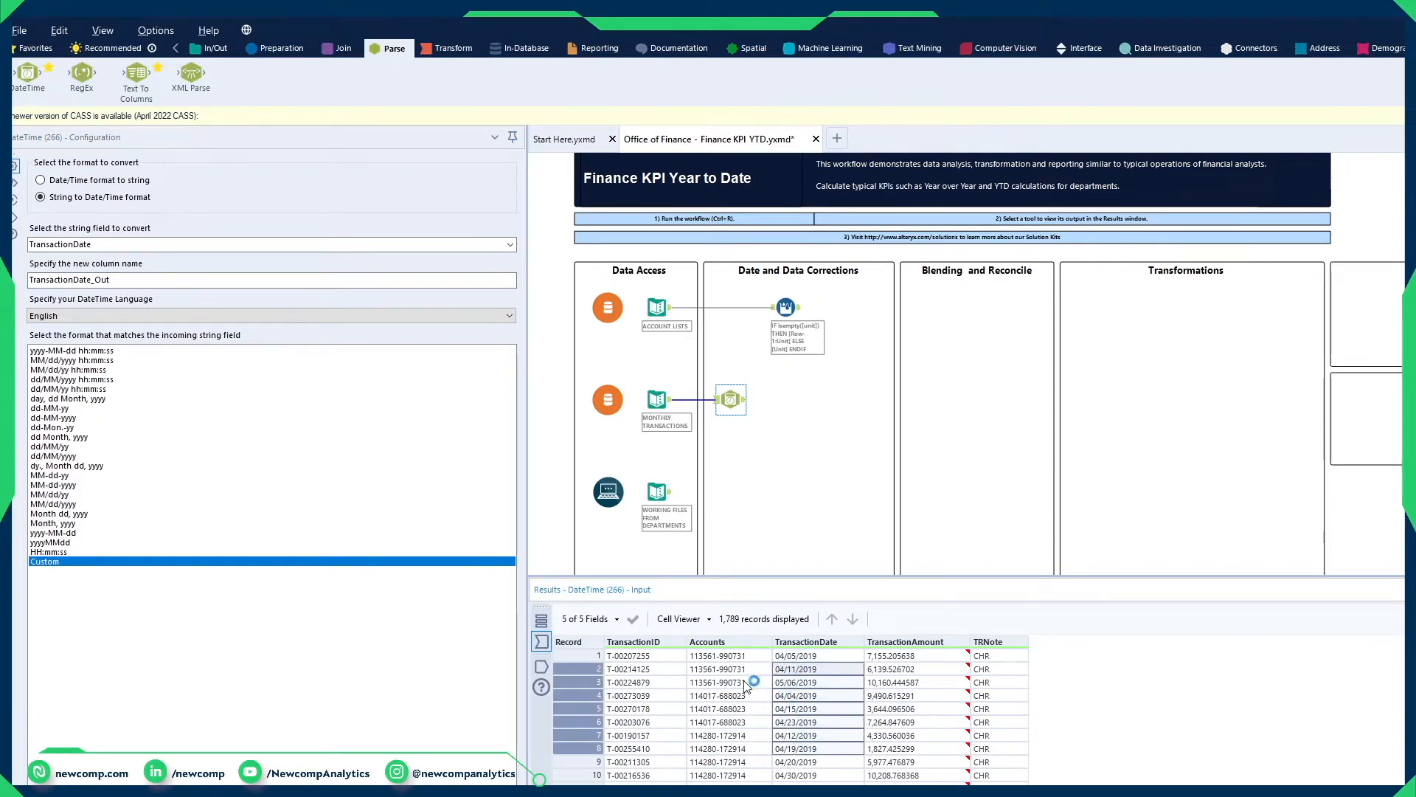
{"action": "left_click", "coordinate": [74, 504]}
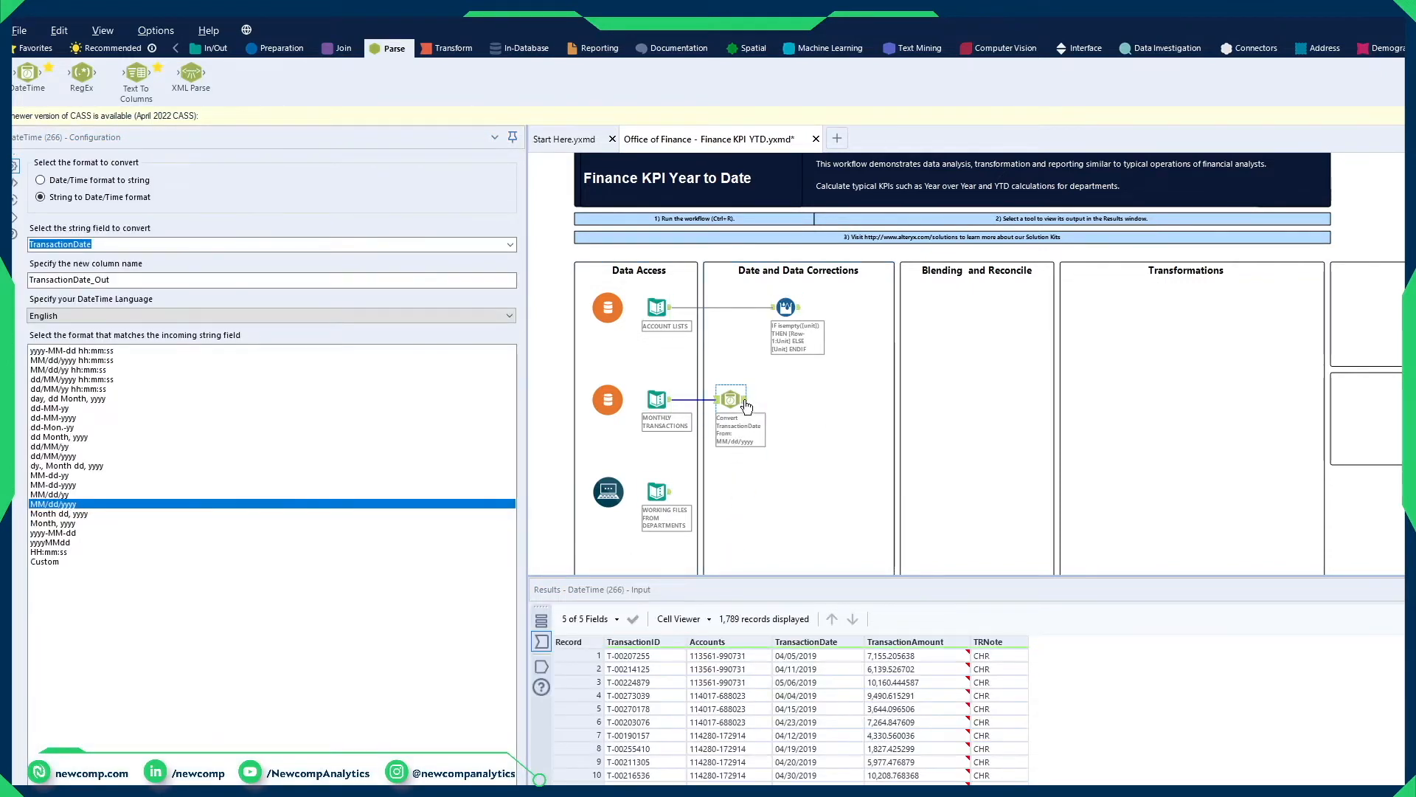
{"action": "left_click", "coordinate": [745, 399]}
{"action": "left_click_drag", "start_coordinate": [1080, 657], "coordinate": [1079, 780]}
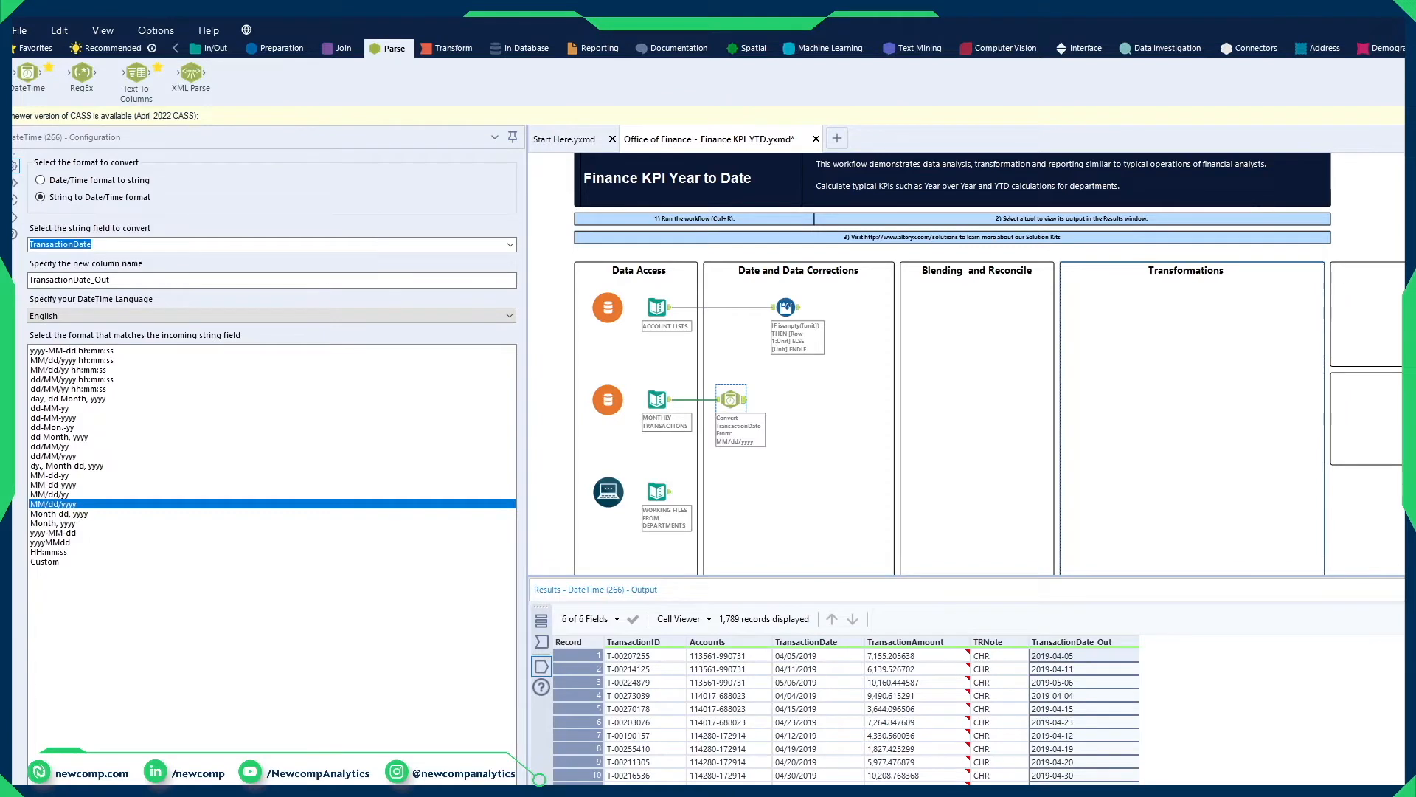
Step: Check the TransactionDate_Out field's data type in the DateTime output's metadata and return to the data records
{"action": "left_click", "coordinate": [1402, 620]}
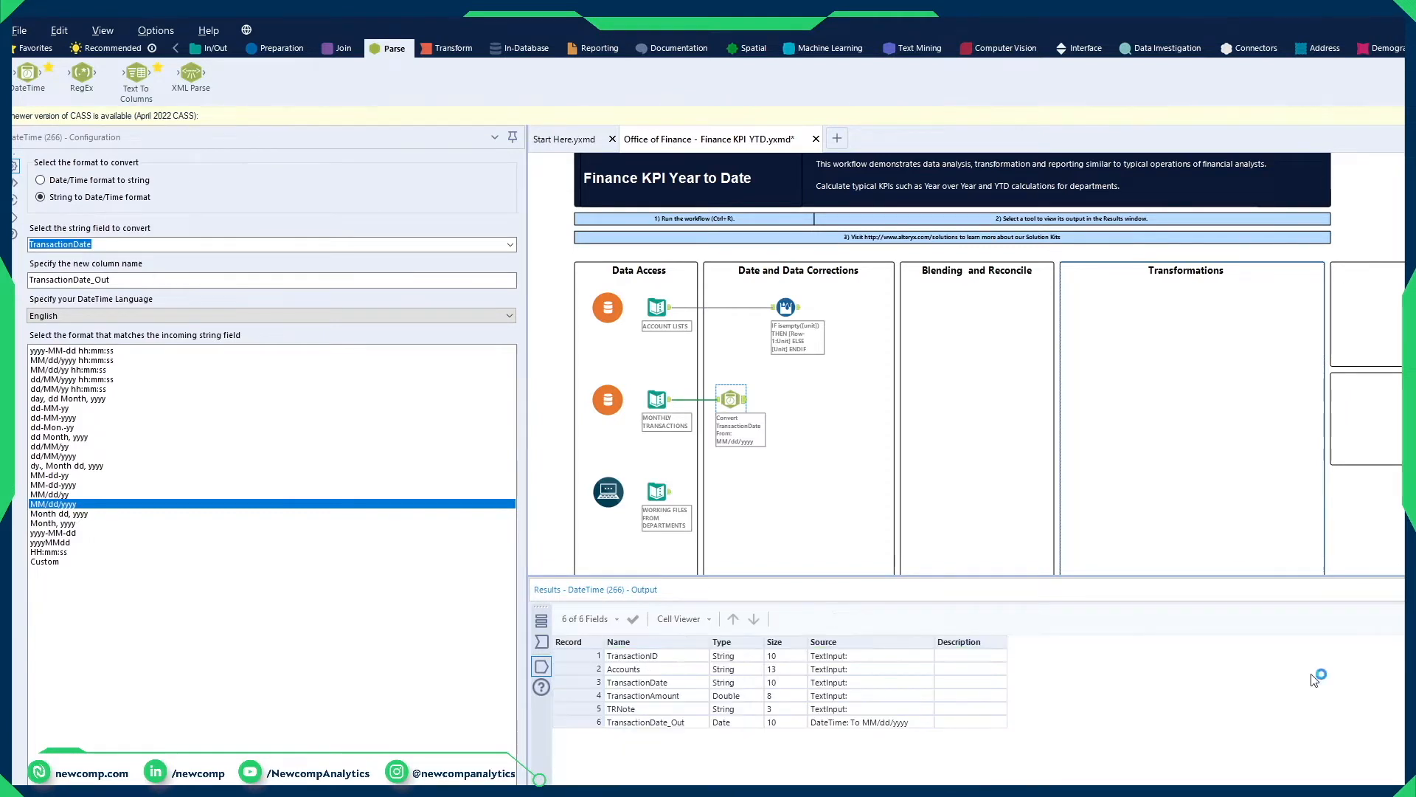
{"action": "left_click", "coordinate": [579, 723]}
{"action": "left_click", "coordinate": [885, 722]}
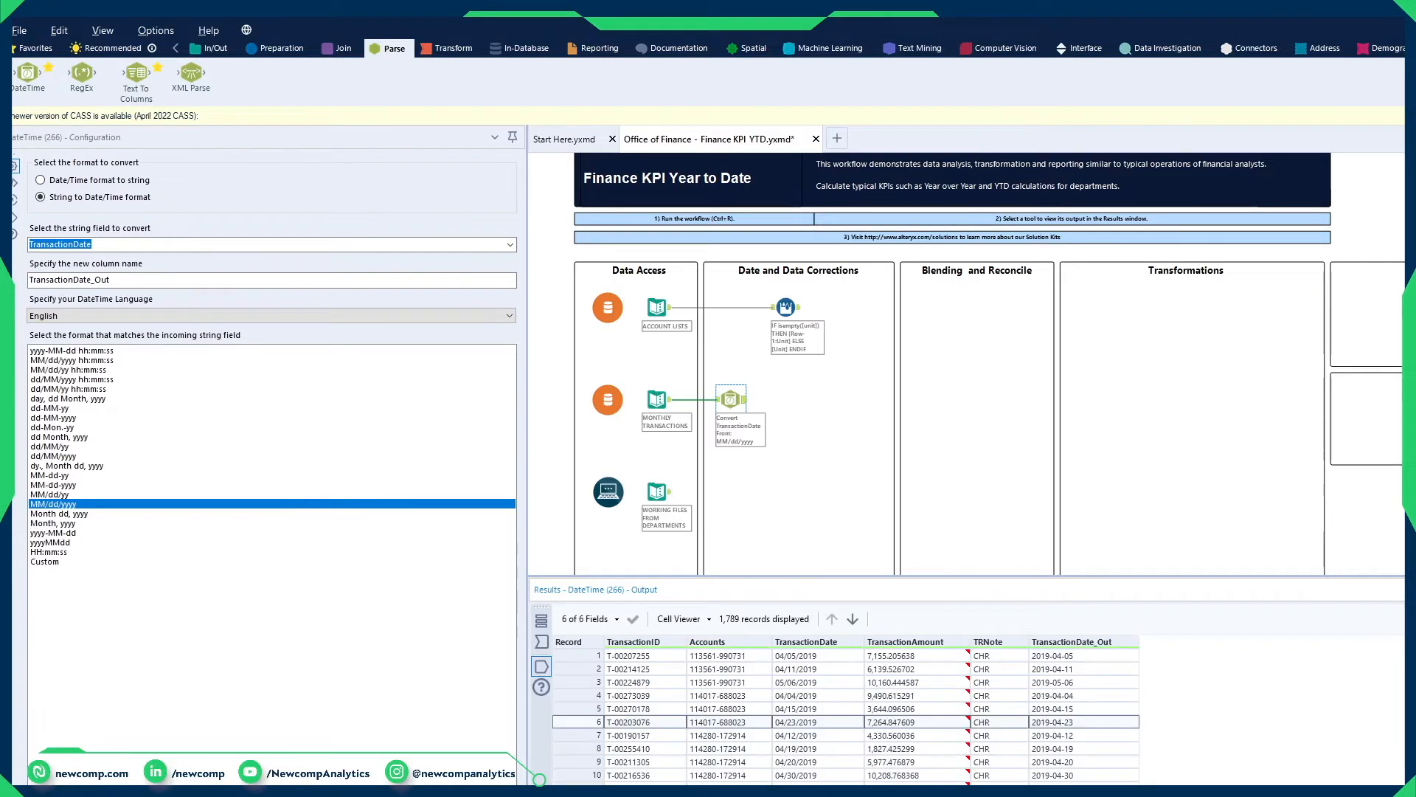
Step: Add a Select tool connected to the DateTime tool and exclude the original TransactionDate string field
{"action": "left_click", "coordinate": [277, 49]}
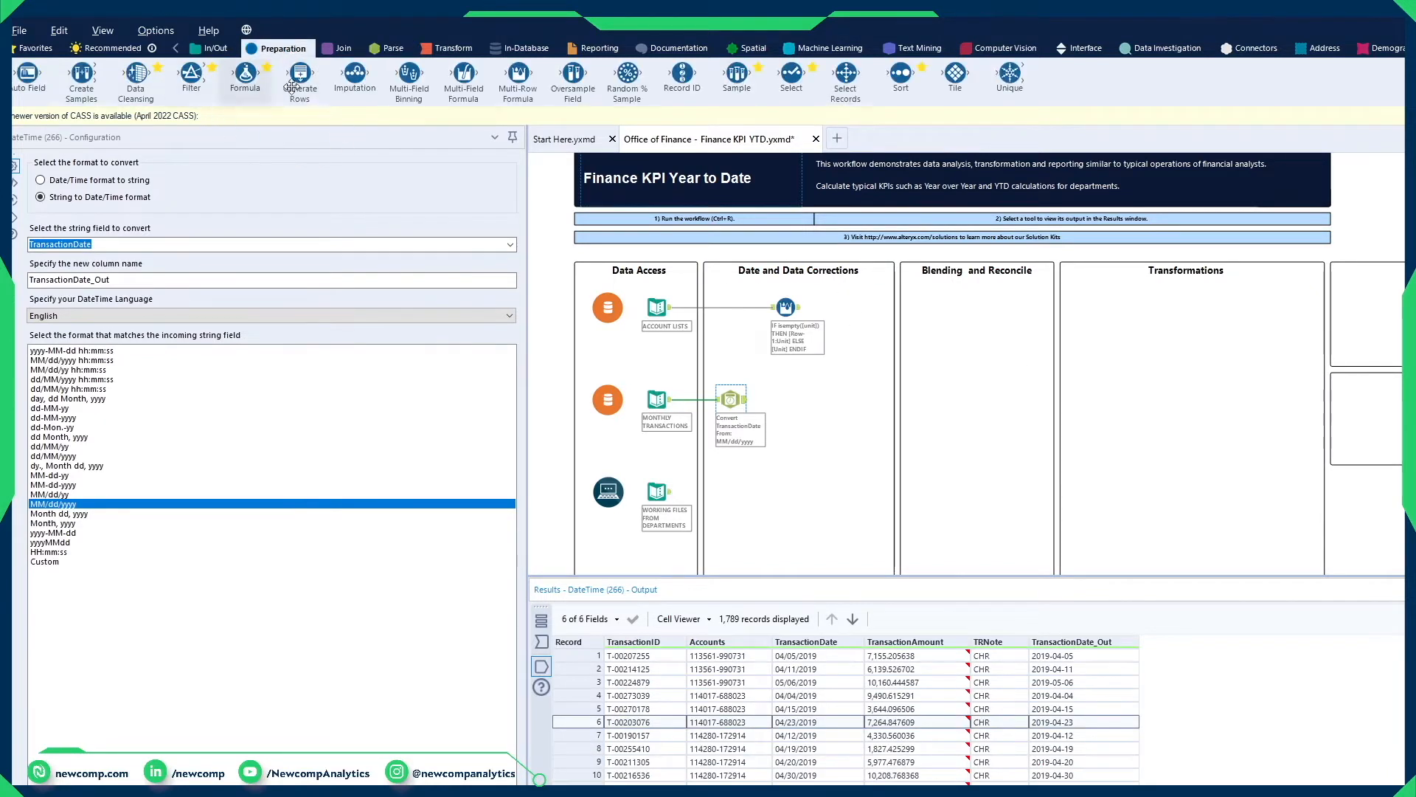
{"action": "left_click_drag", "start_coordinate": [791, 74], "coordinate": [786, 399]}
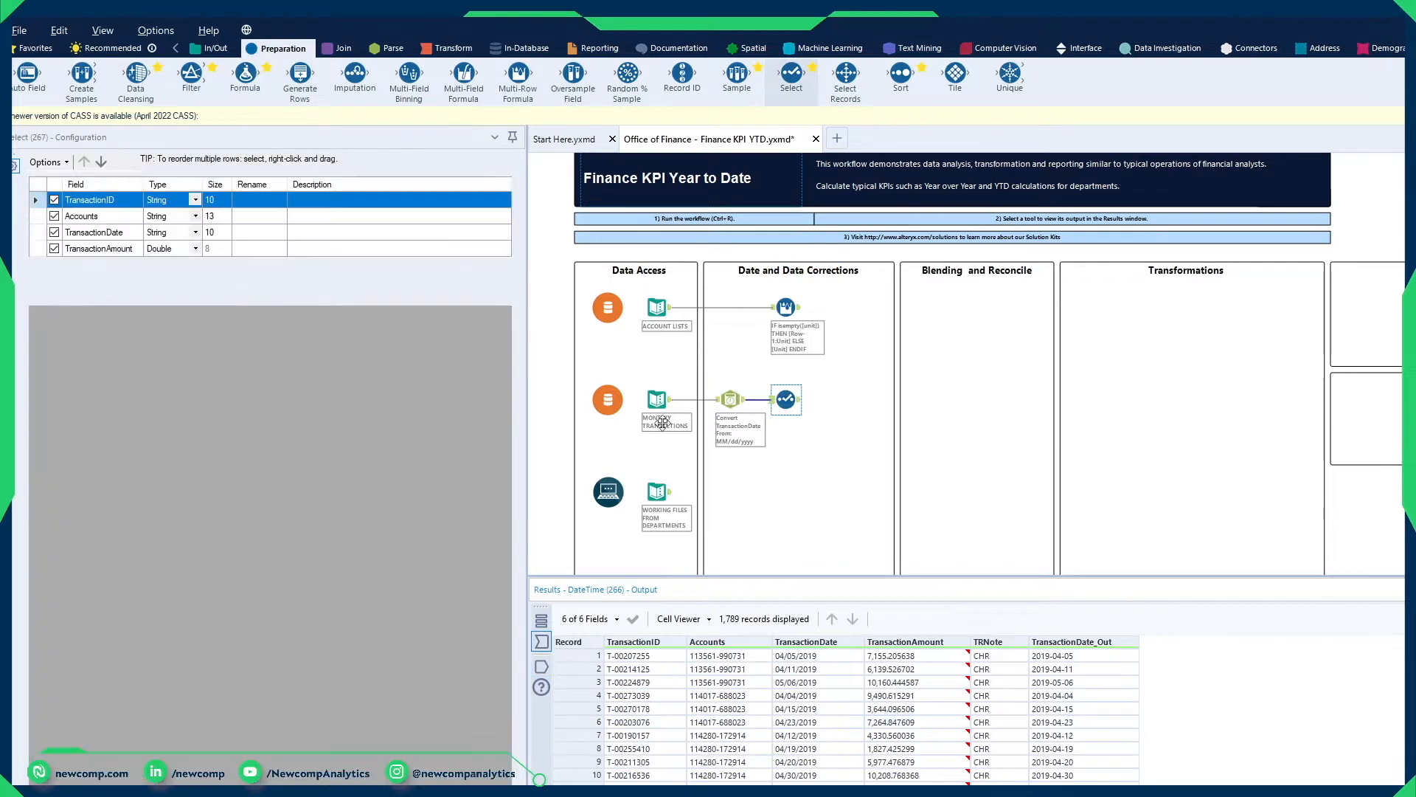
{"action": "left_click", "coordinate": [55, 233]}
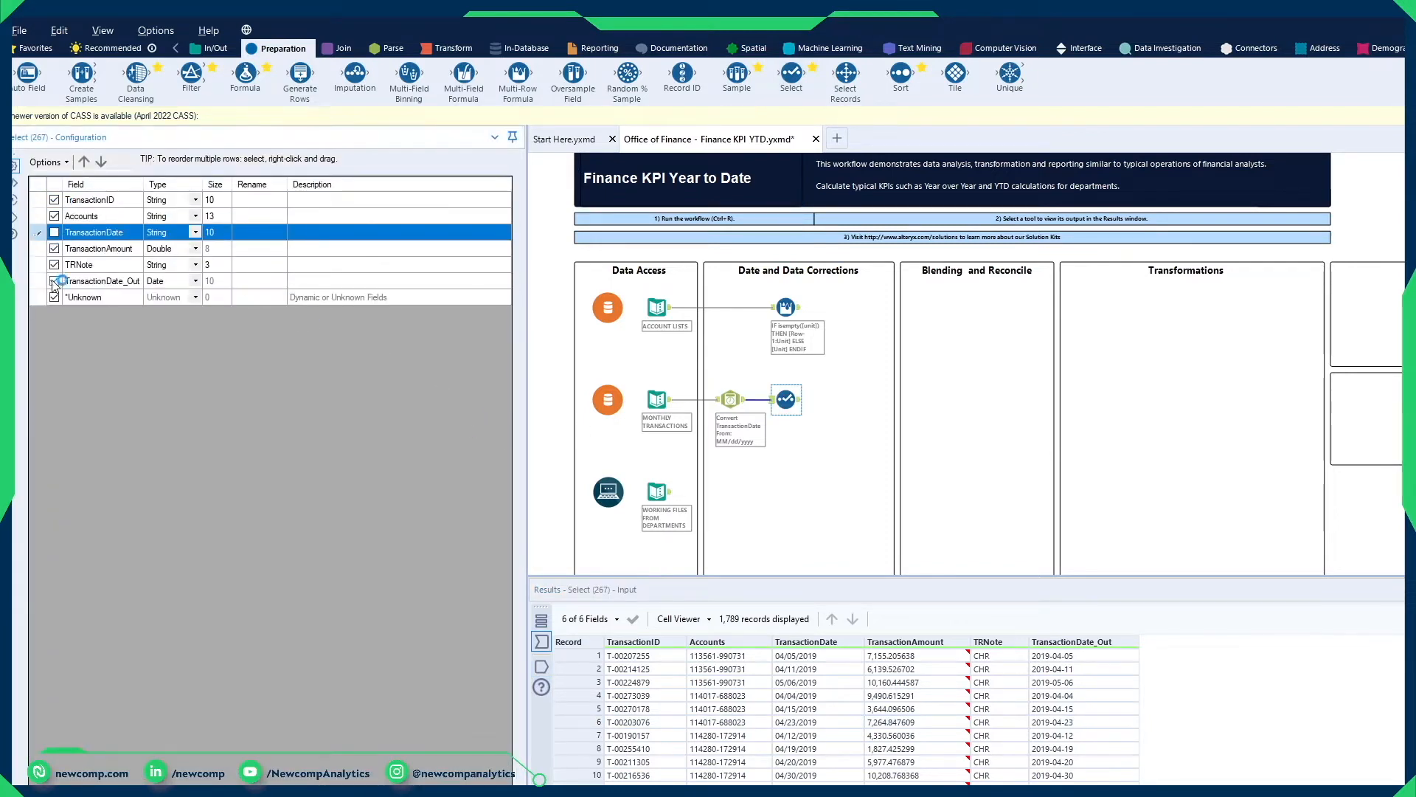
Step: Rename the TransactionDate_Out field to TransactionDate in the Select tool, then run the workflow and show its output
{"action": "left_click", "coordinate": [264, 280]}
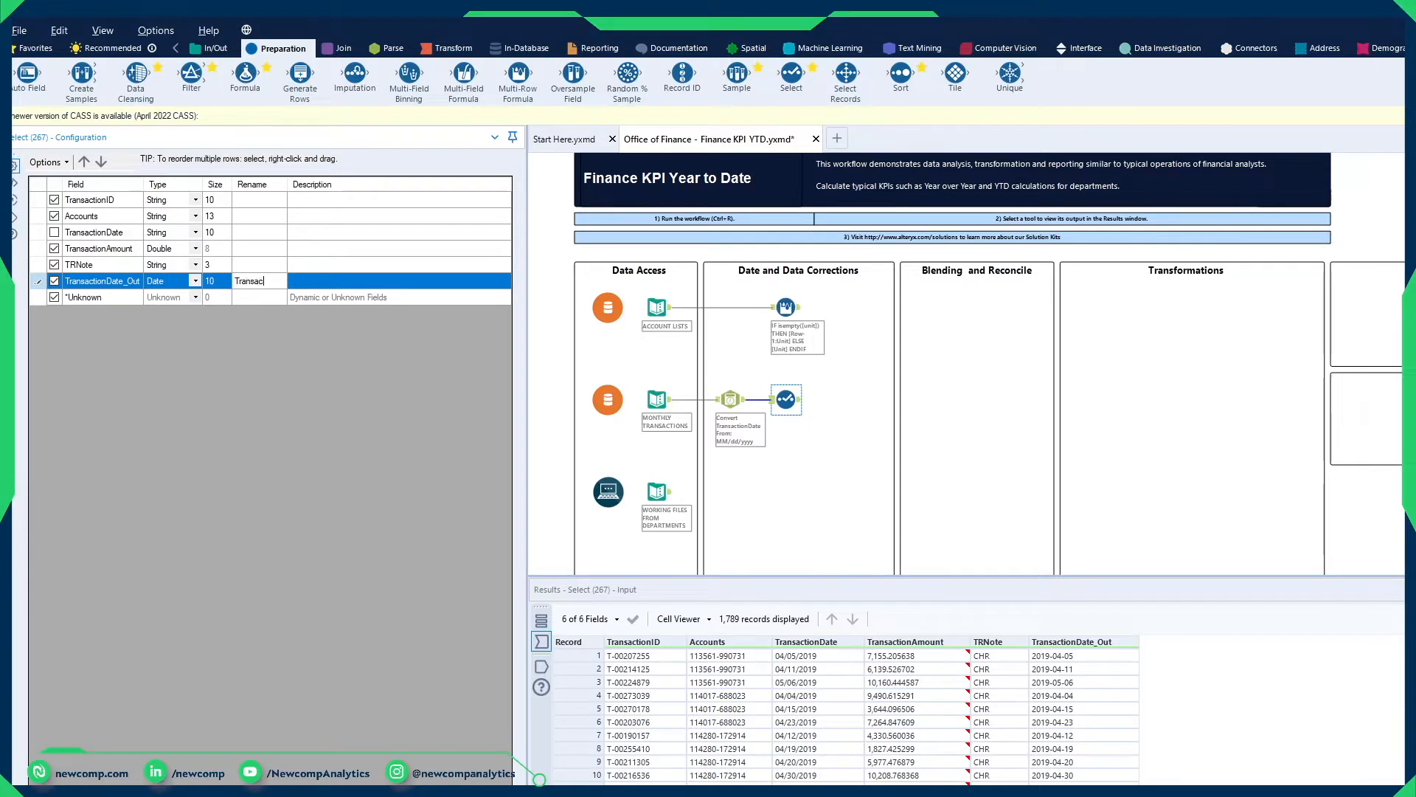
{"action": "type", "text": "TransactionDate"}
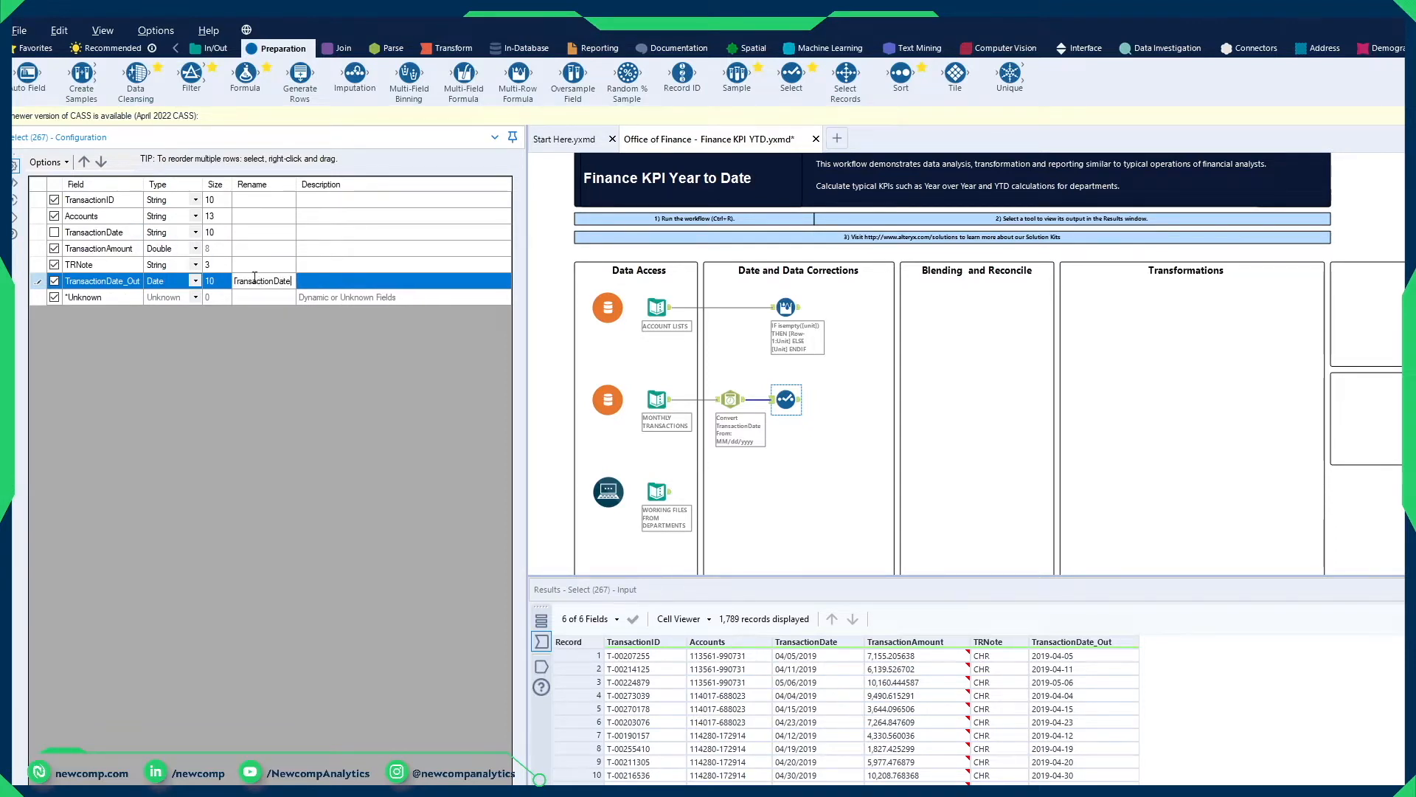
{"action": "left_click", "coordinate": [345, 216]}
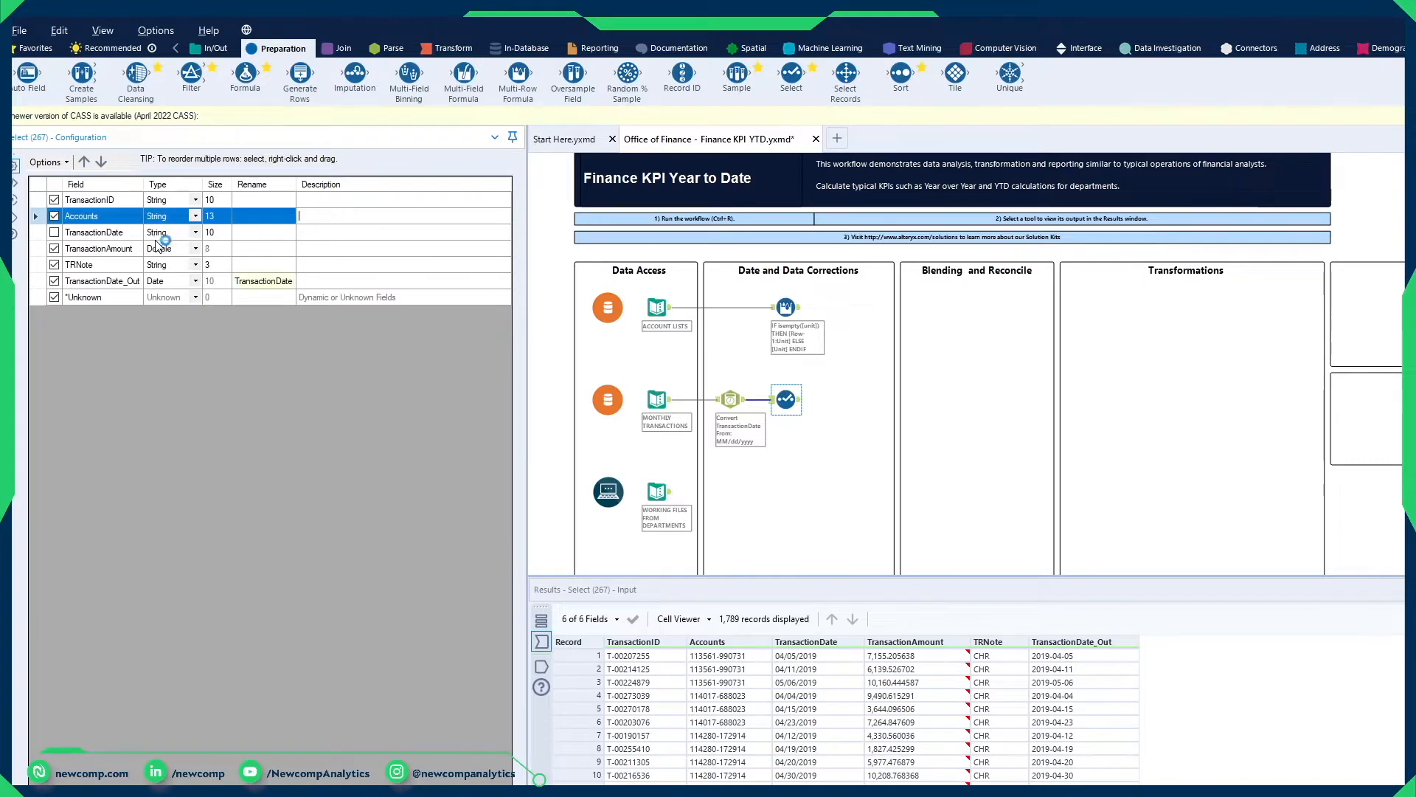
{"action": "left_click", "coordinate": [115, 232]}
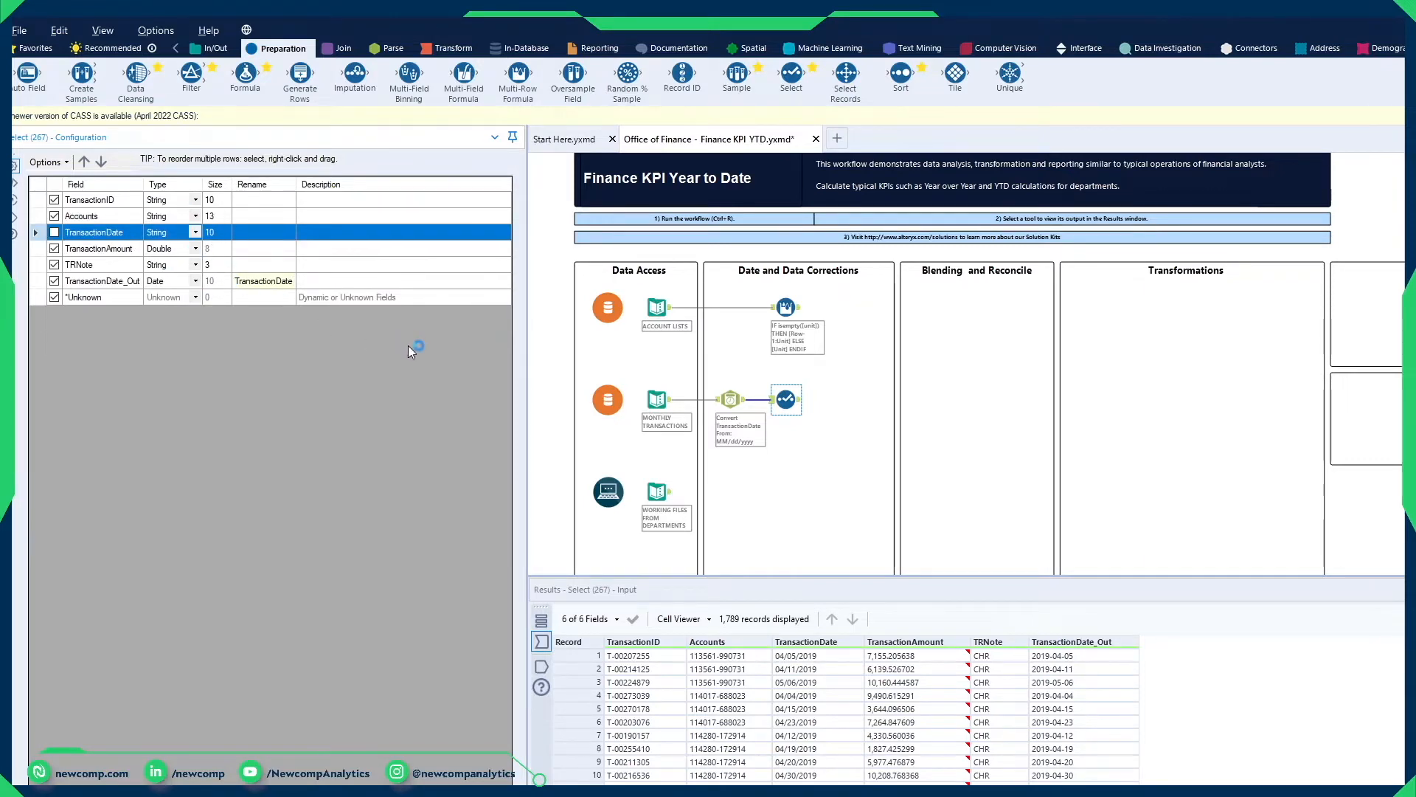
{"action": "key", "text": "ctrl+r"}
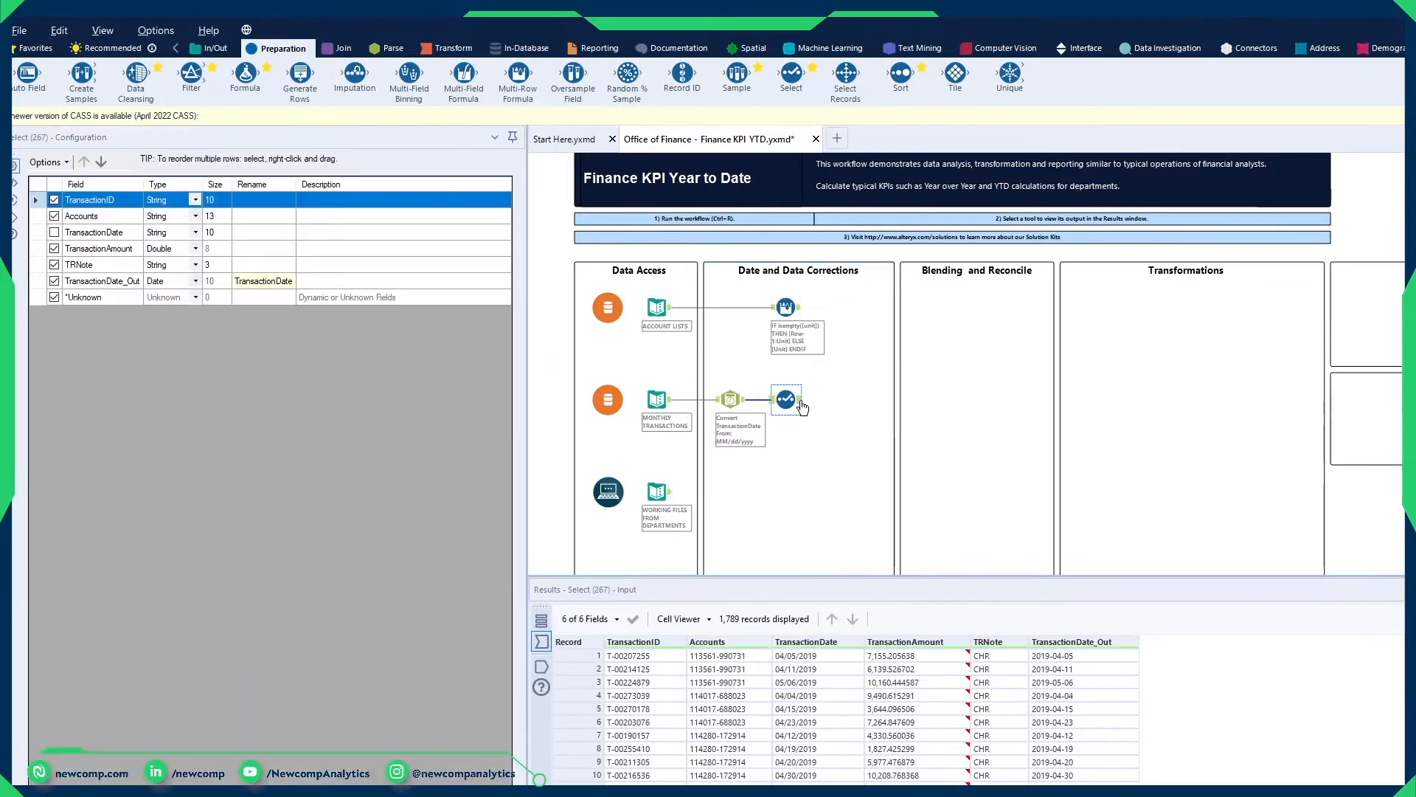
{"action": "left_click", "coordinate": [800, 401]}
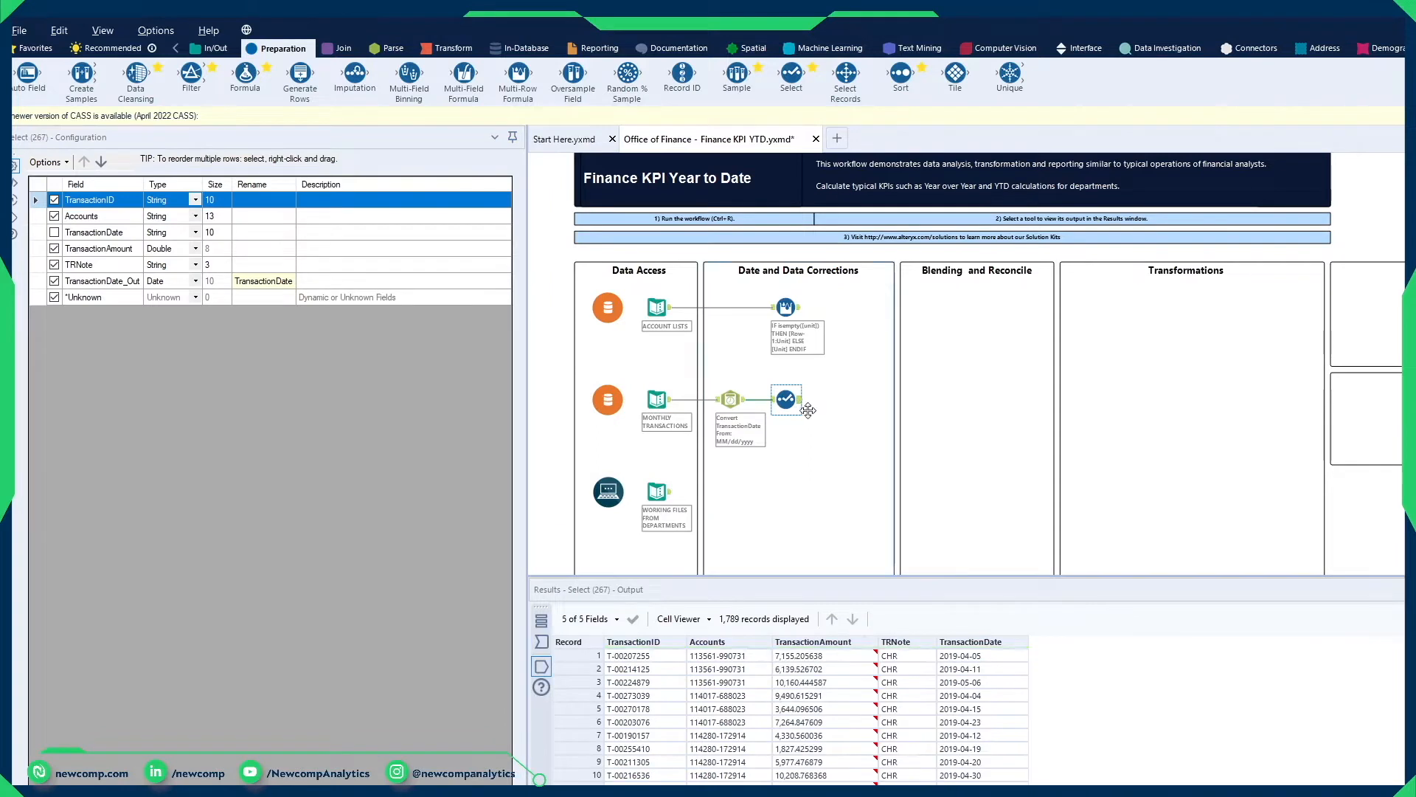
Step: Examine the TransactionDate and TRNote values in the Select tool's output records
{"action": "left_click_drag", "start_coordinate": [988, 669], "coordinate": [971, 767]}
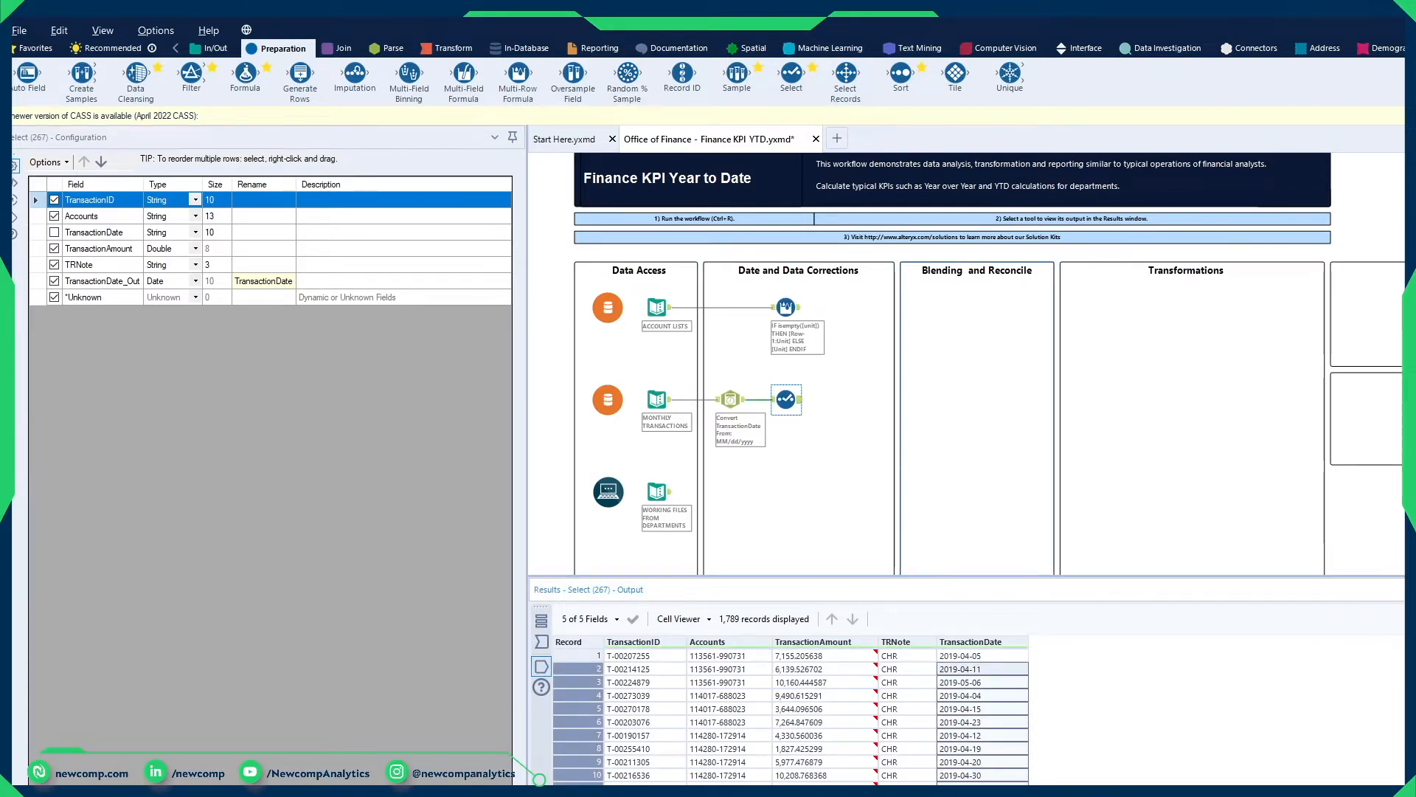
{"action": "left_click", "coordinate": [931, 685]}
{"action": "scroll", "coordinate": [928, 701], "scroll_direction": "down", "scroll_amount": 4}
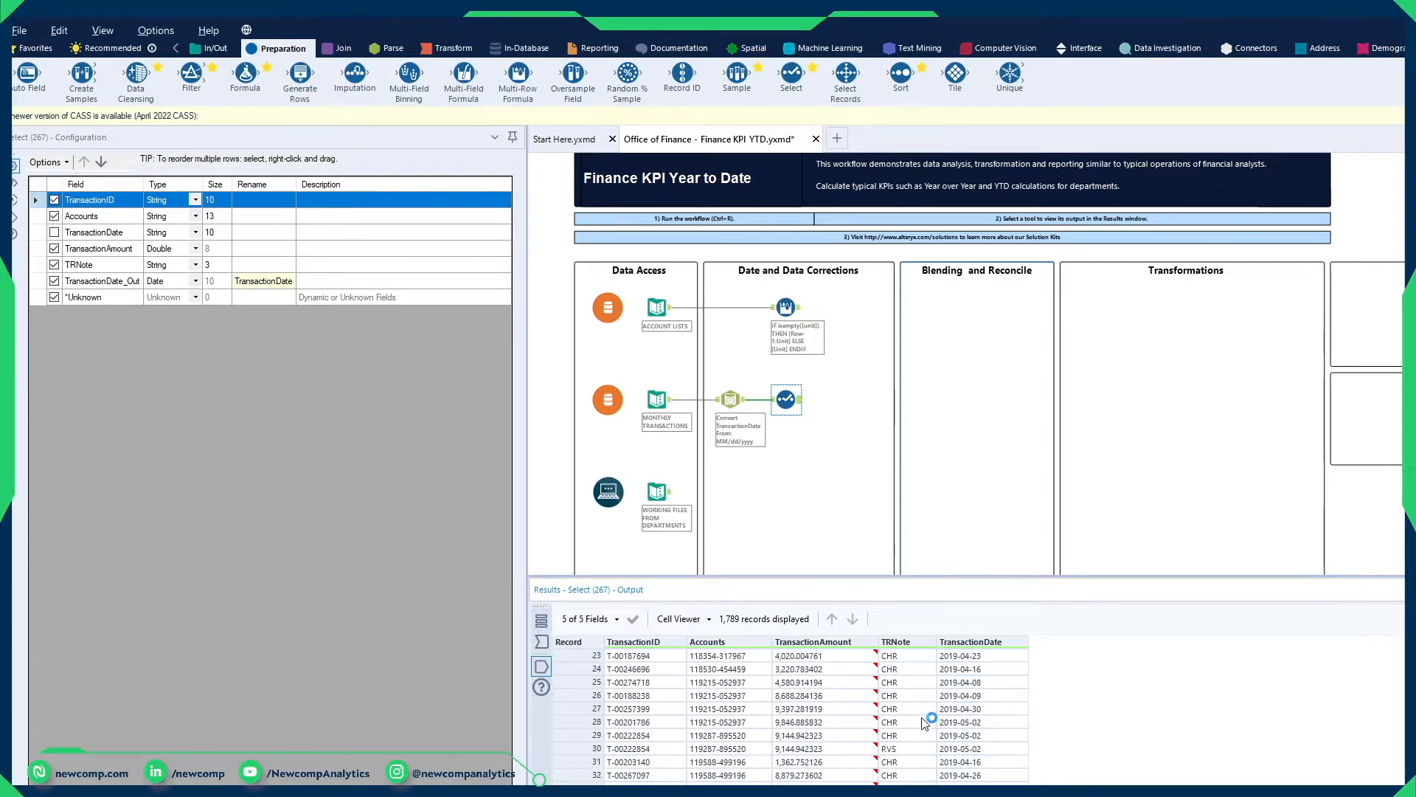
{"action": "left_click_drag", "start_coordinate": [920, 714], "coordinate": [922, 786]}
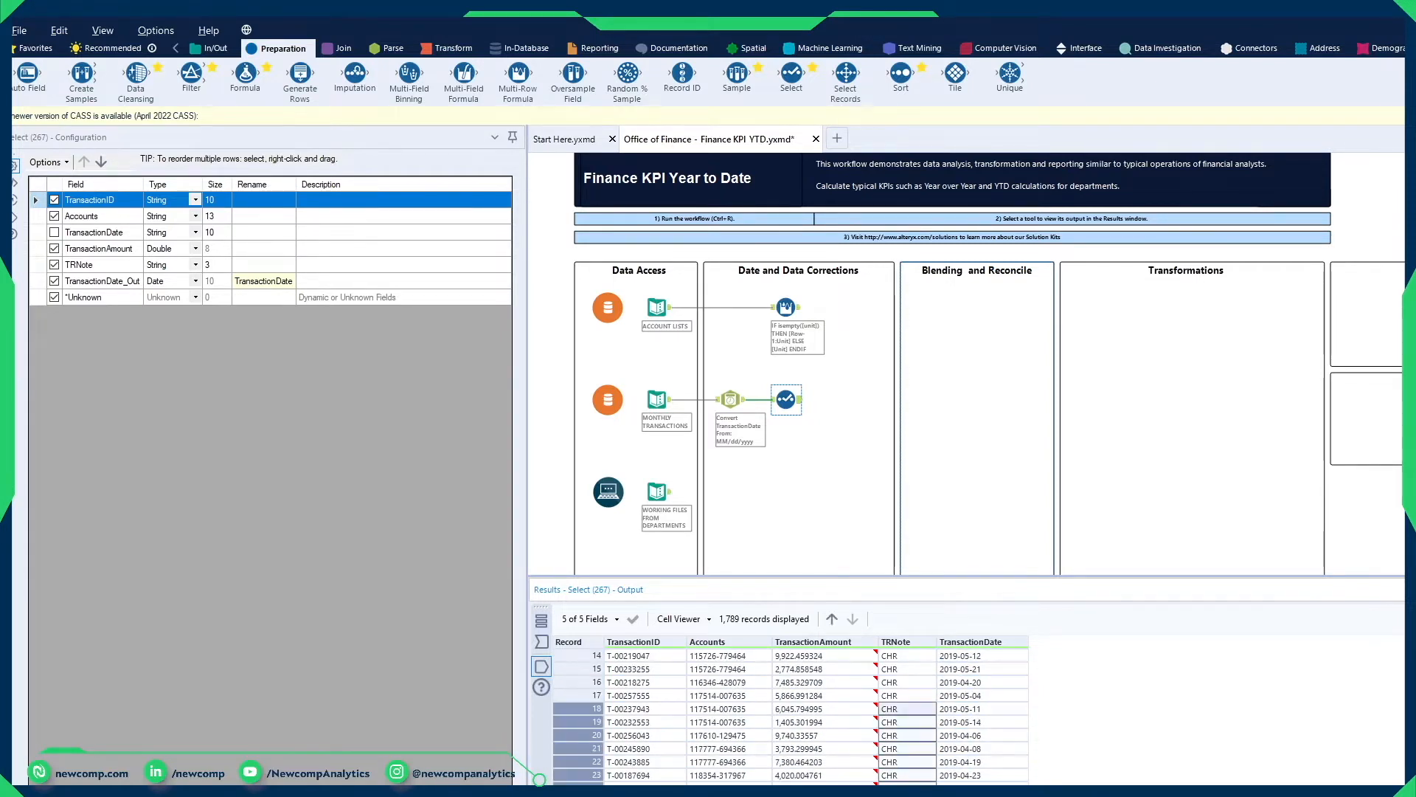
{"action": "left_click", "coordinate": [922, 788]}
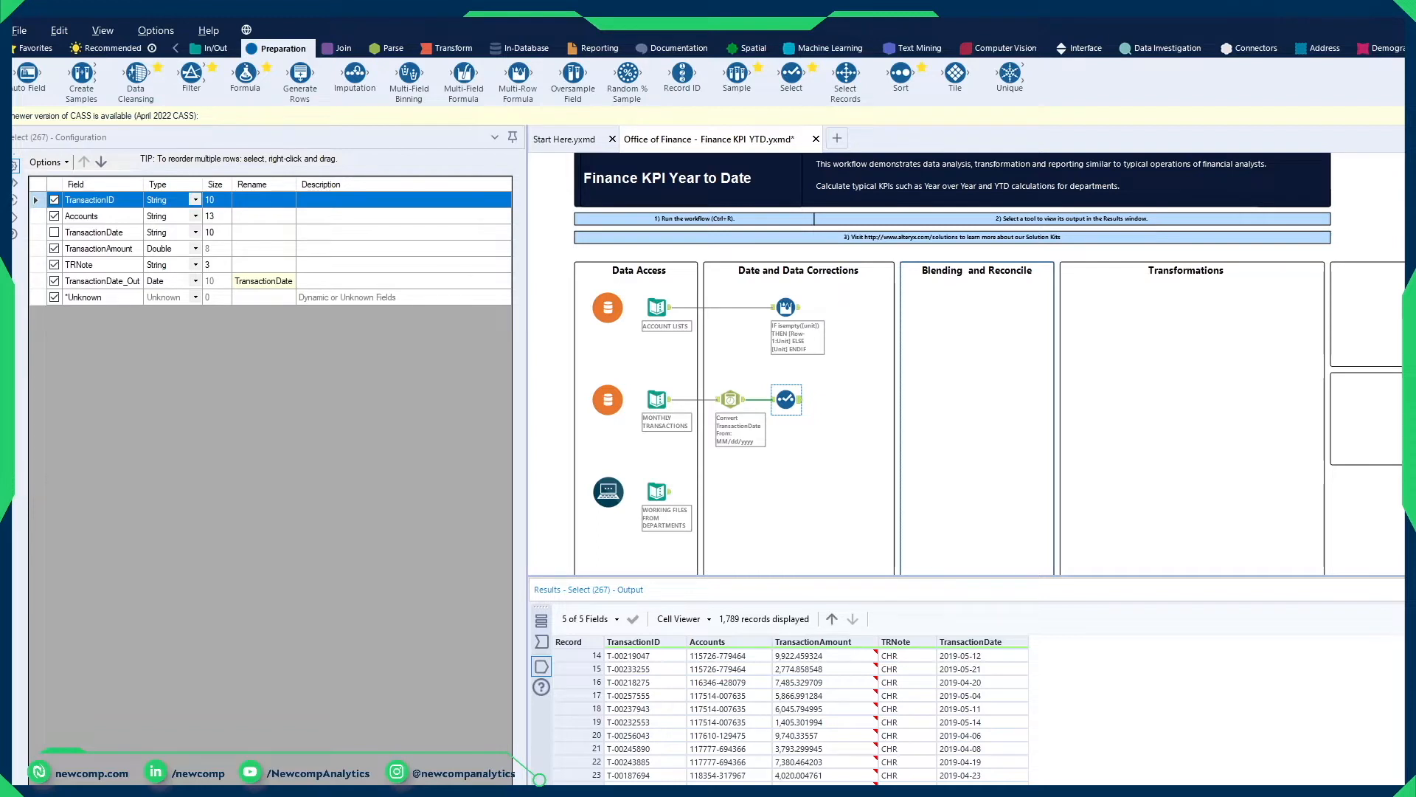
Step: Check the Select output's field types in the metadata, then locate a transaction record whose TRNote is RVS
{"action": "left_click", "coordinate": [1404, 619]}
{"action": "left_click", "coordinate": [572, 683]}
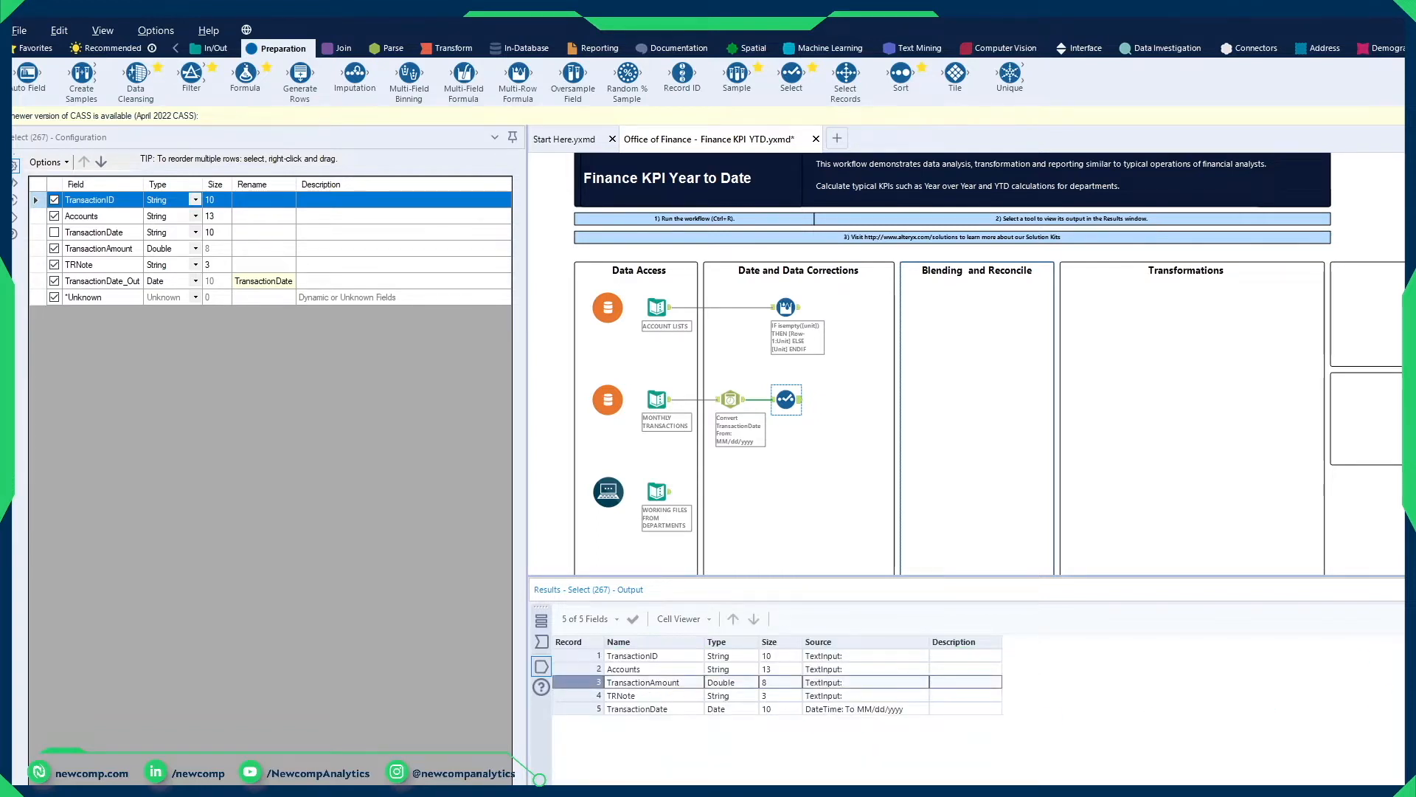
{"action": "left_click", "coordinate": [1404, 619]}
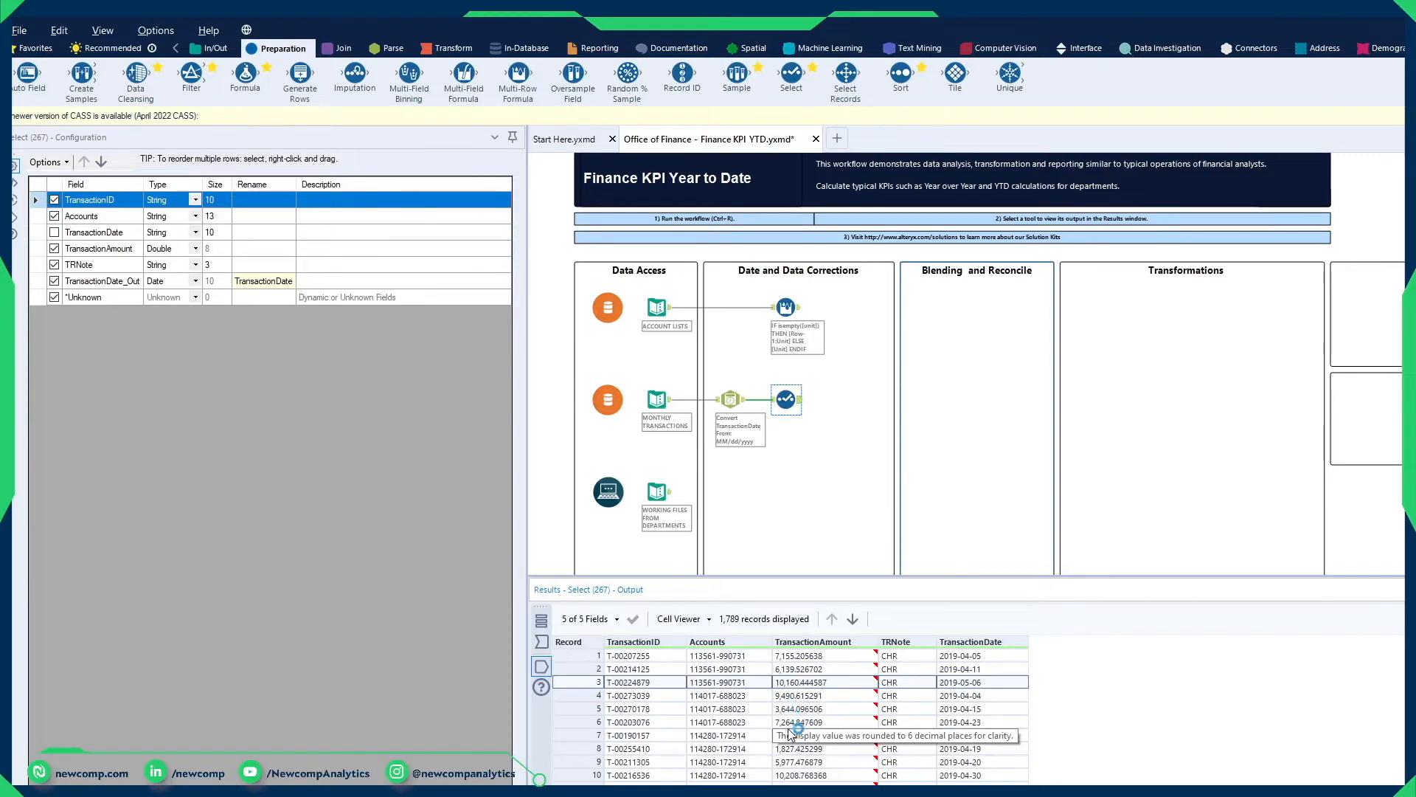
{"action": "scroll", "coordinate": [809, 683], "scroll_direction": "down", "scroll_amount": 9}
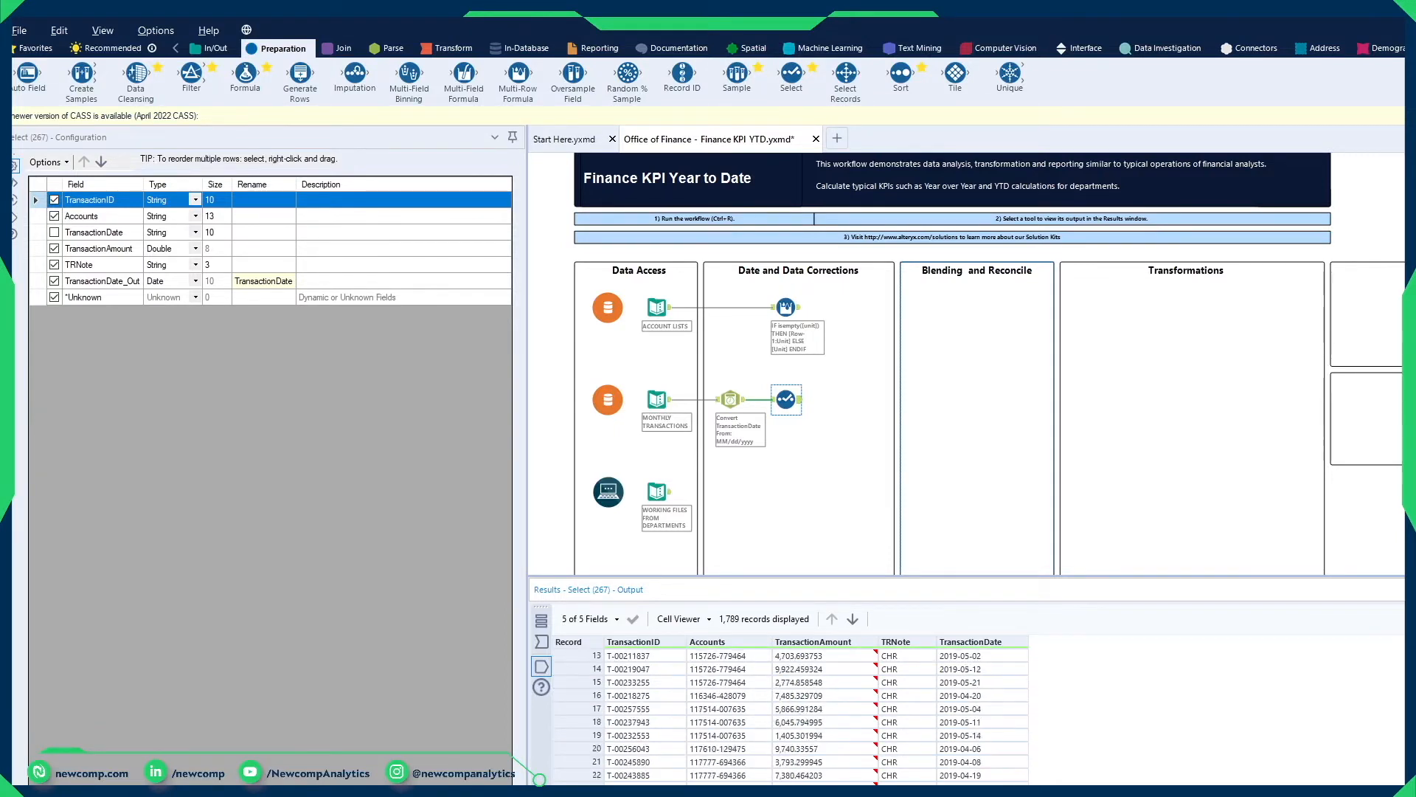
{"action": "left_click", "coordinate": [809, 683]}
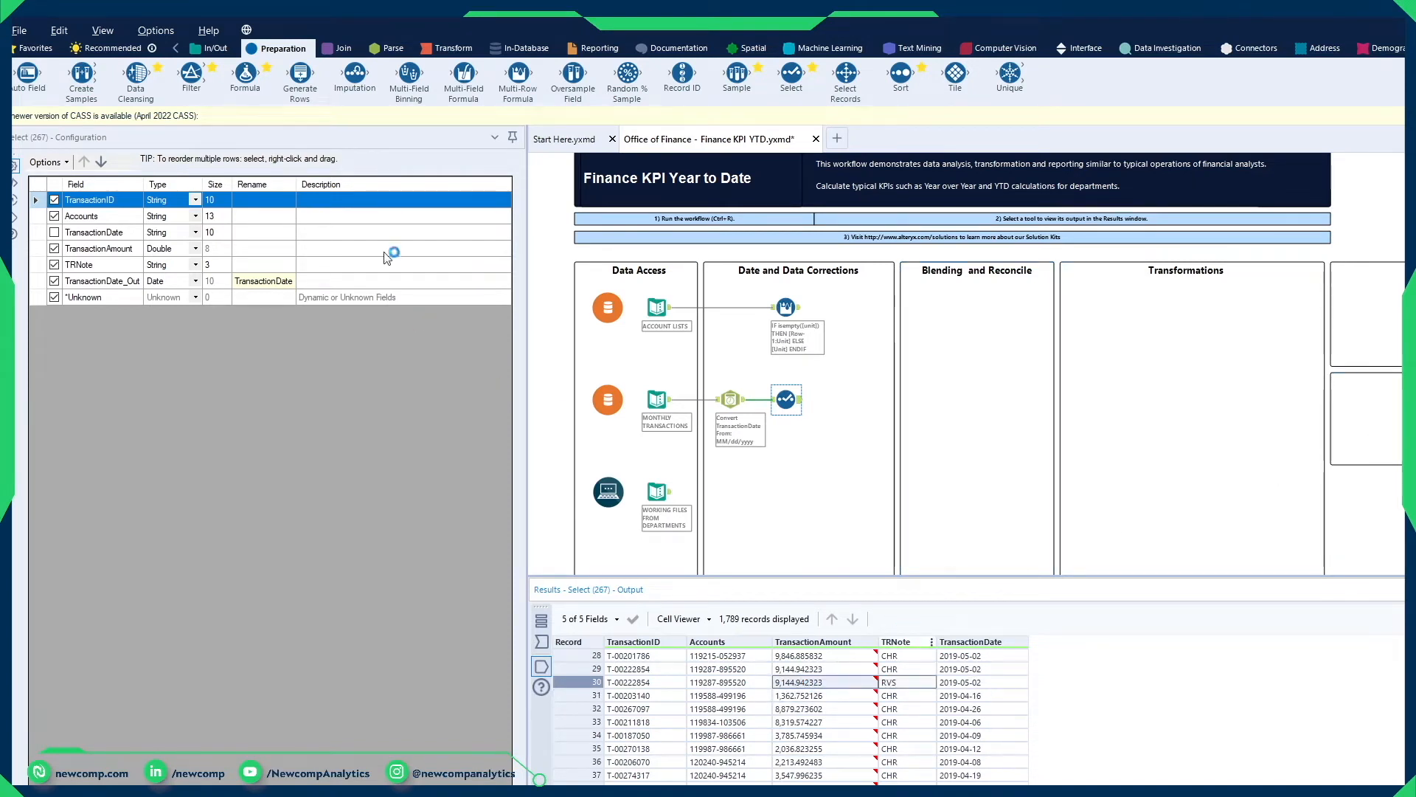
Step: Add a Formula tool connected to the Select tool and create a new output column named CorrectedAmount with data type Double
{"action": "left_click_drag", "start_coordinate": [245, 78], "coordinate": [848, 400]}
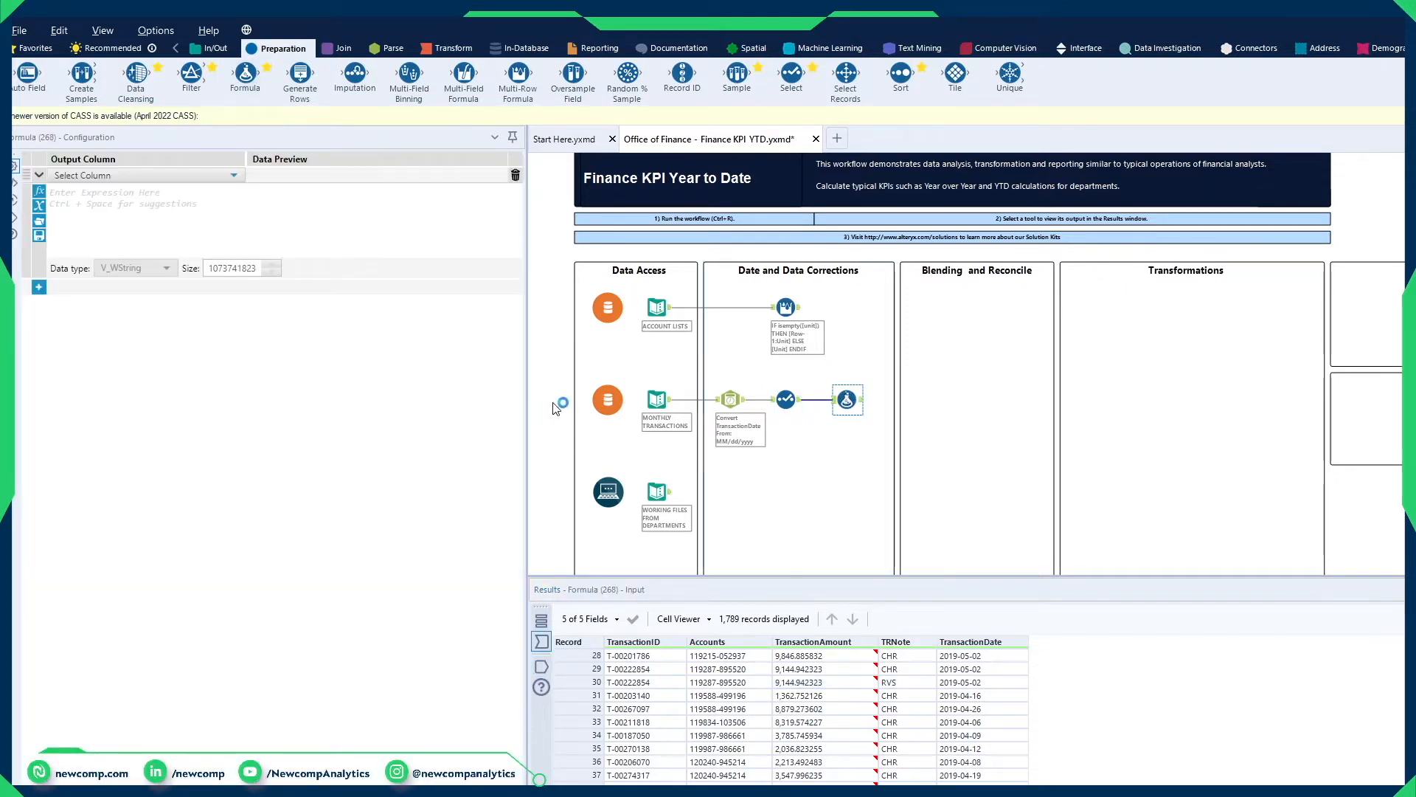
{"action": "left_click", "coordinate": [182, 177]}
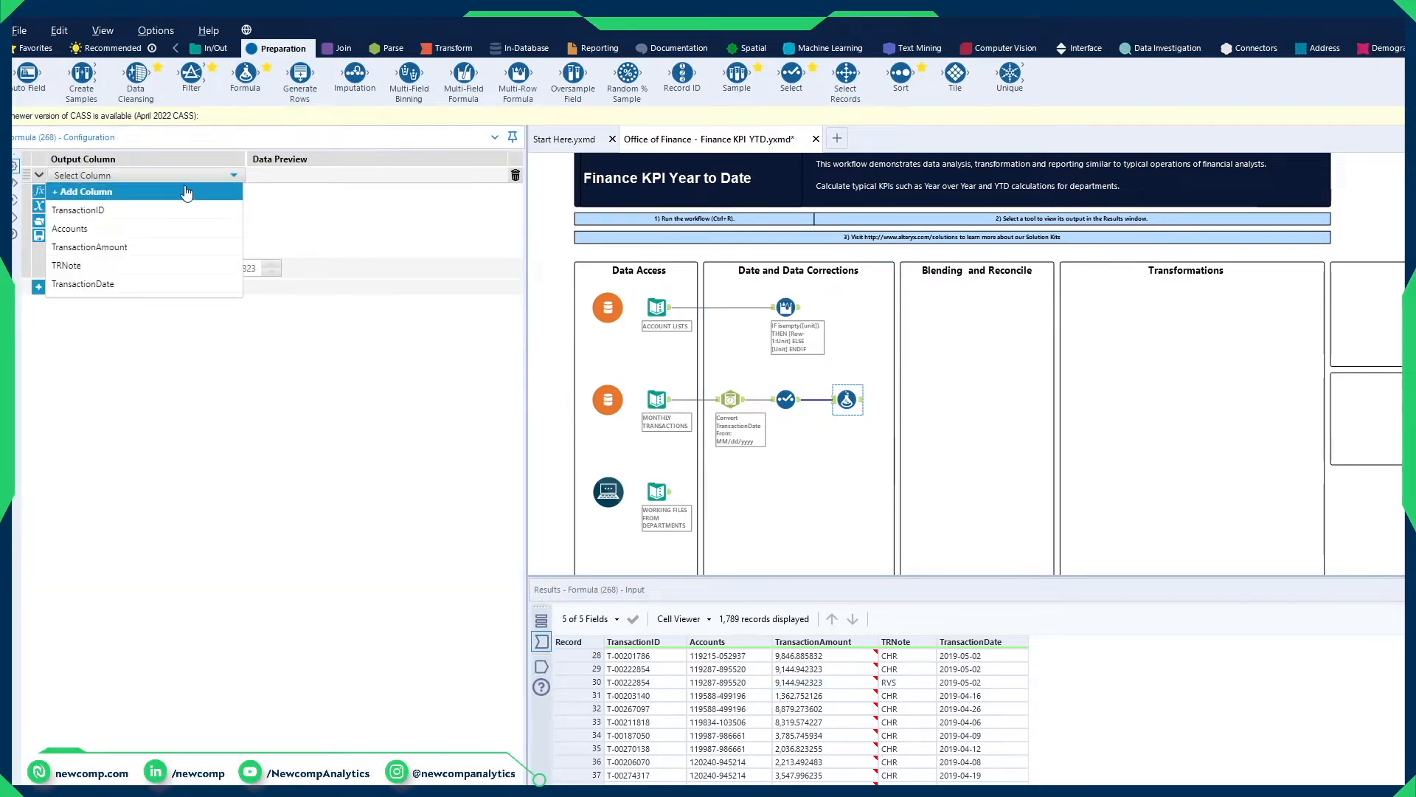
{"action": "left_click", "coordinate": [164, 191]}
{"action": "type", "text": "CorrectedAmount"}
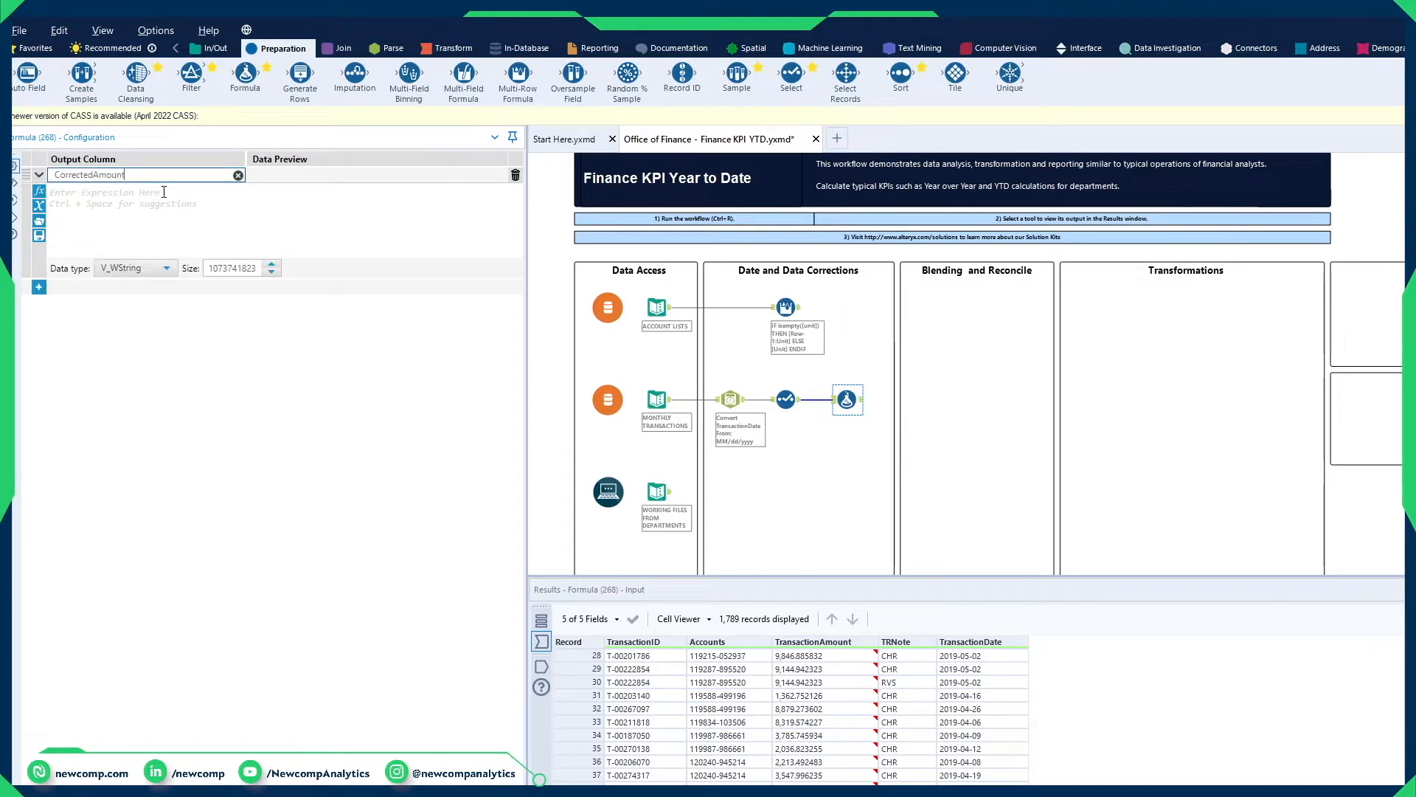
{"action": "left_click", "coordinate": [122, 268]}
{"action": "scroll", "coordinate": [126, 354], "scroll_direction": "down", "scroll_amount": 2}
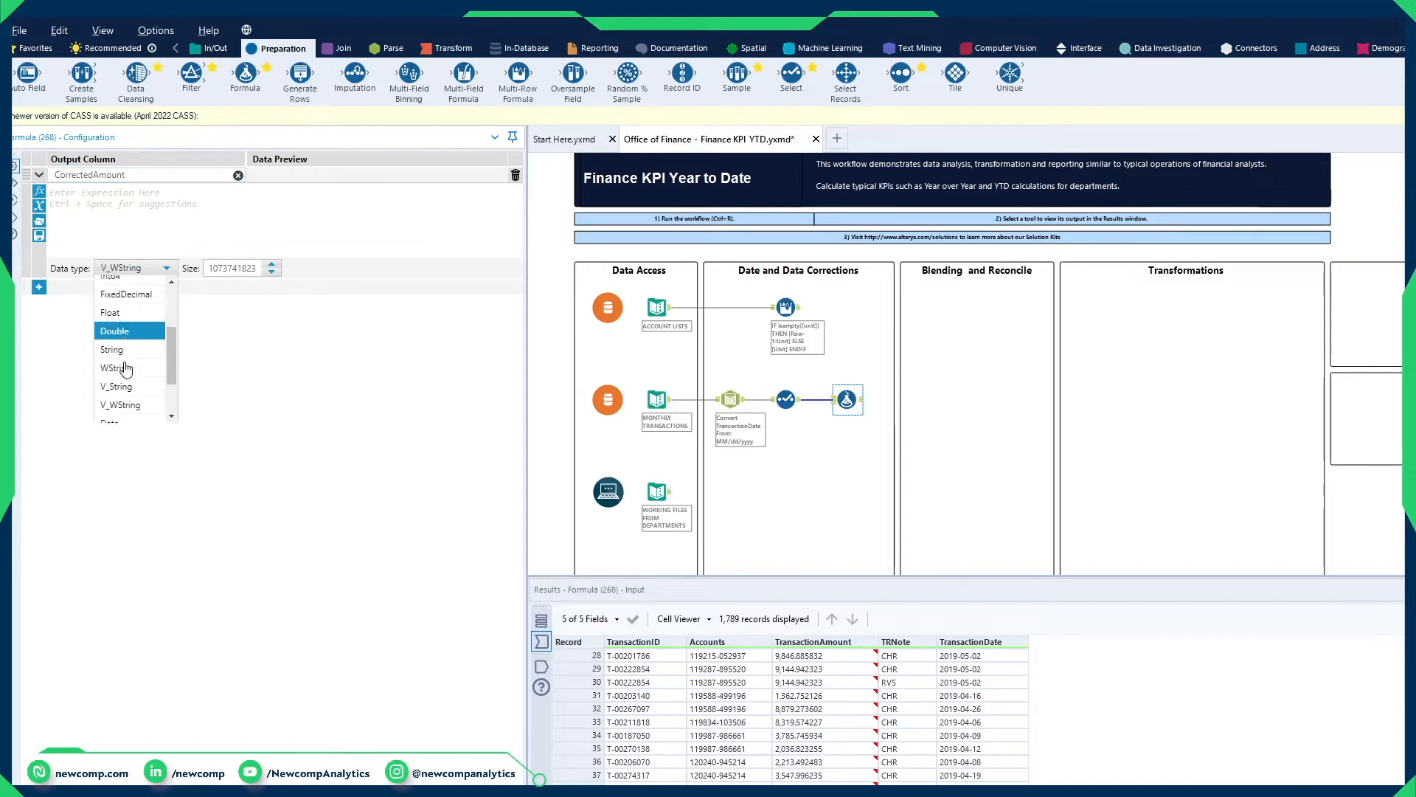
{"action": "left_click", "coordinate": [118, 306]}
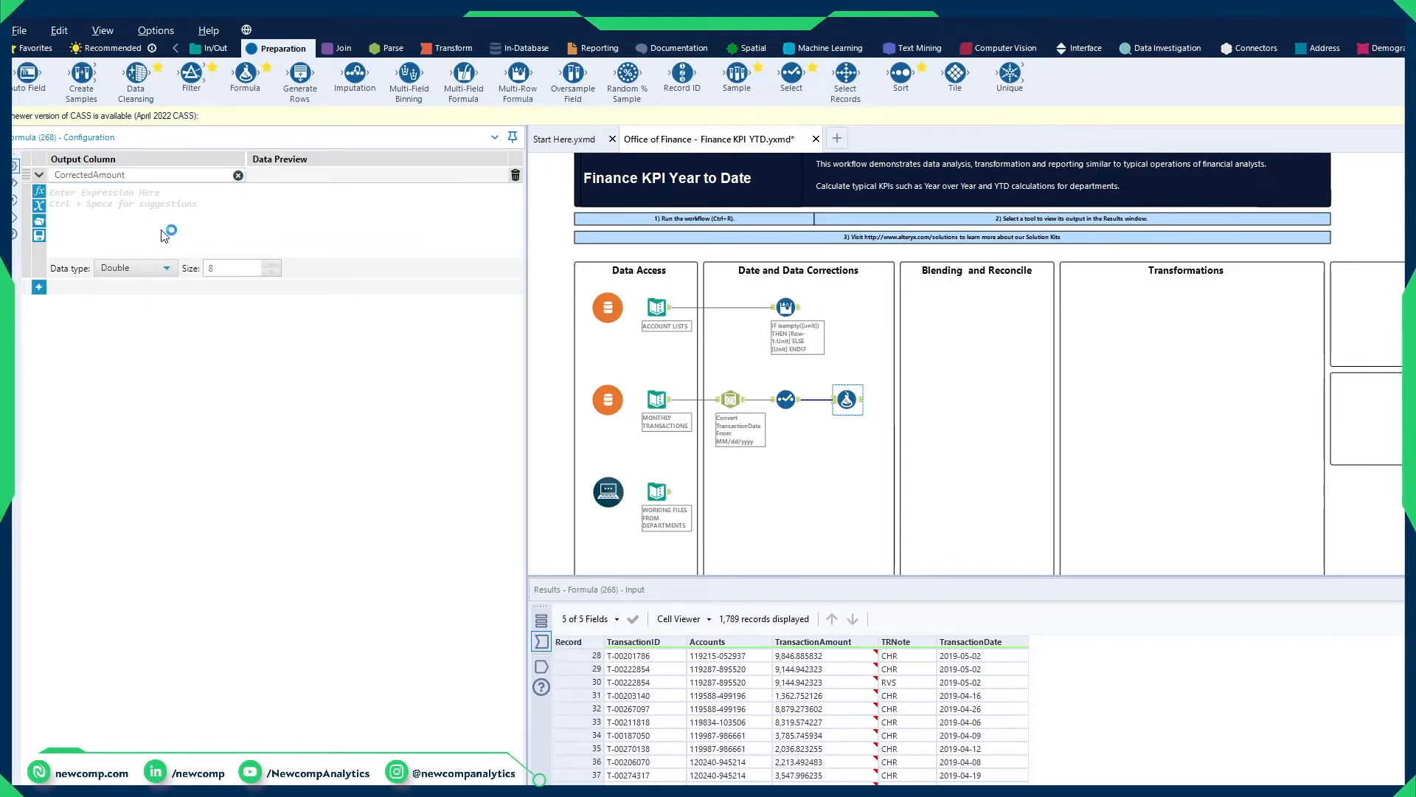
Step: Start the CorrectedAmount expression with the condition IF [TRNote] = "RVS" and compare it with the RVS record in the results
{"action": "type", "text": "IF "}
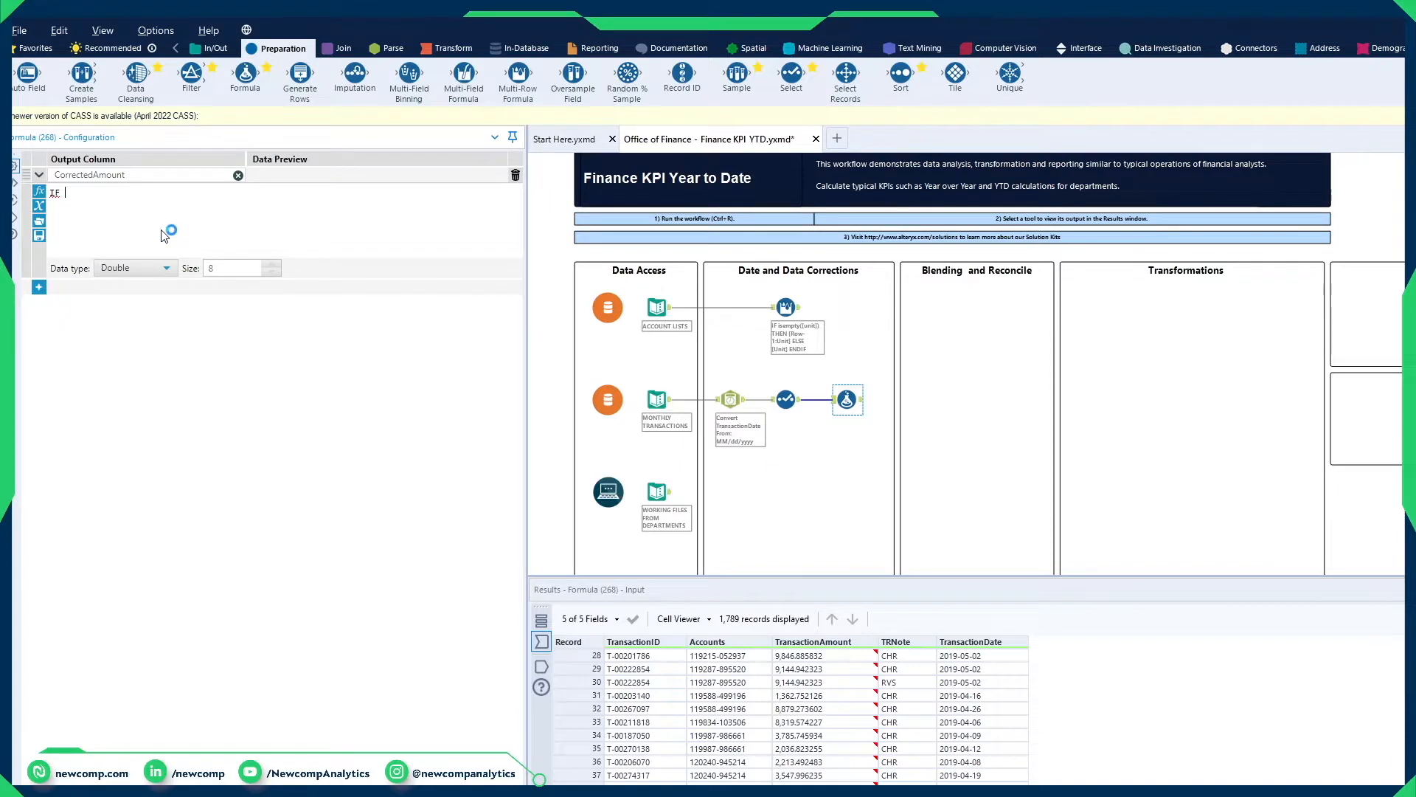
{"action": "type", "text": "[tr"}
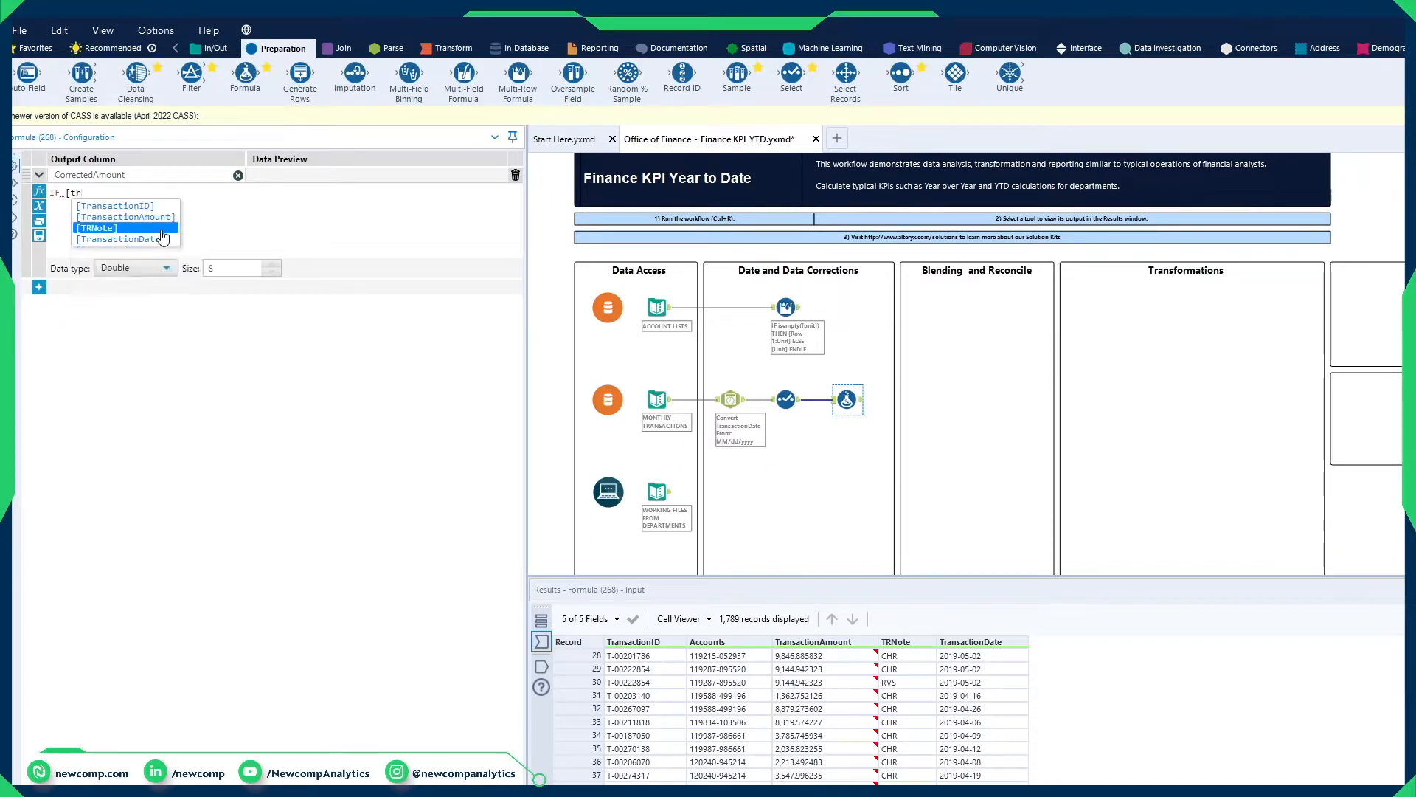
{"action": "left_click", "coordinate": [161, 230]}
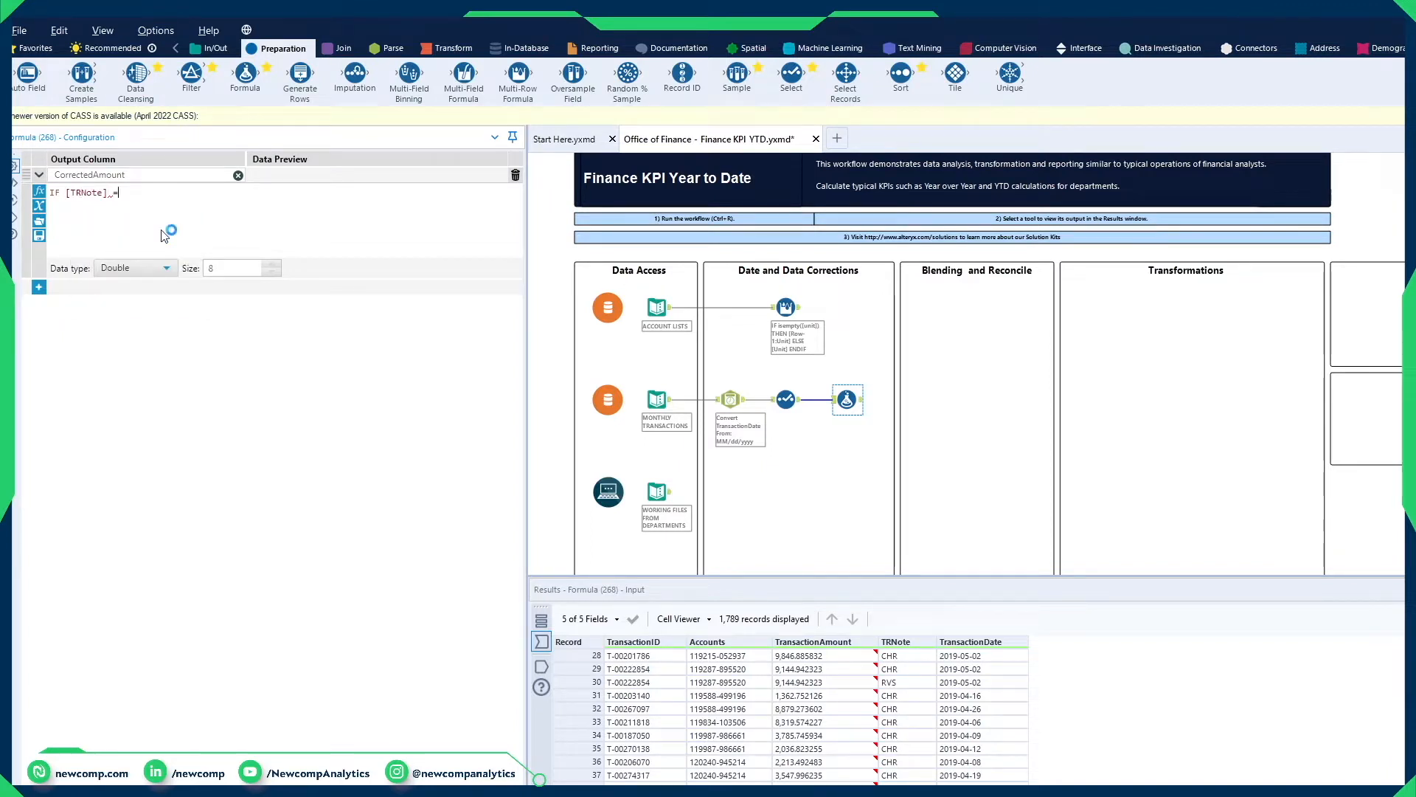
{"action": "type", "text": "= \"RVS\""}
{"action": "left_click", "coordinate": [922, 683]}
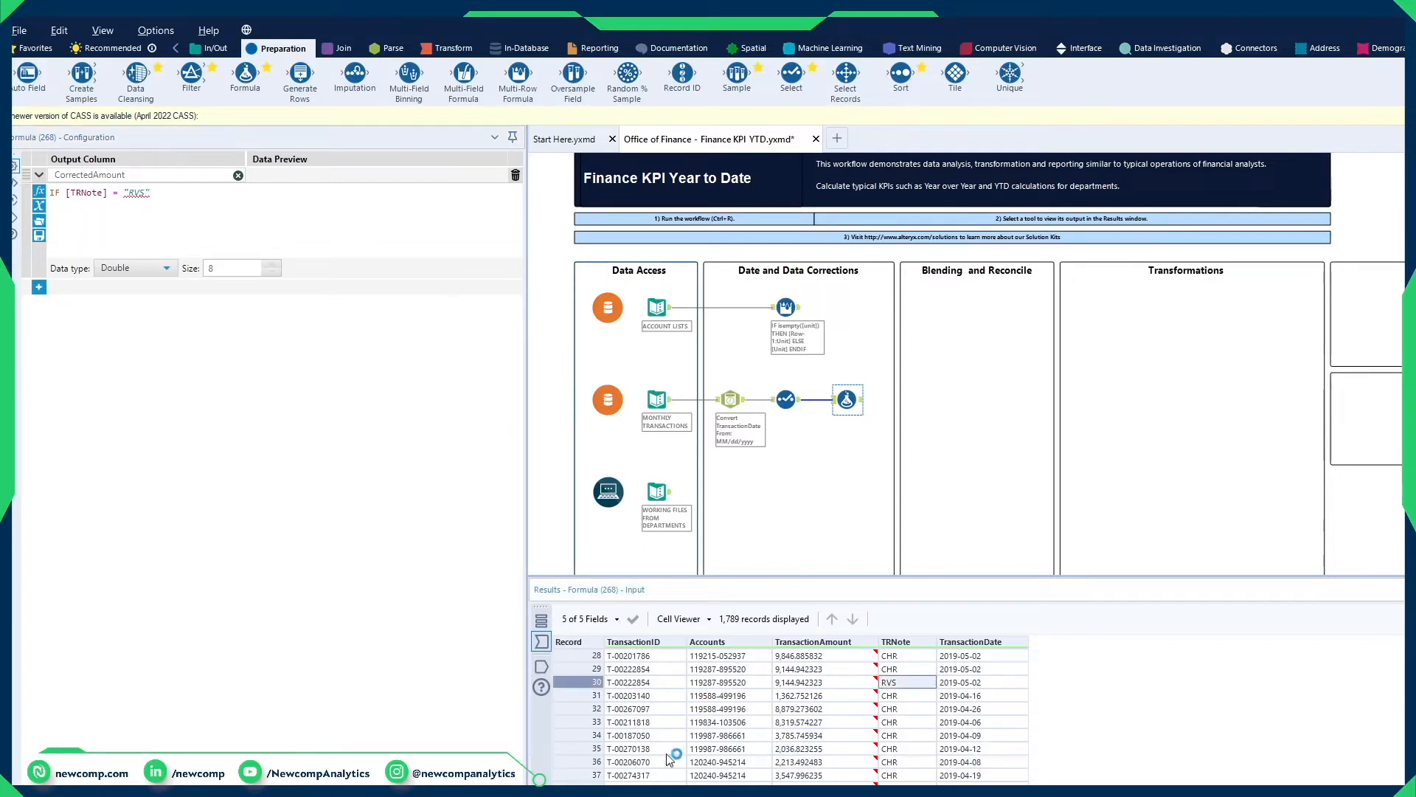
Step: Extend the CorrectedAmount expression with THEN [TransactionAmount] * -1 for the RVS condition
{"action": "left_click", "coordinate": [371, 223]}
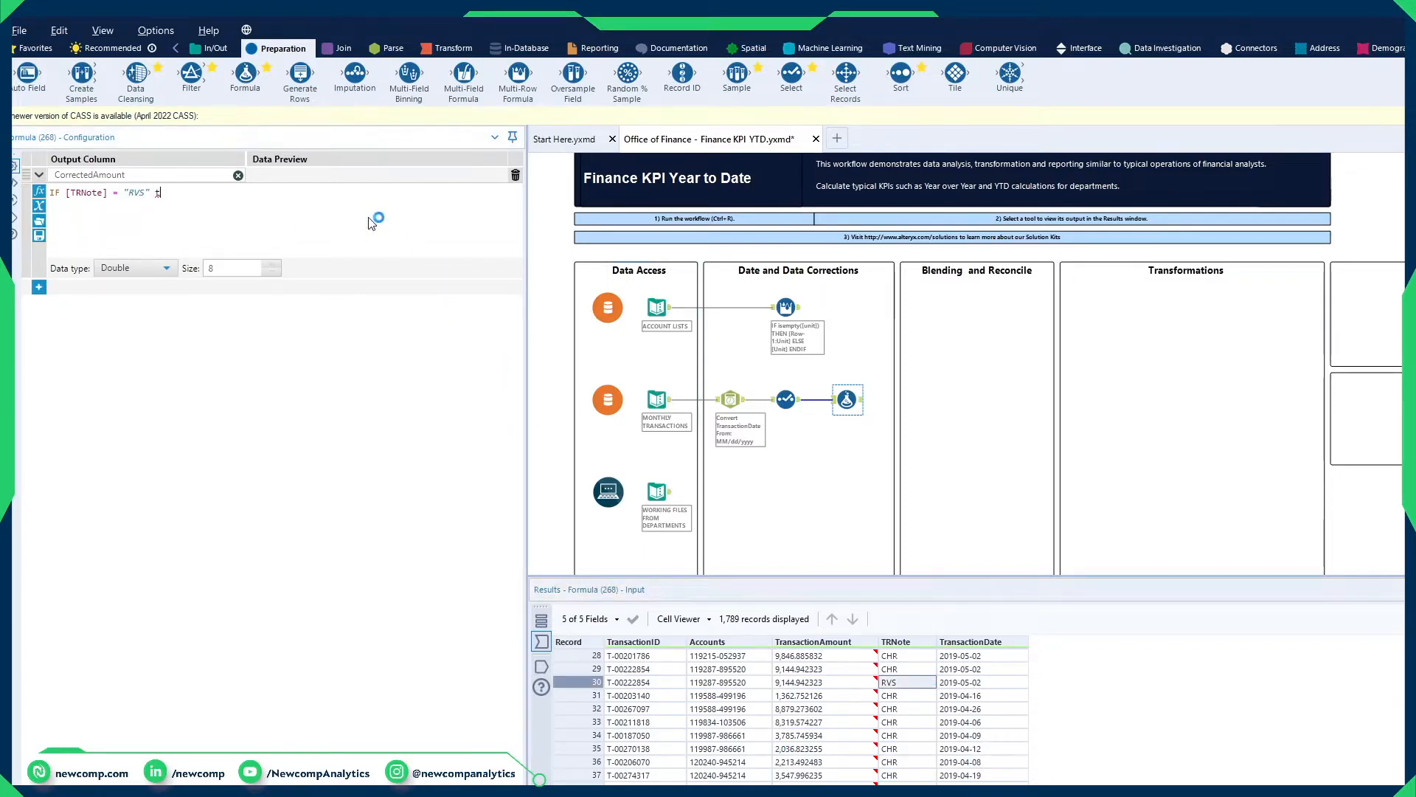
{"action": "type", "text": "THEN [tra"}
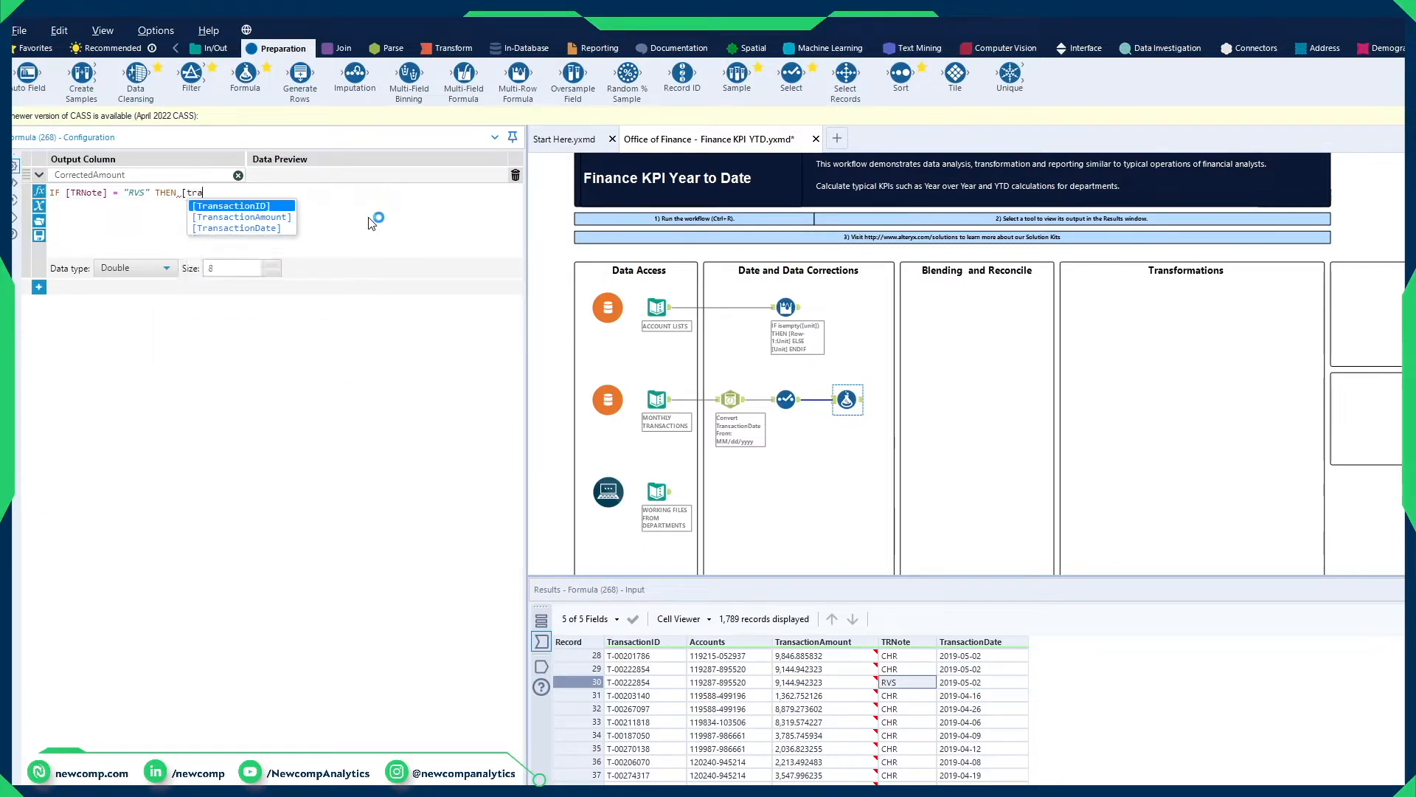
{"action": "left_click", "coordinate": [290, 219]}
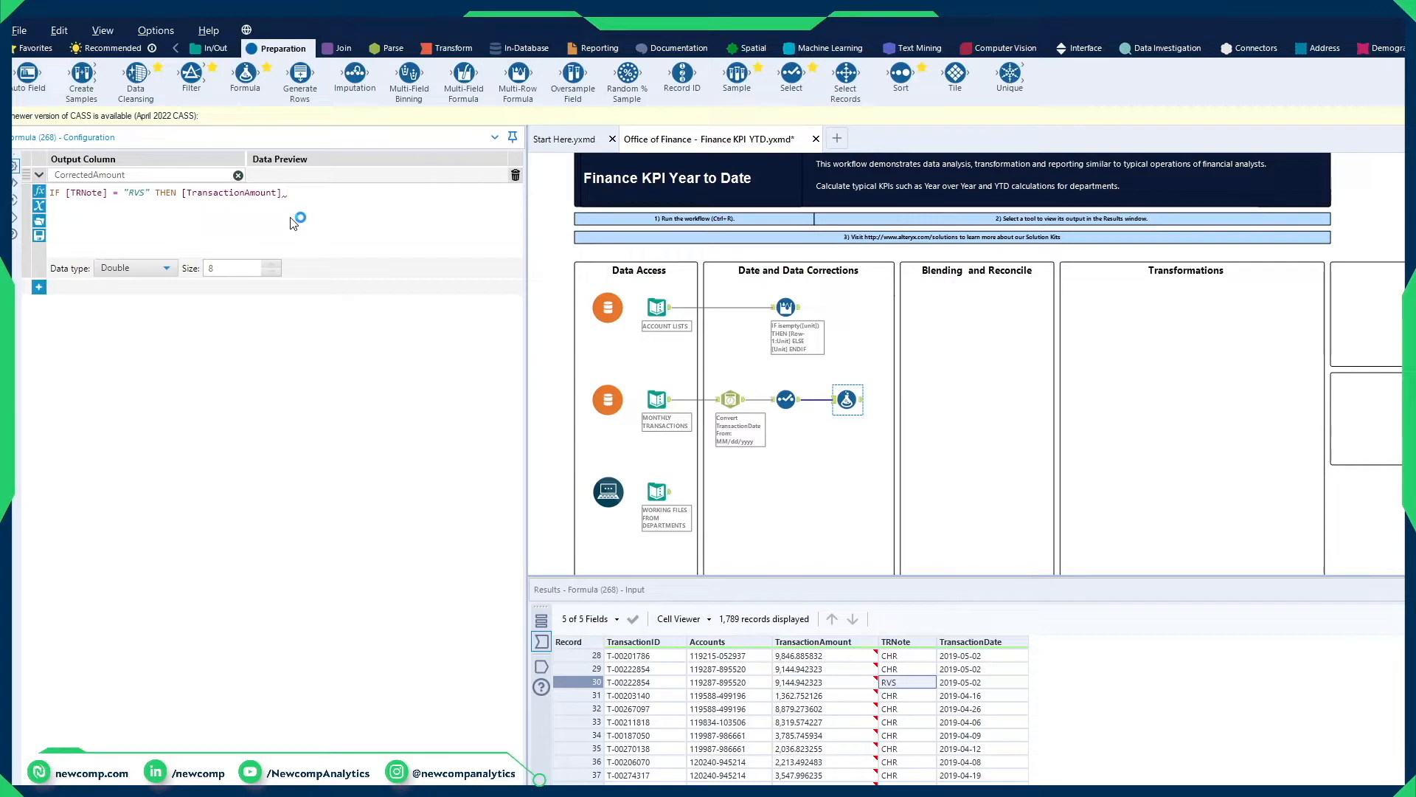
{"action": "type", "text": "* -1 EL"}
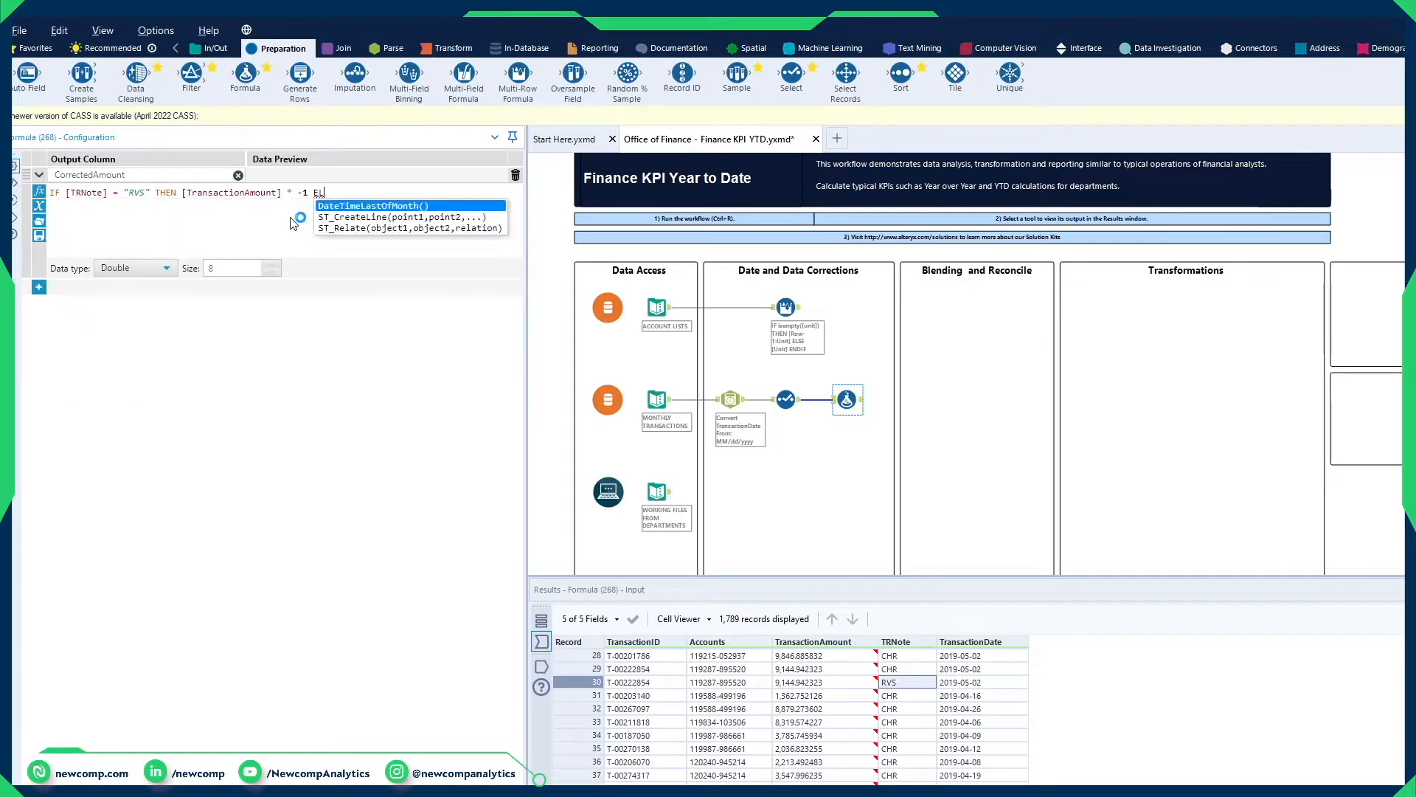
{"action": "type", "text": "SE [tran"}
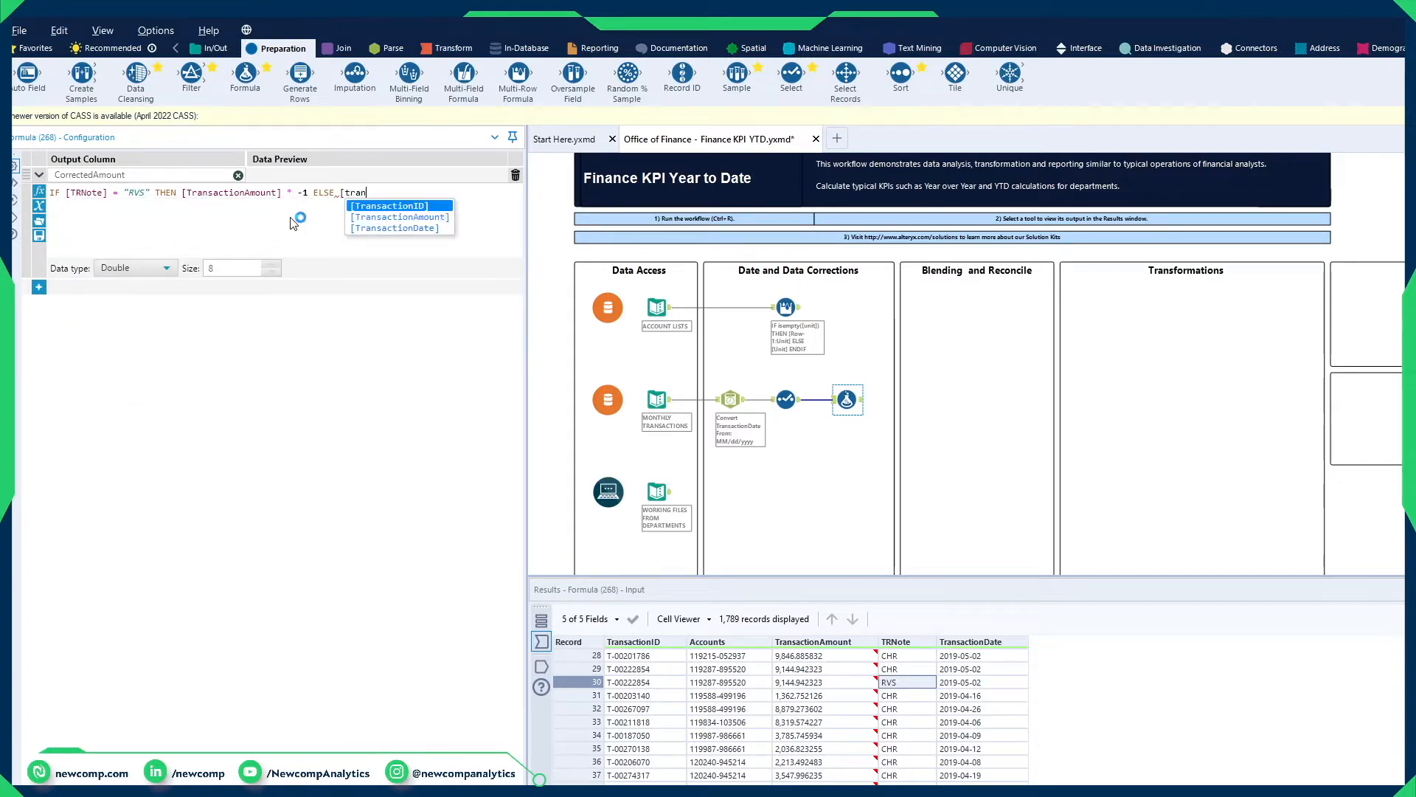
Step: Complete the expression with ELSE [TransactionAmount] ENDIF, then run the workflow and check CorrectedAmount for the RVS record
{"action": "double_click", "coordinate": [433, 217]}
{"action": "type", "text": "ENDIF"}
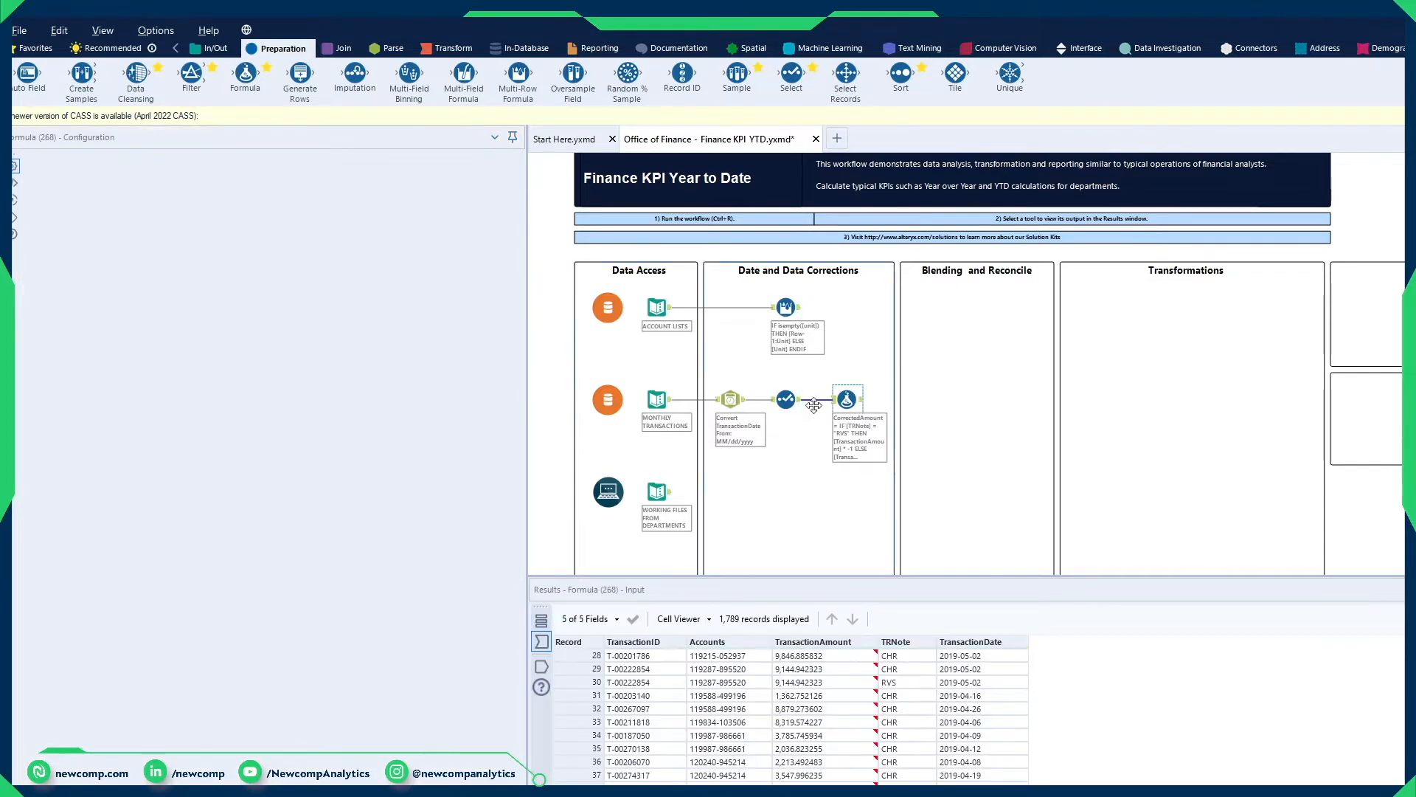
{"action": "left_click", "coordinate": [861, 402]}
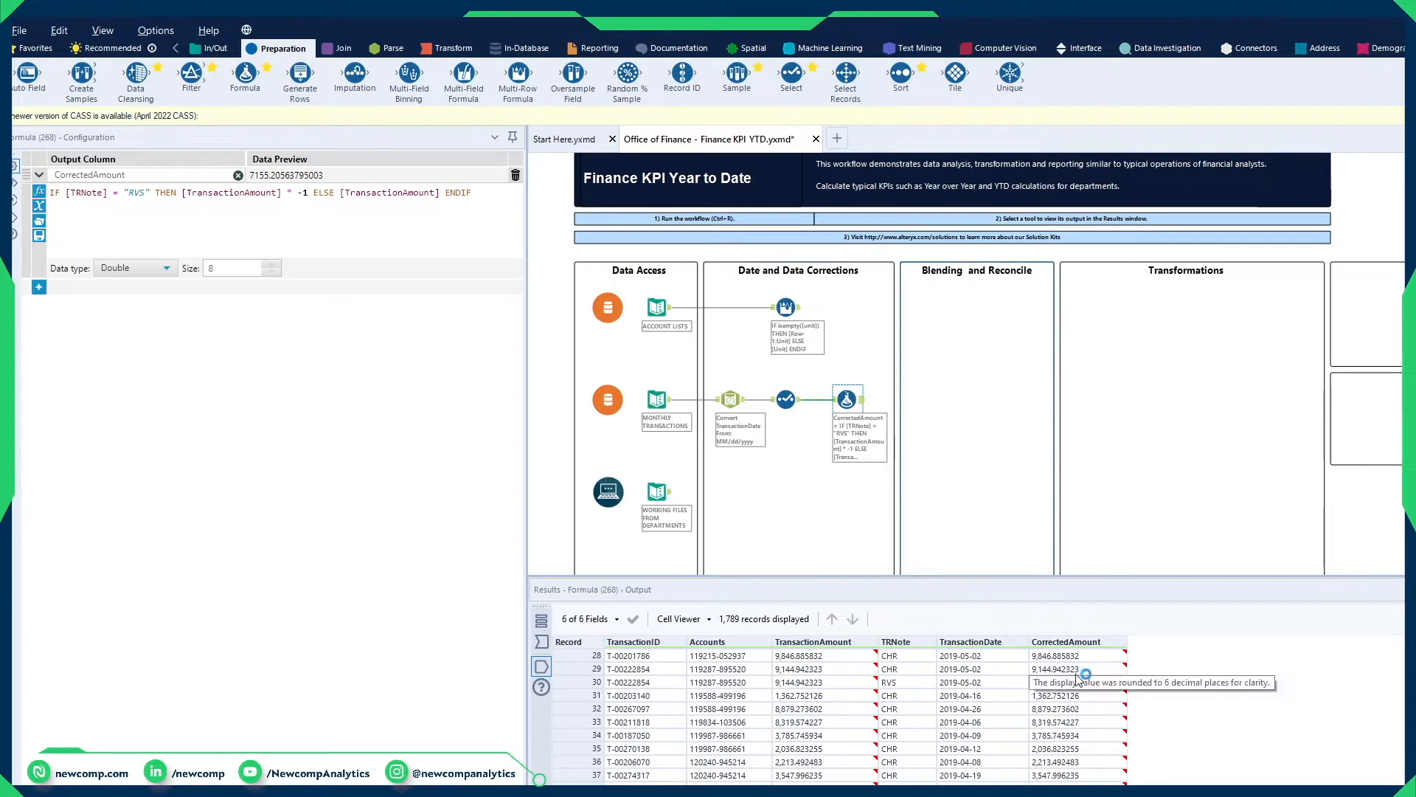
{"action": "left_click", "coordinate": [713, 682]}
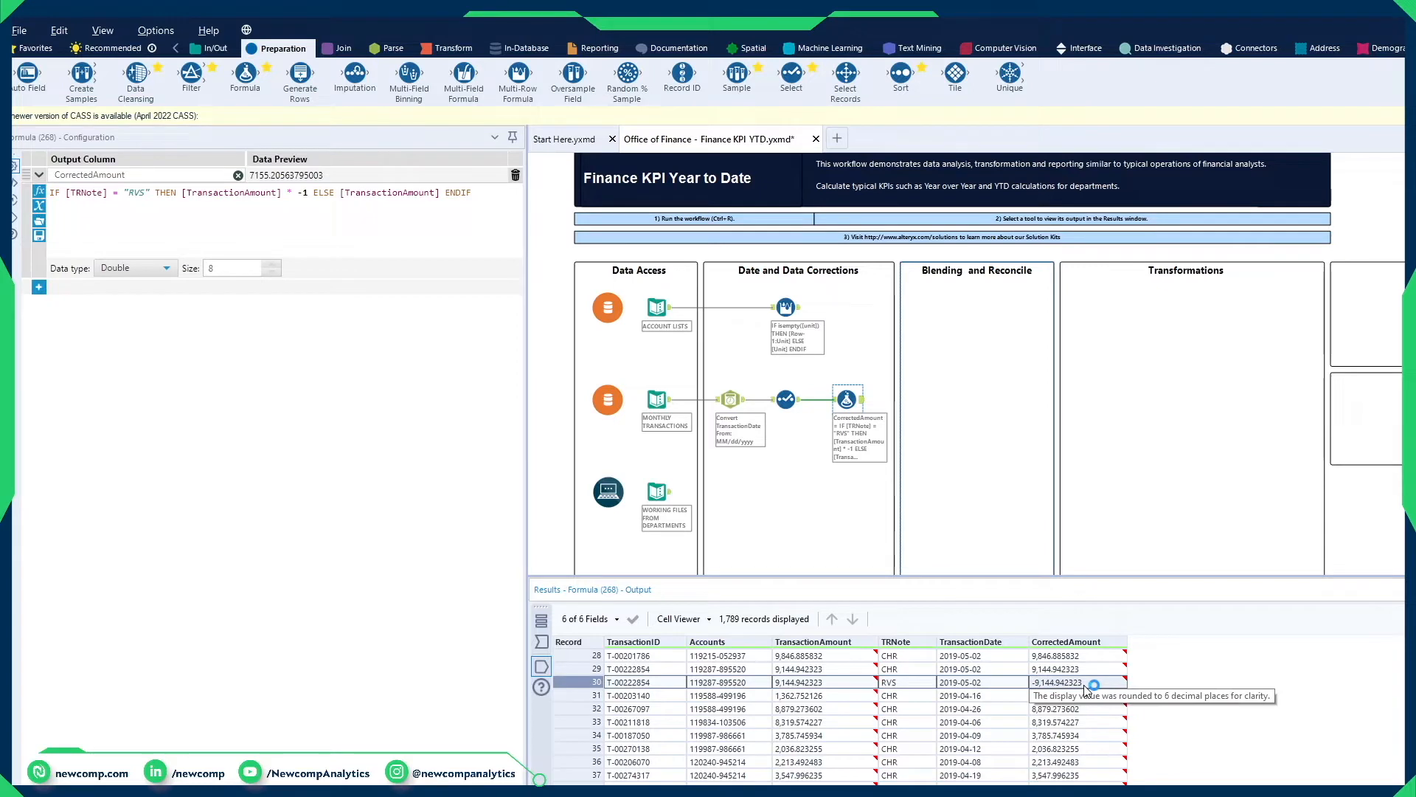
Step: Review the remaining CorrectedAmount records and compare the transactions' Accounts field with the G/L Account field of the account lists output
{"action": "scroll", "coordinate": [1087, 689], "scroll_direction": "down", "scroll_amount": 6}
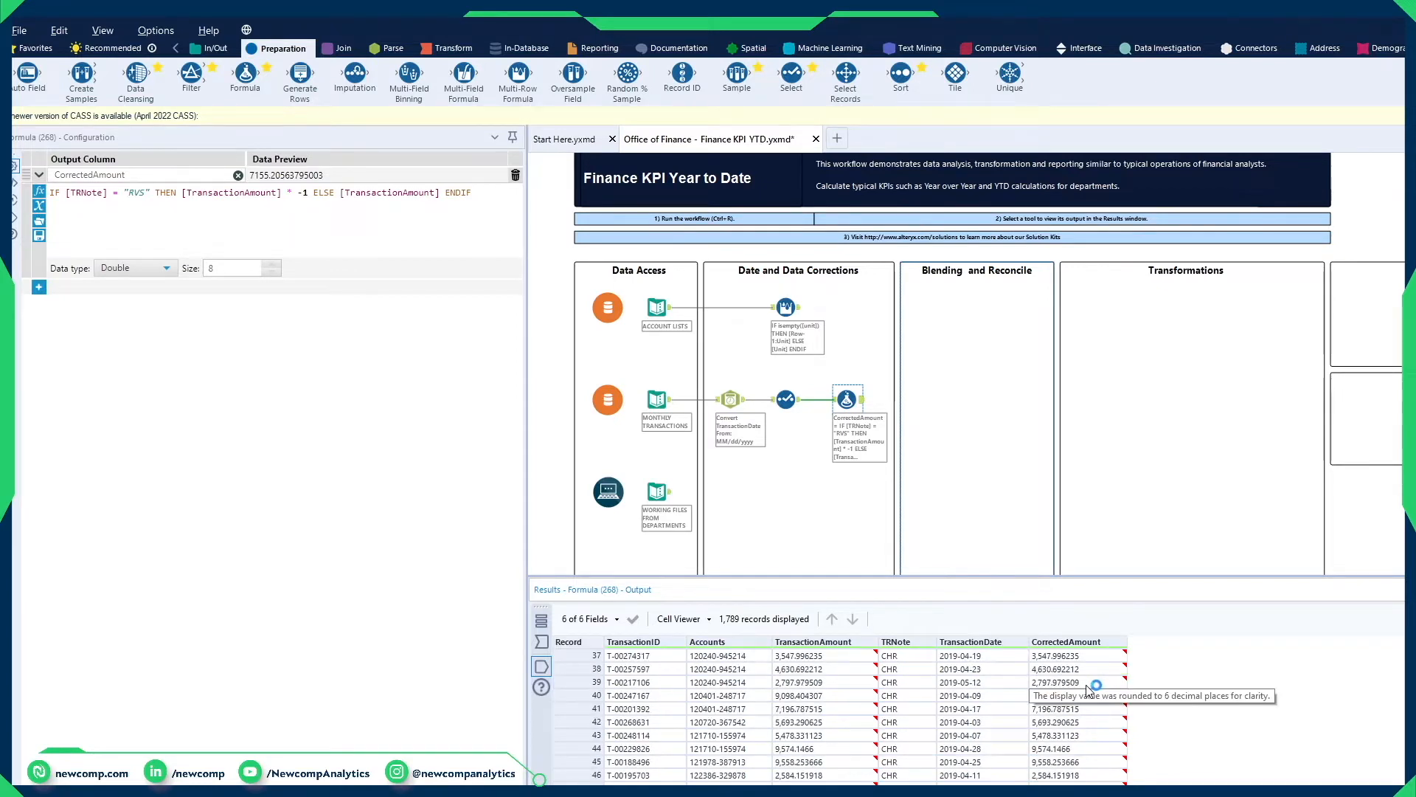
{"action": "scroll", "coordinate": [1087, 693], "scroll_direction": "down", "scroll_amount": 2}
{"action": "left_click_drag", "start_coordinate": [1084, 708], "coordinate": [1085, 762]}
{"action": "left_click", "coordinate": [1210, 719]}
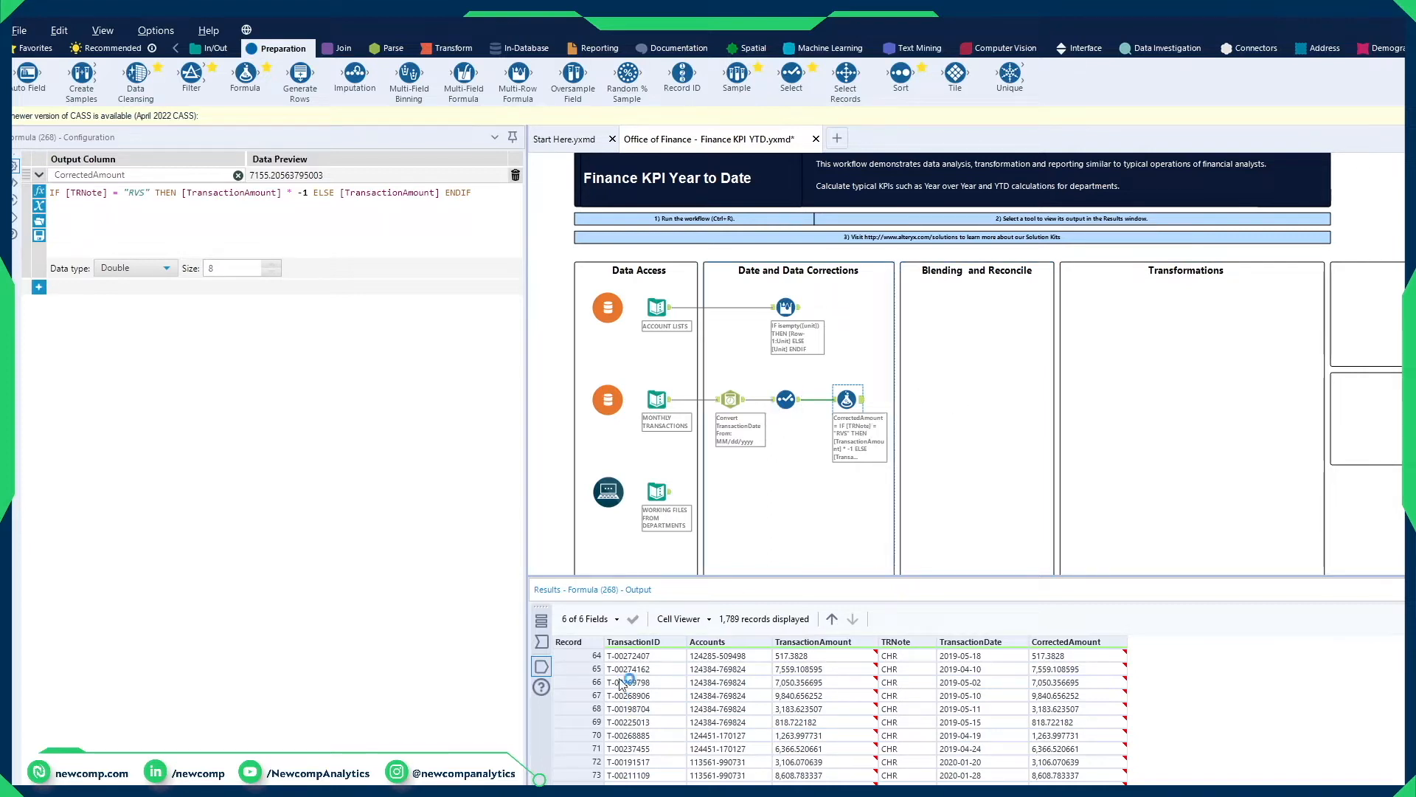
{"action": "left_click", "coordinate": [730, 644]}
{"action": "left_click", "coordinate": [787, 308]}
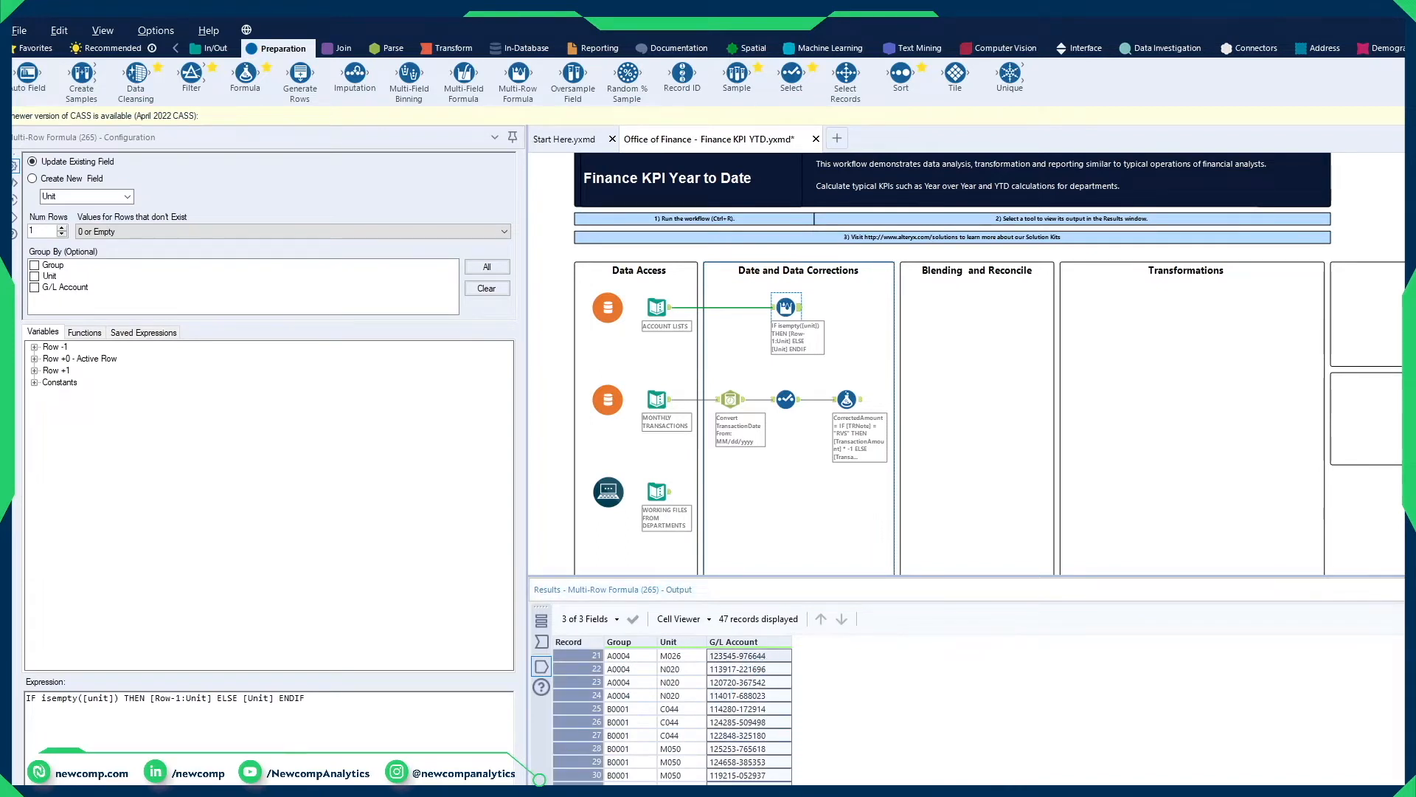
Step: Add a Join tool under Blending and Reconcile, with the Multi-Row Formula as left input and the CorrectedAmount Formula as right input
{"action": "left_click", "coordinate": [342, 48]}
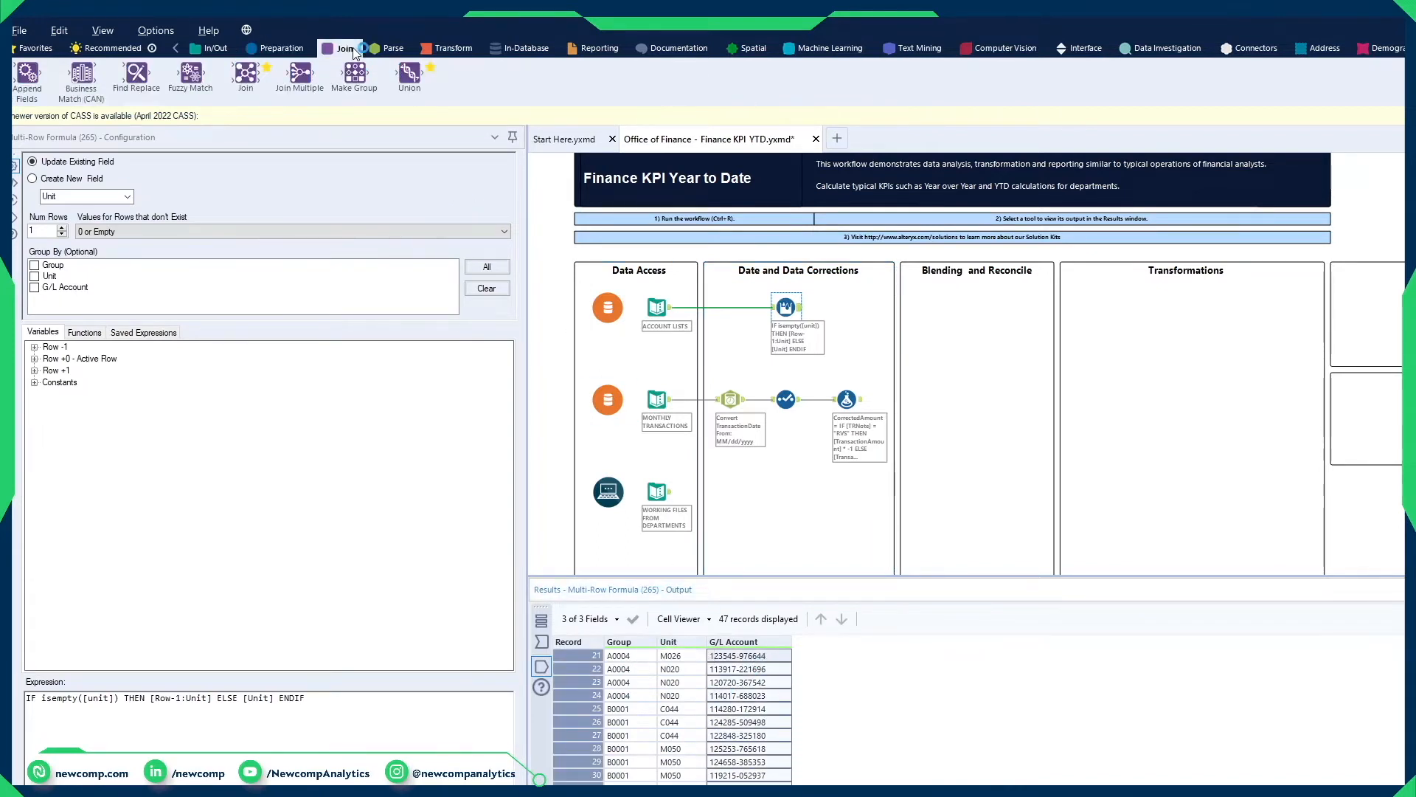
{"action": "left_click_drag", "start_coordinate": [316, 72], "coordinate": [275, 88]}
{"action": "left_click_drag", "start_coordinate": [960, 351], "coordinate": [946, 308]}
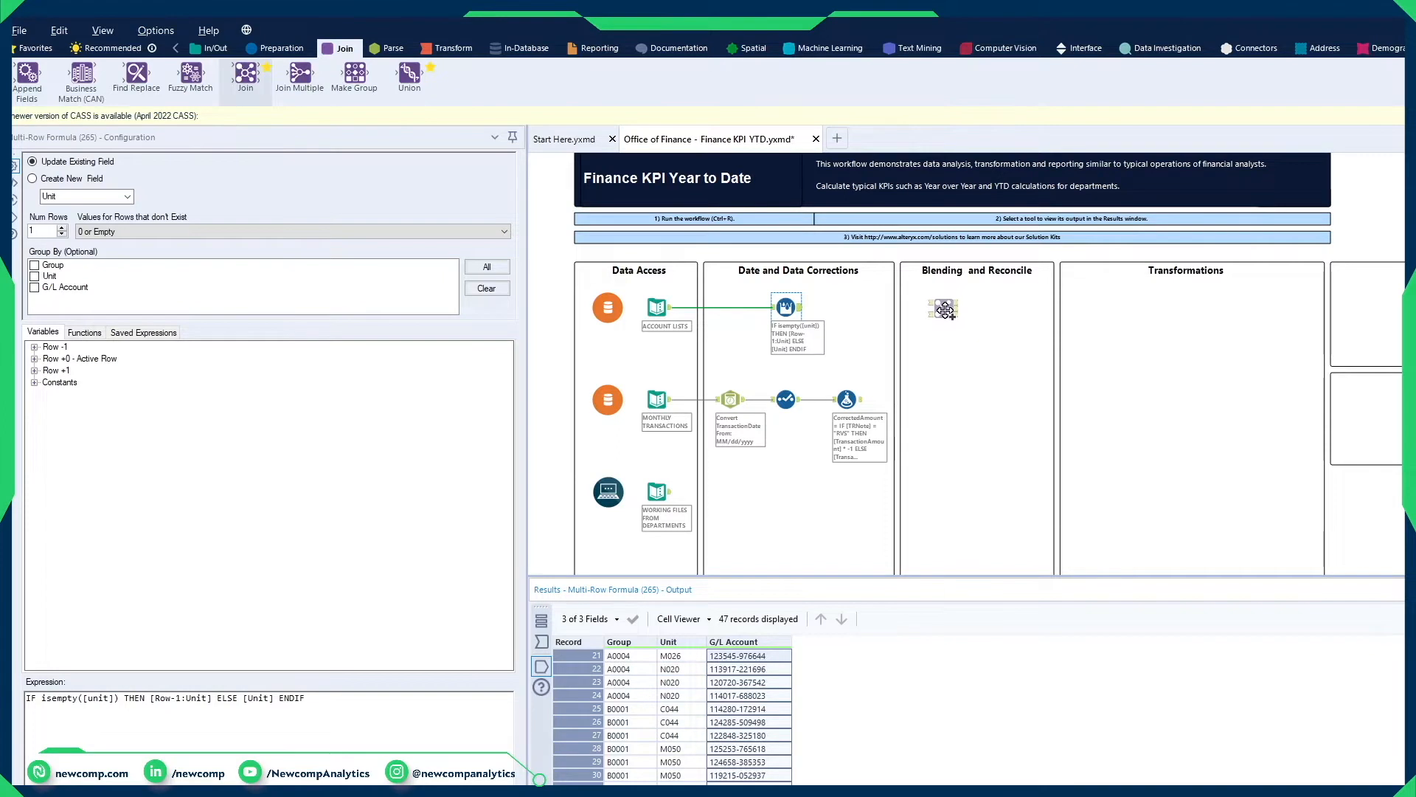
{"action": "left_click_drag", "start_coordinate": [800, 313], "coordinate": [934, 303]}
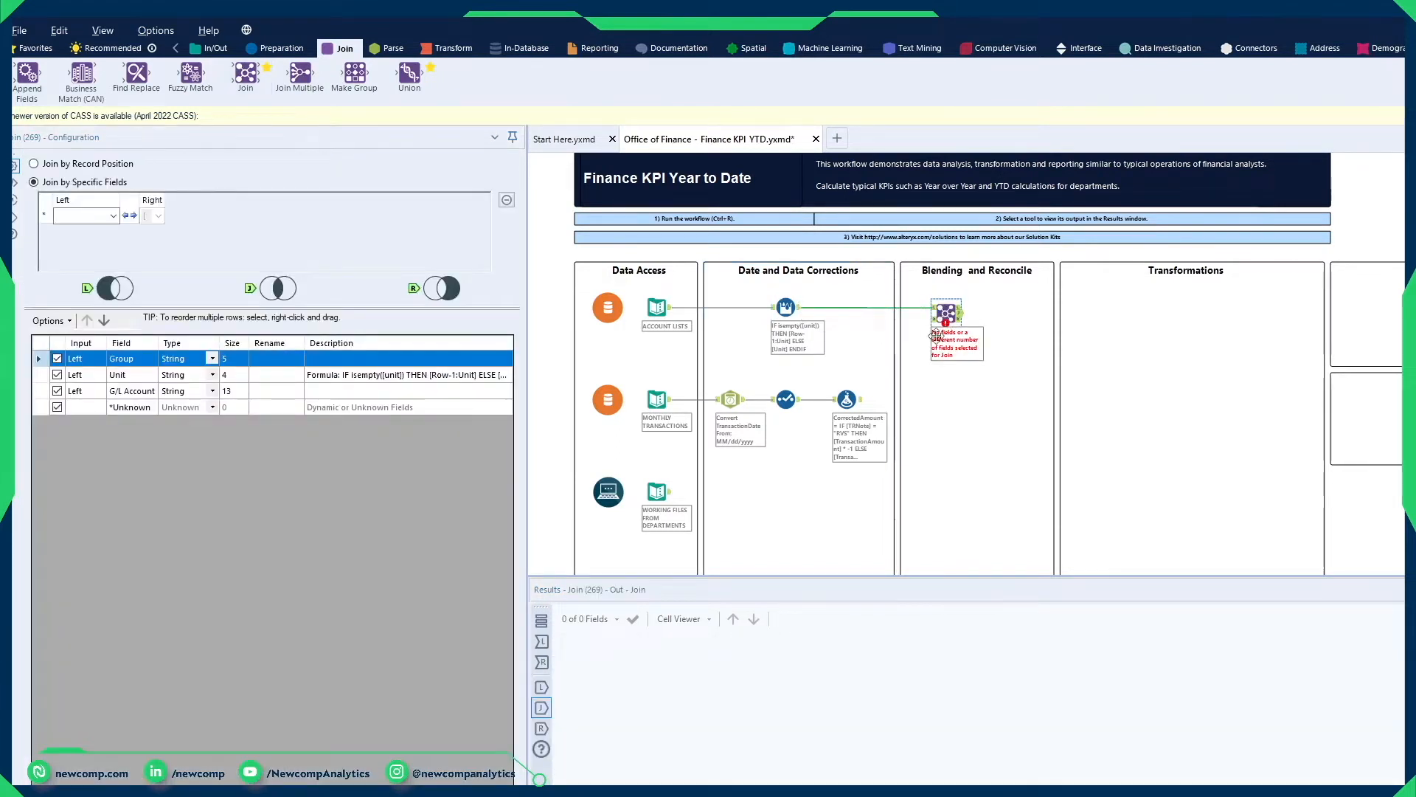
{"action": "left_click_drag", "start_coordinate": [862, 399], "coordinate": [938, 317]}
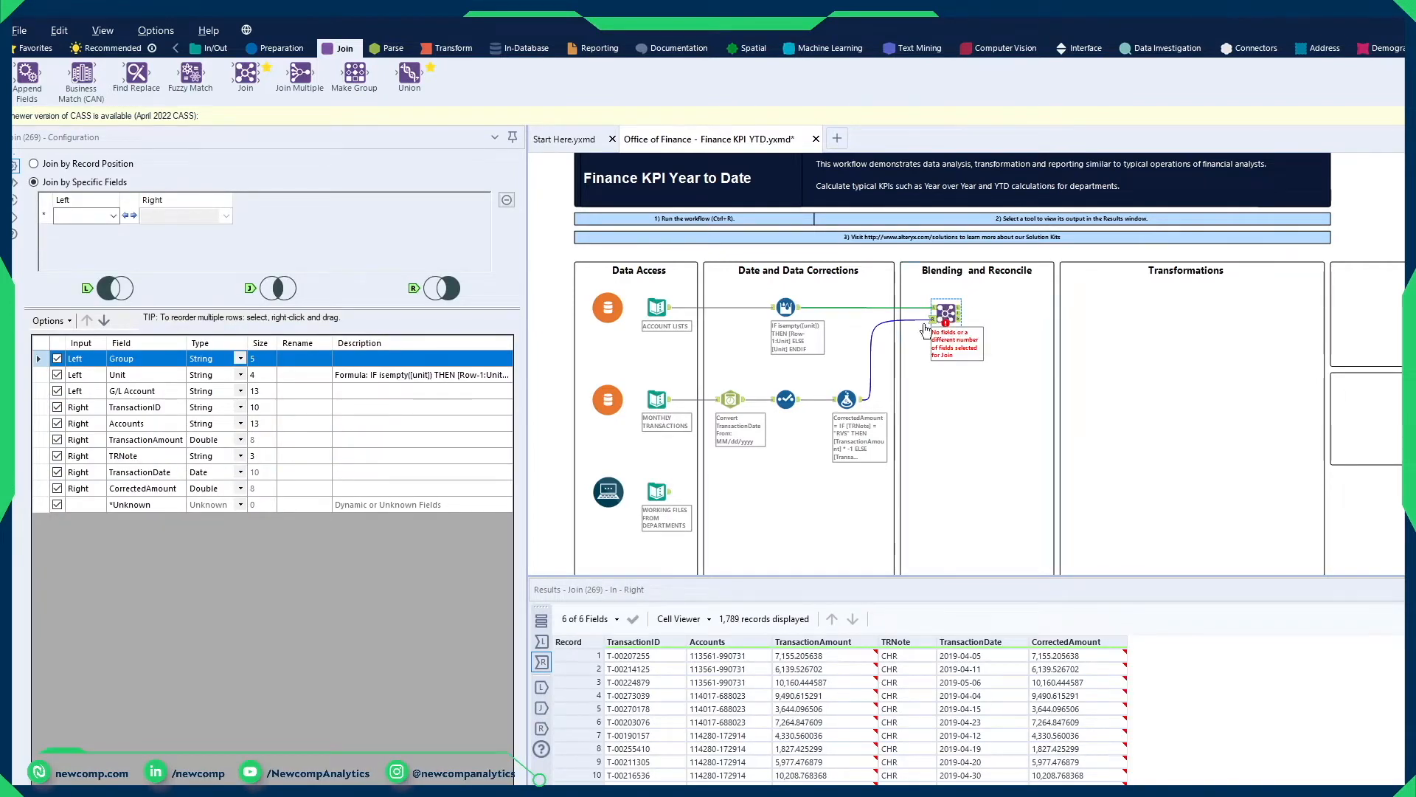
Step: Join the left field G/L Account to the right field Accounts and exclude the duplicate Accounts field from the output
{"action": "left_click", "coordinate": [112, 216]}
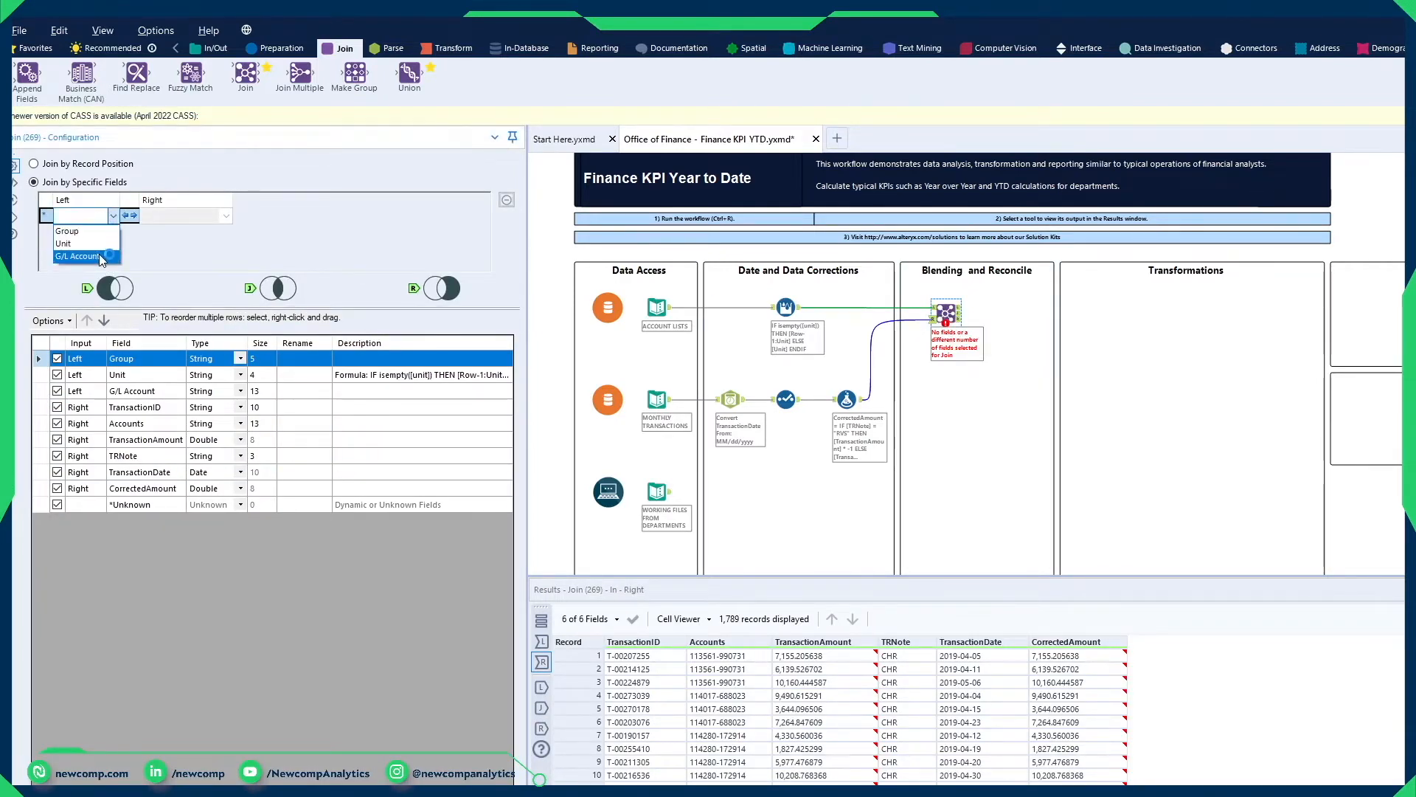
{"action": "left_click", "coordinate": [81, 256]}
{"action": "left_click", "coordinate": [188, 216]}
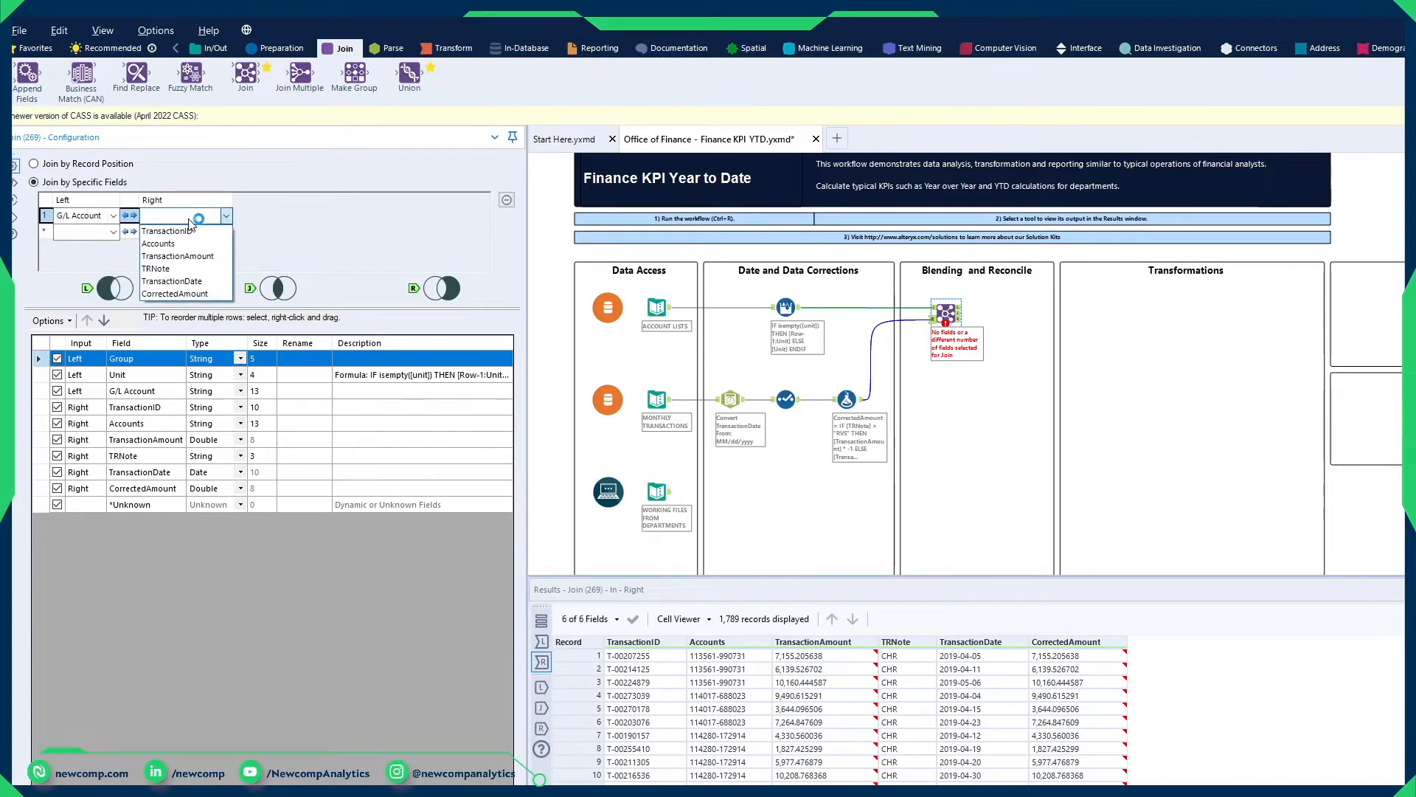
{"action": "left_click", "coordinate": [189, 242]}
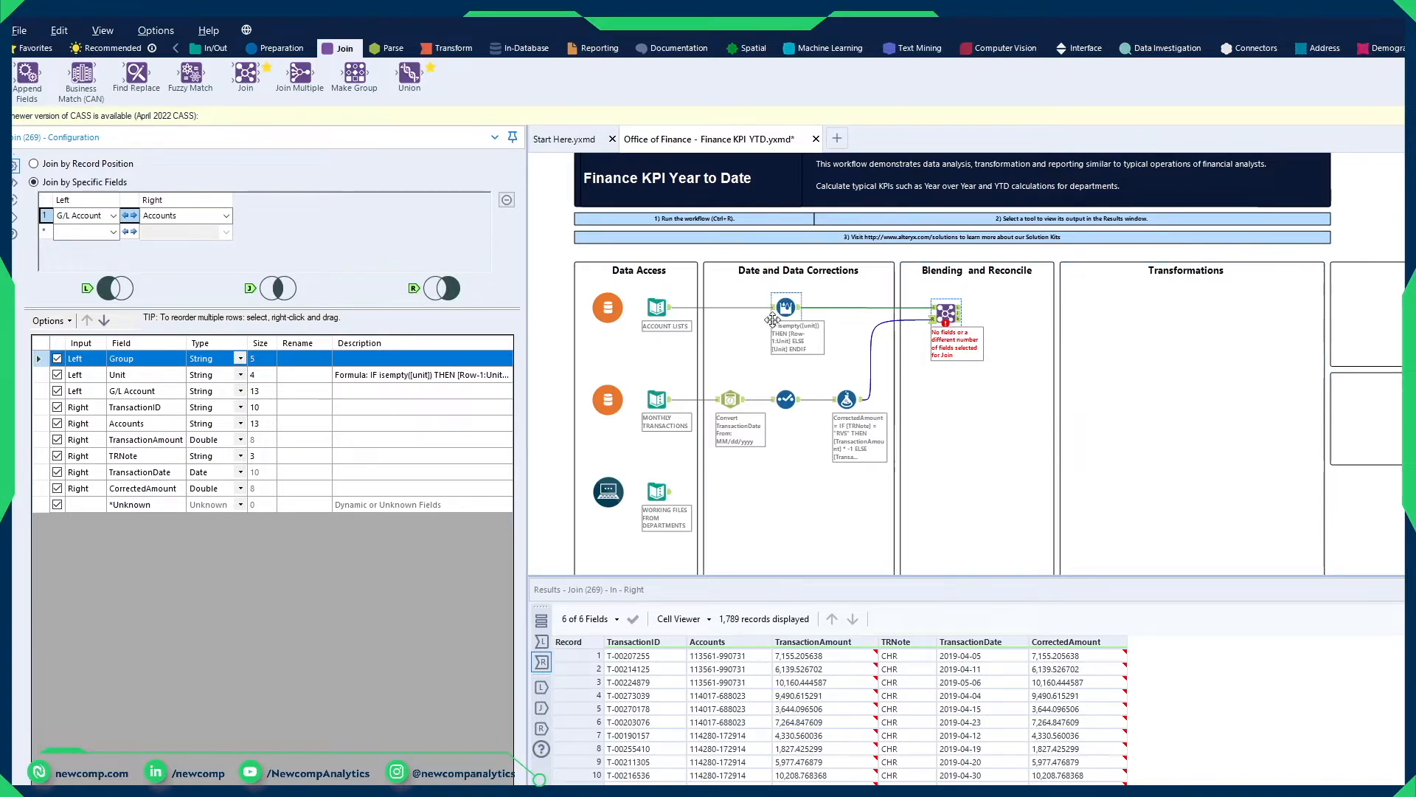
{"action": "left_click", "coordinate": [57, 424]}
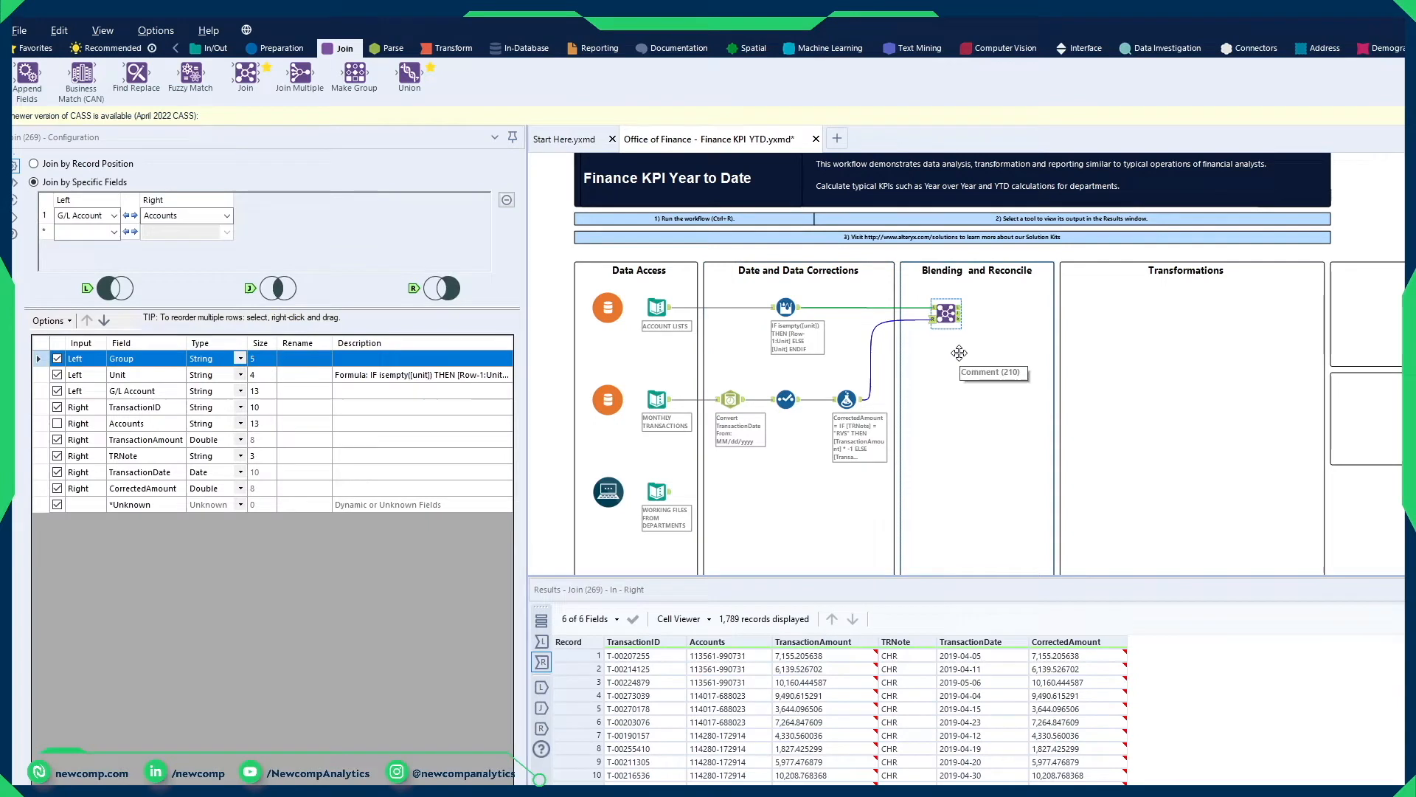
Step: Check the Join tool's left, right and joined outputs, and compare the joined fields with the department working files
{"action": "left_click", "coordinate": [959, 316]}
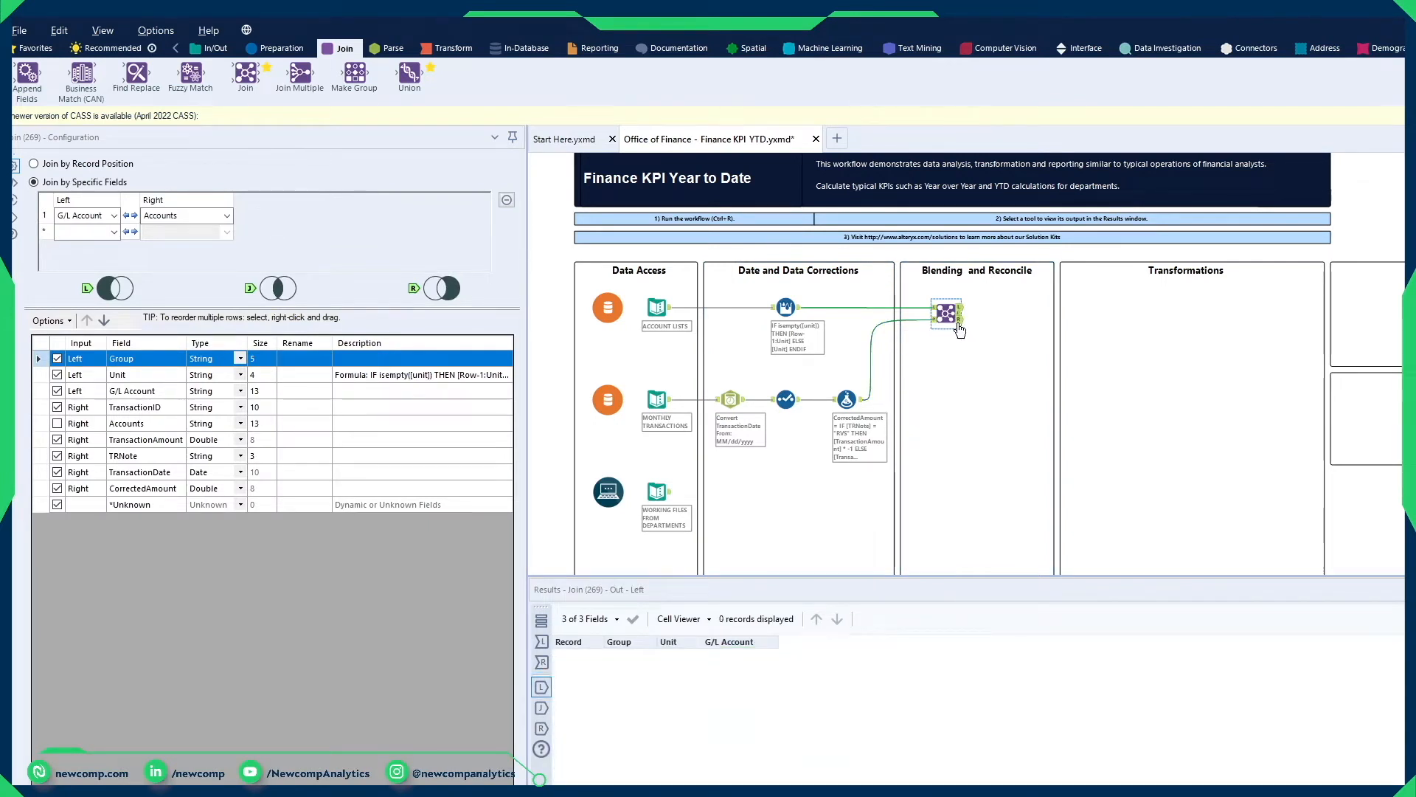
{"action": "left_click", "coordinate": [958, 325]}
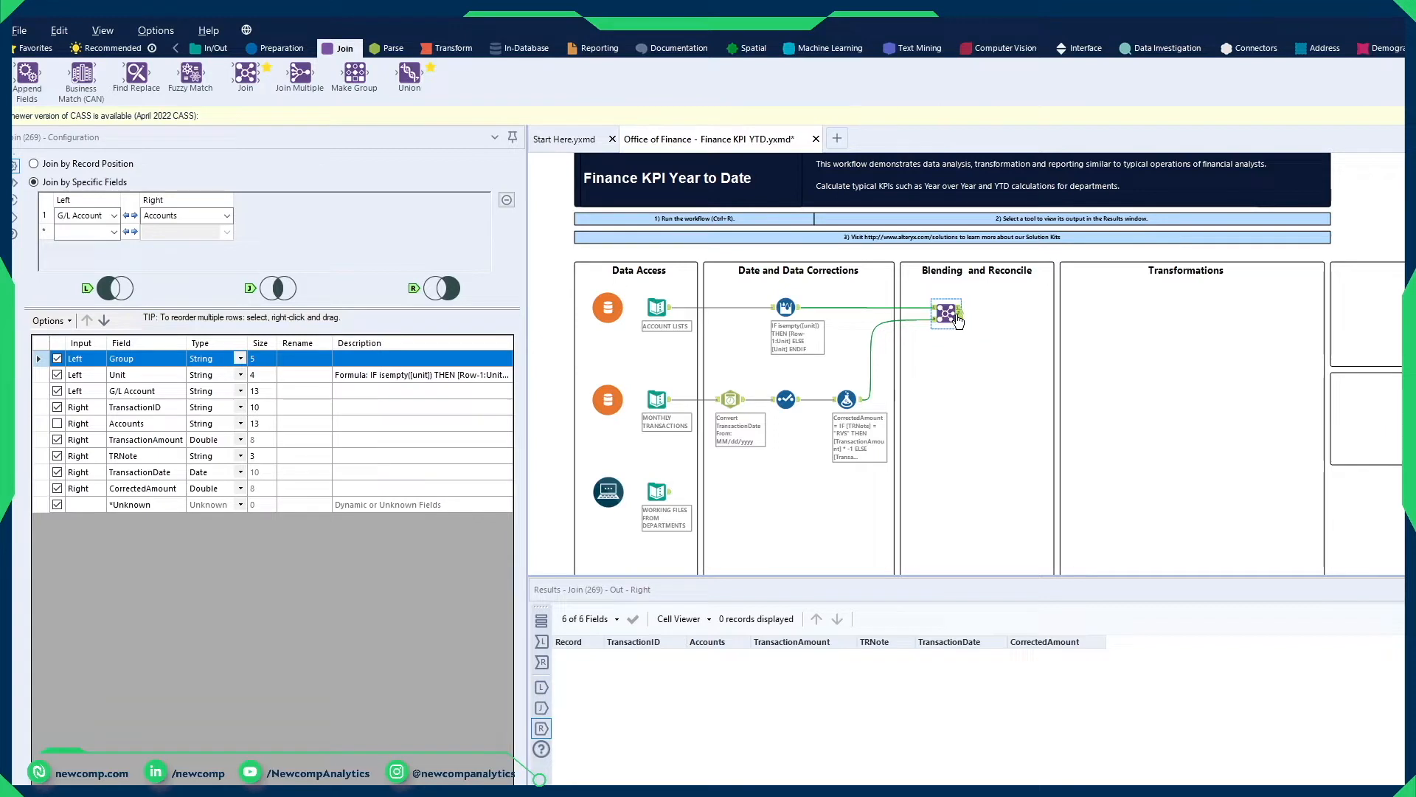
{"action": "left_click", "coordinate": [959, 319]}
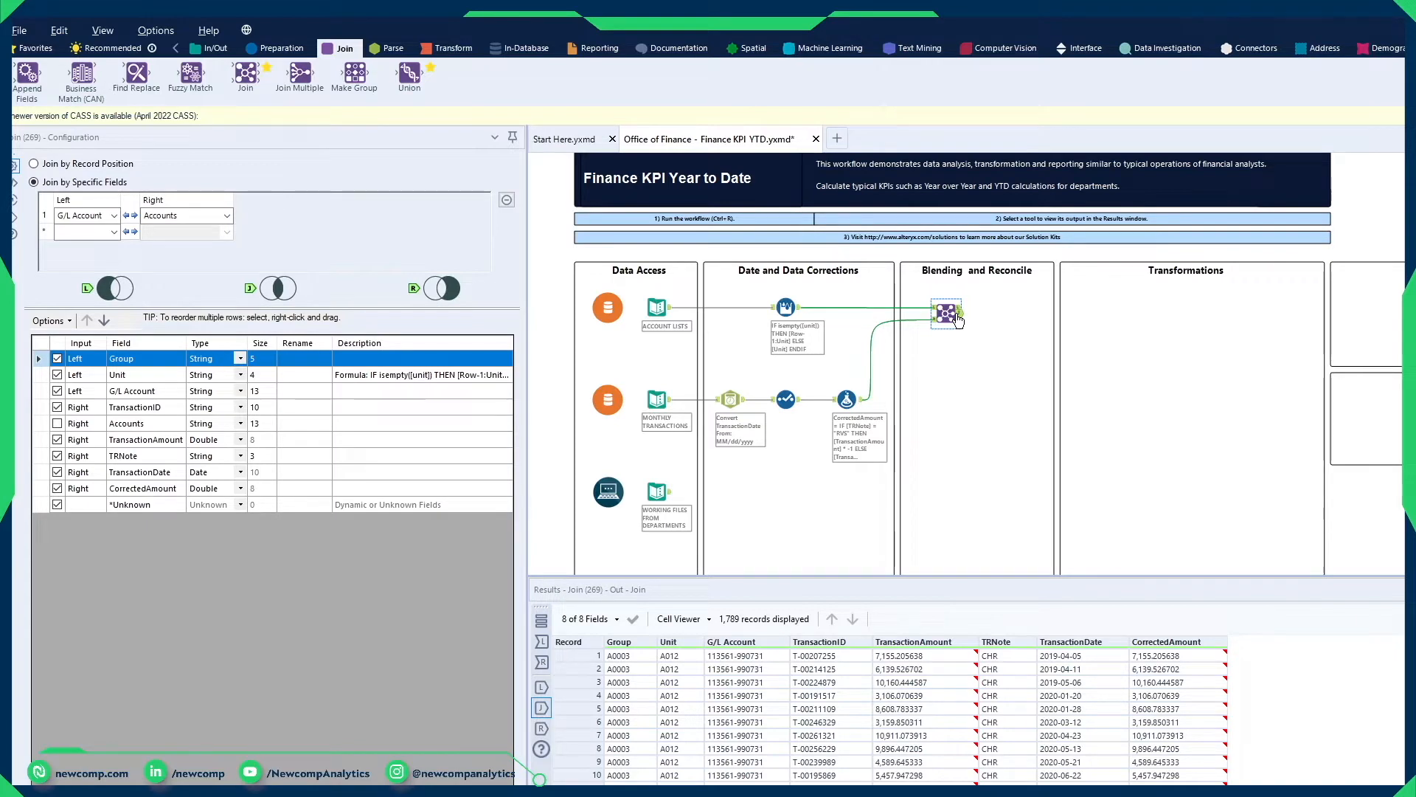
{"action": "left_click", "coordinate": [665, 499]}
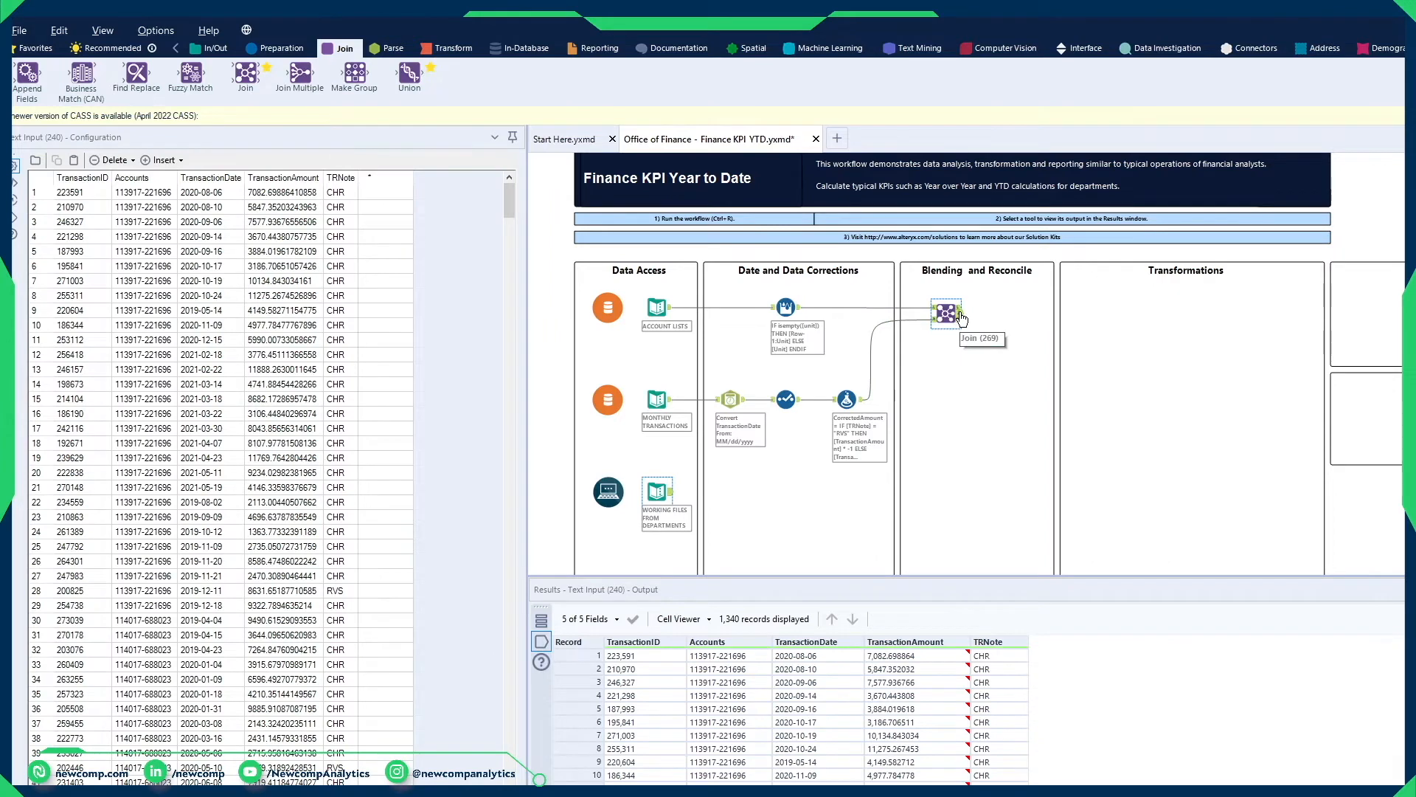
{"action": "left_click", "coordinate": [958, 316]}
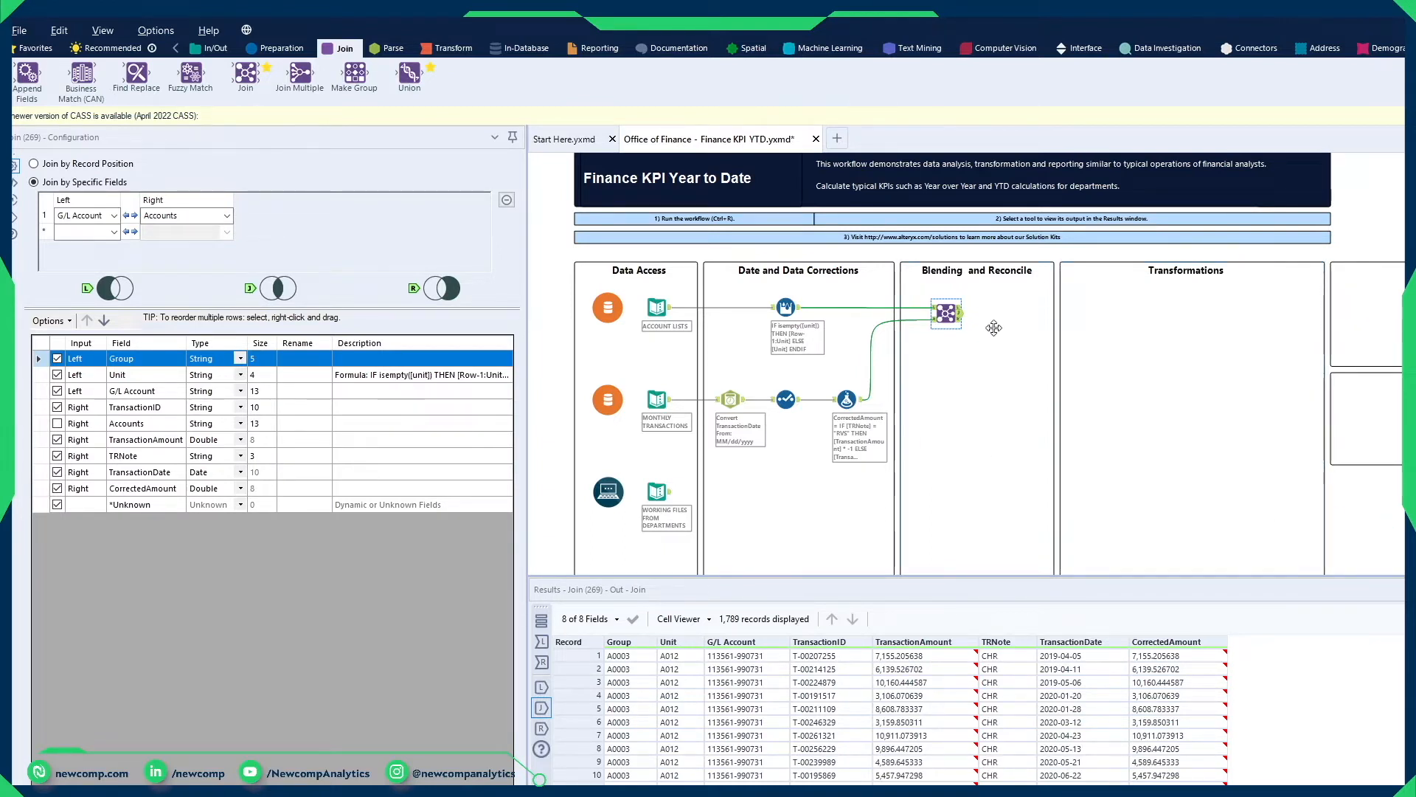
{"action": "left_click", "coordinate": [1404, 619]}
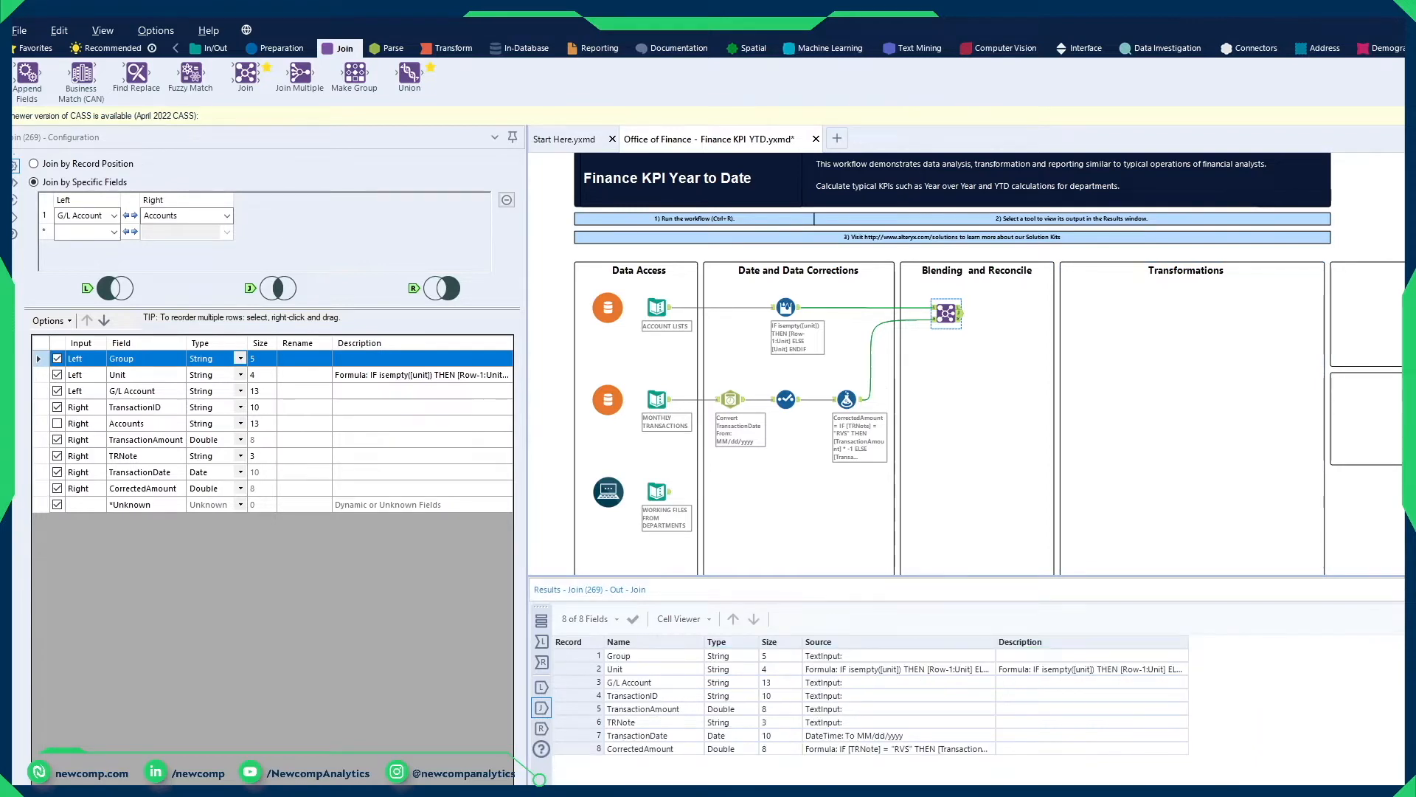
{"action": "left_click", "coordinate": [1404, 619]}
Step: Add a Select tool connected to the WORKING FILES FROM DEPARTMENTS input under Date and Data Corrections
{"action": "left_click", "coordinate": [281, 48]}
{"action": "left_click", "coordinate": [658, 492]}
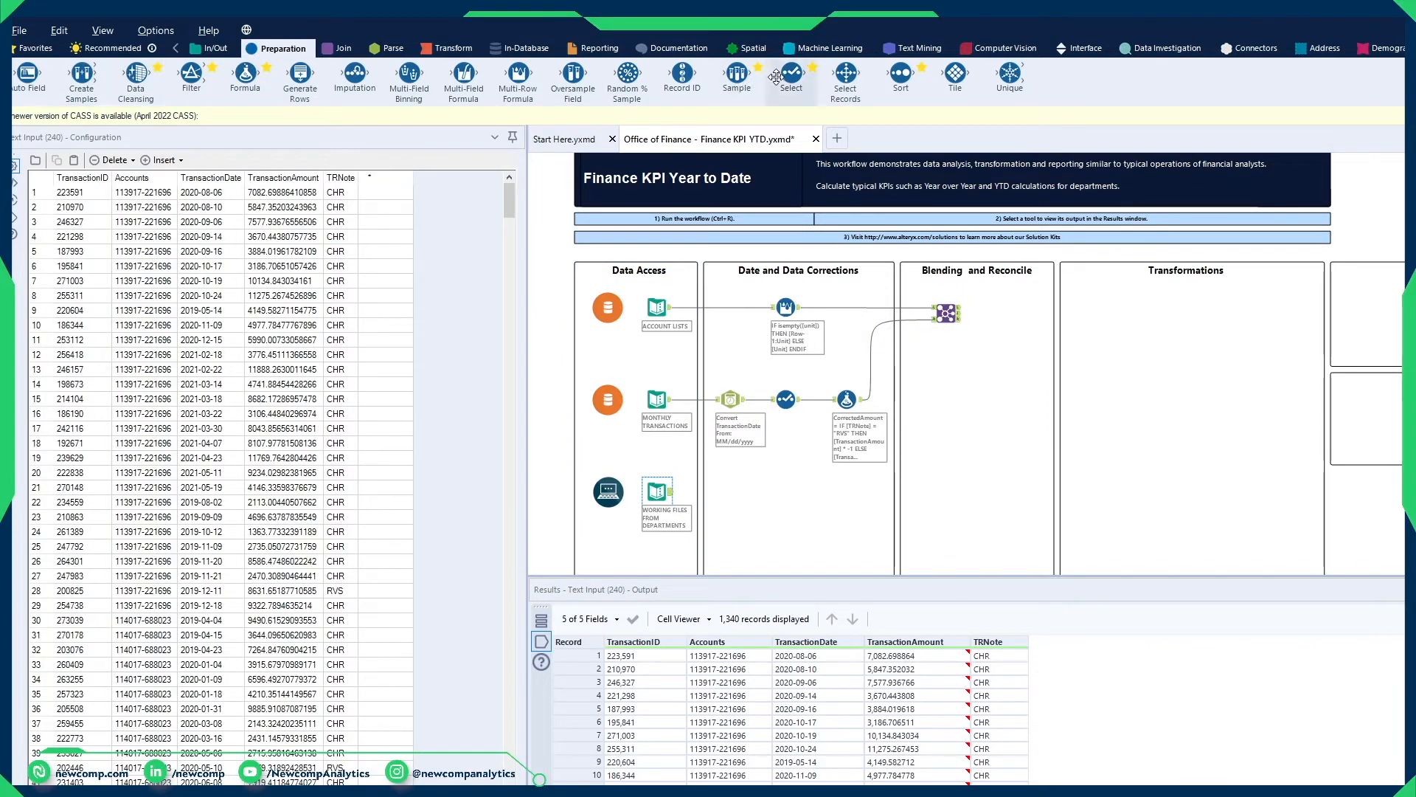
{"action": "left_click_drag", "start_coordinate": [792, 74], "coordinate": [743, 493]}
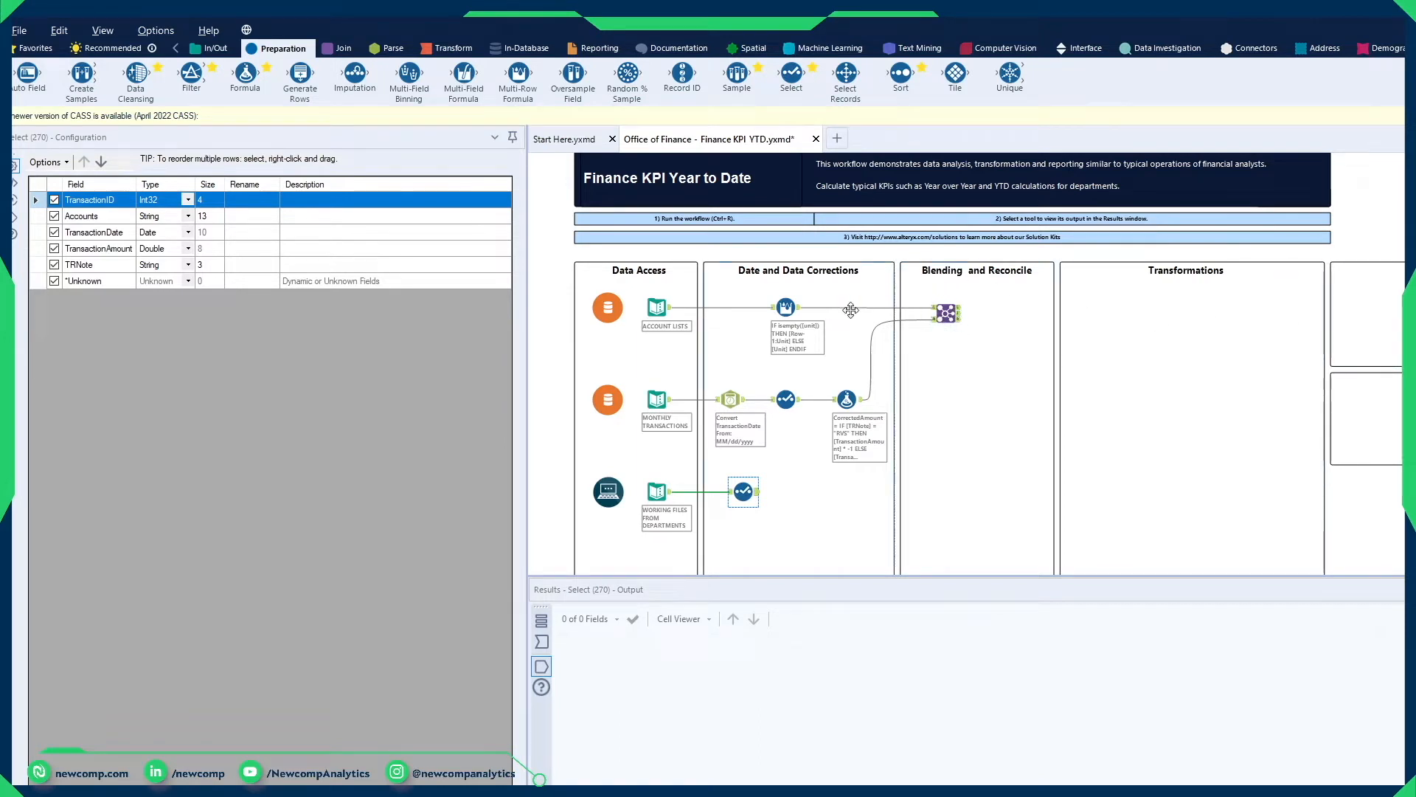
Step: Compare the TransactionID data type in the joined output with the one in the working files' Select output
{"action": "left_click", "coordinate": [956, 315]}
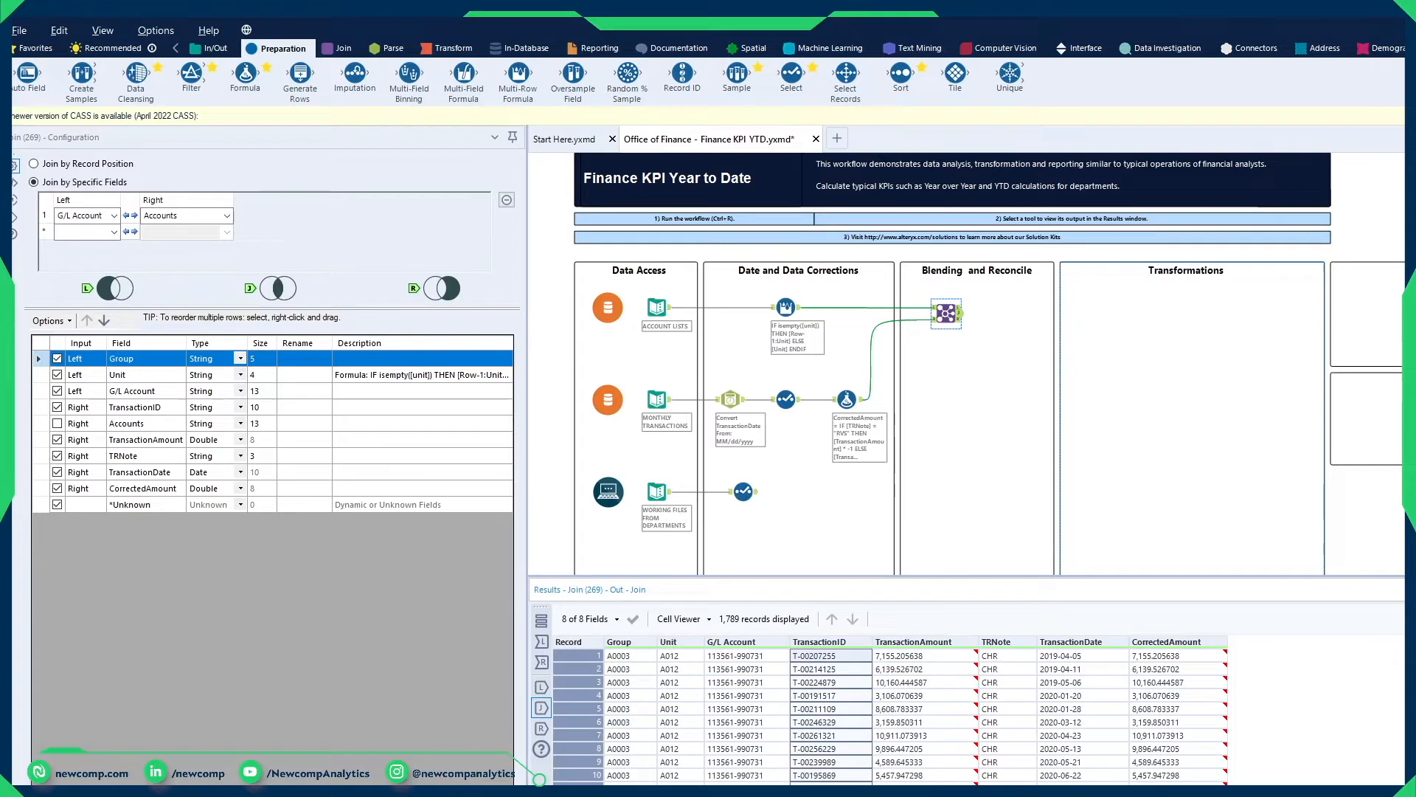
{"action": "left_click", "coordinate": [1410, 619]}
{"action": "left_click", "coordinate": [578, 695]}
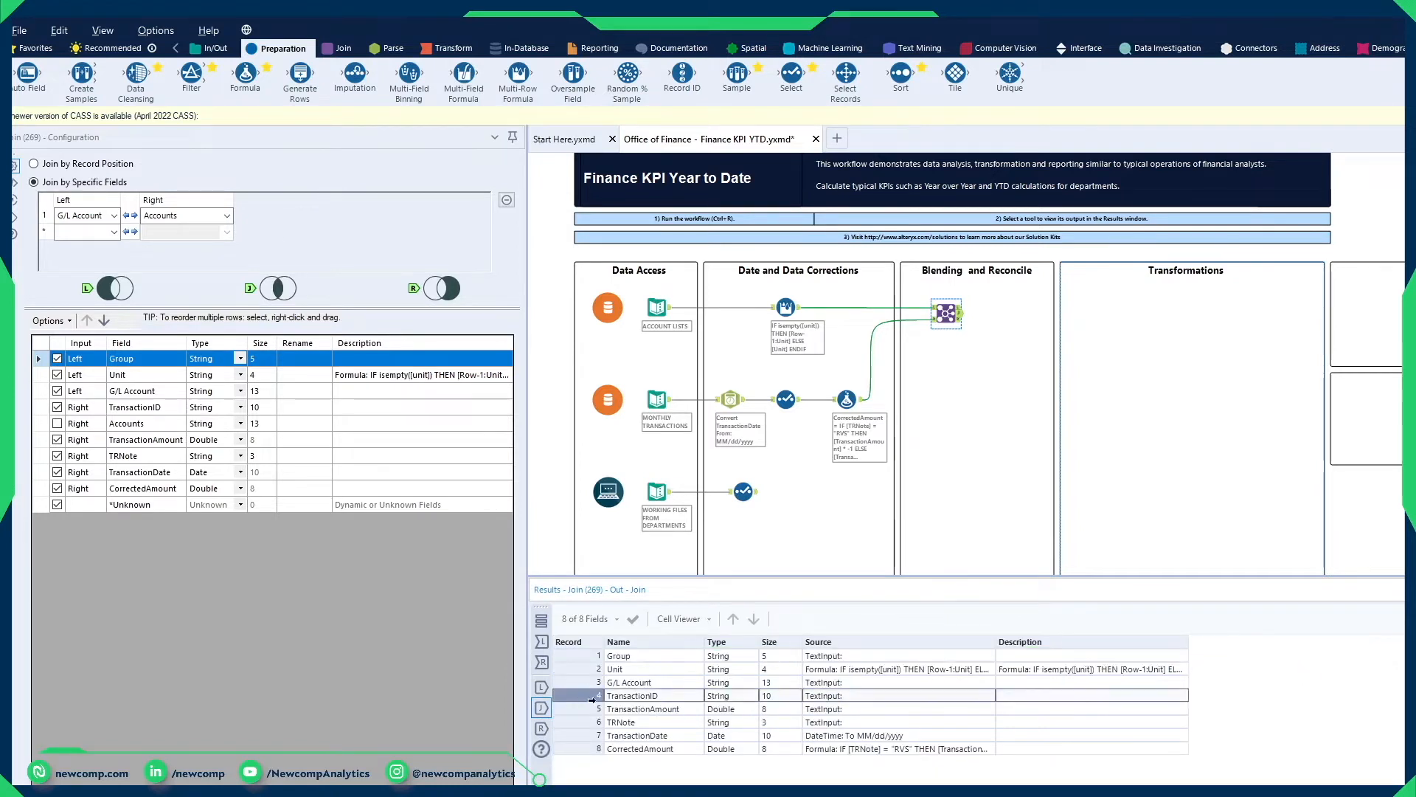
{"action": "left_click", "coordinate": [745, 492]}
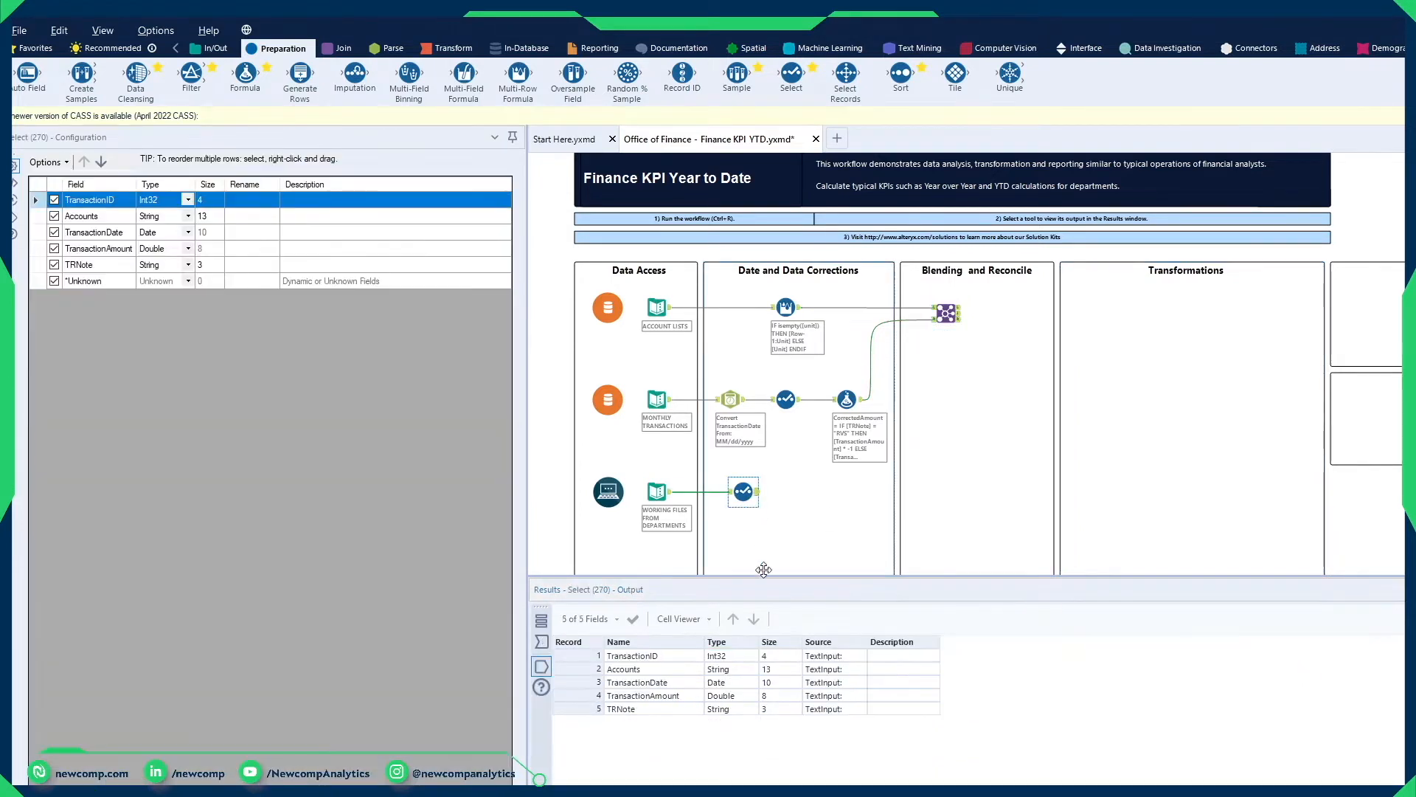
{"action": "left_click", "coordinate": [576, 657]}
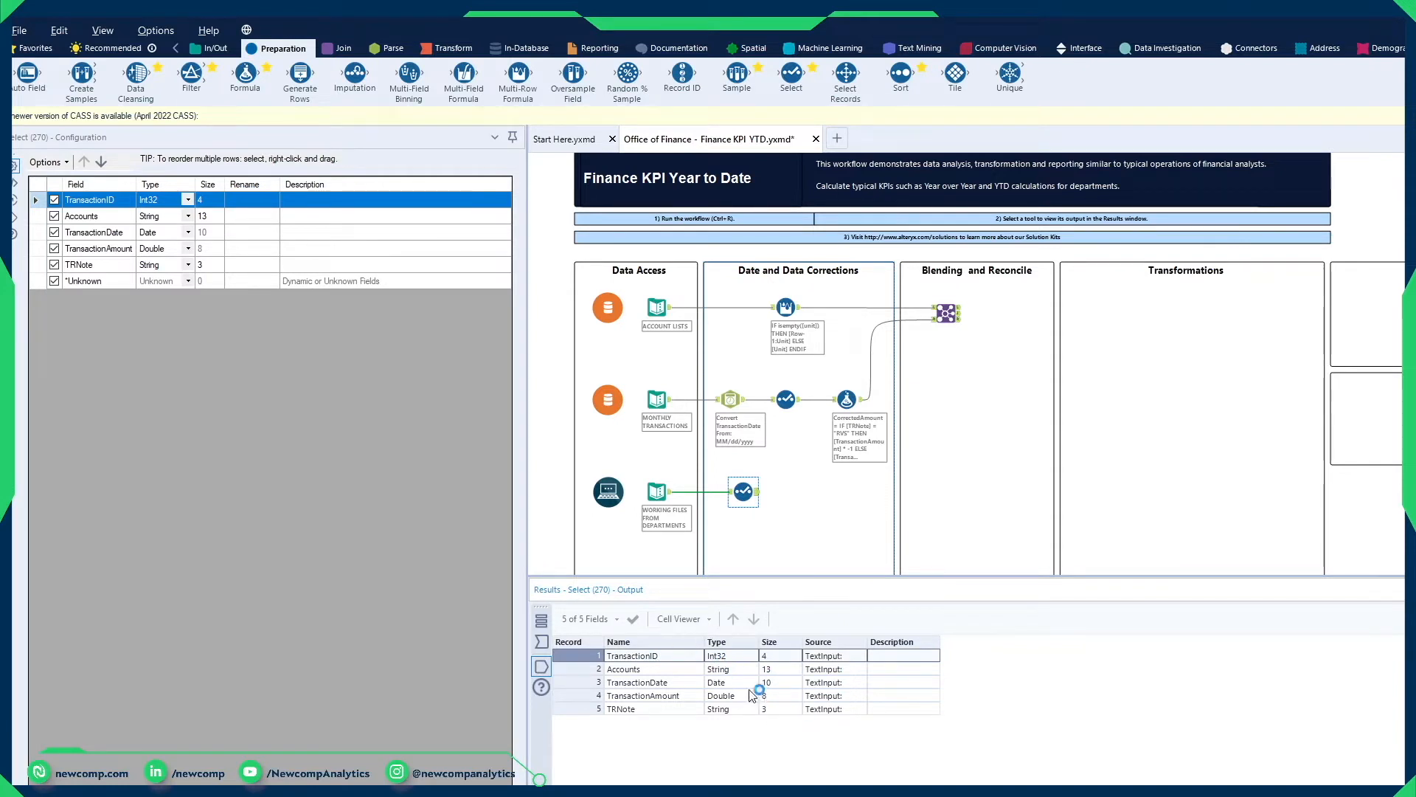
Step: Change the working files' TransactionID data type to V_String in the Select tool and run the workflow
{"action": "left_click", "coordinate": [191, 202]}
{"action": "left_click", "coordinate": [192, 201]}
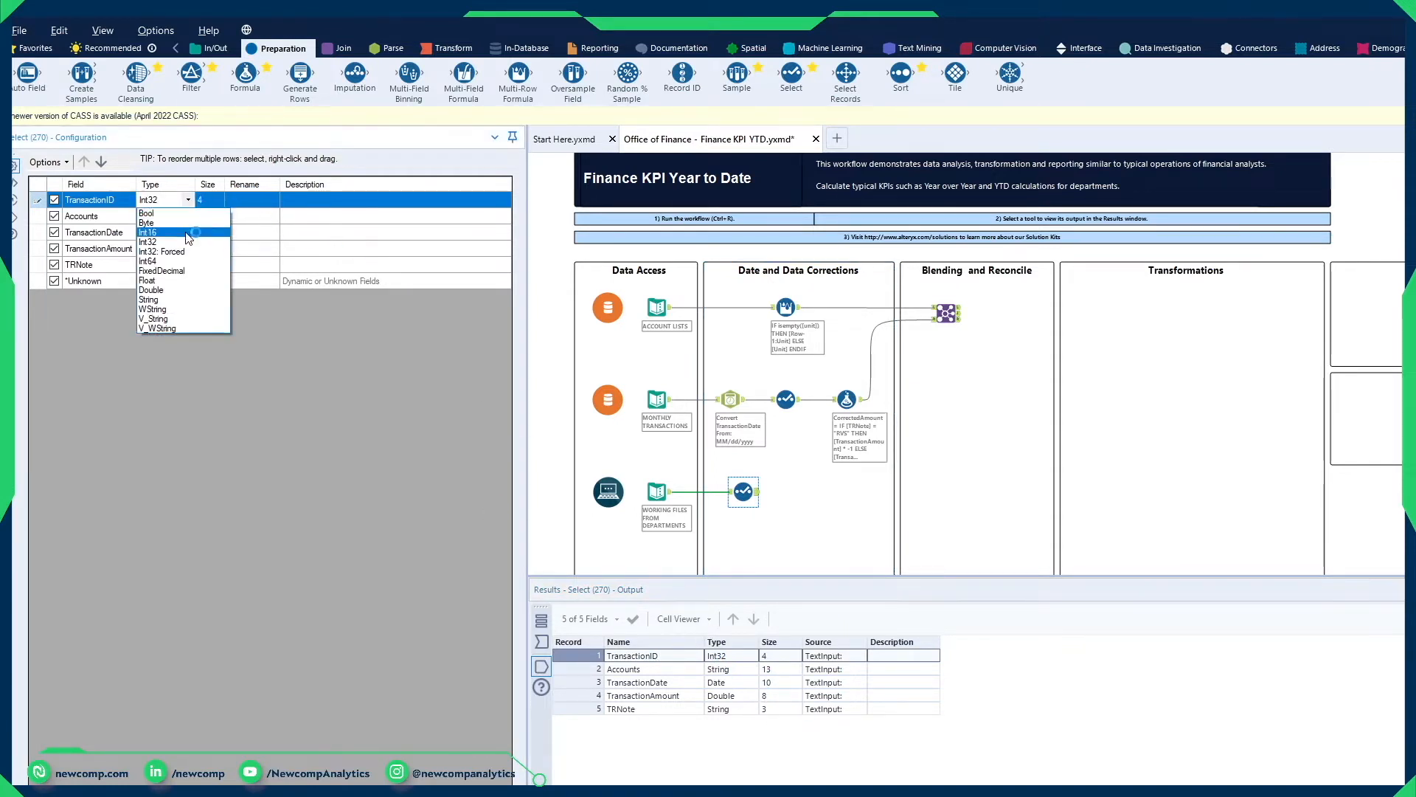
{"action": "left_click", "coordinate": [176, 319]}
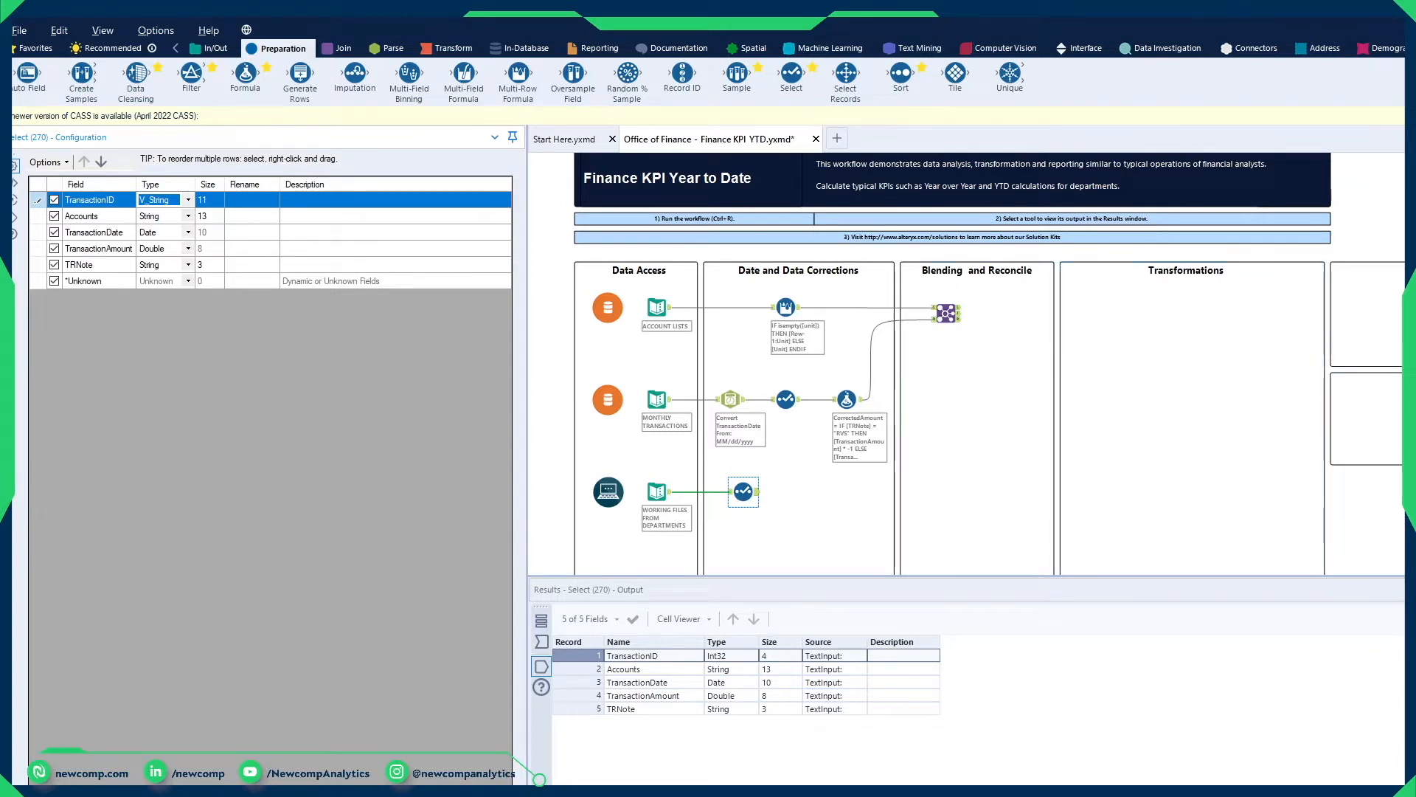
{"action": "left_click", "coordinate": [1027, 657]}
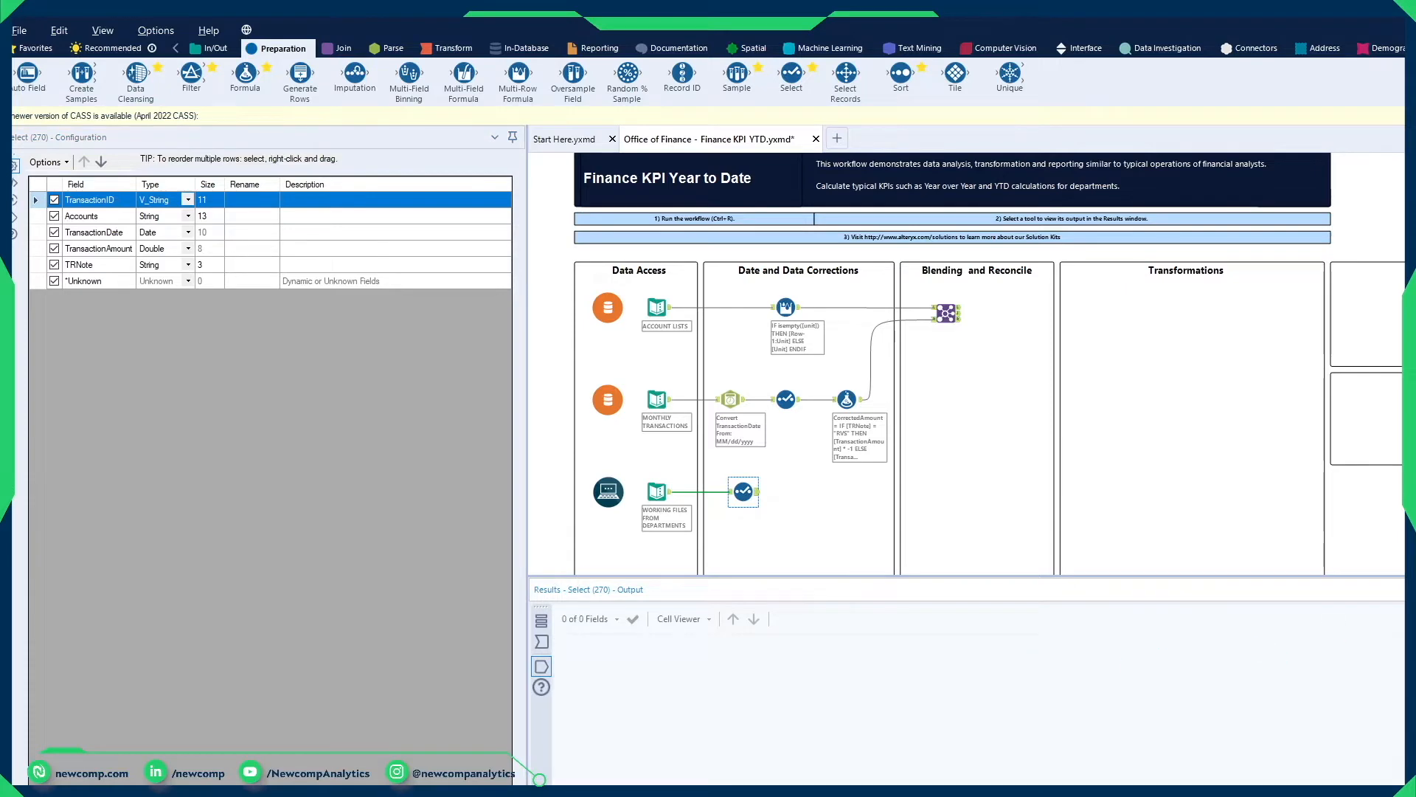
{"action": "key", "text": "ctrl+r"}
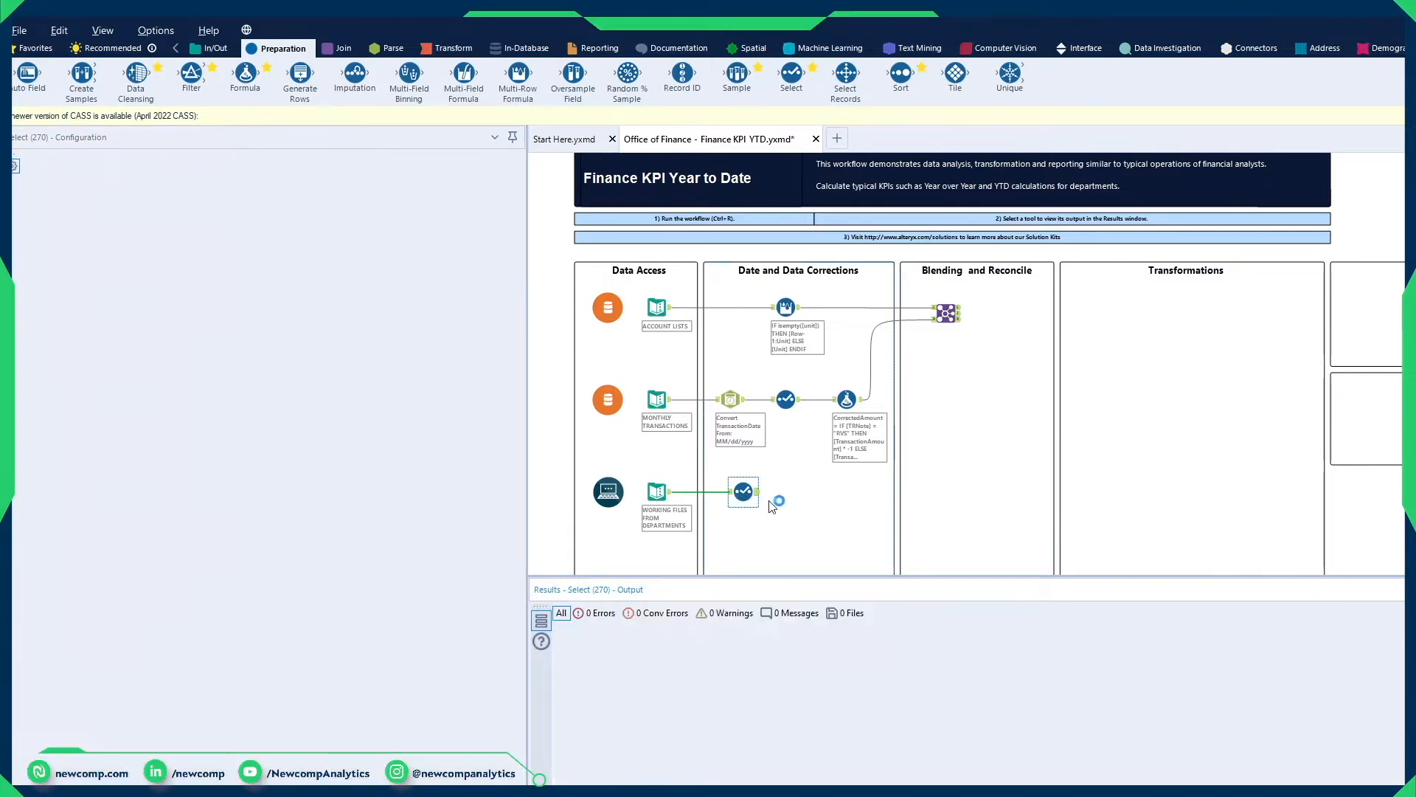
Step: Compare the format of the TransactionID values in the working files' Select output with those in the joined output
{"action": "left_click", "coordinate": [746, 492]}
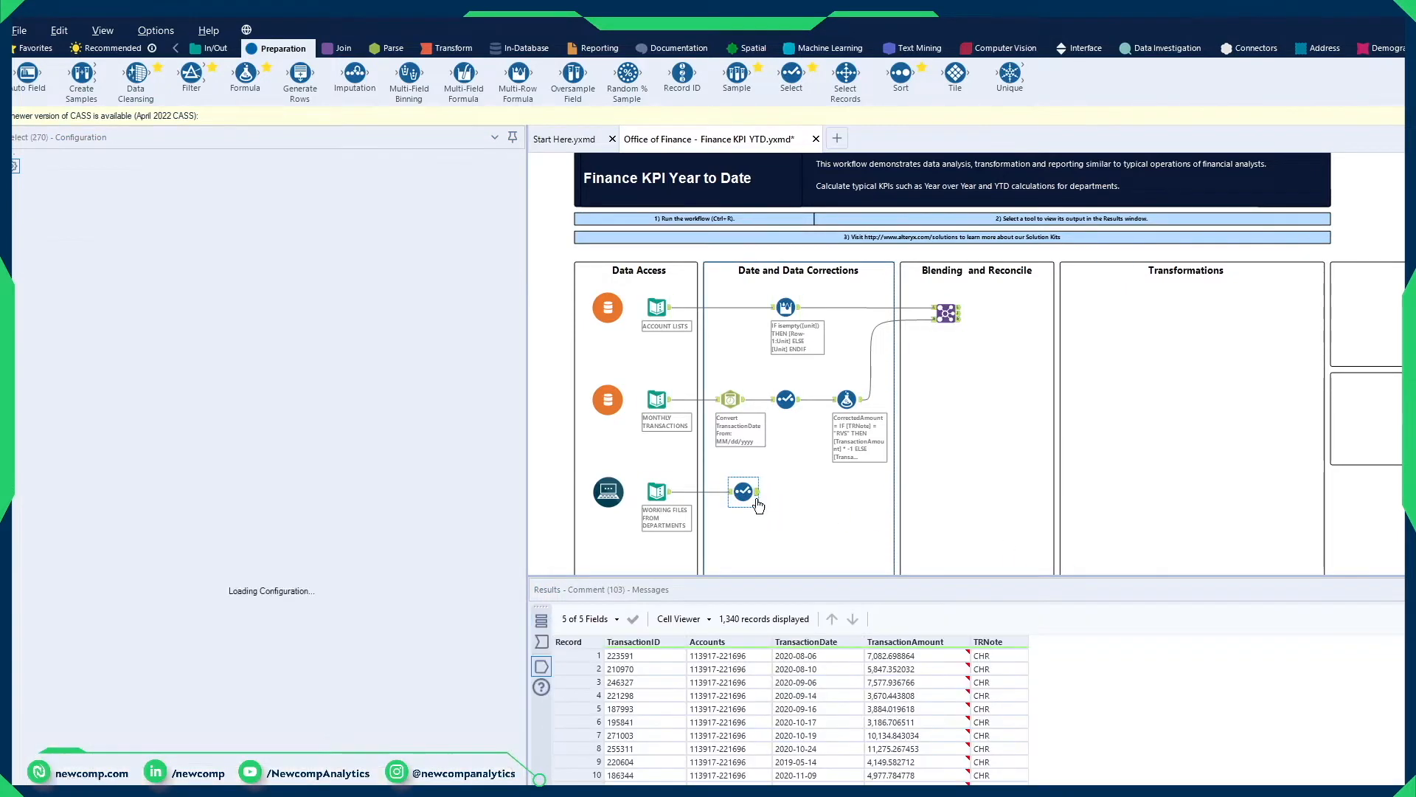
{"action": "left_click_drag", "start_coordinate": [653, 674], "coordinate": [649, 778]}
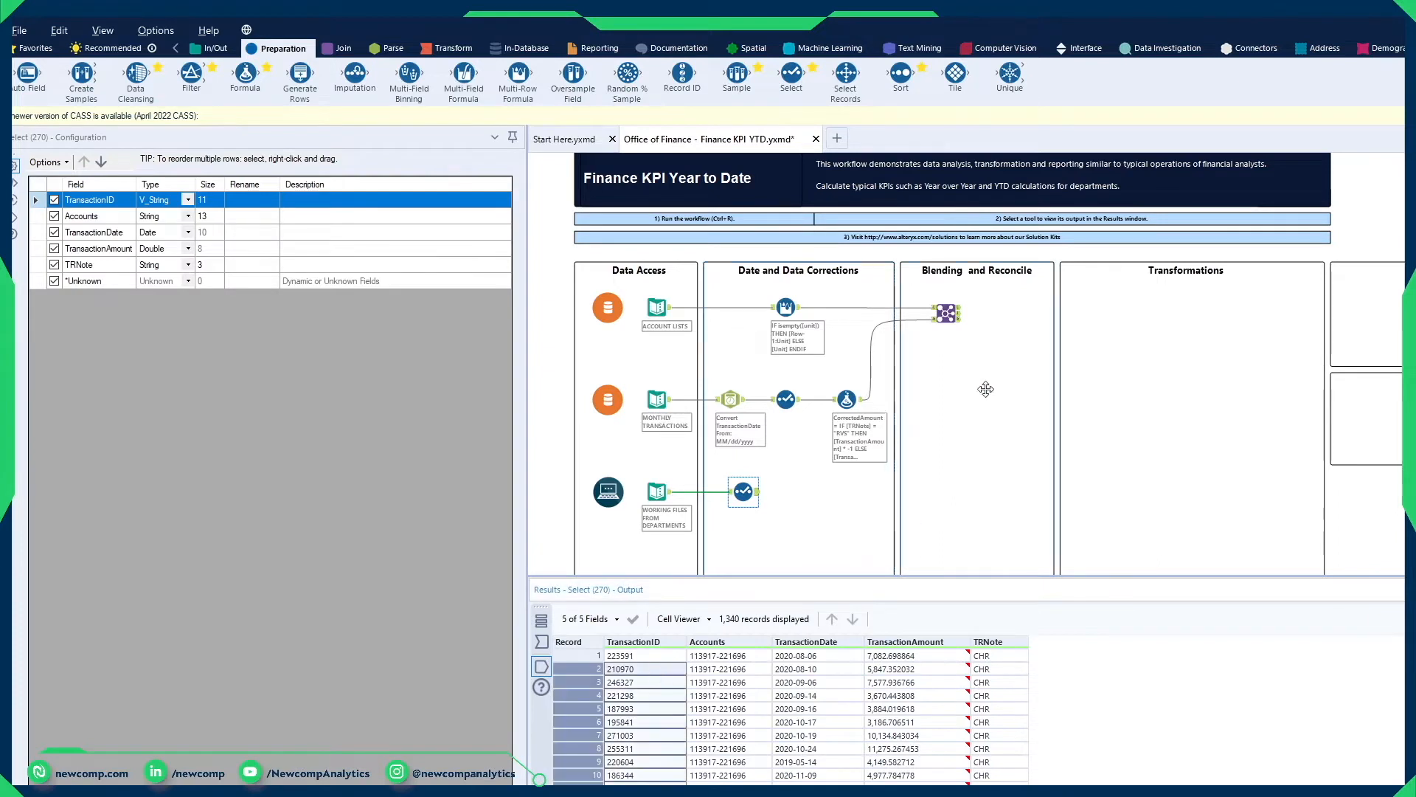
{"action": "left_click", "coordinate": [947, 314]}
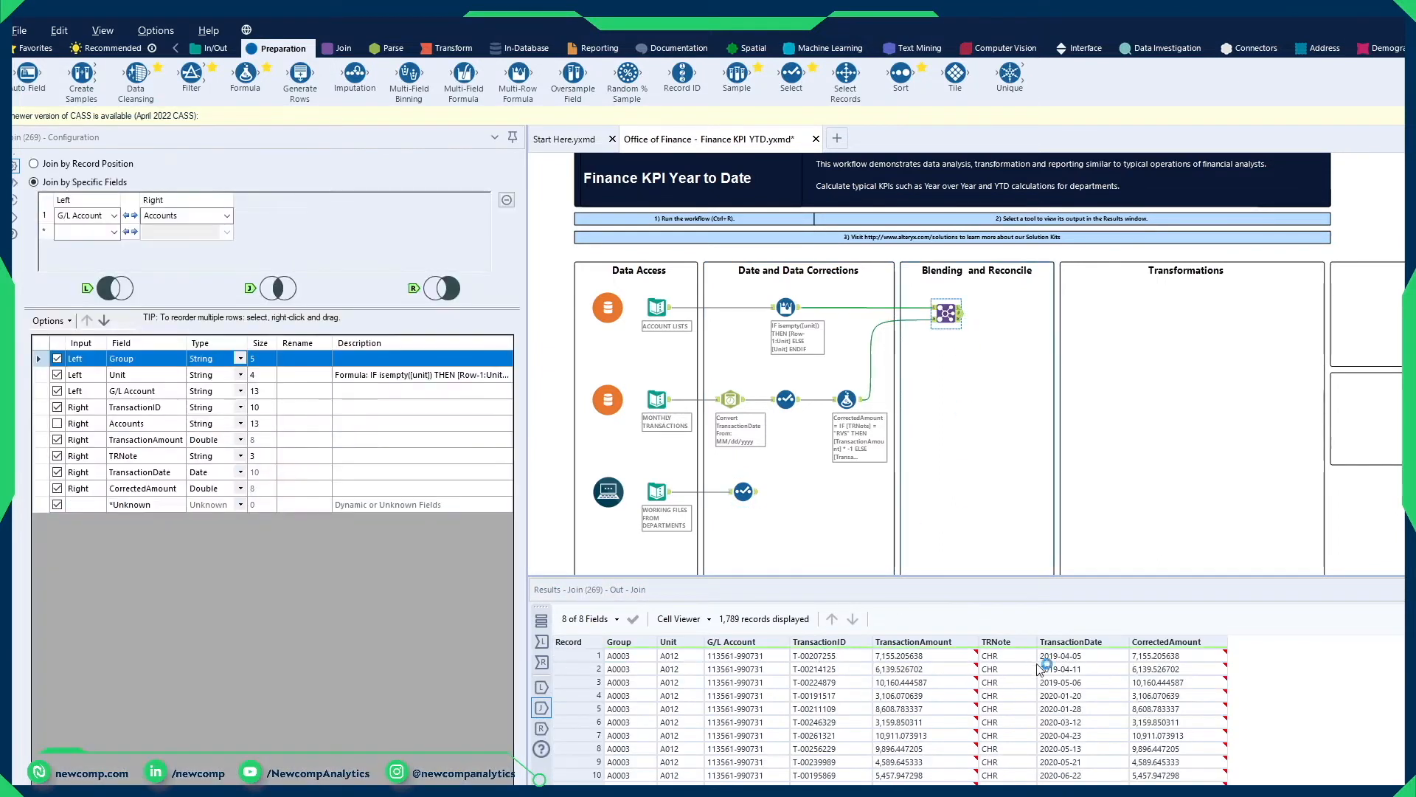
{"action": "left_click_drag", "start_coordinate": [841, 668], "coordinate": [835, 771]}
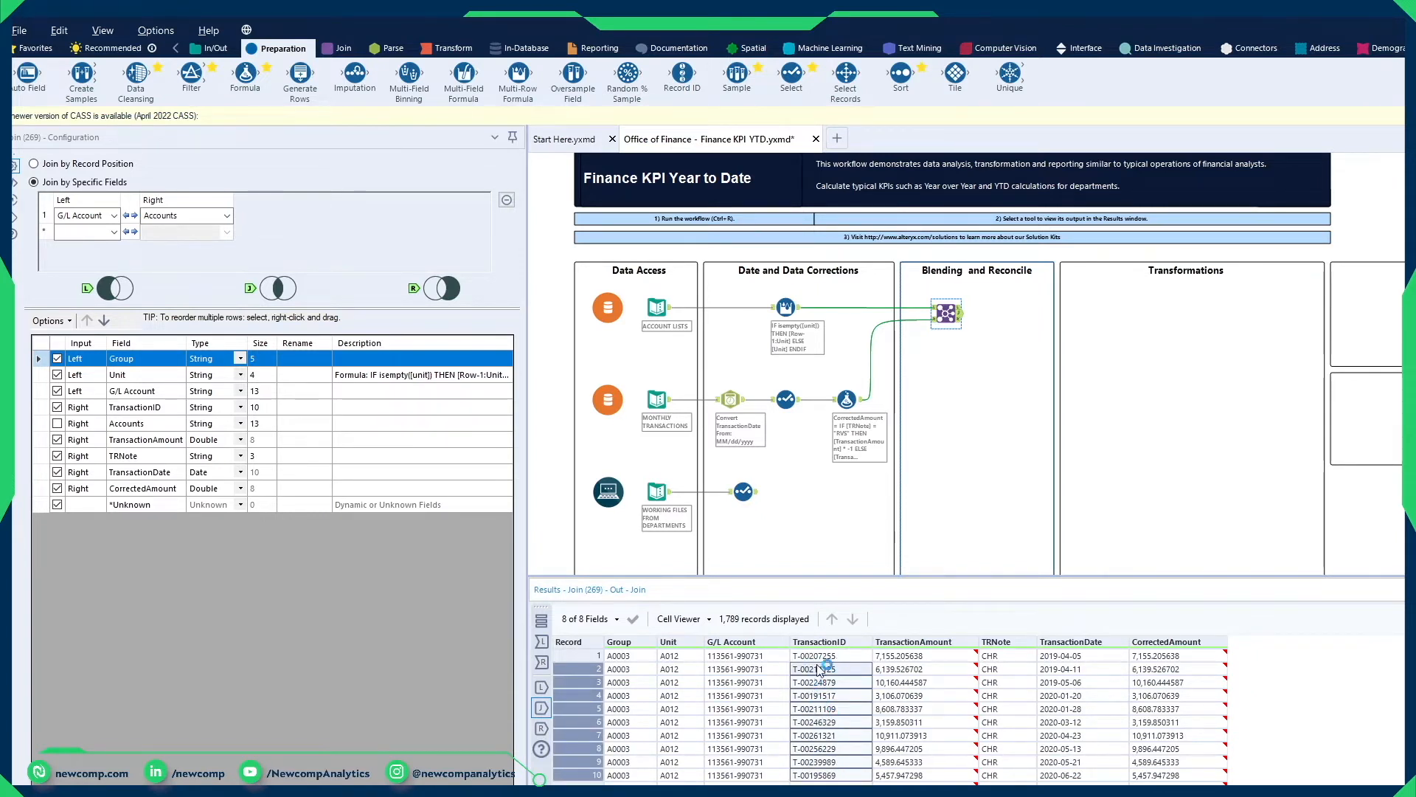
{"action": "left_click", "coordinate": [741, 493]}
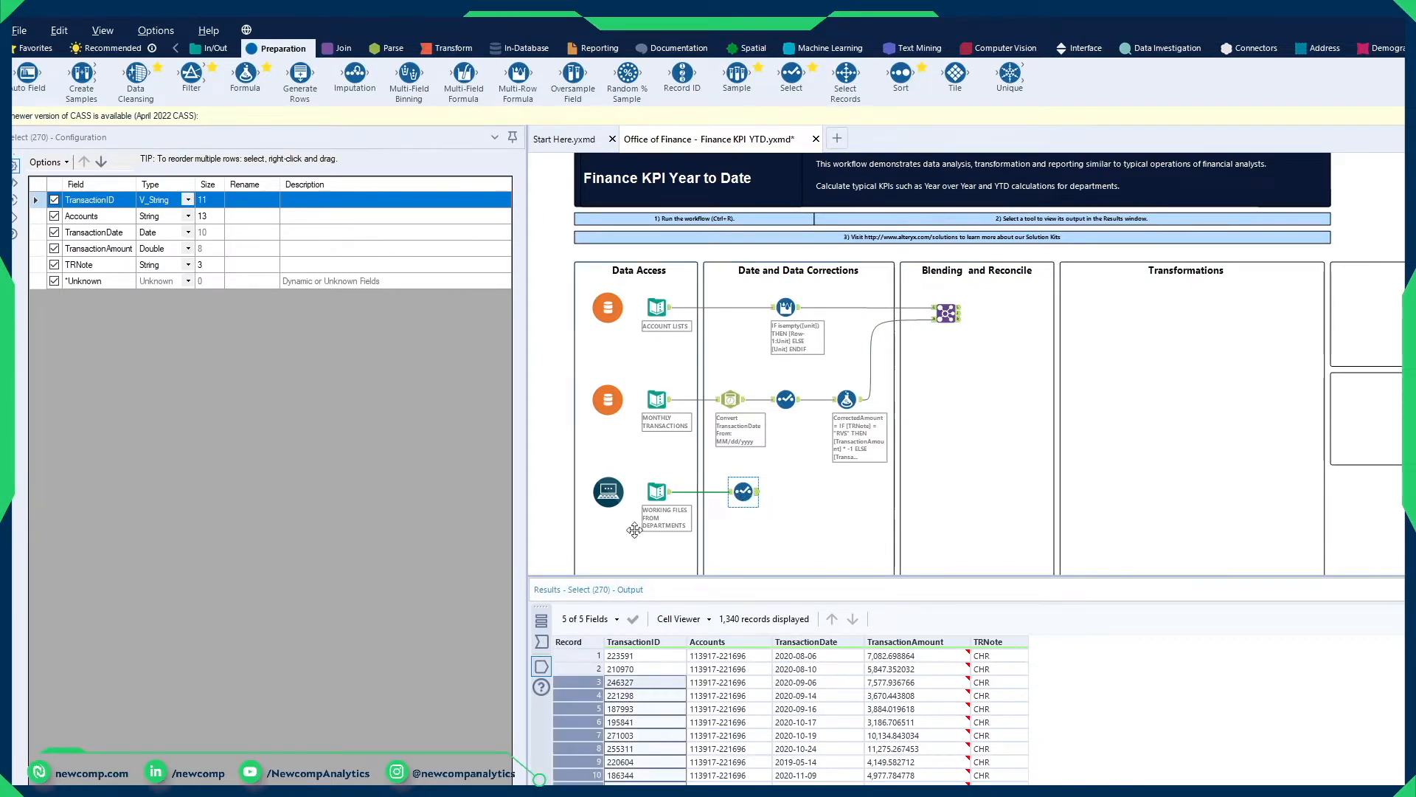
Step: Add a Formula tool after the working files' Select tool and choose the existing TransactionID column as its output column
{"action": "left_click_drag", "start_coordinate": [245, 74], "coordinate": [822, 489]}
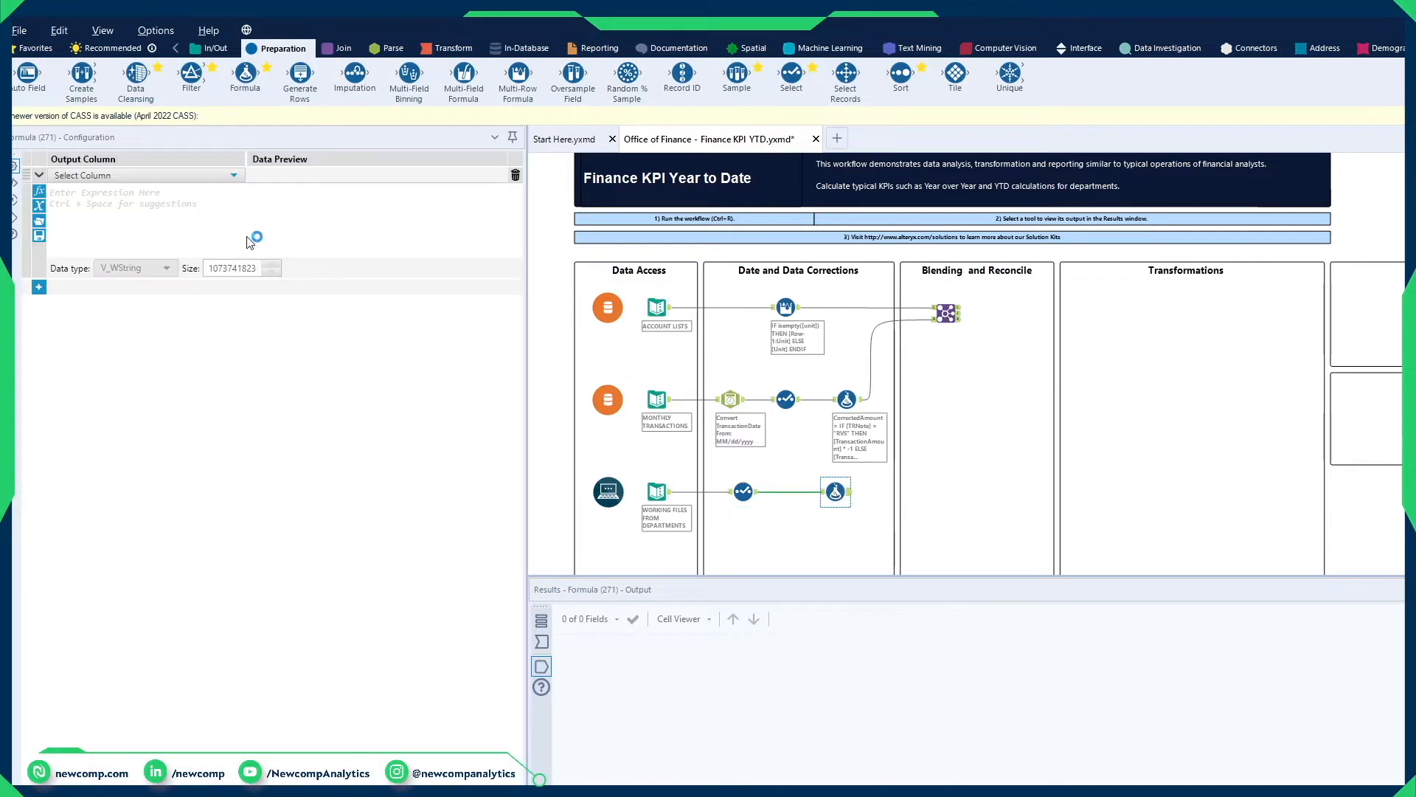
{"action": "left_click", "coordinate": [162, 177]}
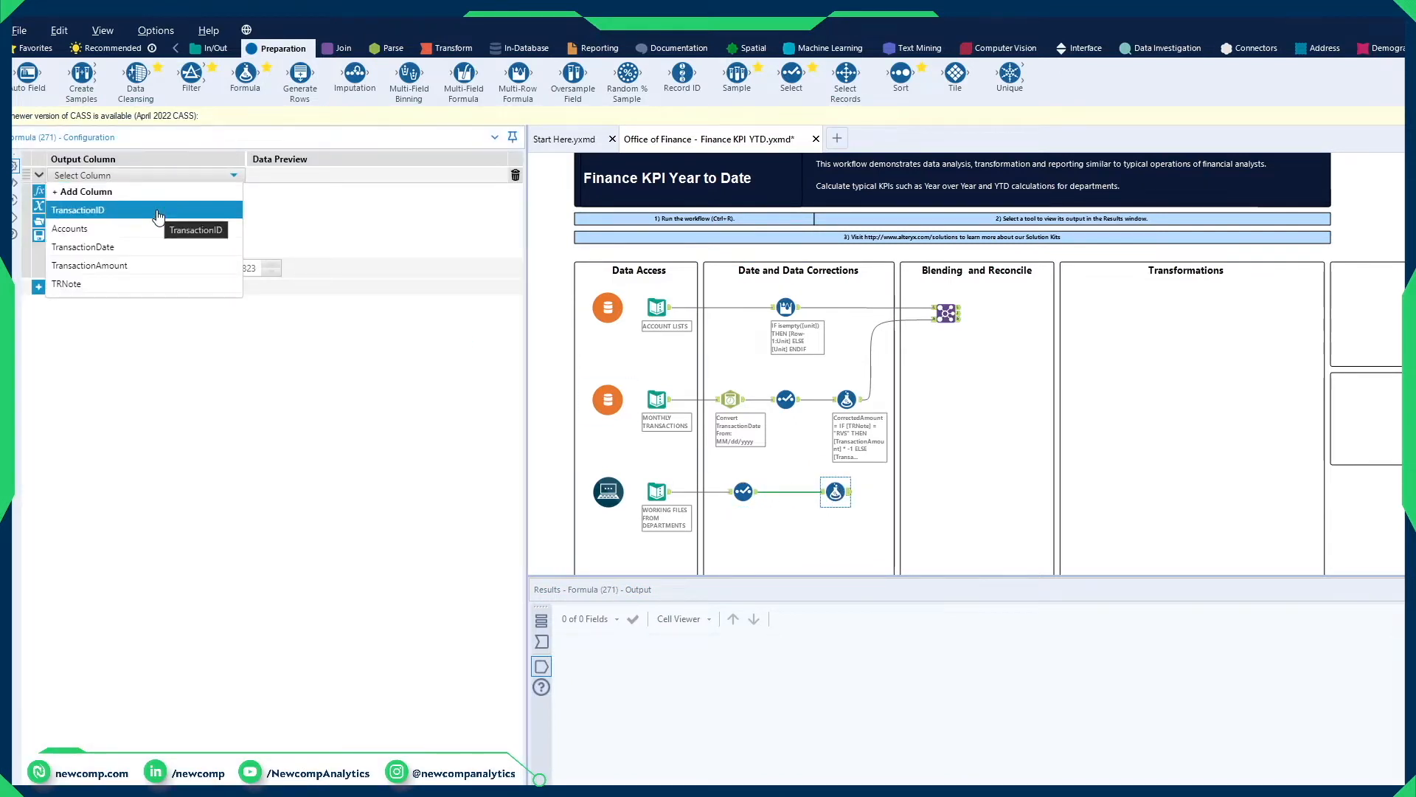
{"action": "left_click", "coordinate": [156, 211]}
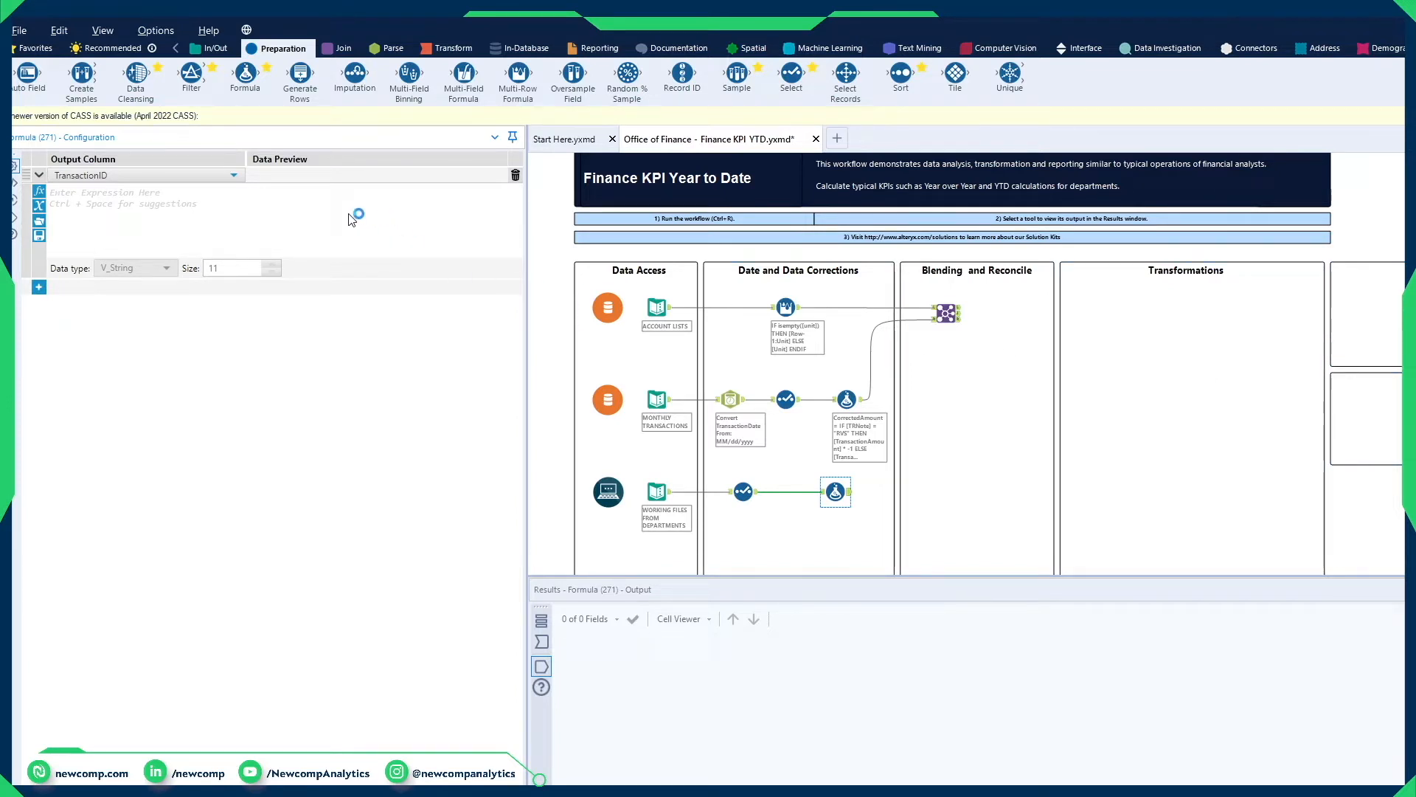
Step: Begin the TransactionID expression with "T-" followed by a PadLeft function that takes [TransactionID] as its string
{"action": "type", "text": "\"T-"}
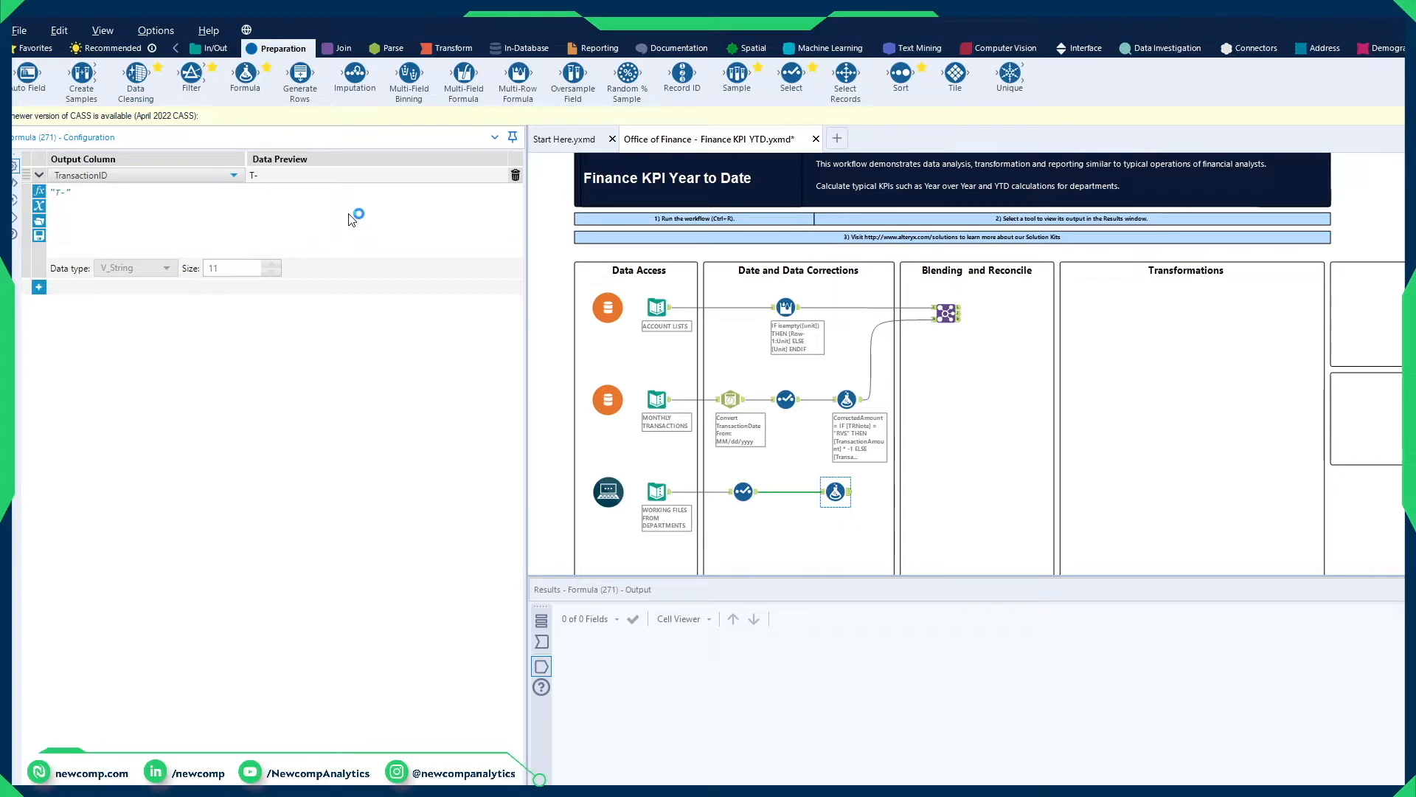
{"action": "type", "text": "pad"}
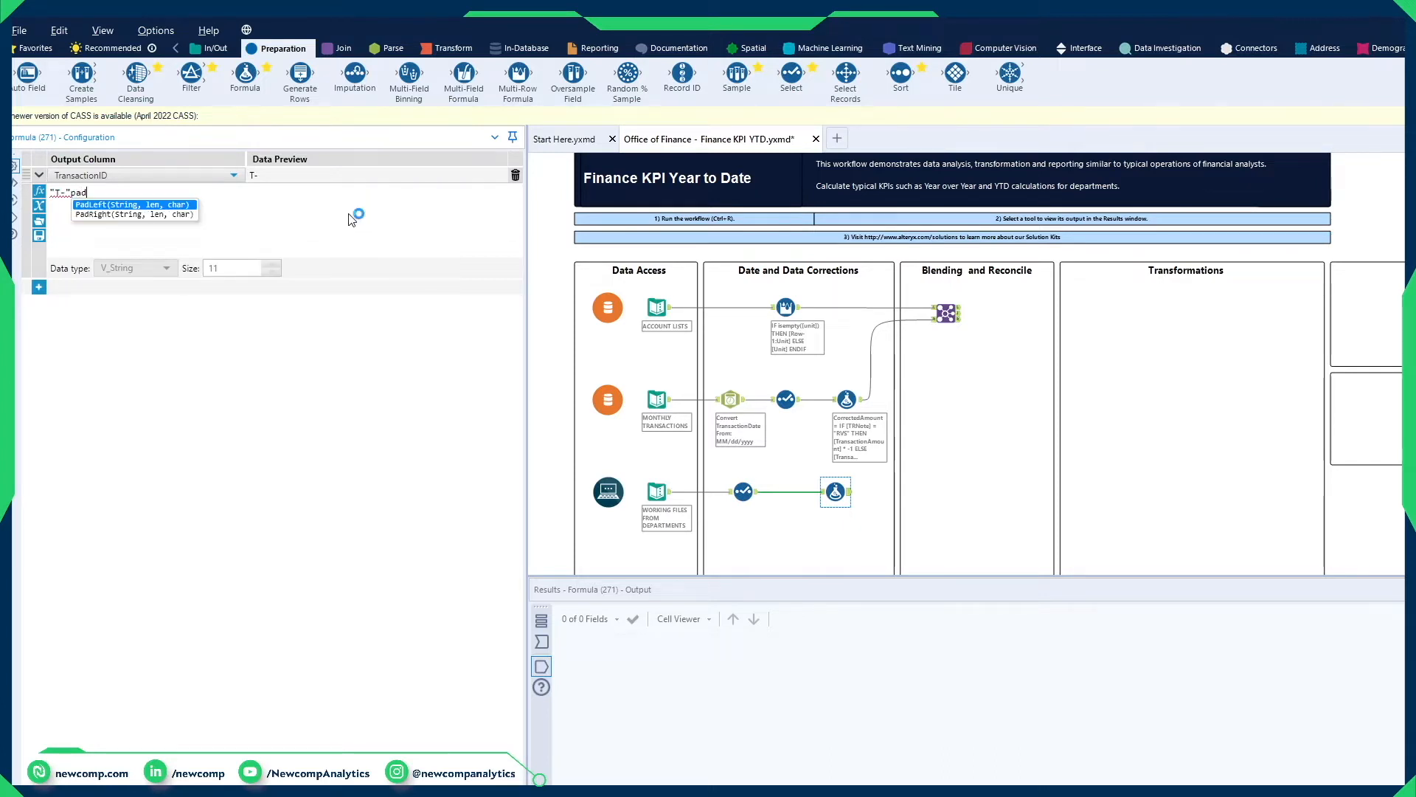
{"action": "double_click", "coordinate": [183, 206]}
{"action": "type", "text": "[tran, len, char)"}
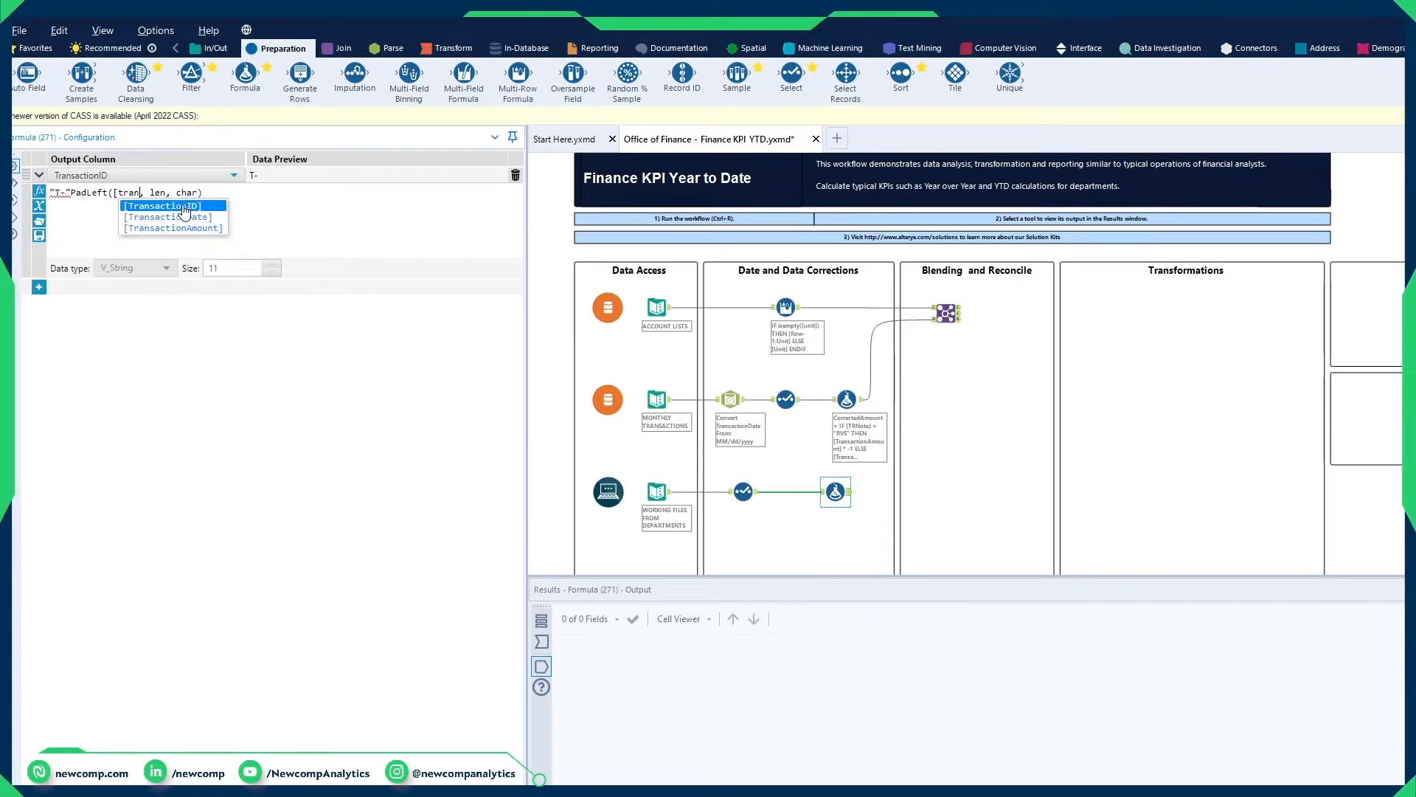
{"action": "double_click", "coordinate": [183, 207]}
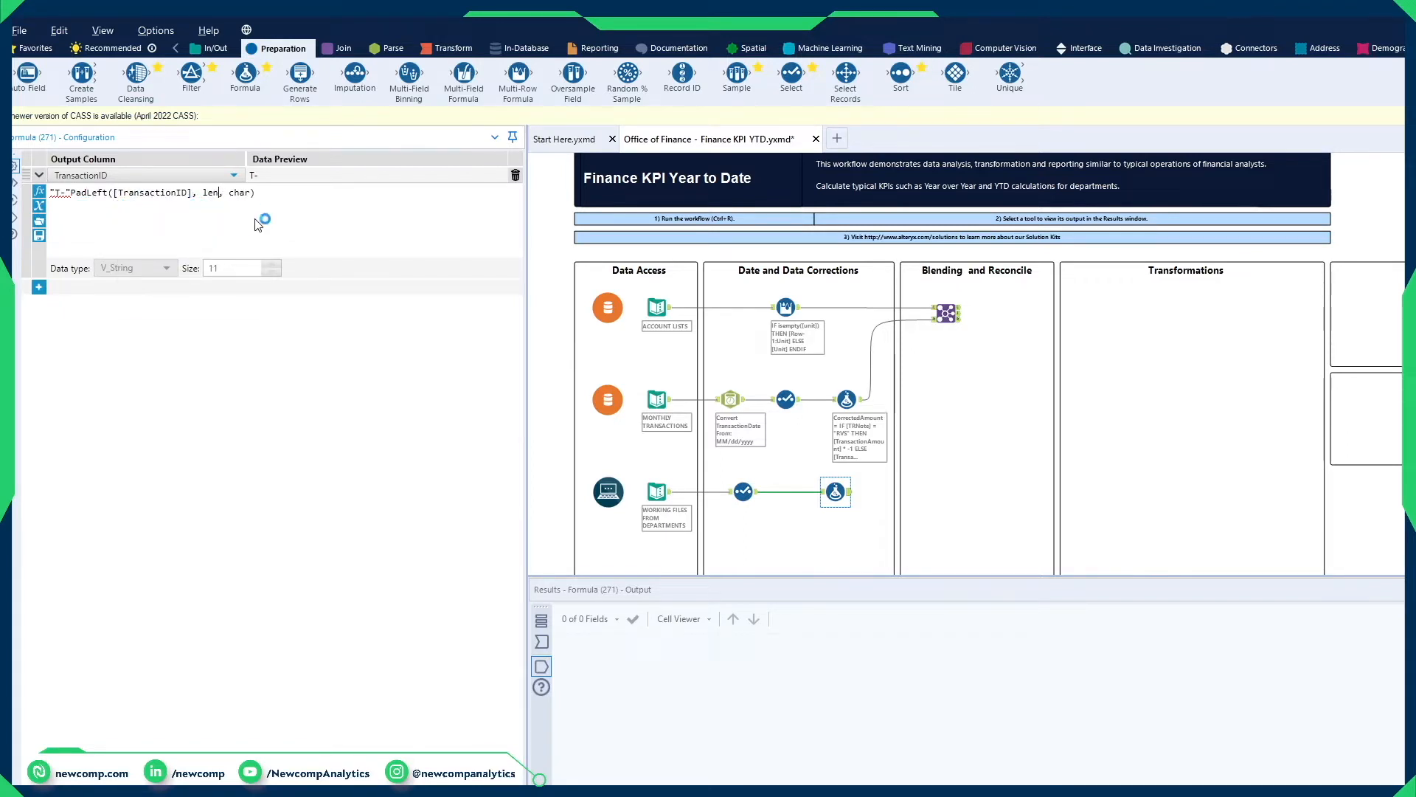
Step: Complete the expression as "T-"+PadLeft([TransactionID], 8, '0'), run the workflow and check the resulting TransactionID values
{"action": "key", "text": "BackSpace"}
{"action": "key", "text": "BackSpace"}
{"action": "key", "text": "BackSpace"}
{"action": "type", "text": "8"}
{"action": "key", "text": "BackSpace"}
{"action": "key", "text": "BackSpace"}
{"action": "key", "text": "BackSpace"}
{"action": "key", "text": "BackSpace"}
{"action": "key", "text": "BackSpace"}
{"action": "type", "text": "0"}
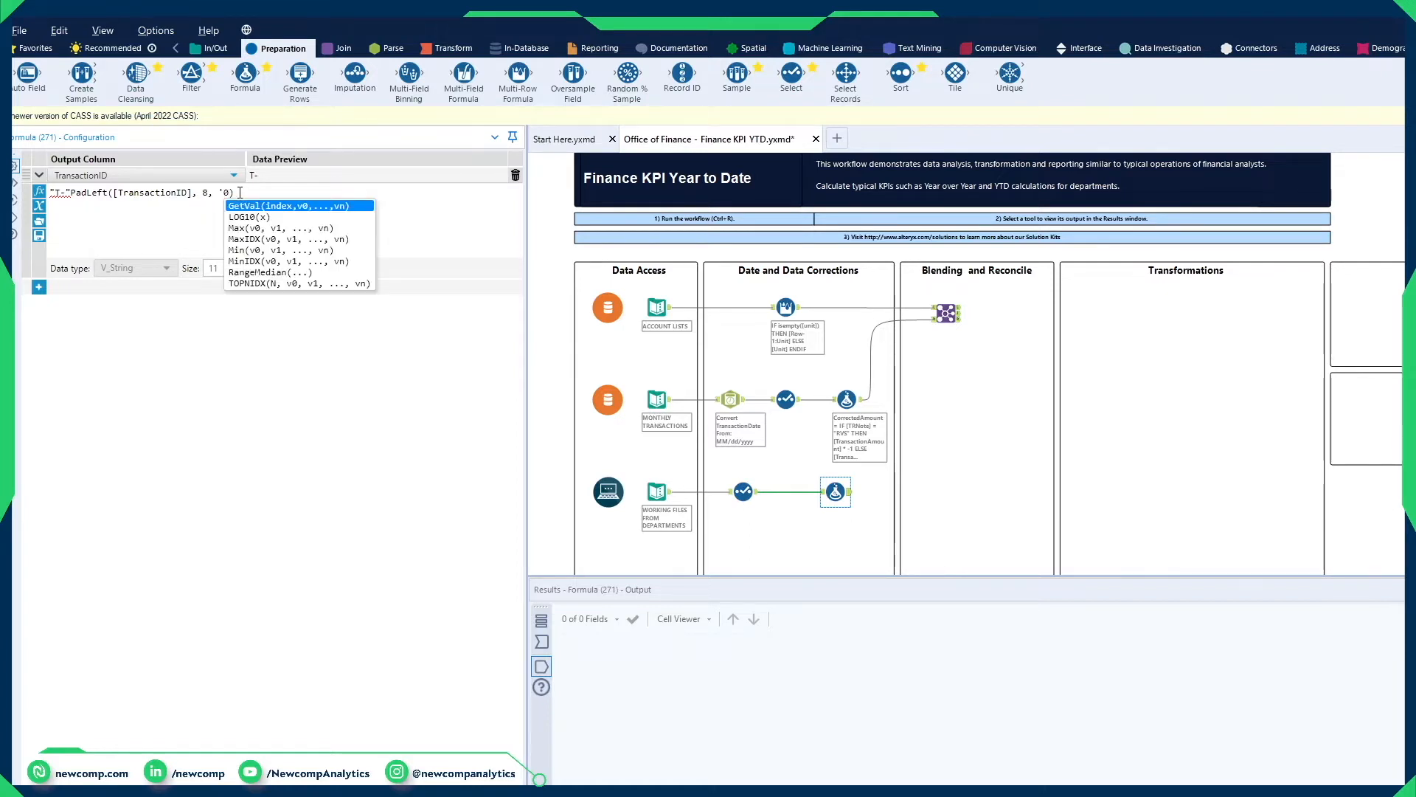
{"action": "type", "text": "'"}
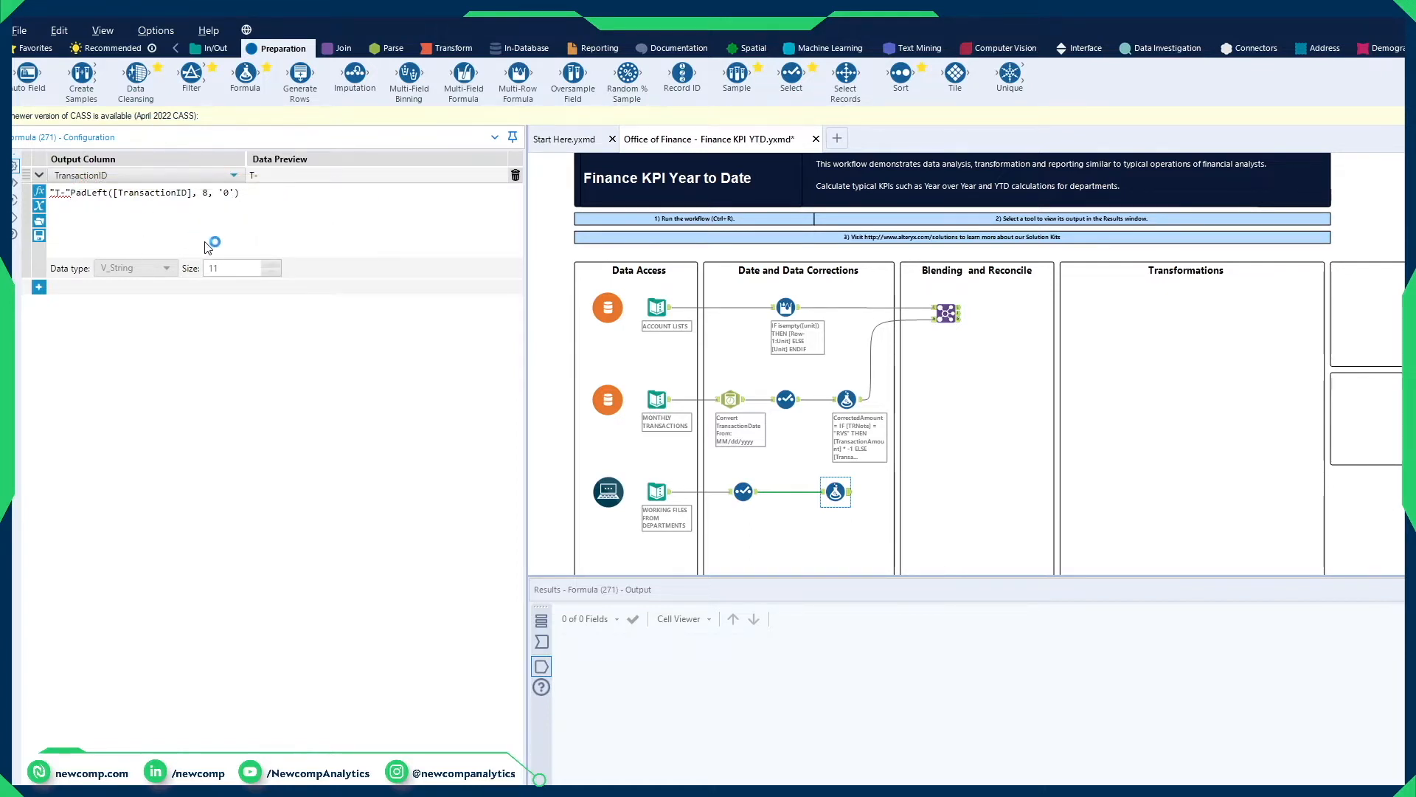
{"action": "type", "text": "+"}
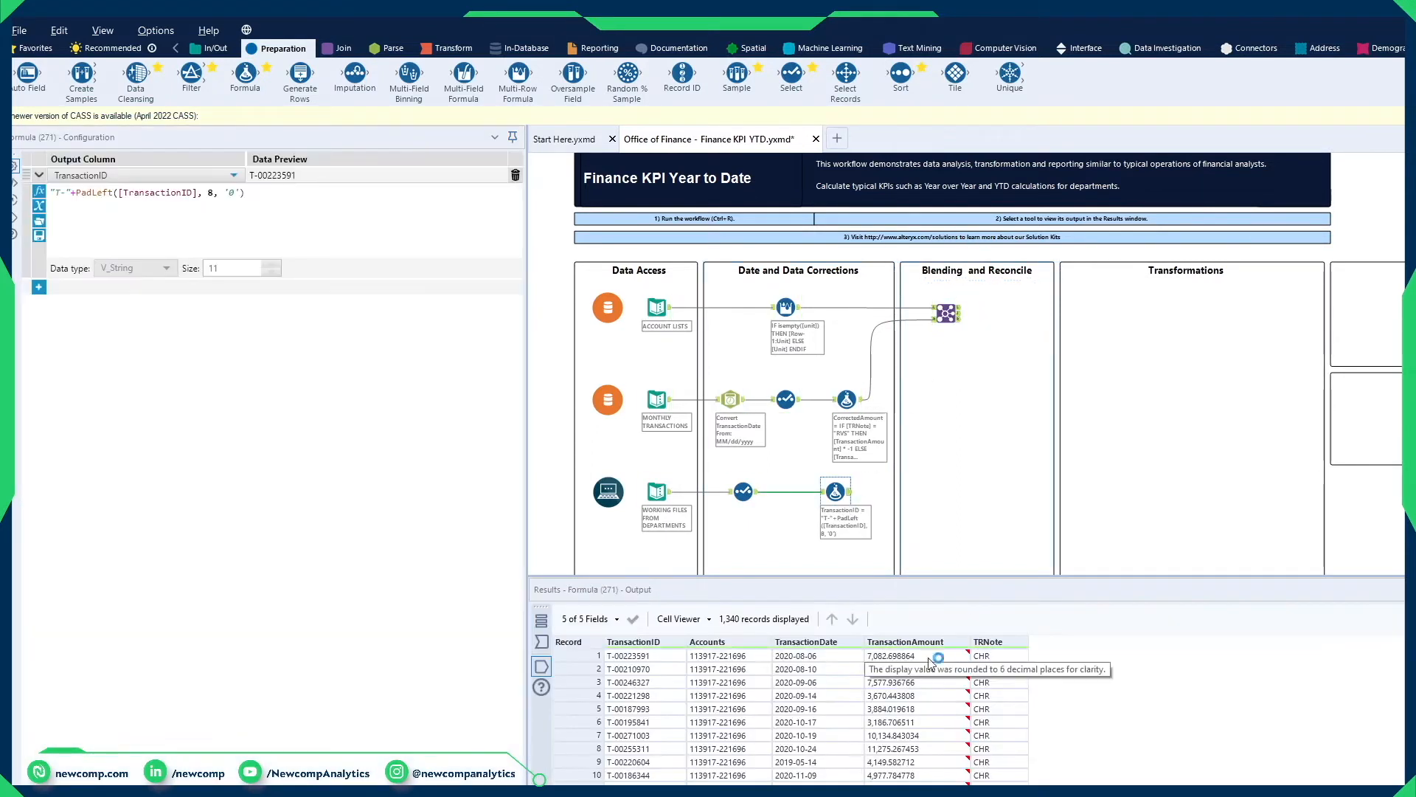
{"action": "left_click_drag", "start_coordinate": [655, 668], "coordinate": [661, 752]}
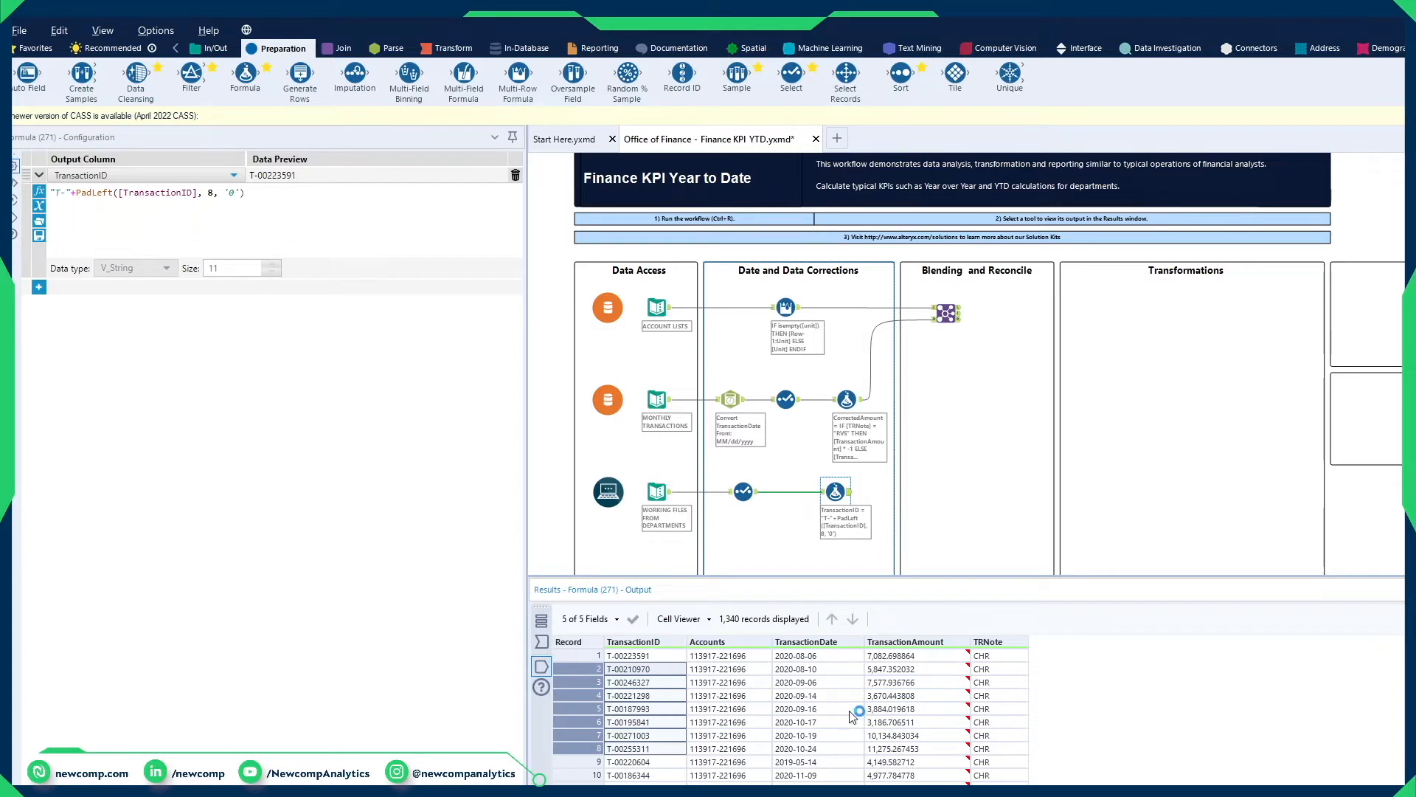
Step: Add a second Join tool under Blending and Reconcile, feeding the first Join's joined output into its left input and the working files' Formula into its right
{"action": "left_click", "coordinate": [343, 48]}
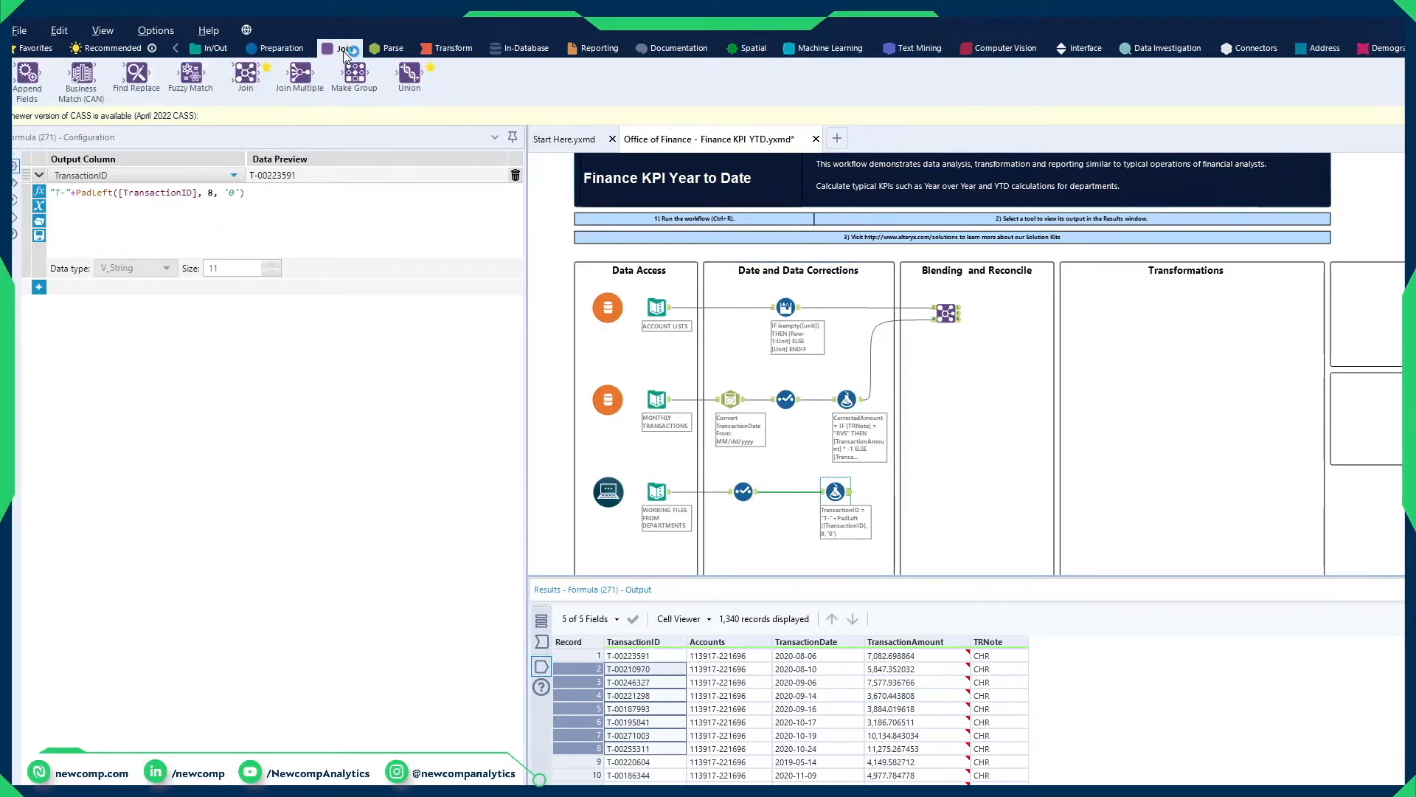
{"action": "left_click_drag", "start_coordinate": [245, 74], "coordinate": [940, 486]}
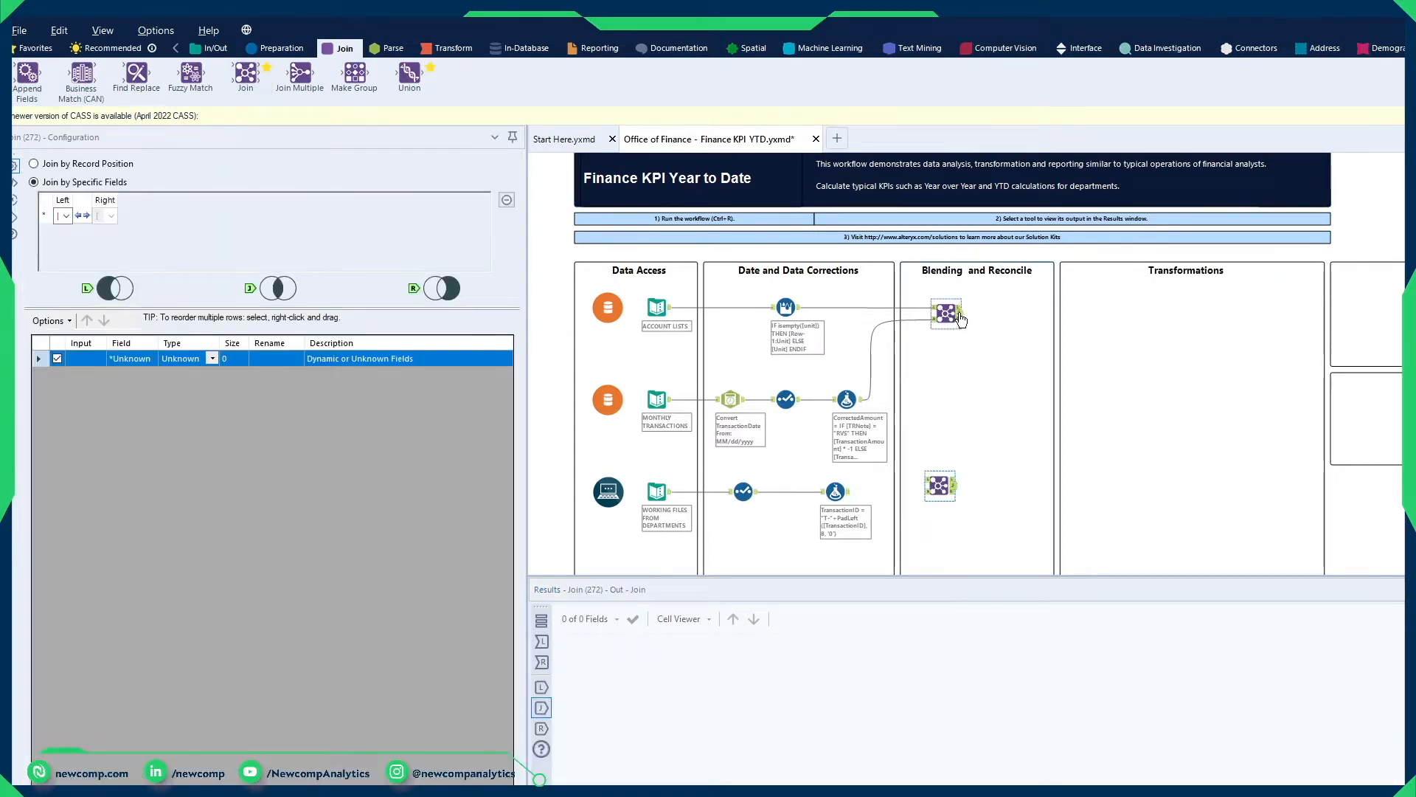
{"action": "left_click_drag", "start_coordinate": [960, 314], "coordinate": [931, 500]}
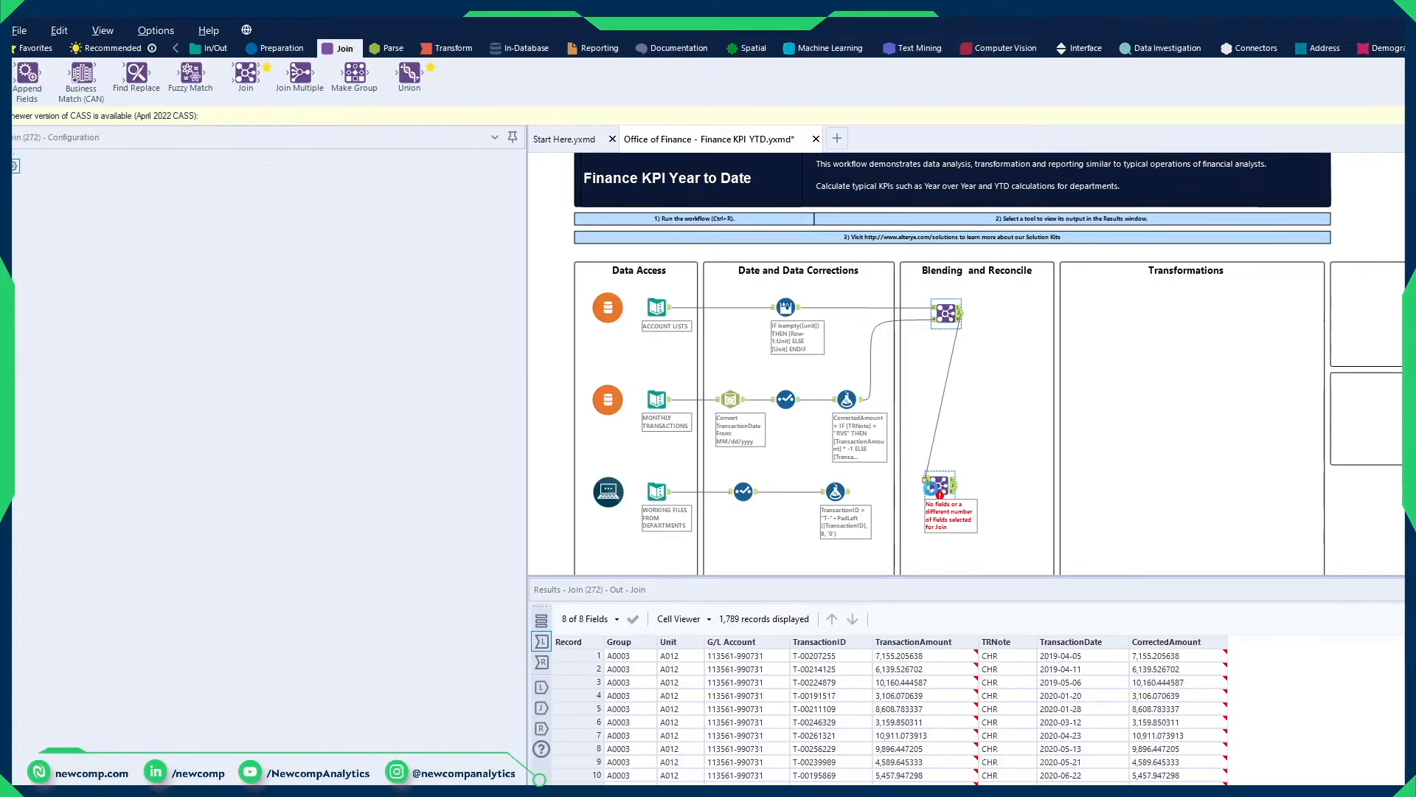
{"action": "left_click", "coordinate": [853, 502]}
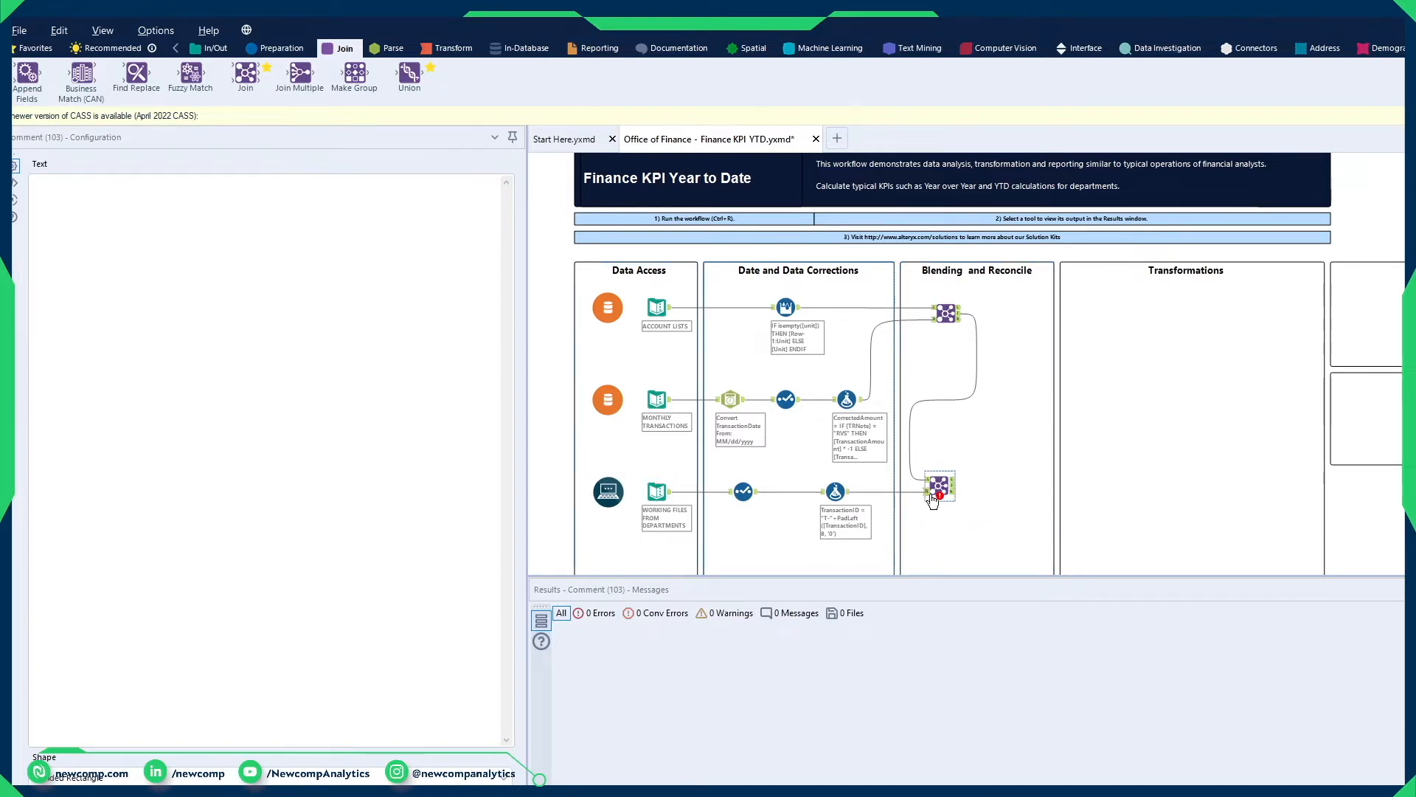
Step: Make the outgoing connections of the first Join tool wireless
{"action": "left_click", "coordinate": [945, 314]}
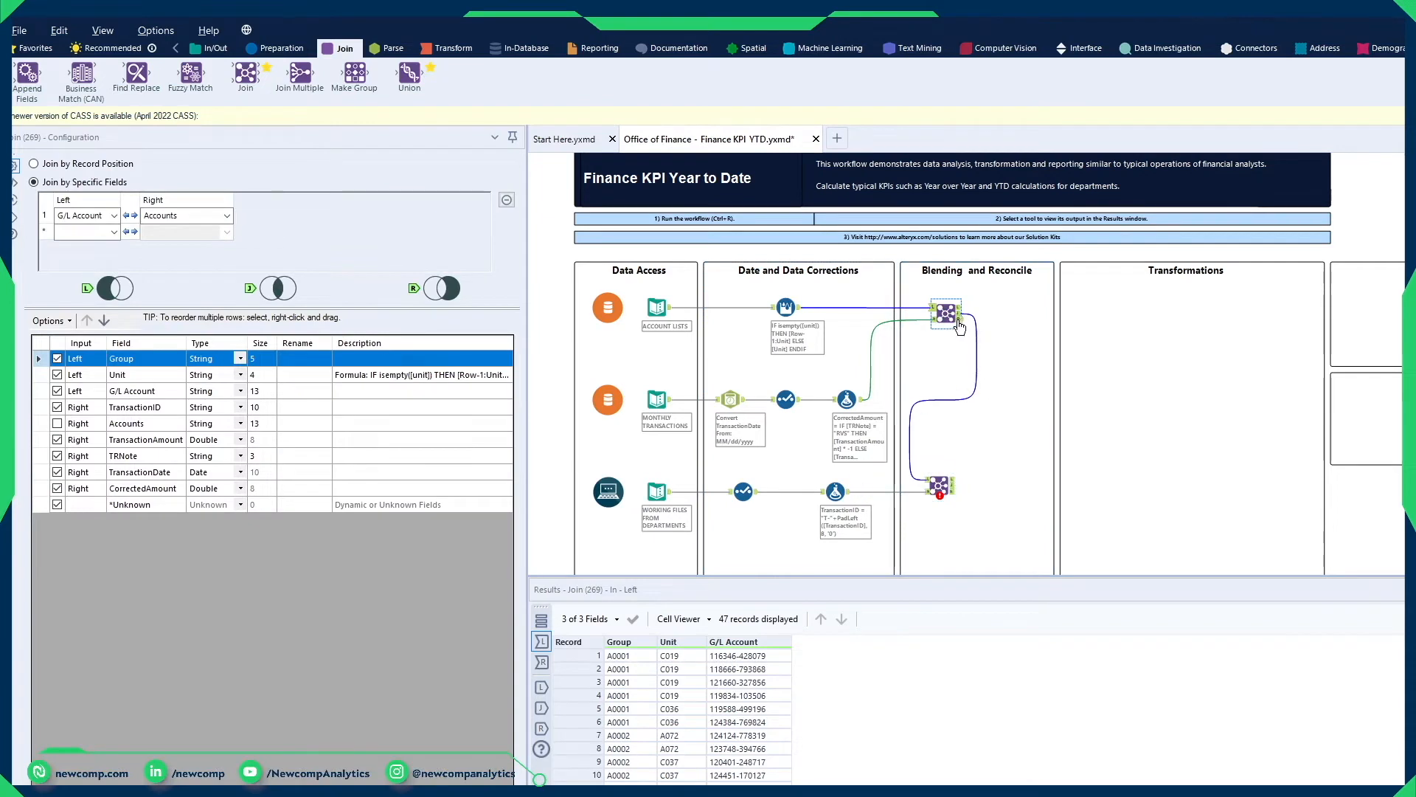
{"action": "right_click", "coordinate": [955, 319]}
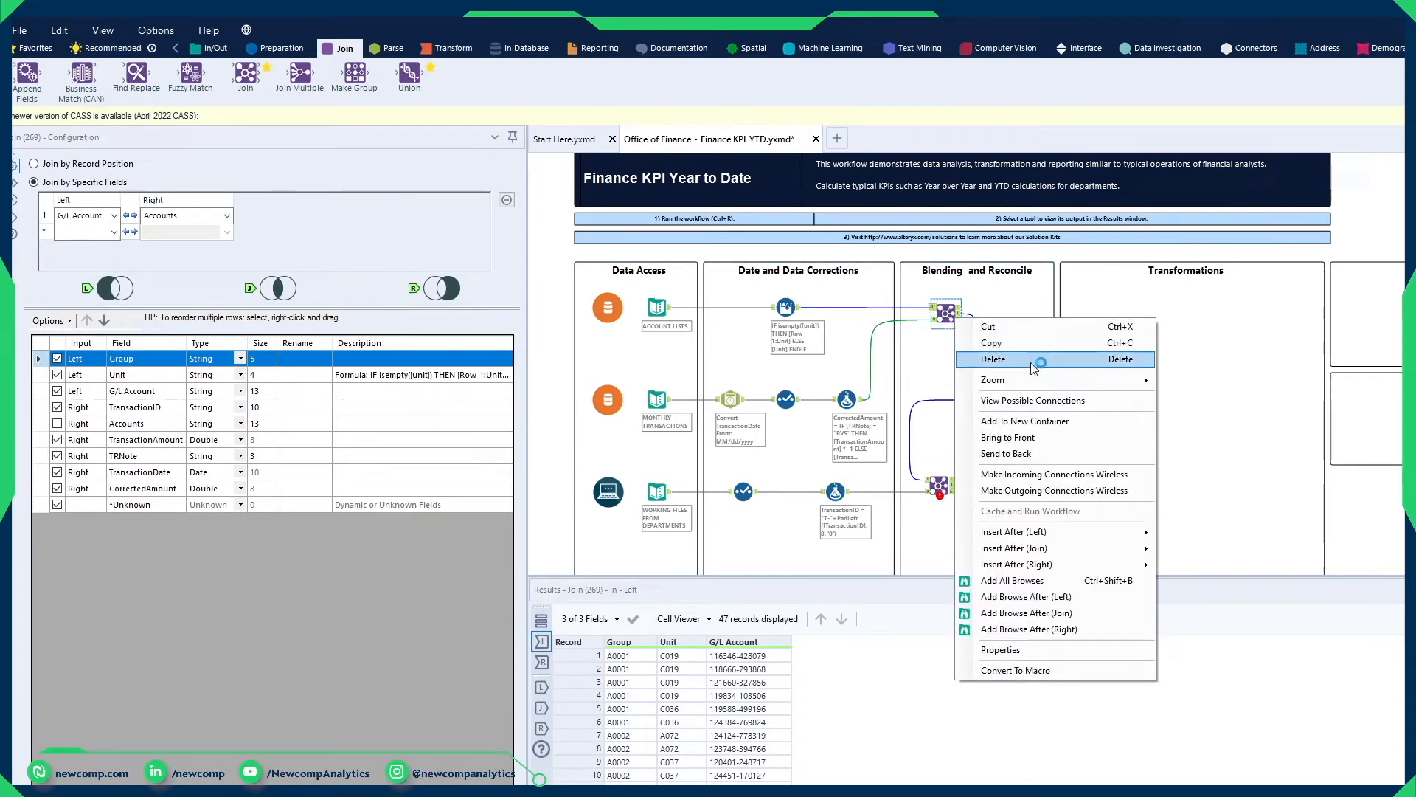
{"action": "left_click", "coordinate": [1086, 491]}
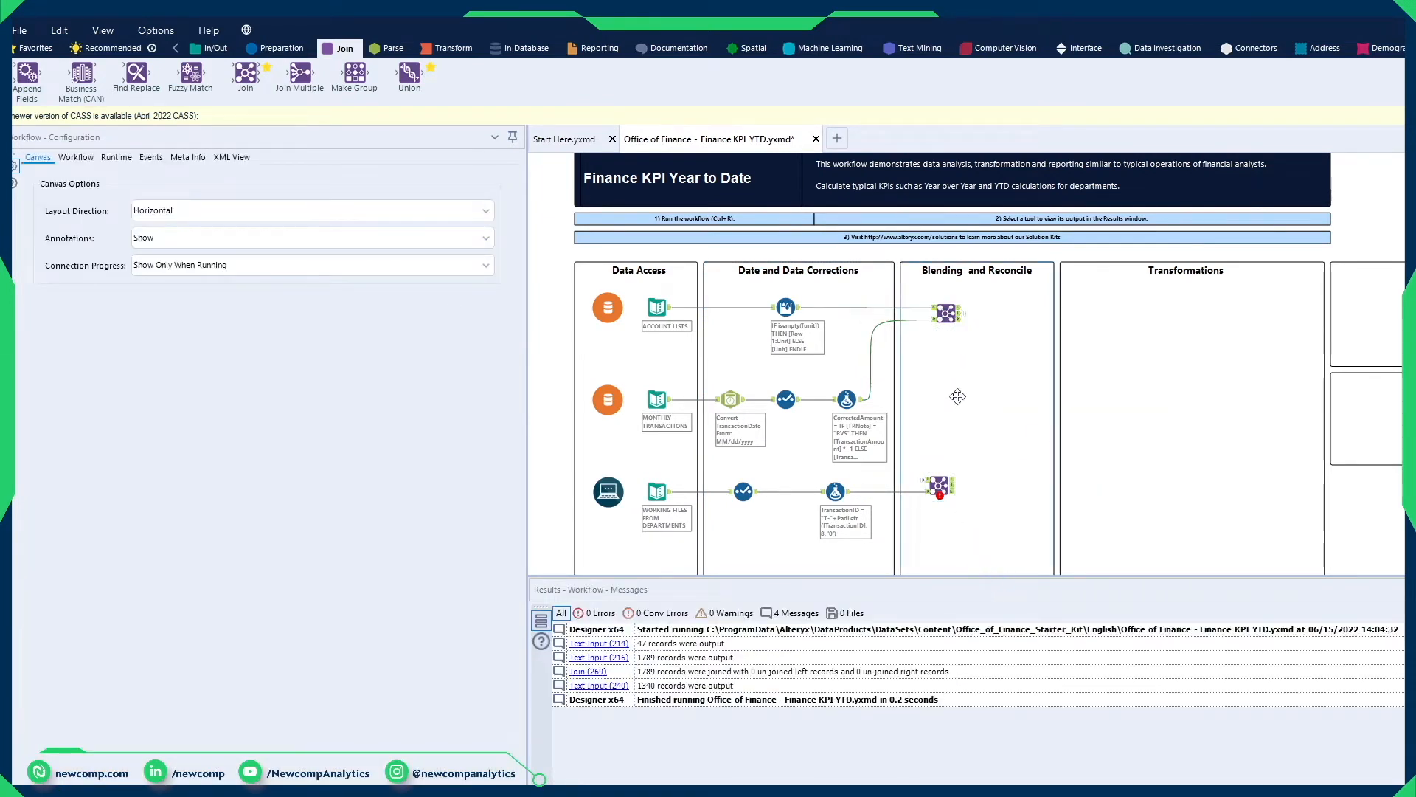
Step: Select both Join tools under Blending and Reconcile and align them vertically
{"action": "left_click", "coordinate": [950, 314]}
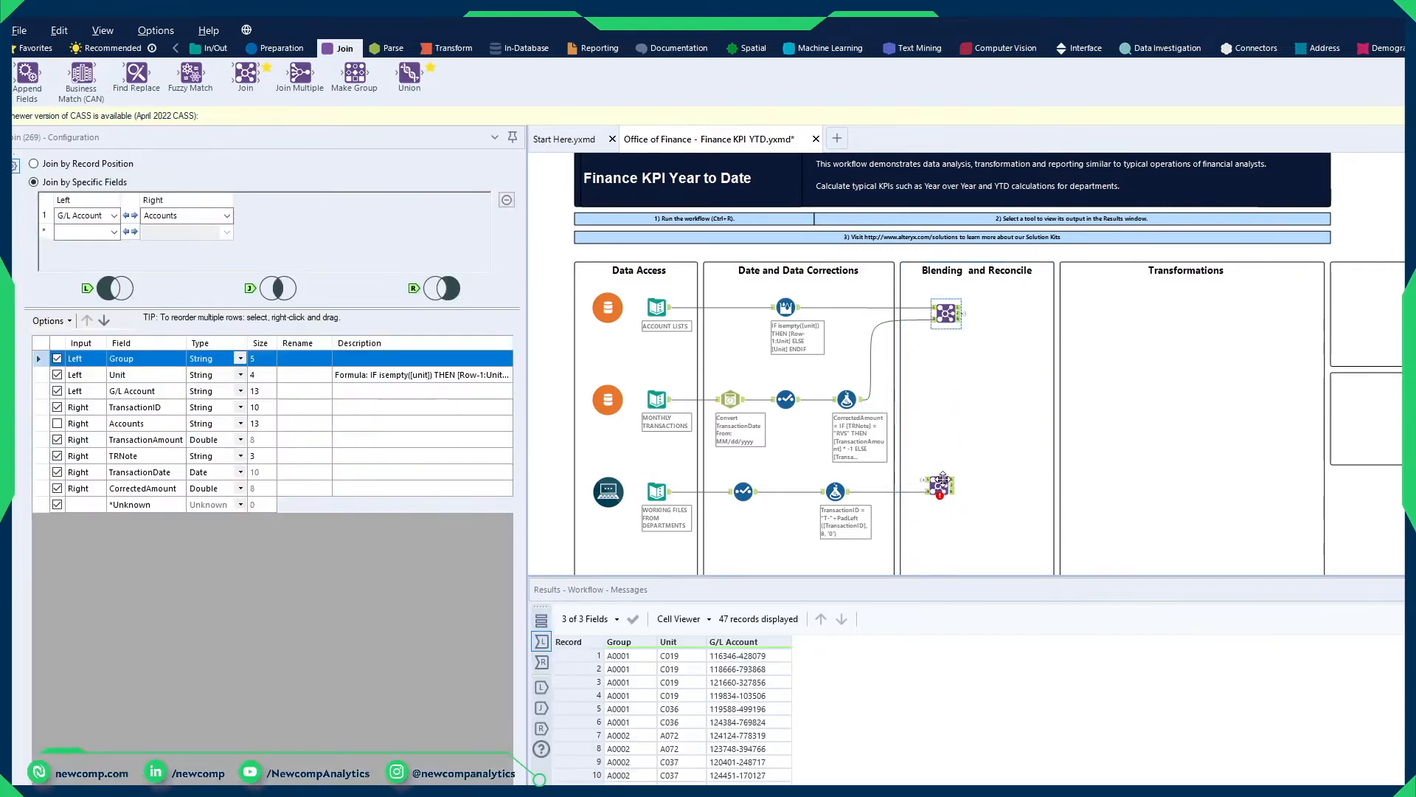
{"action": "left_click", "coordinate": [944, 486], "text": "ctrl"}
{"action": "right_click", "coordinate": [950, 489]}
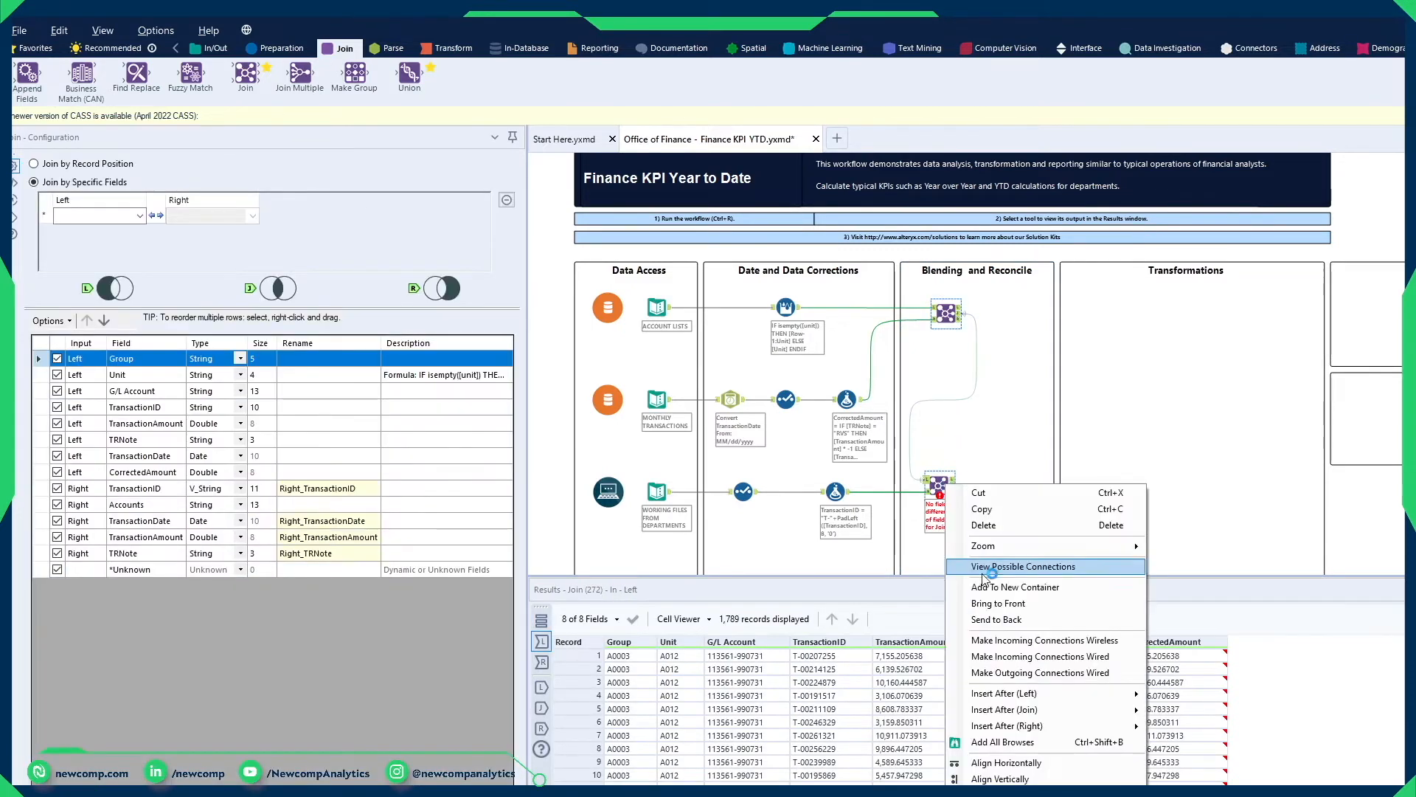
{"action": "left_click", "coordinate": [1053, 776]}
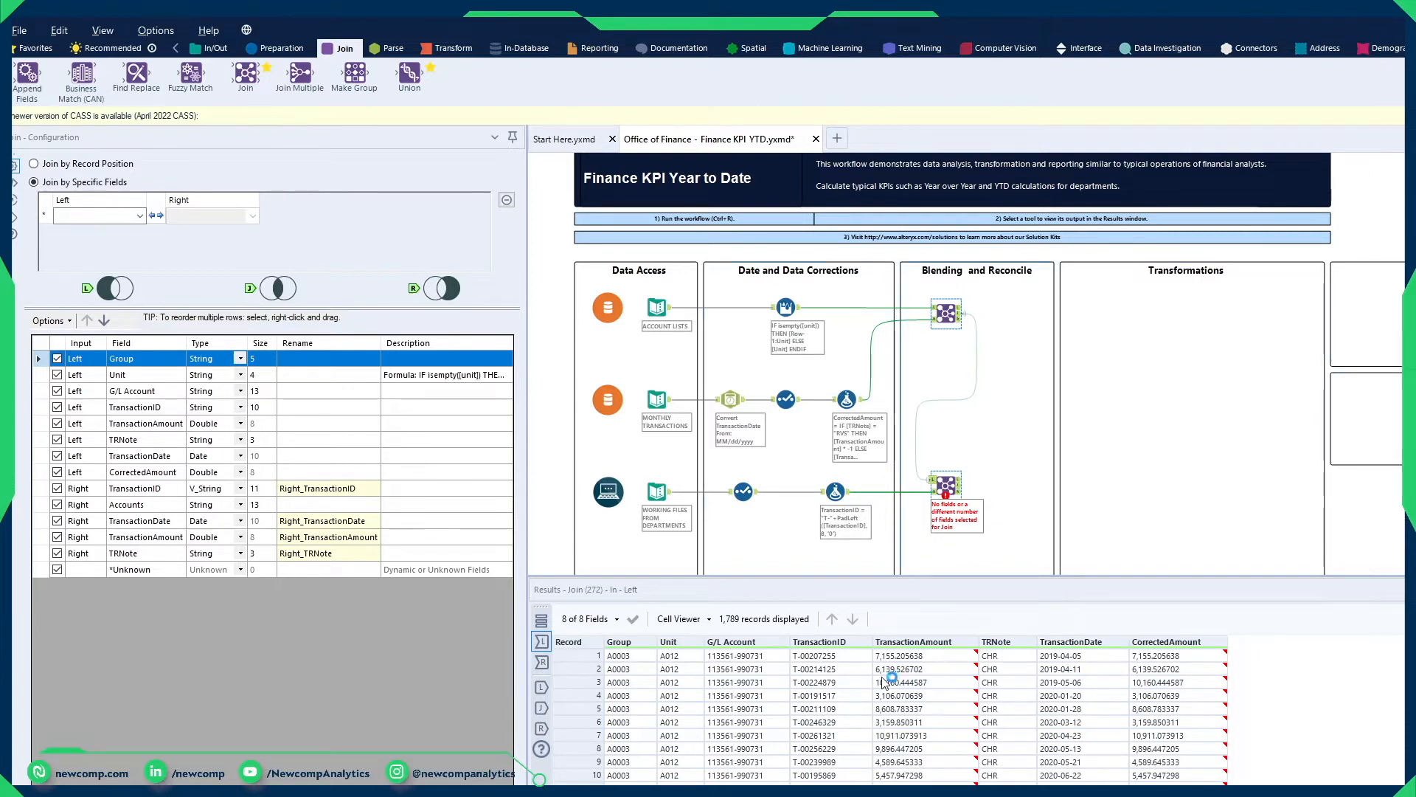
Step: Set the second Join to match TransactionID with TransactionID and G/L Account with Accounts
{"action": "left_click", "coordinate": [138, 215]}
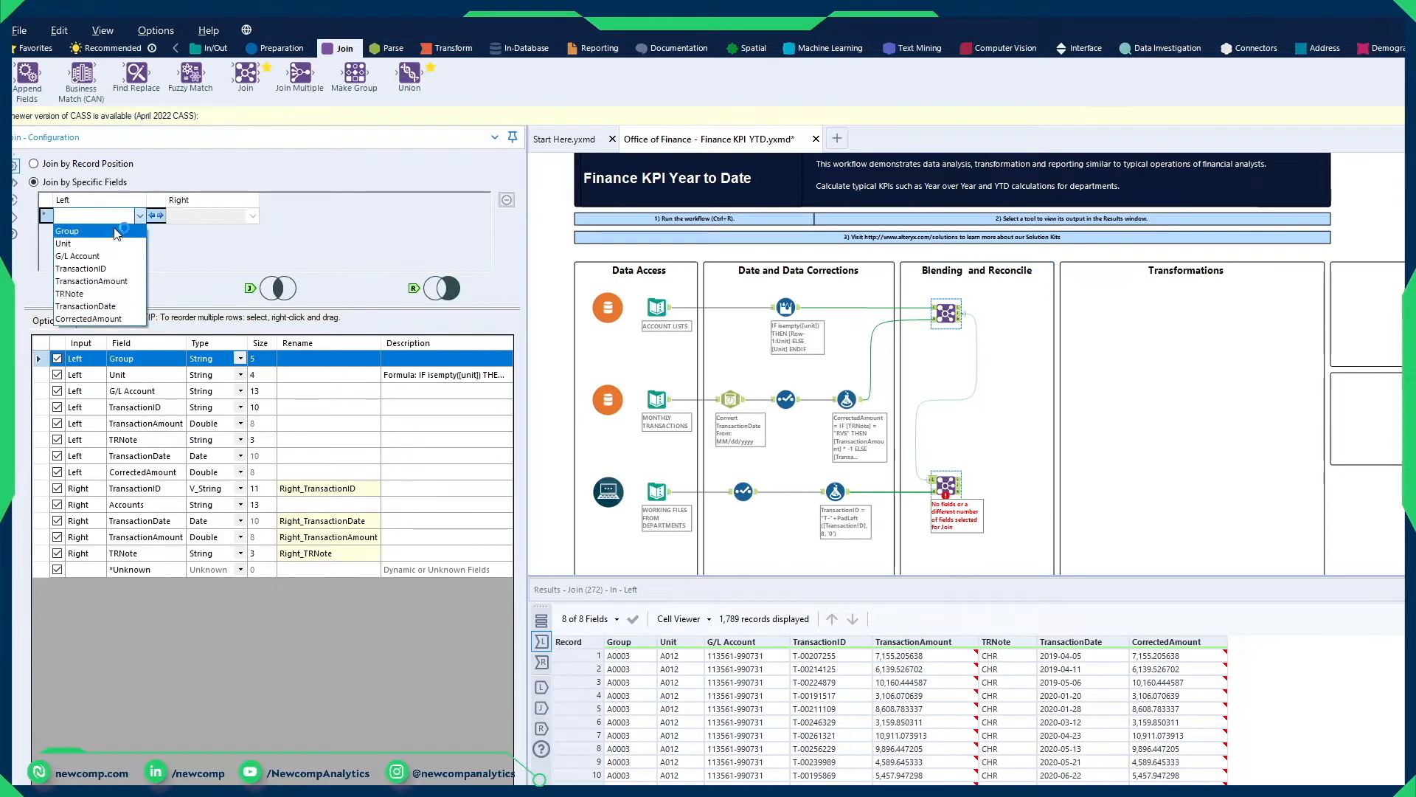
{"action": "left_click", "coordinate": [108, 270]}
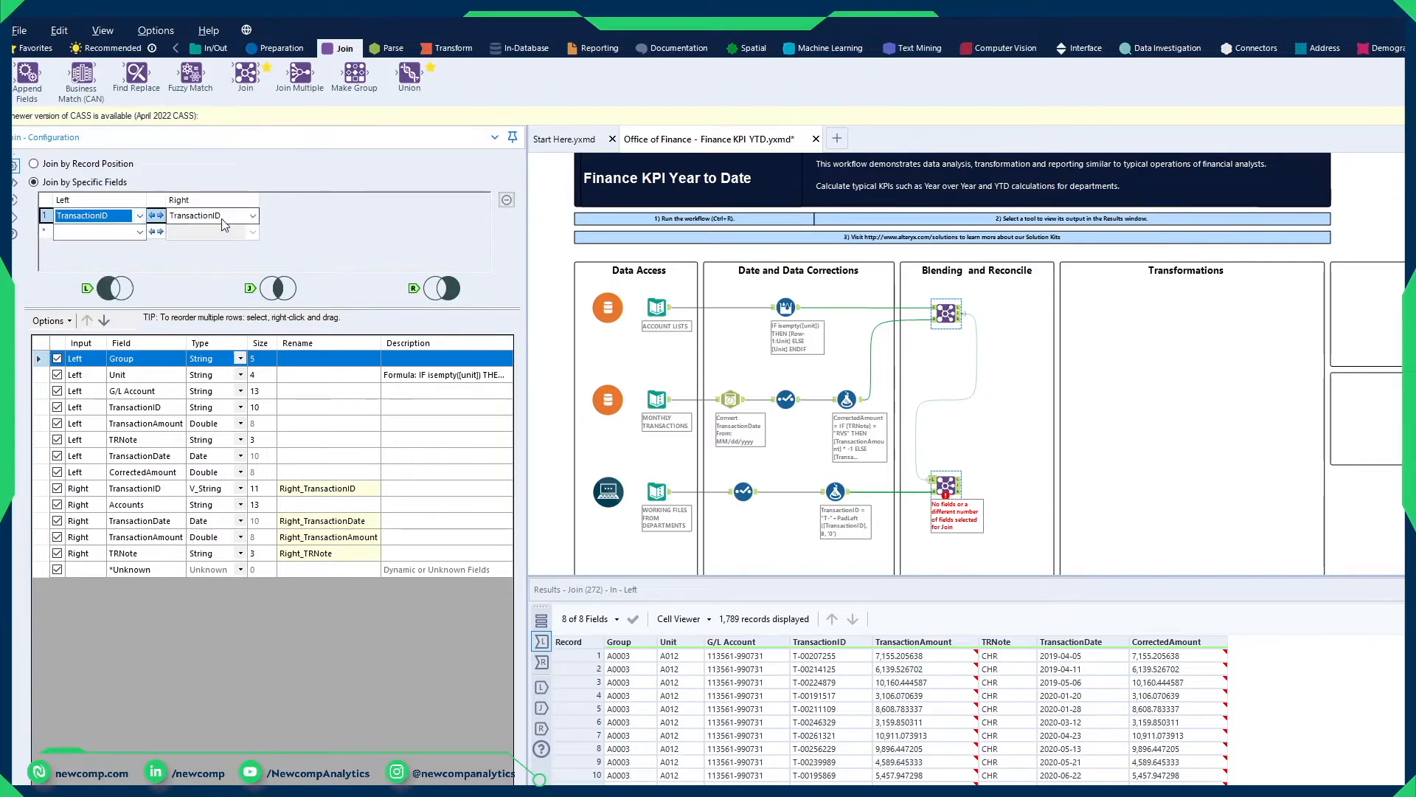
{"action": "left_click", "coordinate": [117, 233]}
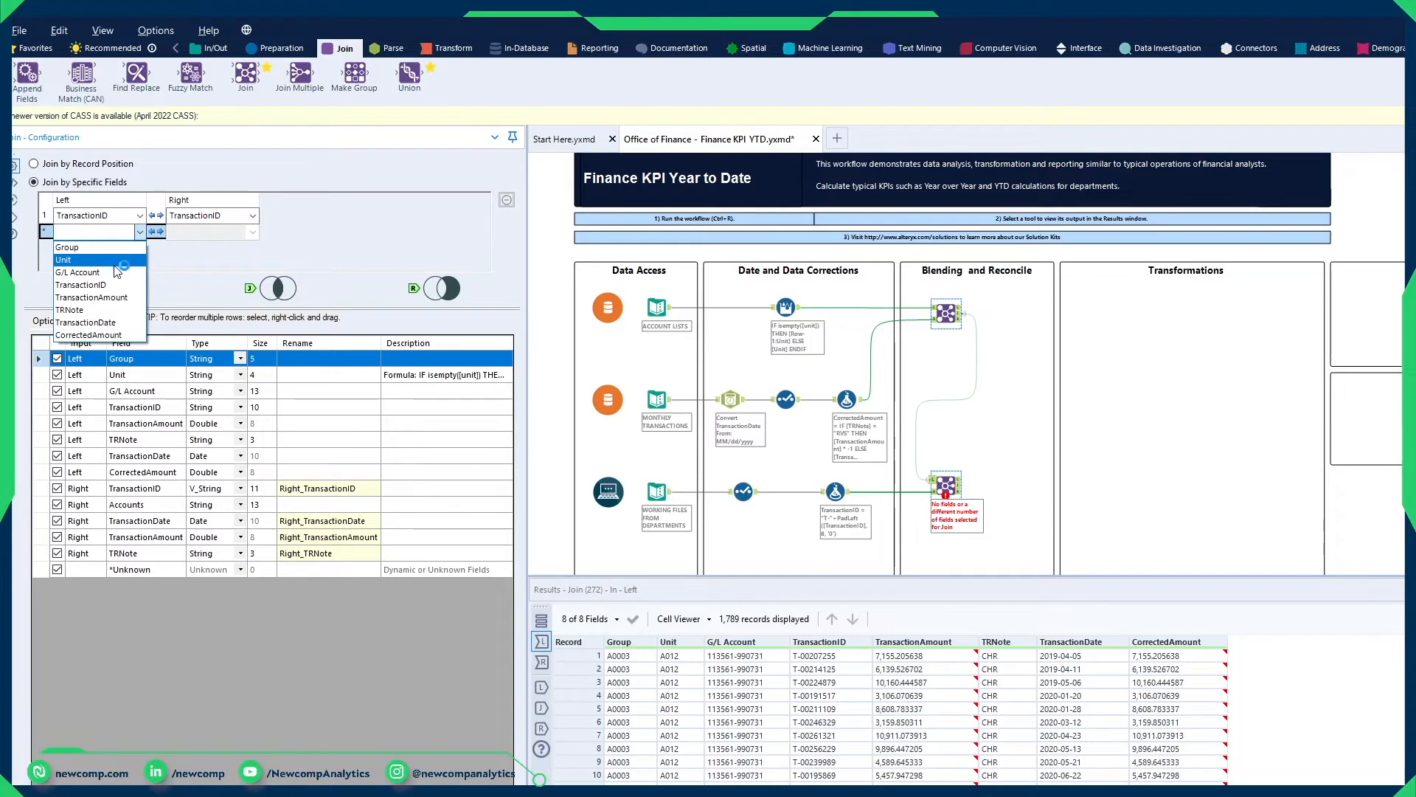
{"action": "left_click", "coordinate": [111, 273]}
{"action": "left_click", "coordinate": [195, 235]}
{"action": "left_click", "coordinate": [205, 264]}
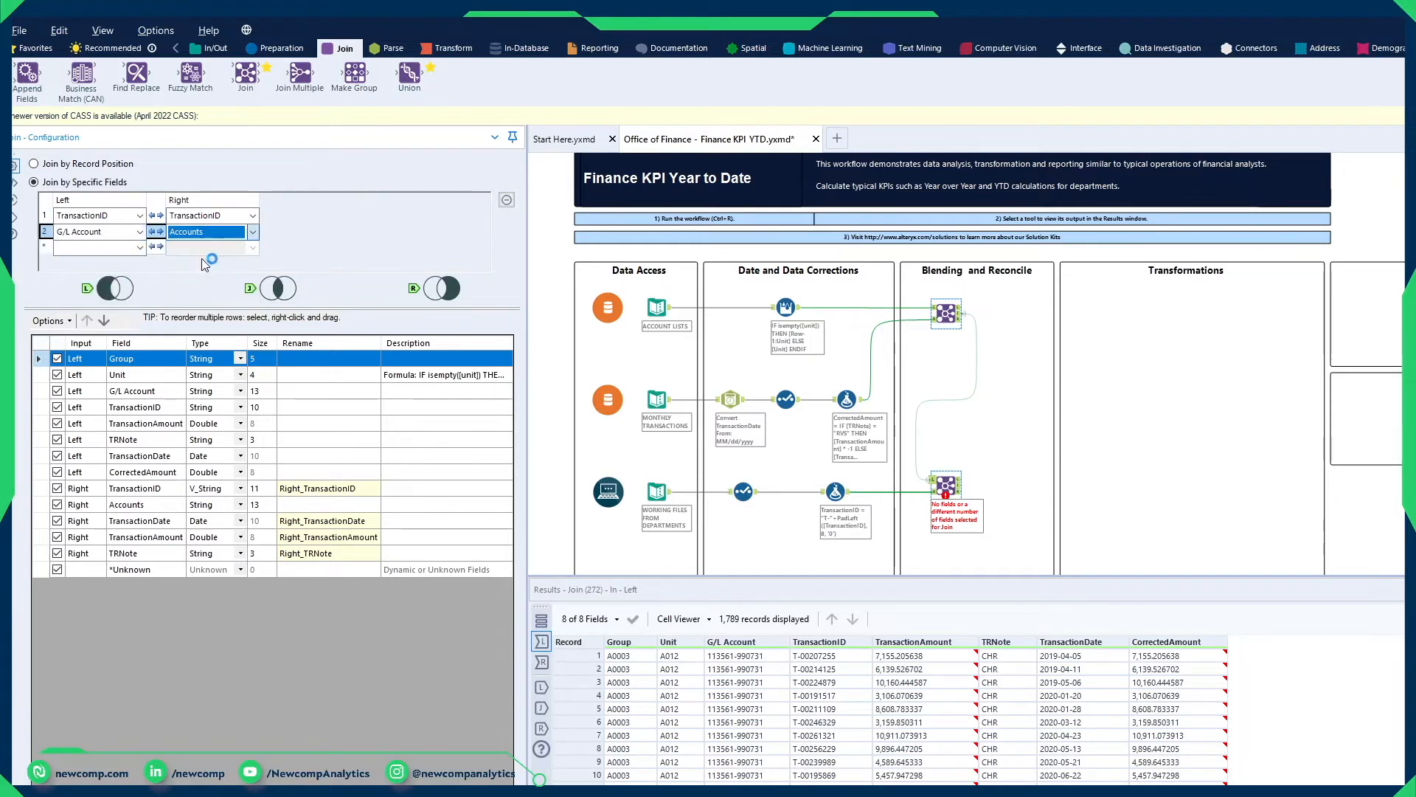
Step: Add TRNote and TransactionDate as the third and fourth matching field pairs of the second Join
{"action": "left_click", "coordinate": [124, 246]}
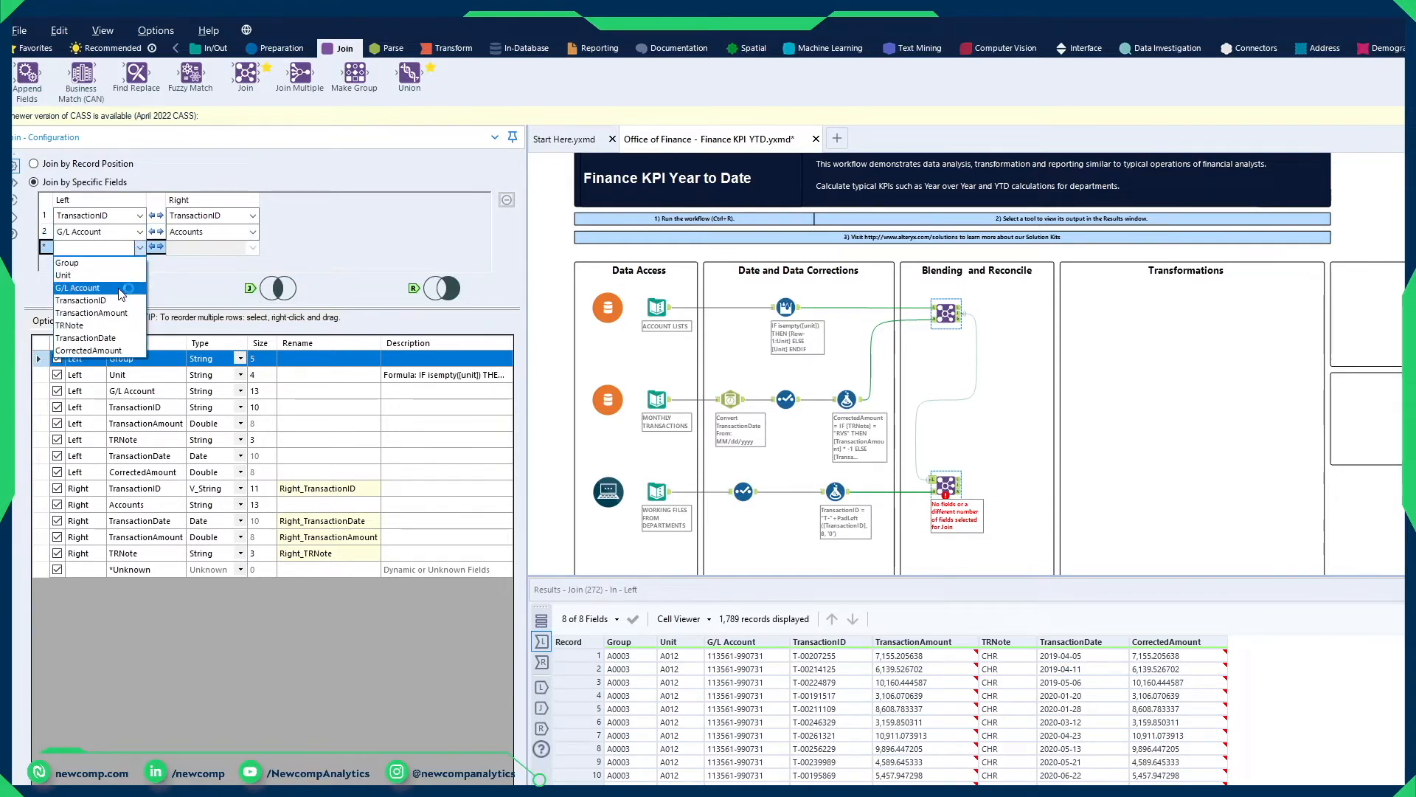
{"action": "left_click", "coordinate": [107, 326]}
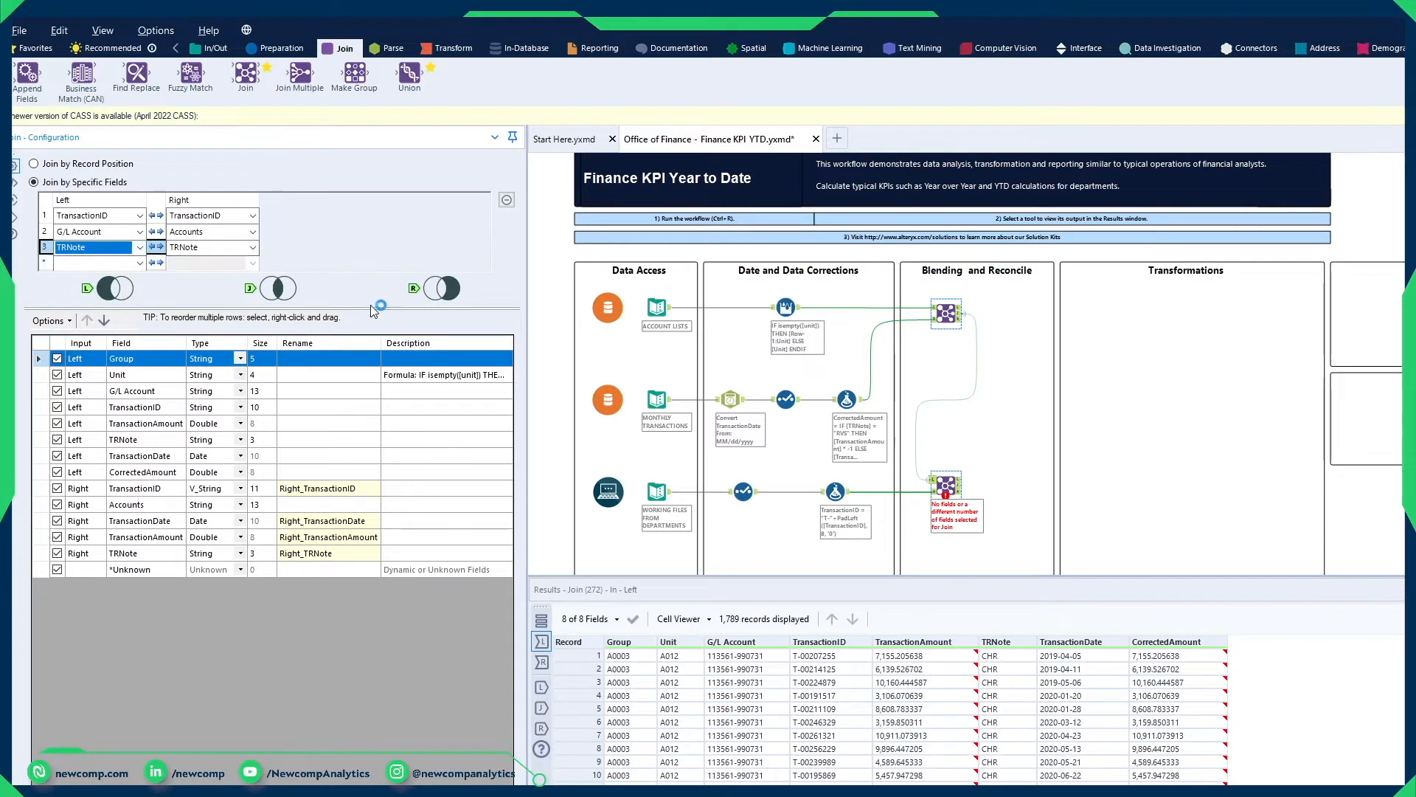
{"action": "left_click", "coordinate": [136, 263]}
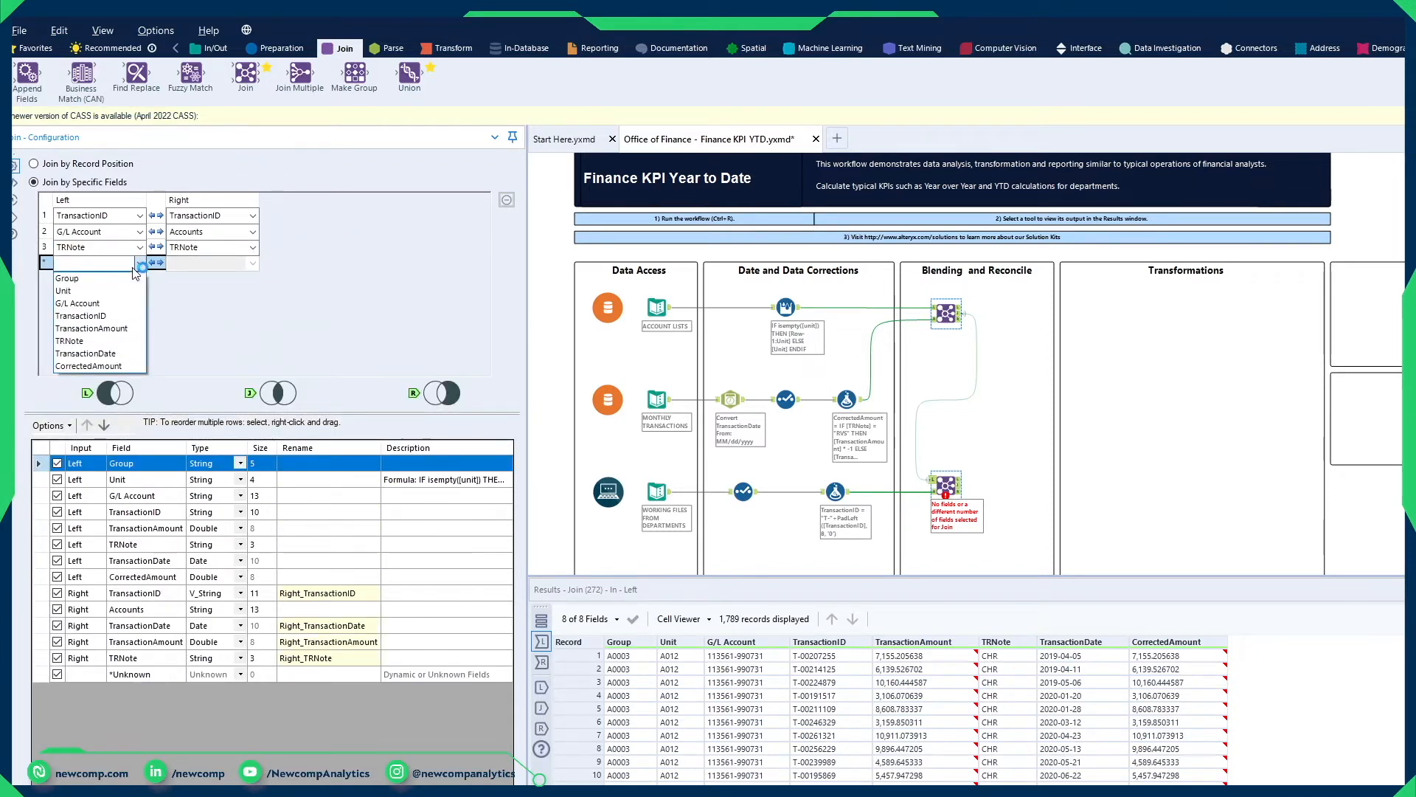
{"action": "left_click", "coordinate": [127, 353]}
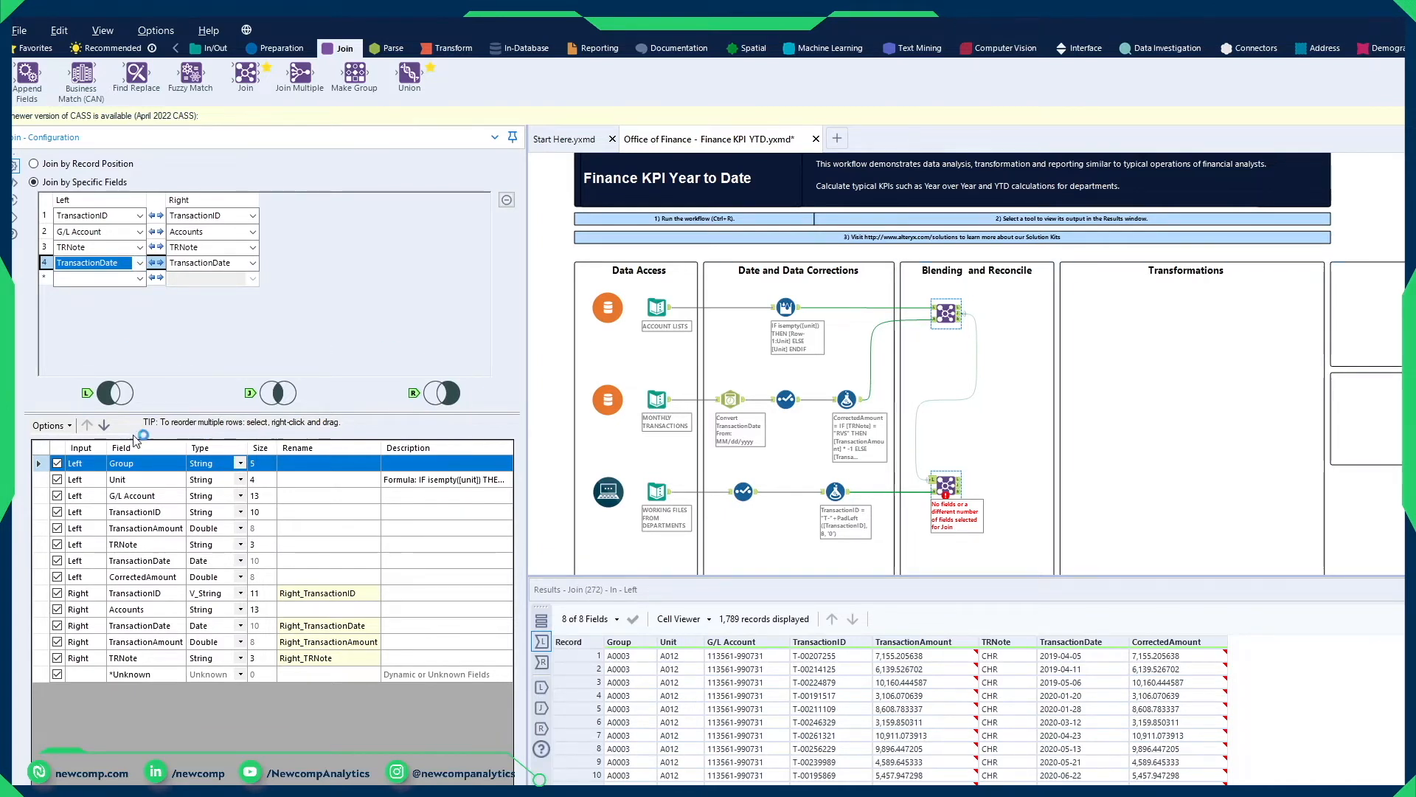
Step: Exclude the left input's Group, Unit, G/L Account, TransactionID, TRNote, TransactionDate and CorrectedAmount fields from the second Join's output
{"action": "left_click", "coordinate": [57, 464]}
{"action": "left_click", "coordinate": [57, 479]}
{"action": "left_click", "coordinate": [66, 496]}
{"action": "left_click", "coordinate": [57, 512]}
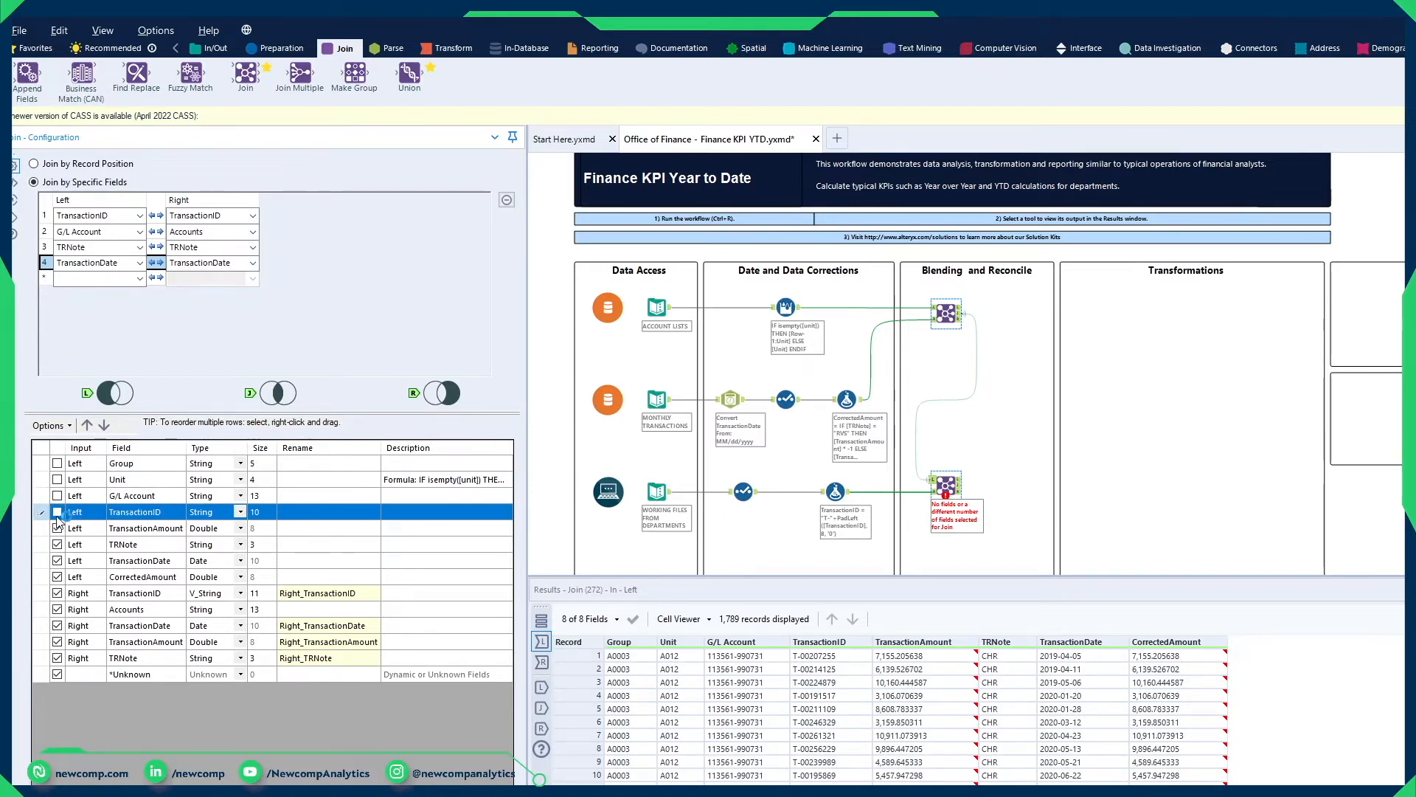
{"action": "left_click", "coordinate": [57, 545]}
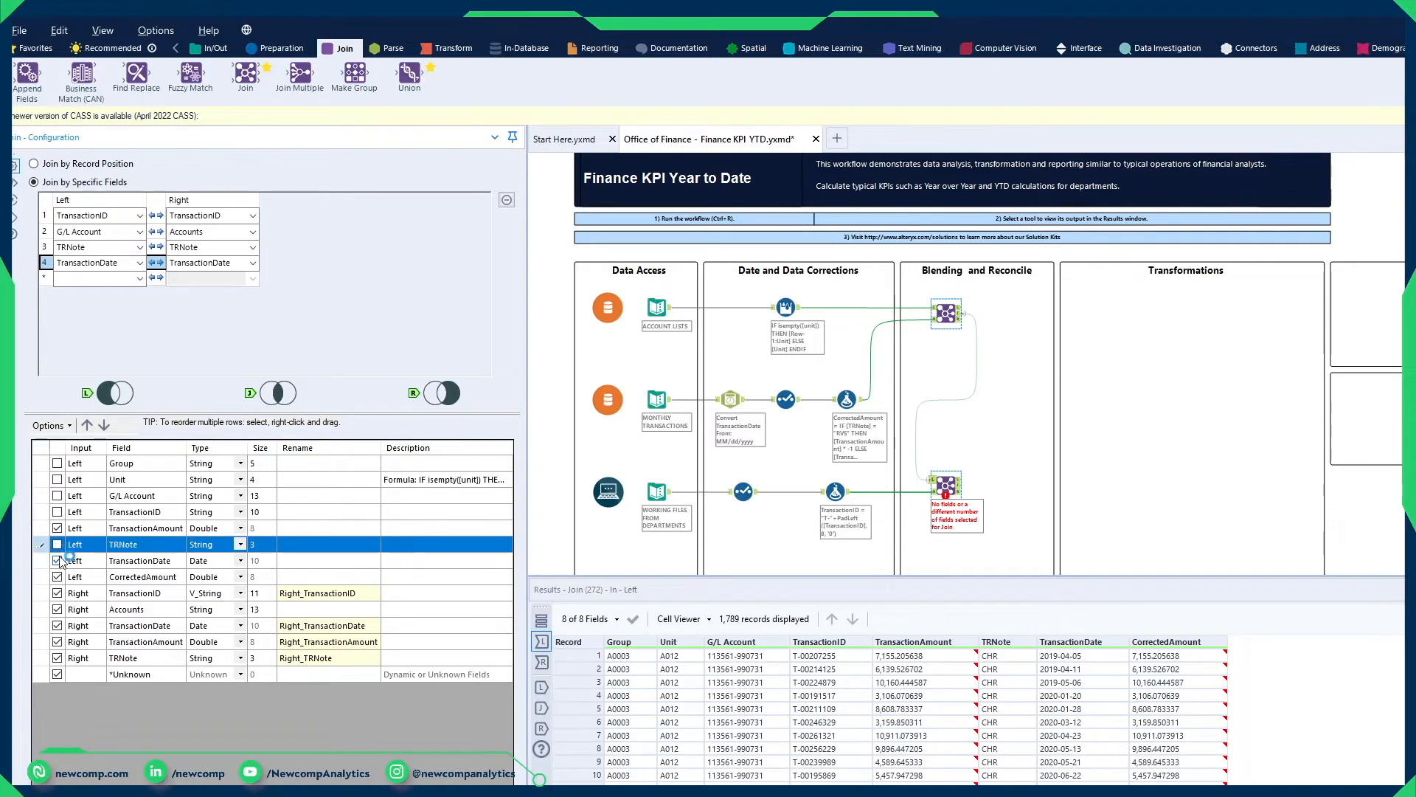
{"action": "left_click", "coordinate": [58, 561]}
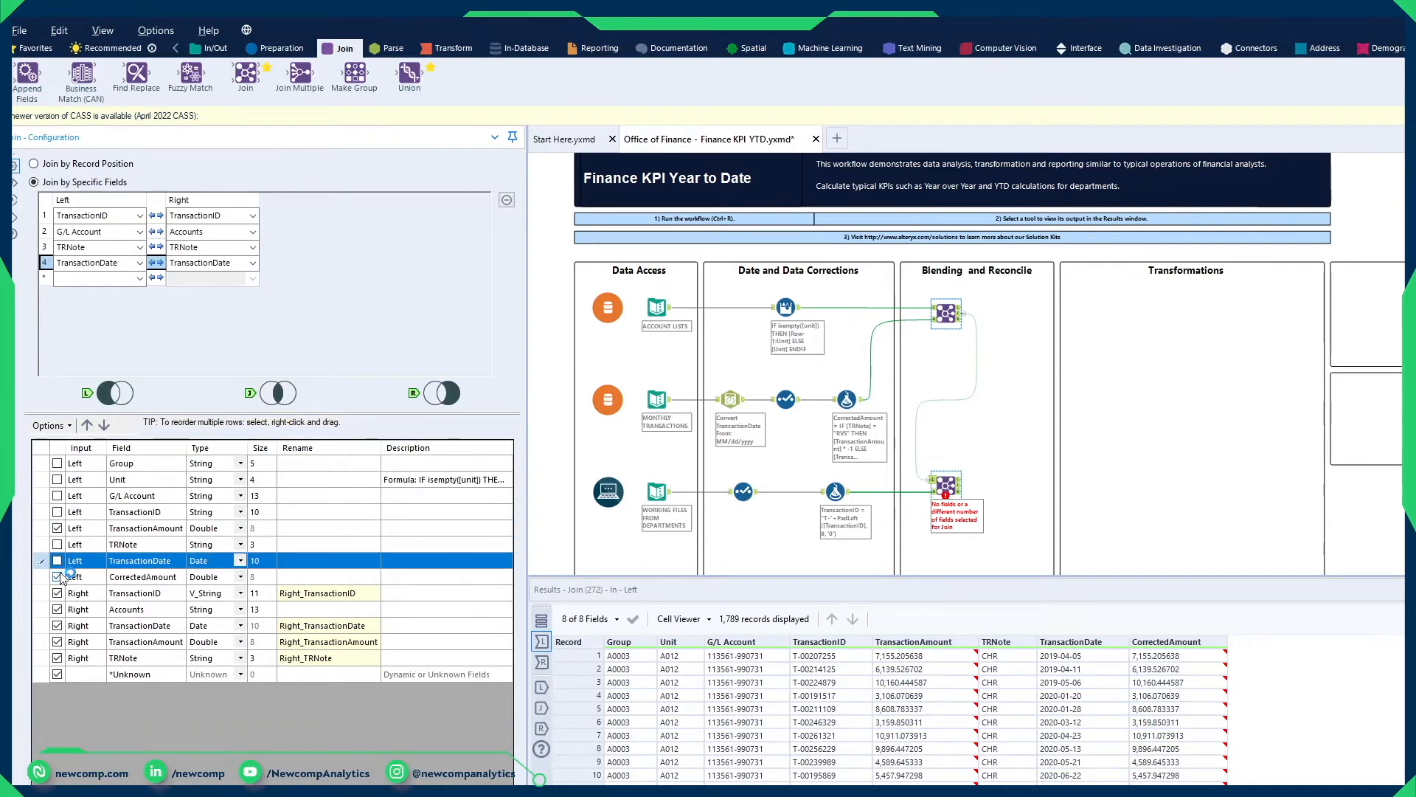
{"action": "left_click", "coordinate": [57, 577]}
Step: Clear the rename of the right input's TransactionID and exclude the right Accounts and TransactionAmount fields from the output
{"action": "left_click", "coordinate": [322, 597]}
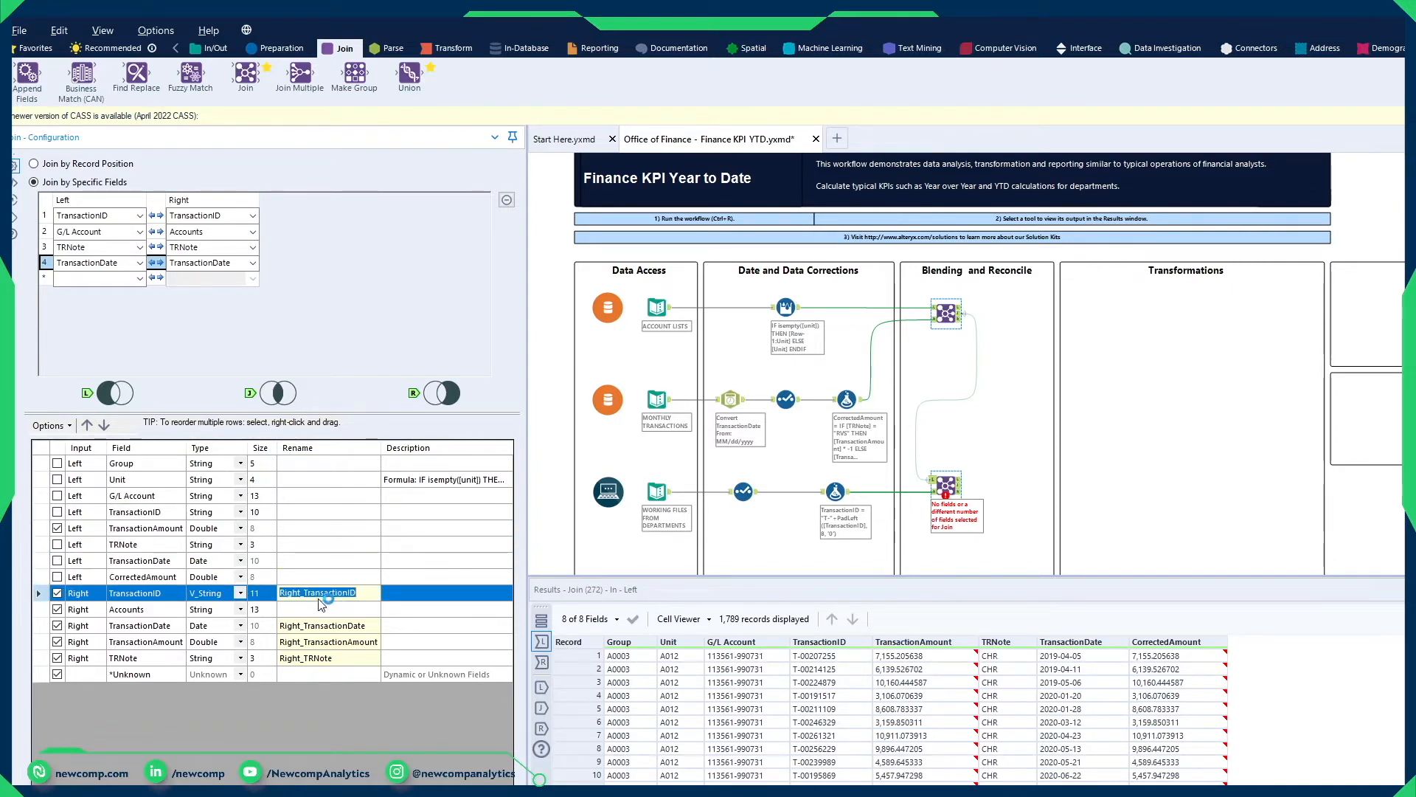
{"action": "key", "text": "BackSpace"}
{"action": "left_click", "coordinate": [403, 573]}
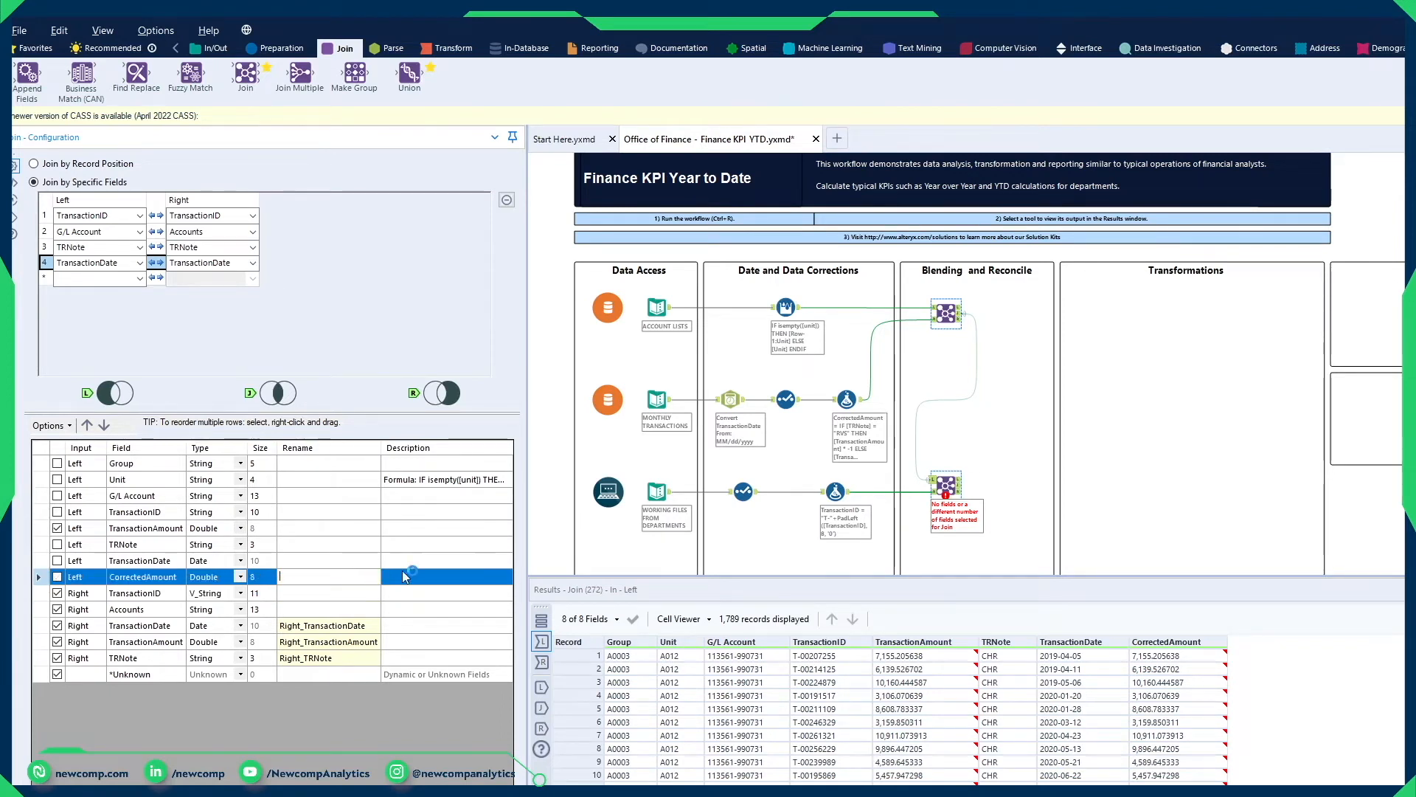
{"action": "left_click", "coordinate": [59, 610]}
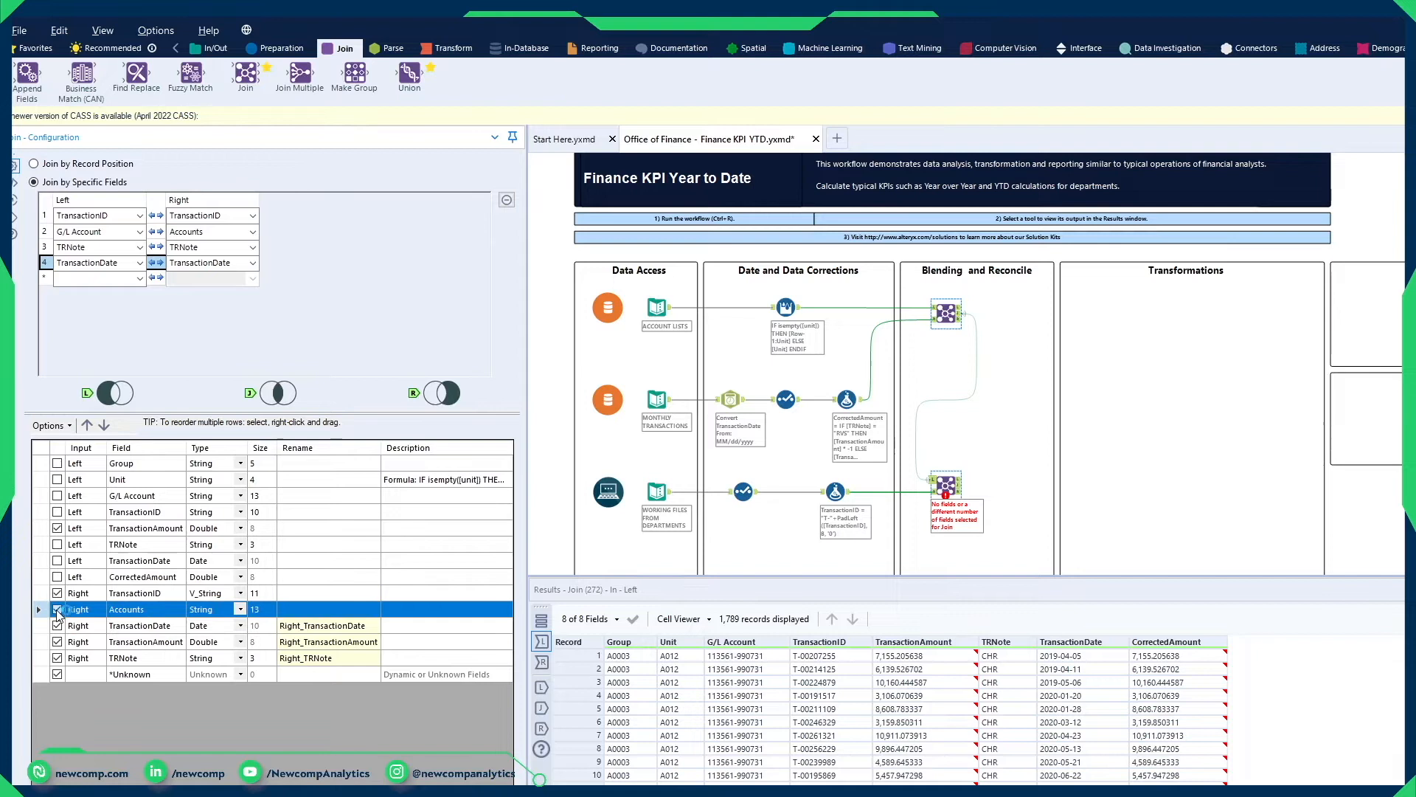
{"action": "left_click", "coordinate": [57, 646]}
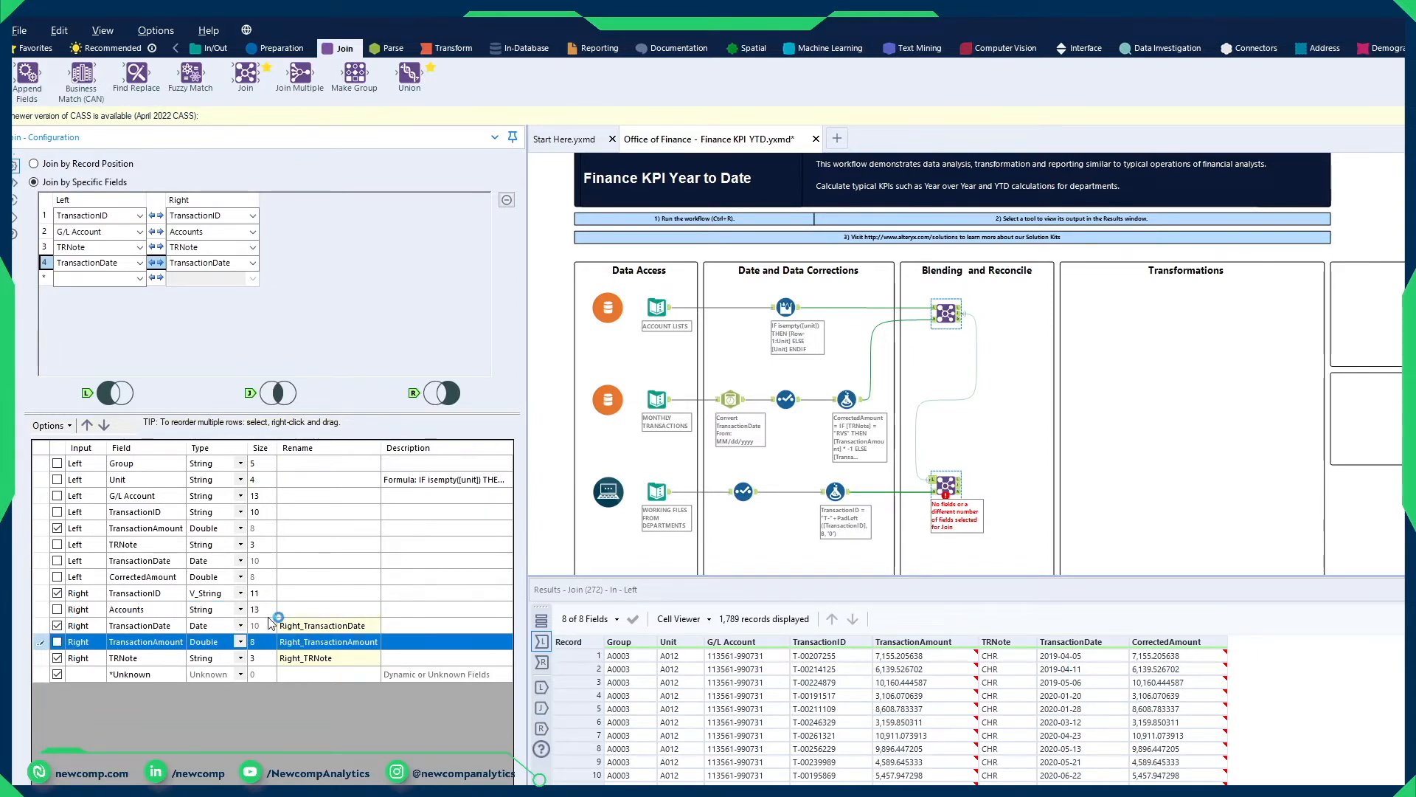
Step: Clear the renames of the right input's TransactionDate, TransactionAmount and TRNote fields
{"action": "left_click", "coordinate": [322, 626]}
{"action": "key", "text": "Delete"}
{"action": "key", "text": "Down"}
{"action": "key", "text": "Delete"}
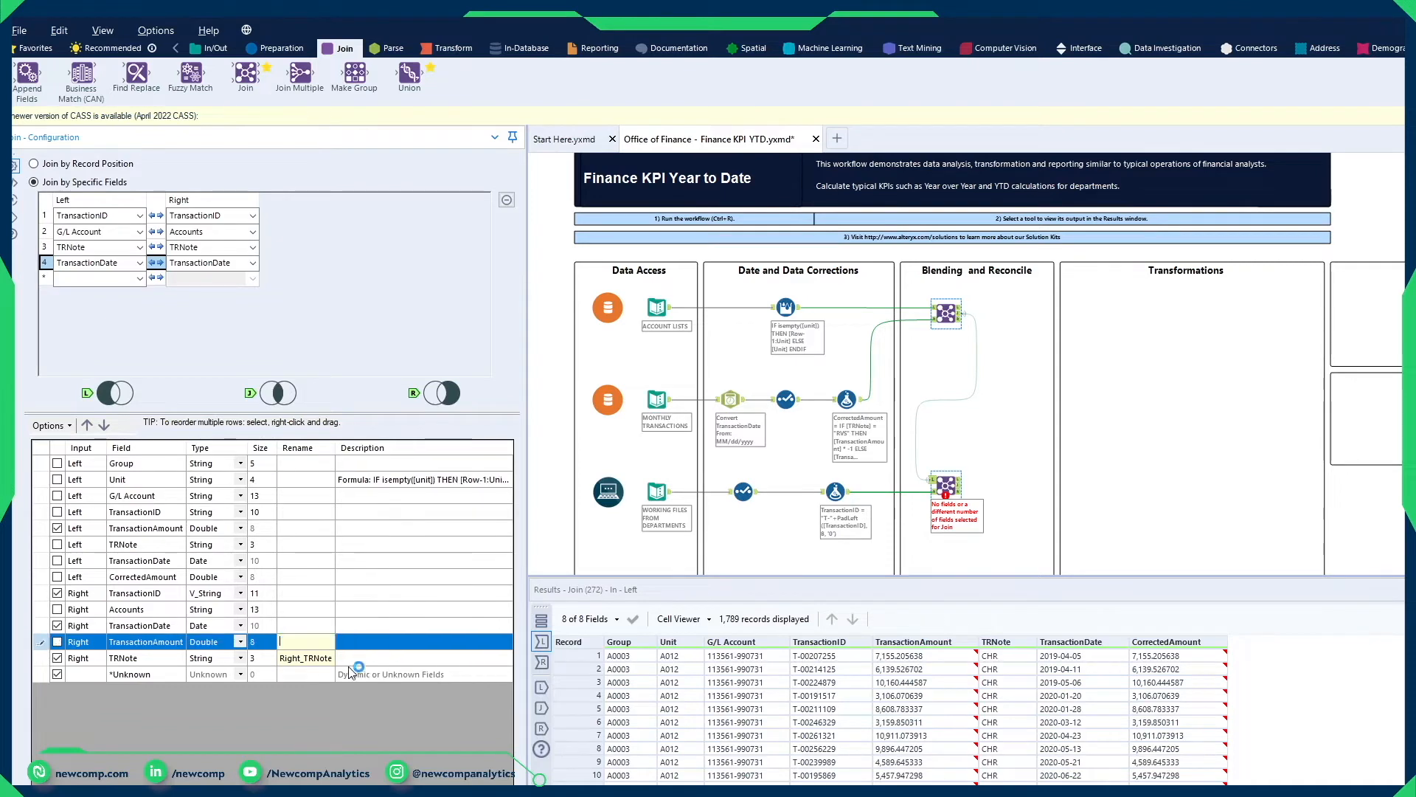
{"action": "key", "text": "Down"}
{"action": "key", "text": "Delete"}
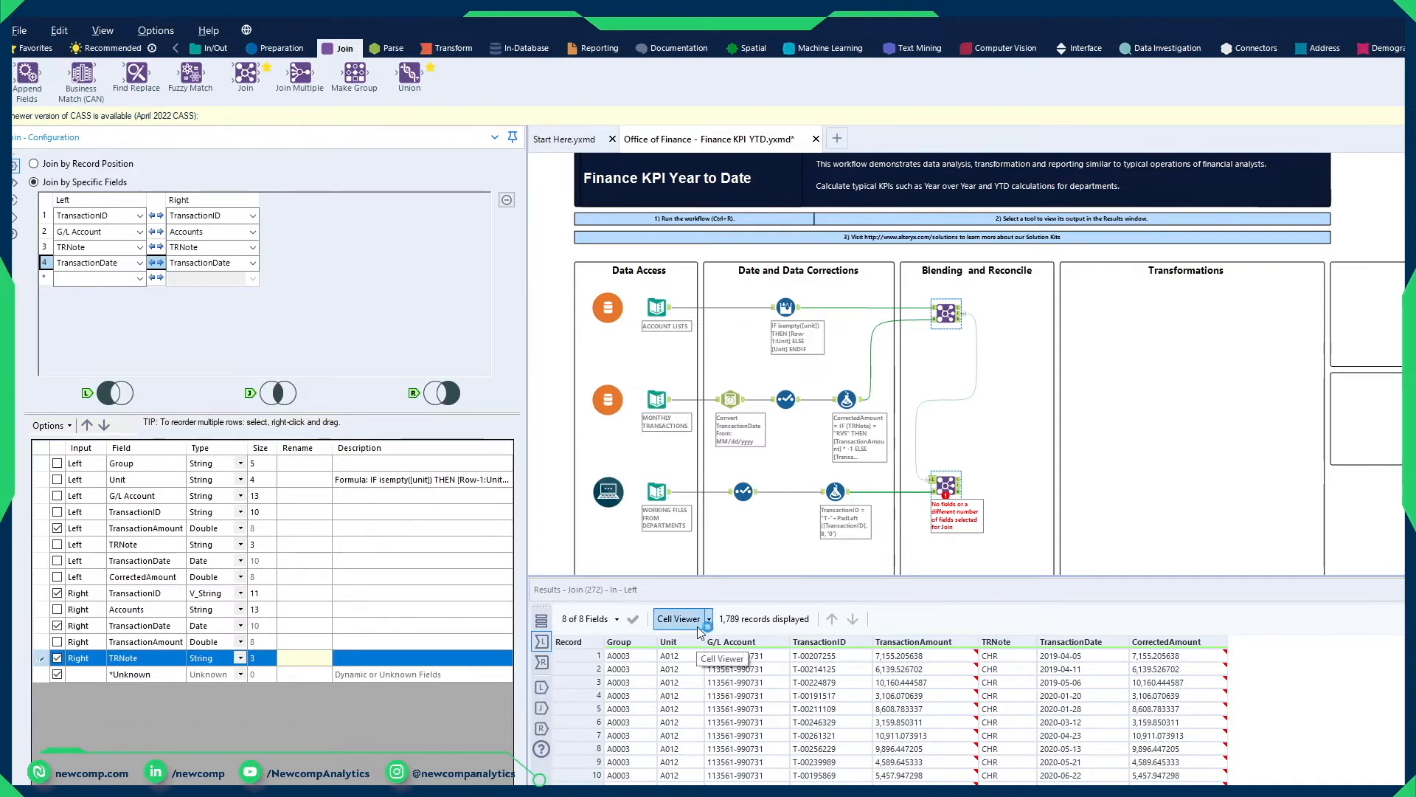
Step: Run the workflow and compare the second Join's matched records with the department working files input
{"action": "key", "text": "ctrl+r"}
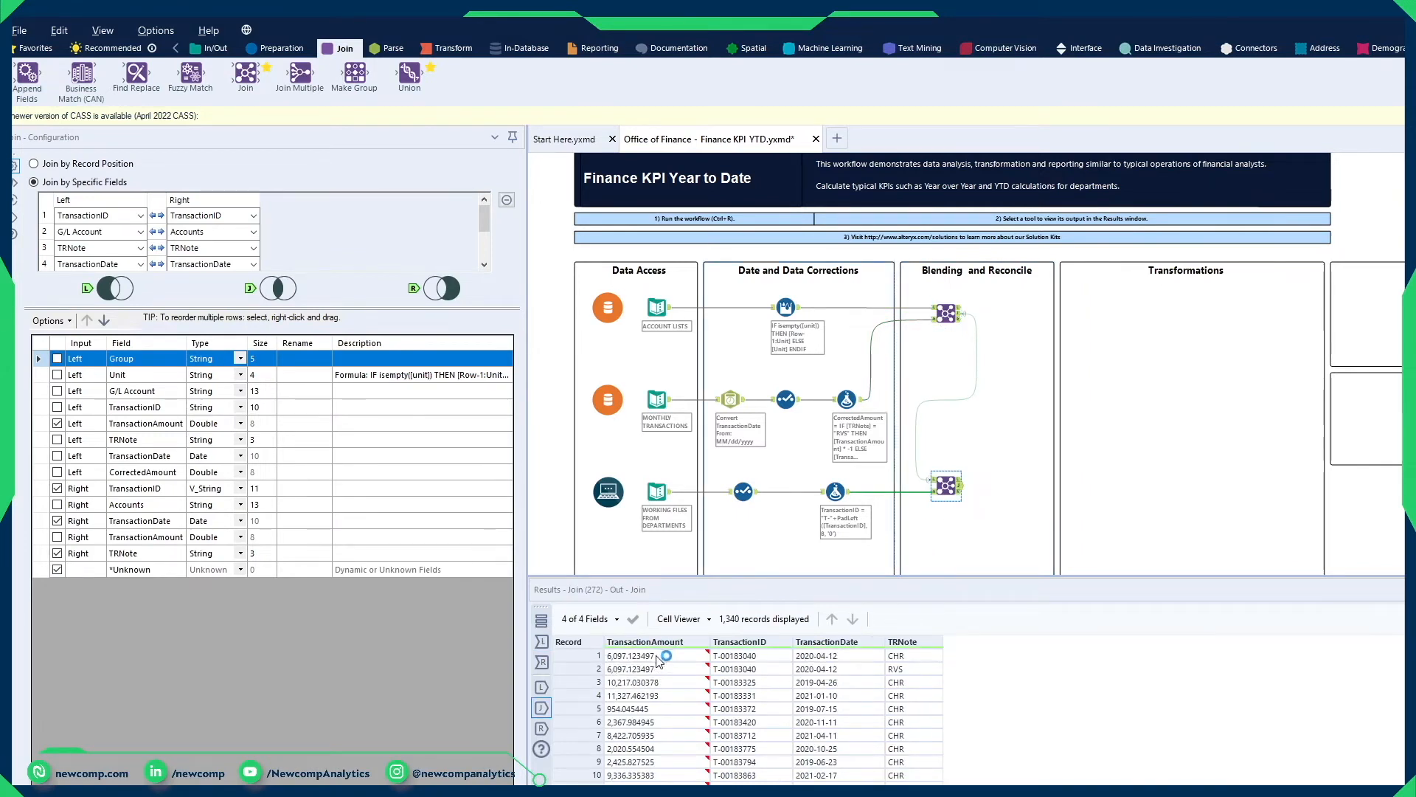
{"action": "left_click", "coordinate": [631, 656]}
{"action": "key", "text": "ctrl+a"}
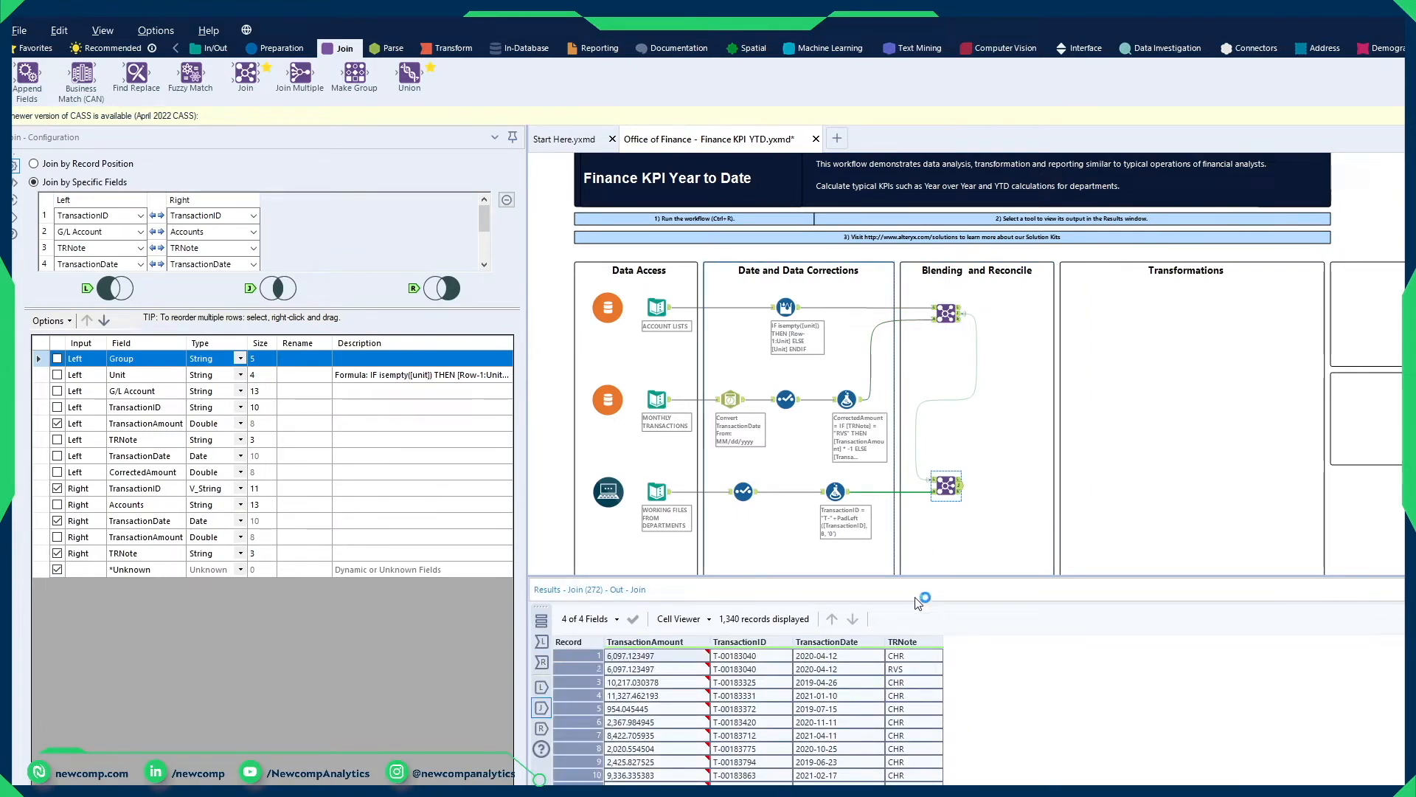
{"action": "left_click", "coordinate": [657, 491]}
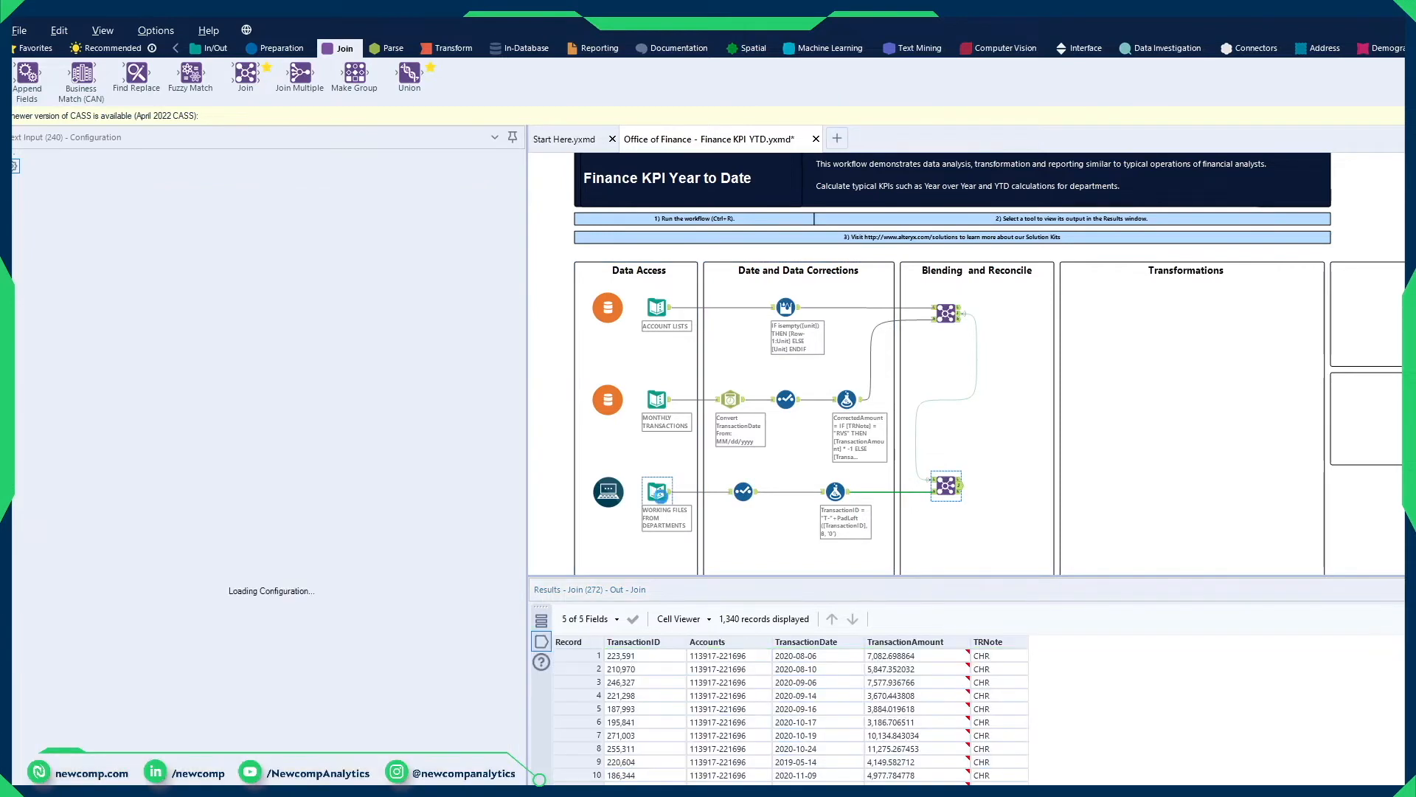
{"action": "left_click", "coordinate": [962, 487]}
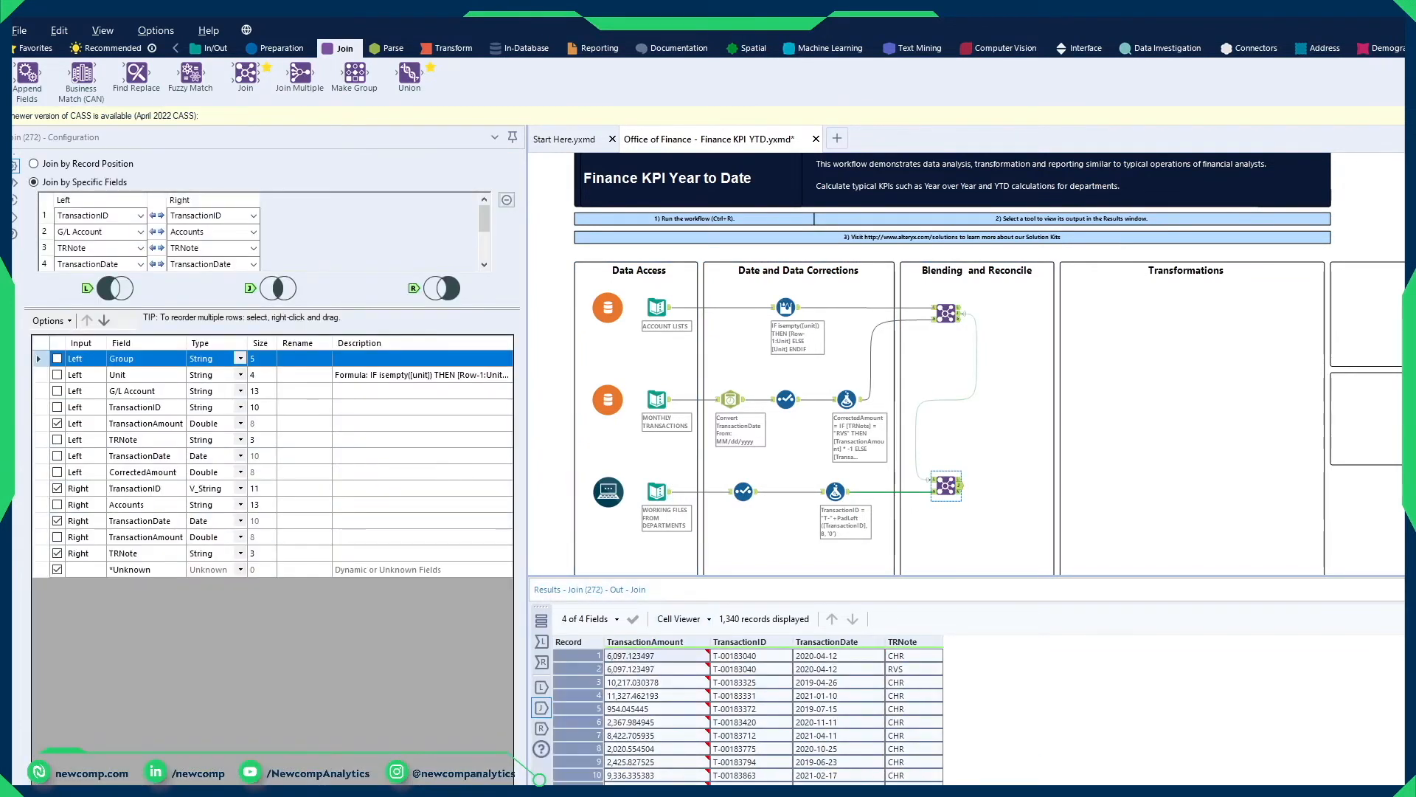
Step: Examine the unmatched left records of the second Join, including their Group, Unit, G/L Account and CorrectedAmount values
{"action": "left_click", "coordinate": [959, 479]}
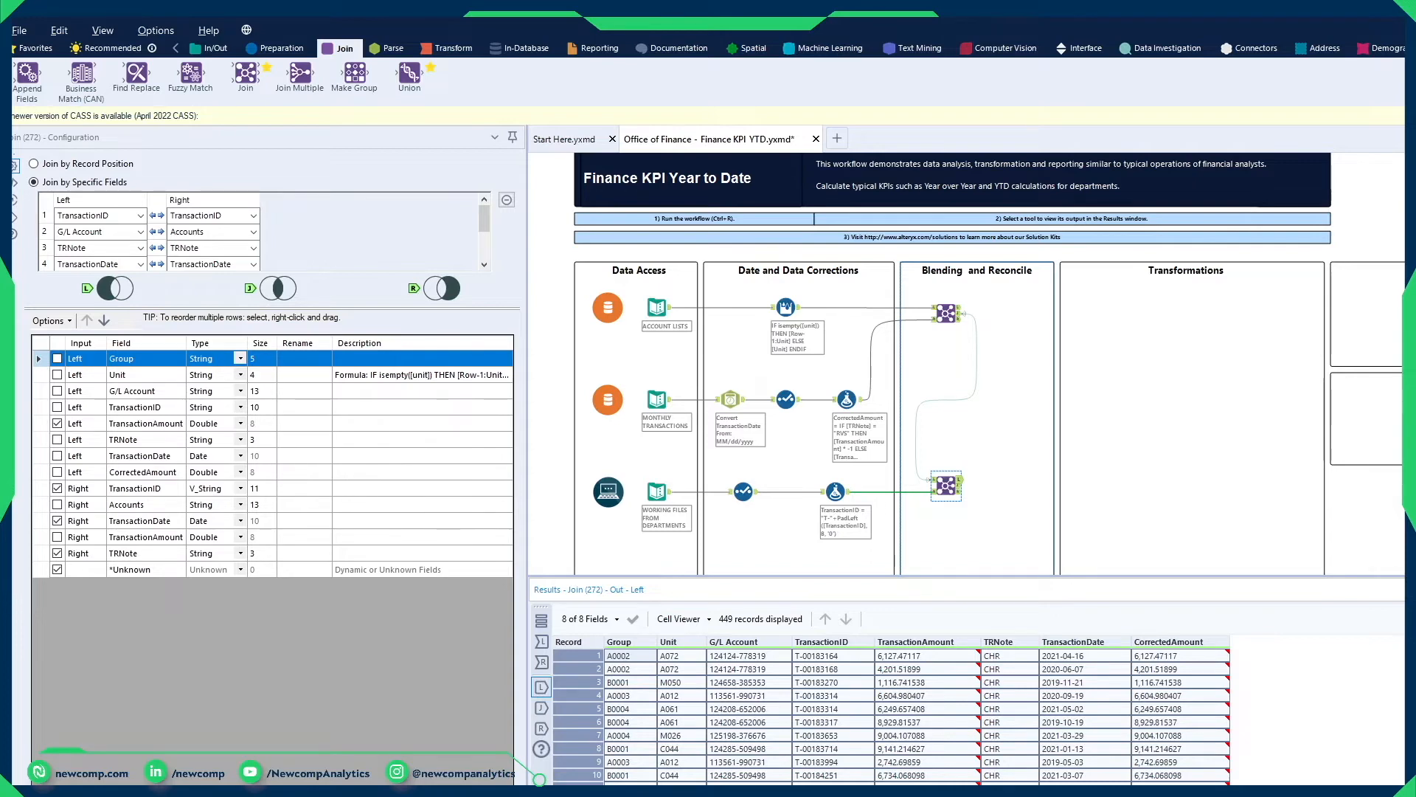
{"action": "scroll", "coordinate": [794, 731], "scroll_direction": "down", "scroll_amount": 10}
{"action": "scroll", "coordinate": [795, 731], "scroll_direction": "down", "scroll_amount": 14}
{"action": "scroll", "coordinate": [795, 731], "scroll_direction": "up", "scroll_amount": 5}
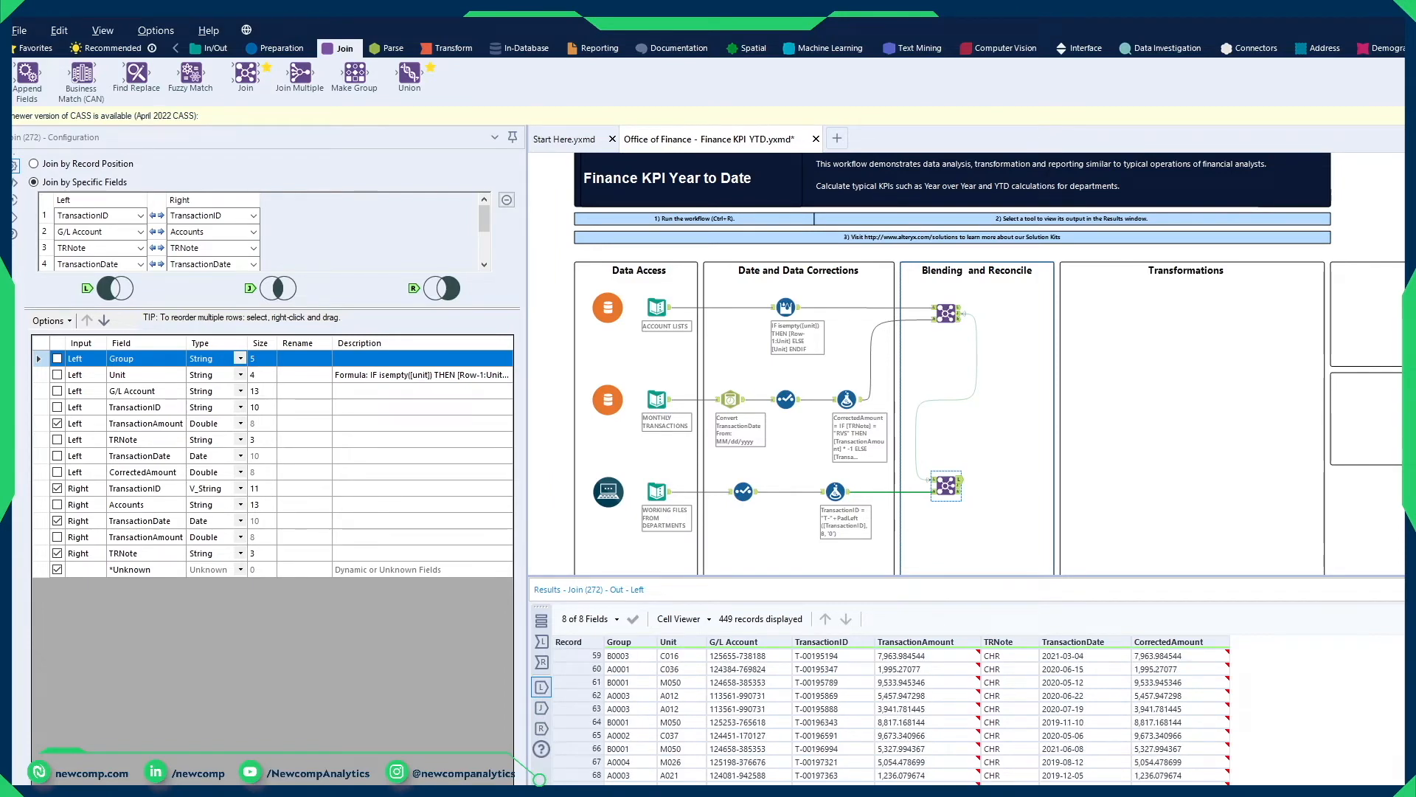
{"action": "scroll", "coordinate": [794, 730], "scroll_direction": "up", "scroll_amount": 19}
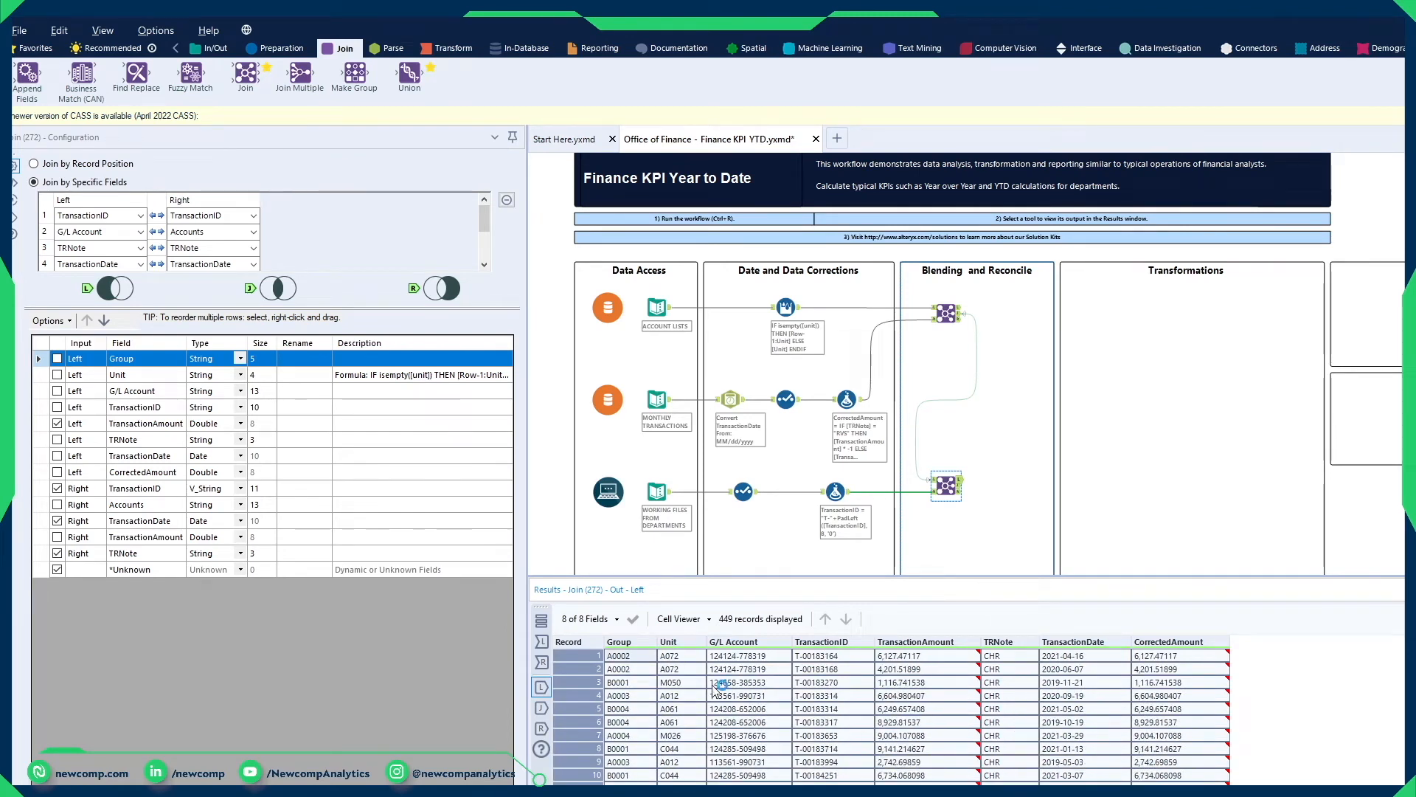
{"action": "left_click", "coordinate": [639, 657]}
{"action": "scroll", "coordinate": [1003, 685], "scroll_direction": "down", "scroll_amount": 5}
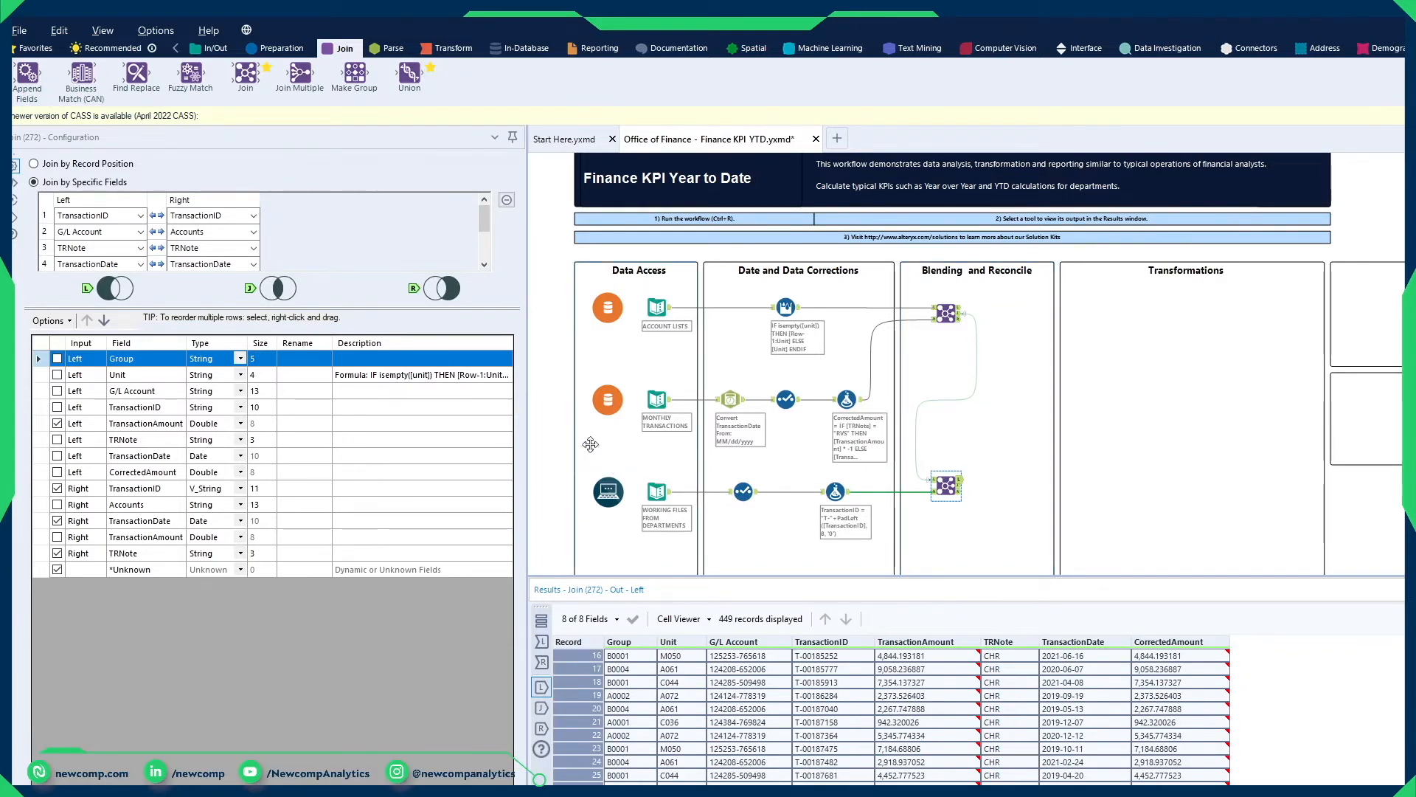
Step: Add an Output Data tool beside the second Join and connect it to the Join's left unmatched output
{"action": "left_click", "coordinate": [213, 48]}
{"action": "left_click_drag", "start_coordinate": [316, 80], "coordinate": [1031, 517]}
{"action": "left_click_drag", "start_coordinate": [962, 485], "coordinate": [1019, 517]}
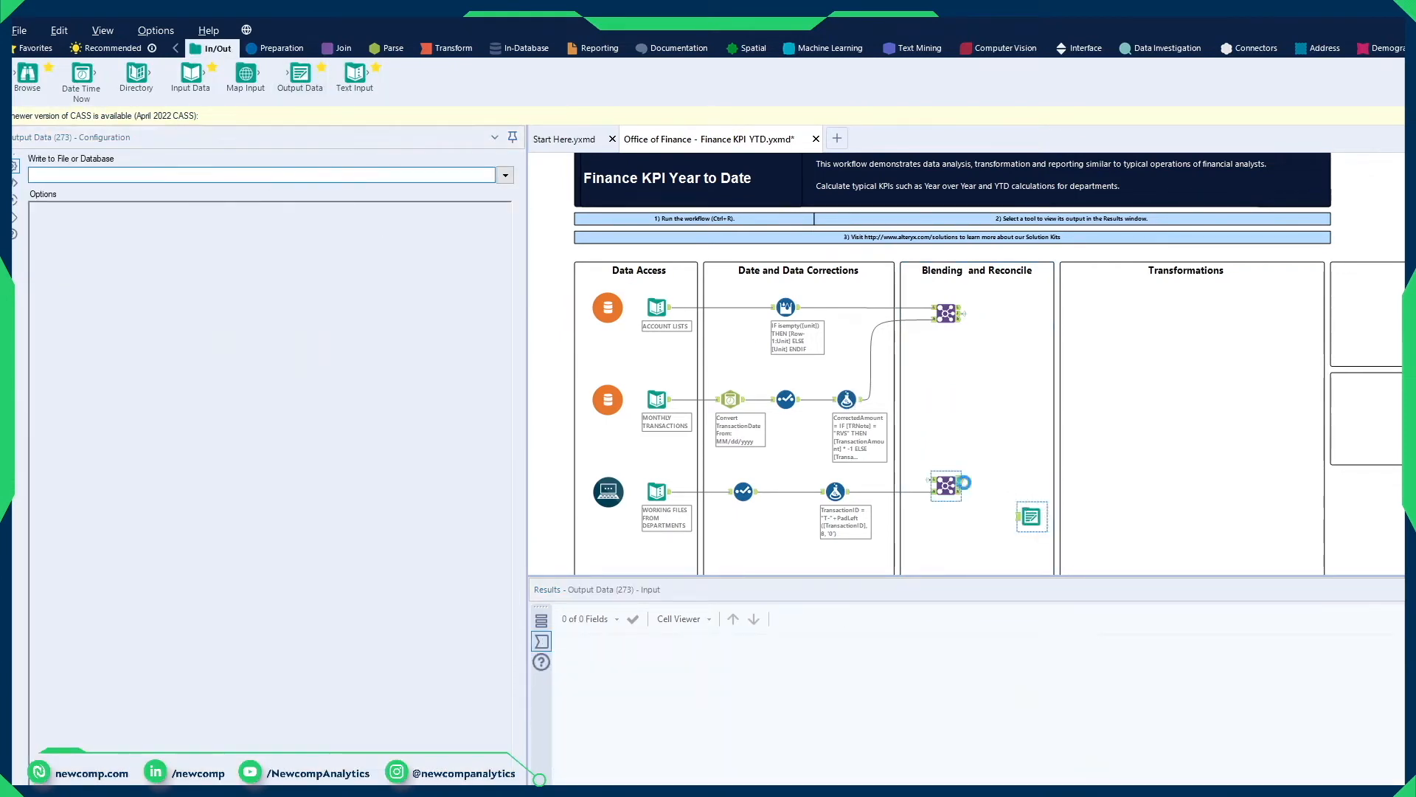
Step: Set the Output Data tool to write Sheet1 of a Microsoft Excel .xlsx file named BadCharges in the MODAXO folder, and run the workflow
{"action": "left_click", "coordinate": [506, 176]}
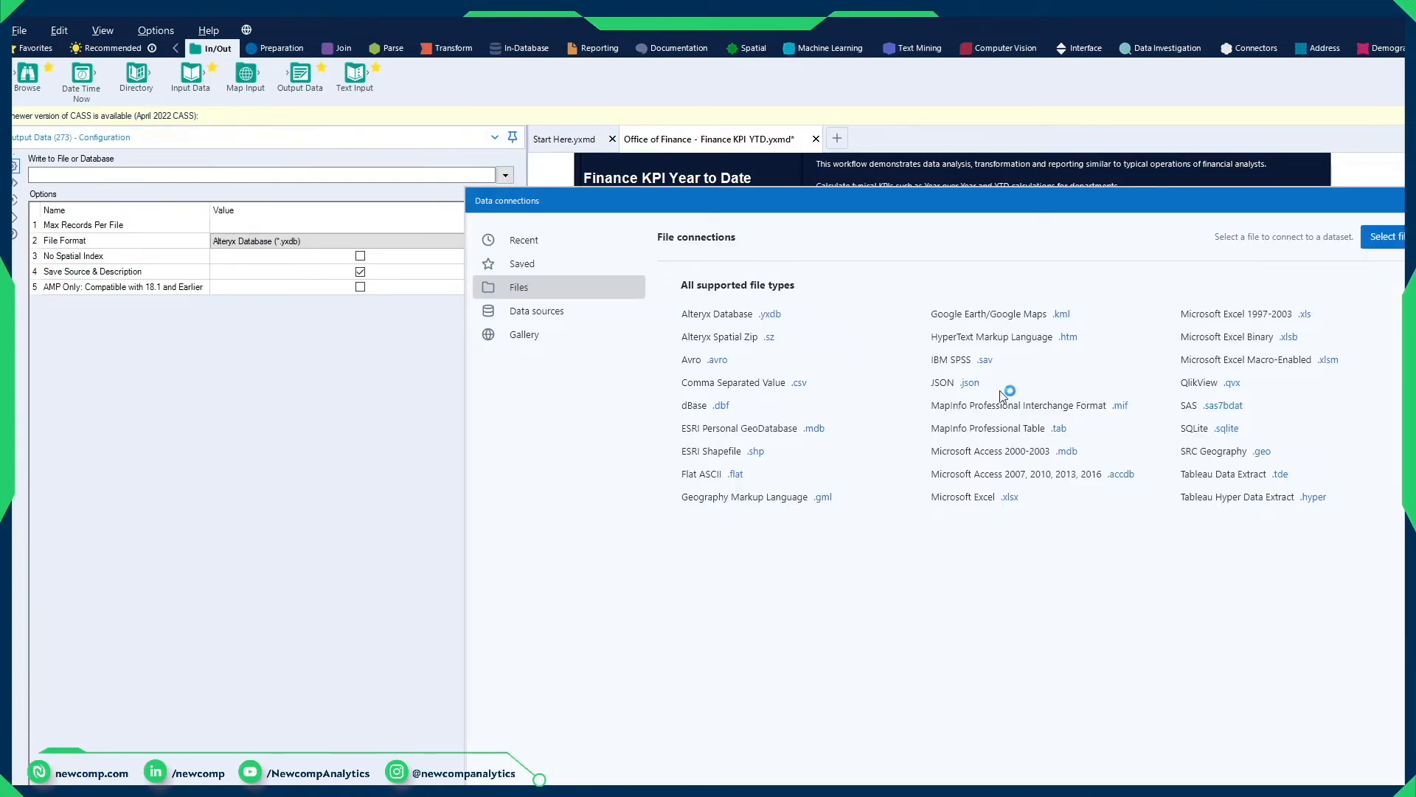
{"action": "left_click", "coordinate": [1012, 499]}
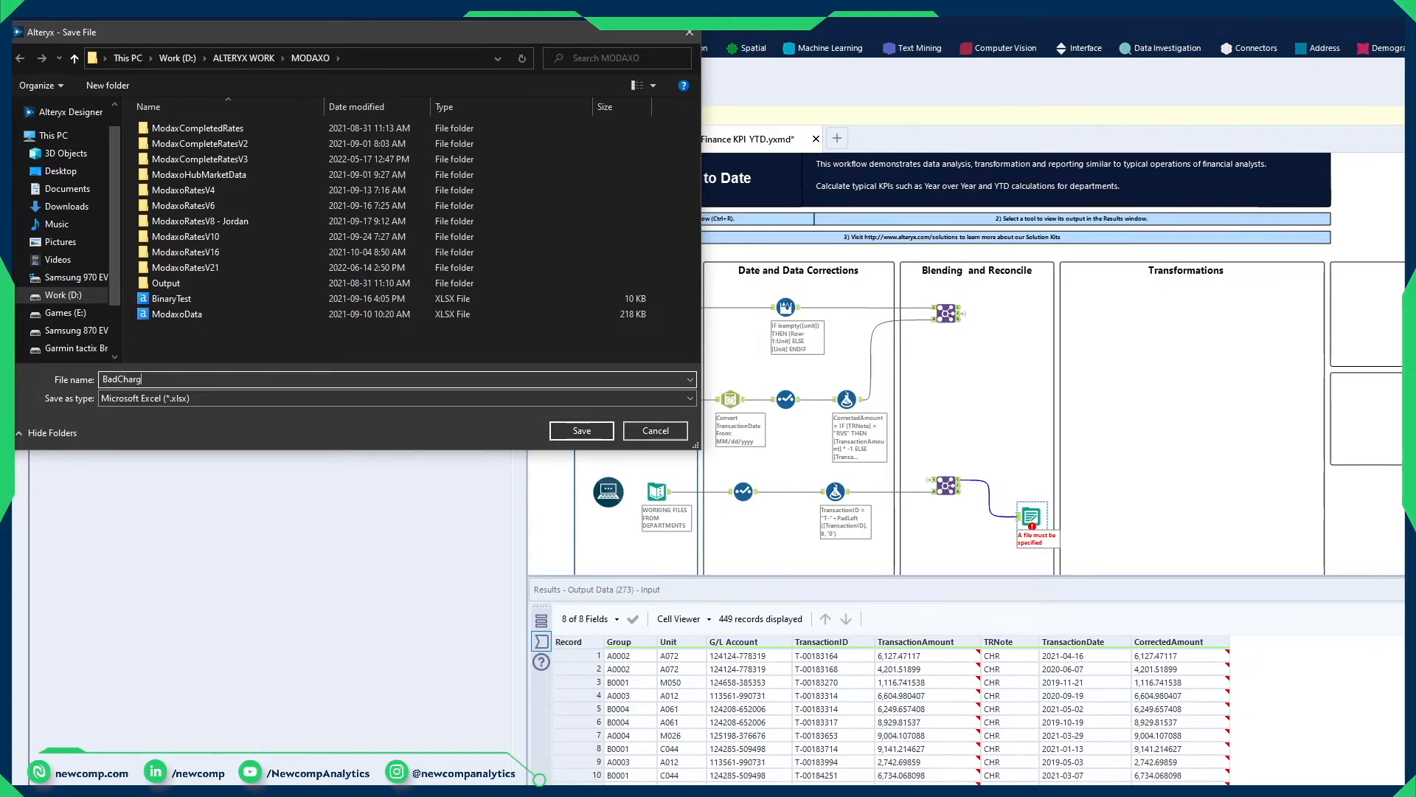
{"action": "type", "text": "BadCharges"}
{"action": "left_click", "coordinate": [585, 432]}
{"action": "left_click", "coordinate": [1111, 612]}
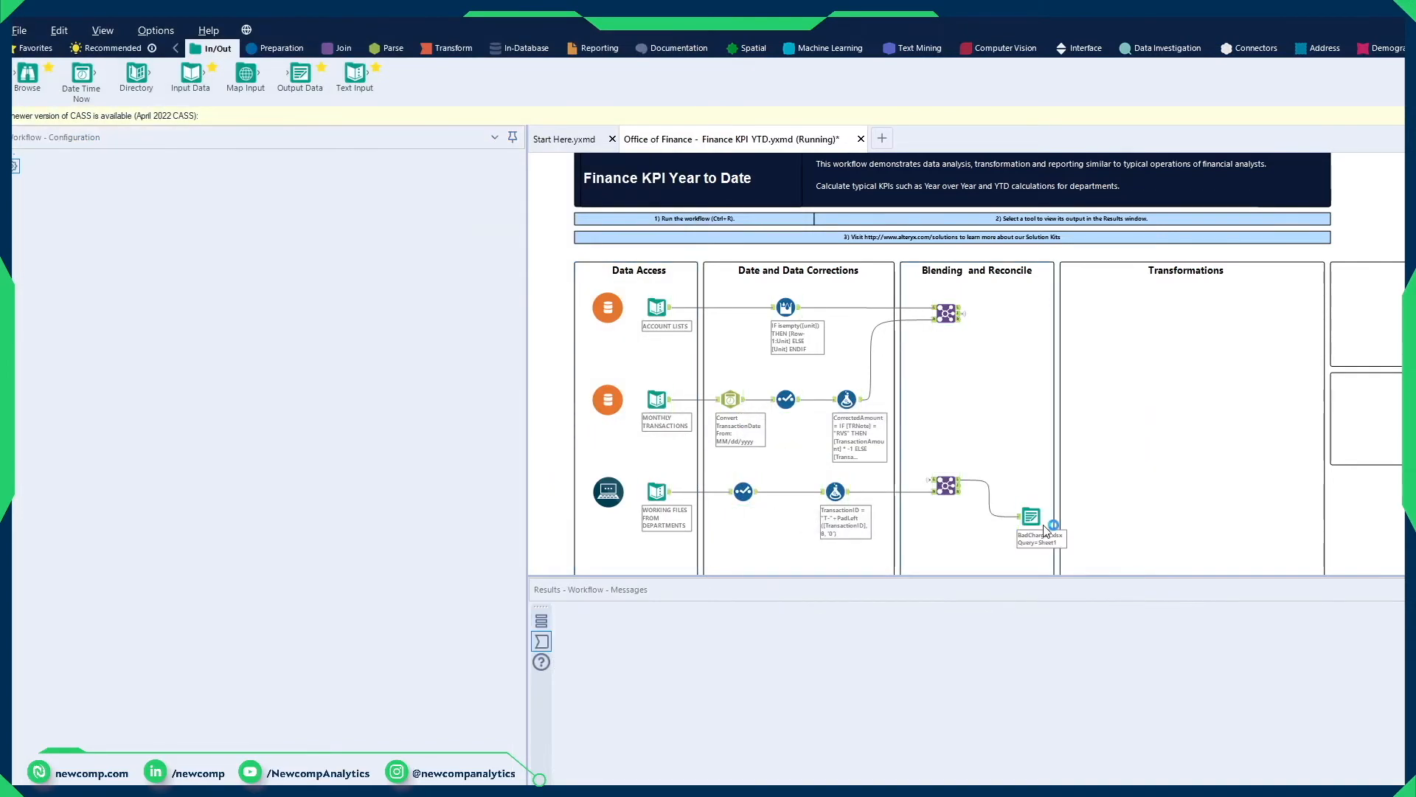
{"action": "left_click", "coordinate": [1021, 522]}
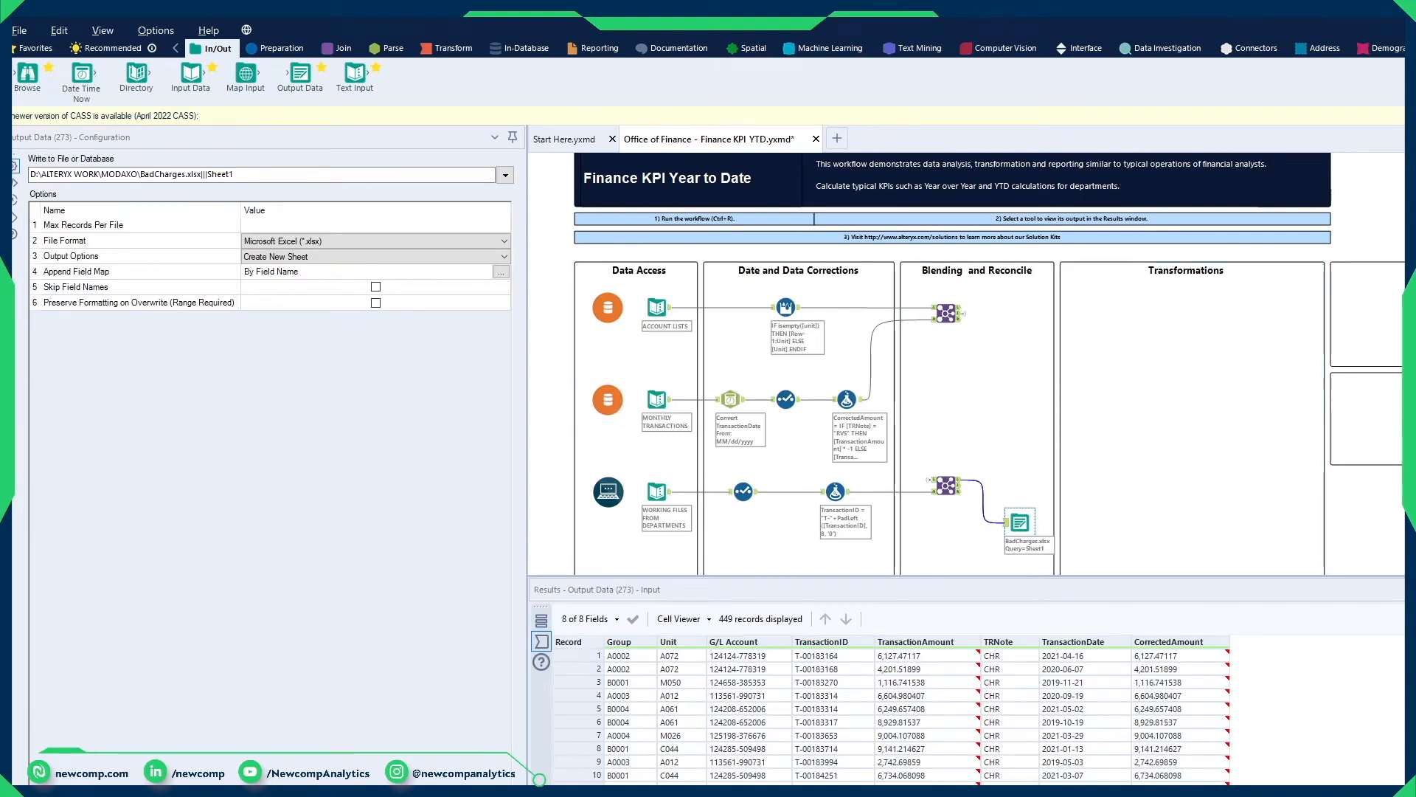
Step: Add a DateTime tool in the Transformations container, fed by the first Join's joined output, and run the workflow
{"action": "left_click", "coordinate": [947, 313]}
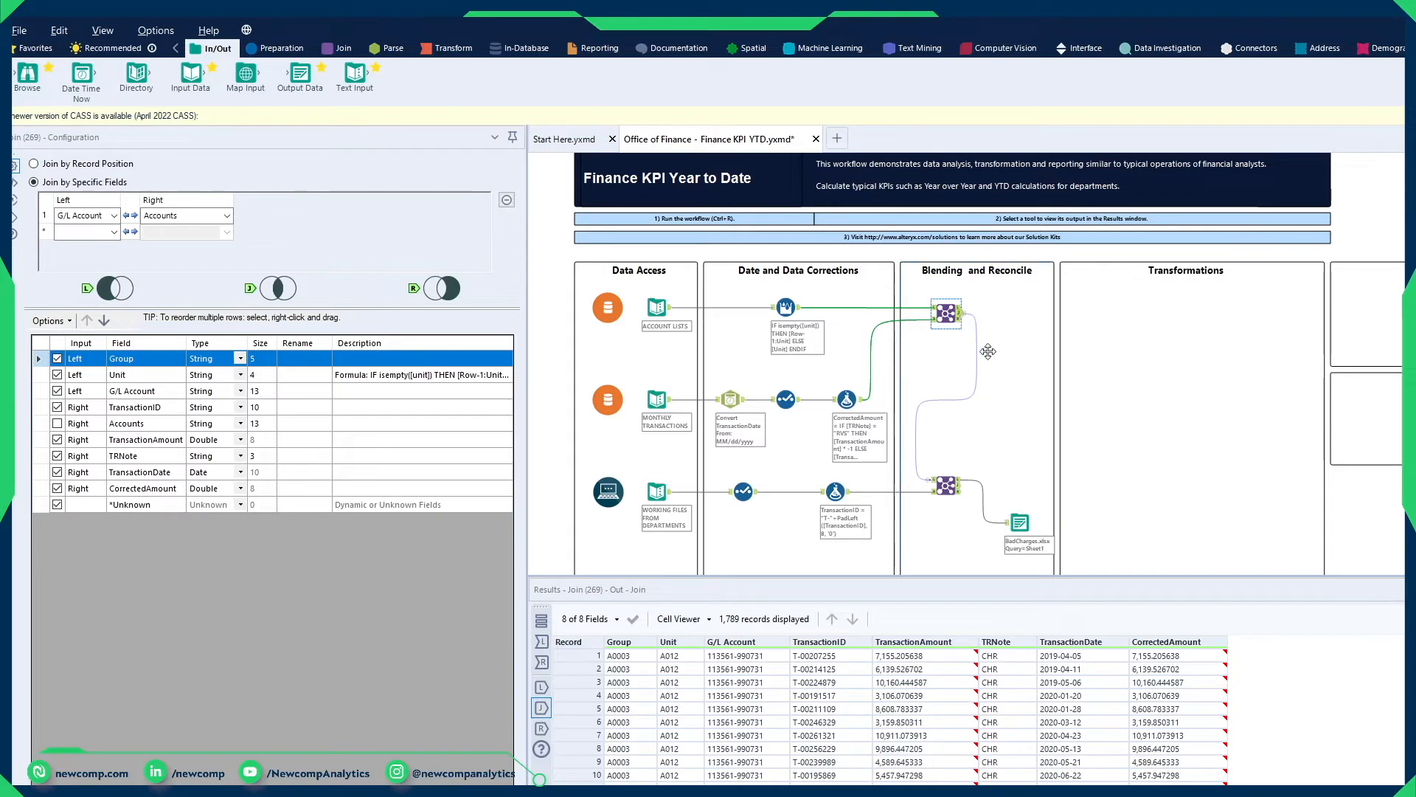
{"action": "left_click", "coordinate": [377, 55]}
{"action": "left_click_drag", "start_coordinate": [28, 74], "coordinate": [1092, 312]}
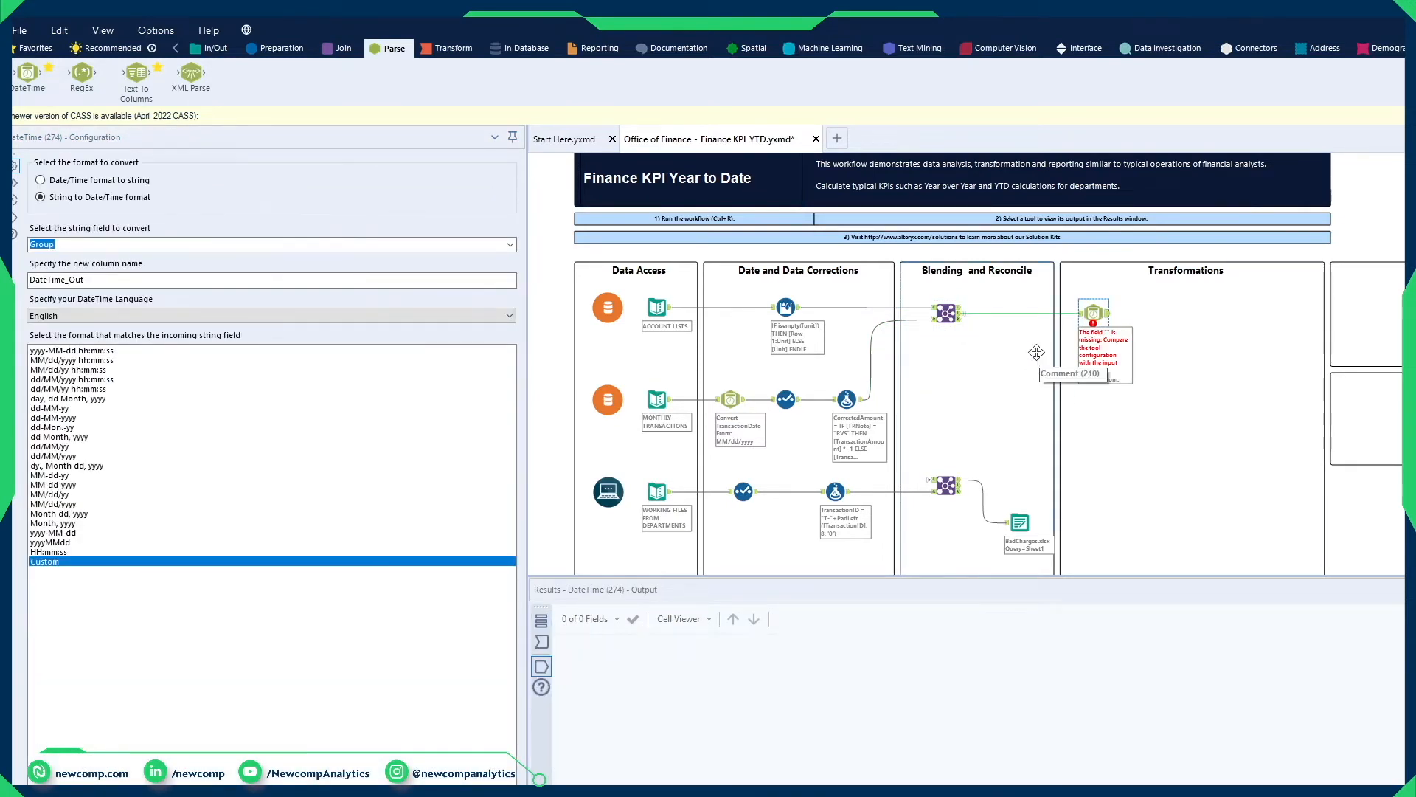
{"action": "left_click", "coordinate": [962, 315]}
{"action": "key", "text": "ctrl+r"}
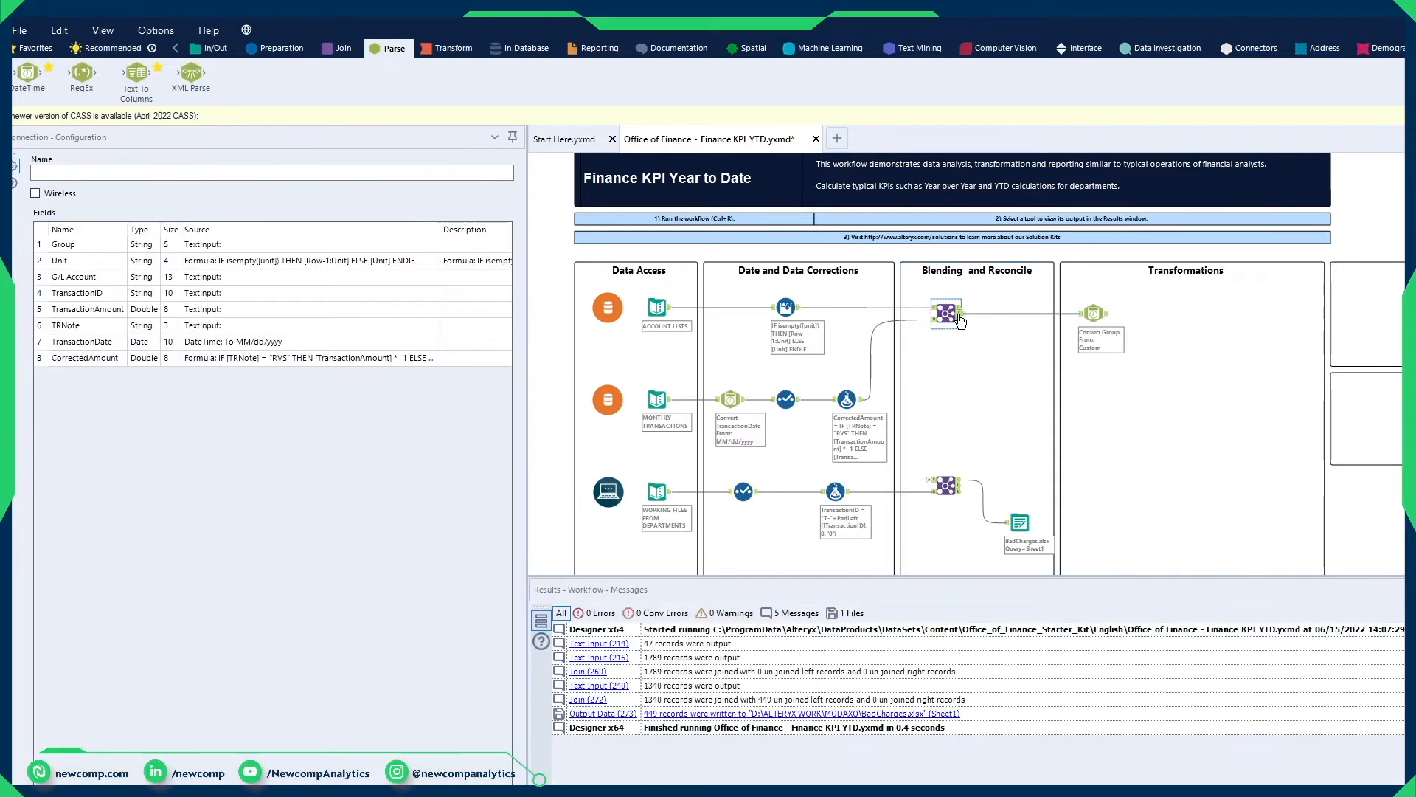
{"action": "left_click", "coordinate": [960, 313]}
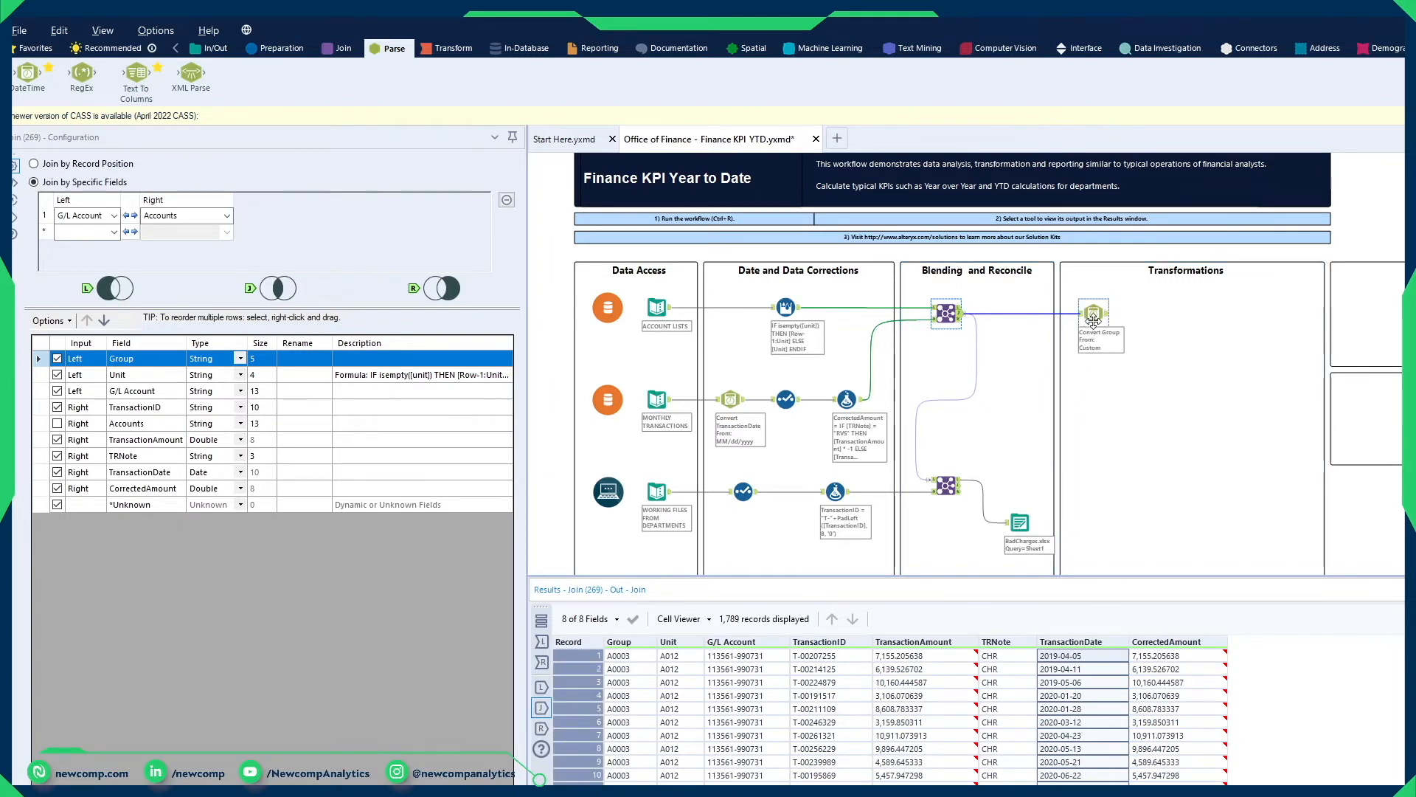
Step: Configure the new DateTime tool to convert TransactionDate to a string column named Month in custom format MM-yyyy, and run the workflow
{"action": "left_click", "coordinate": [1092, 323]}
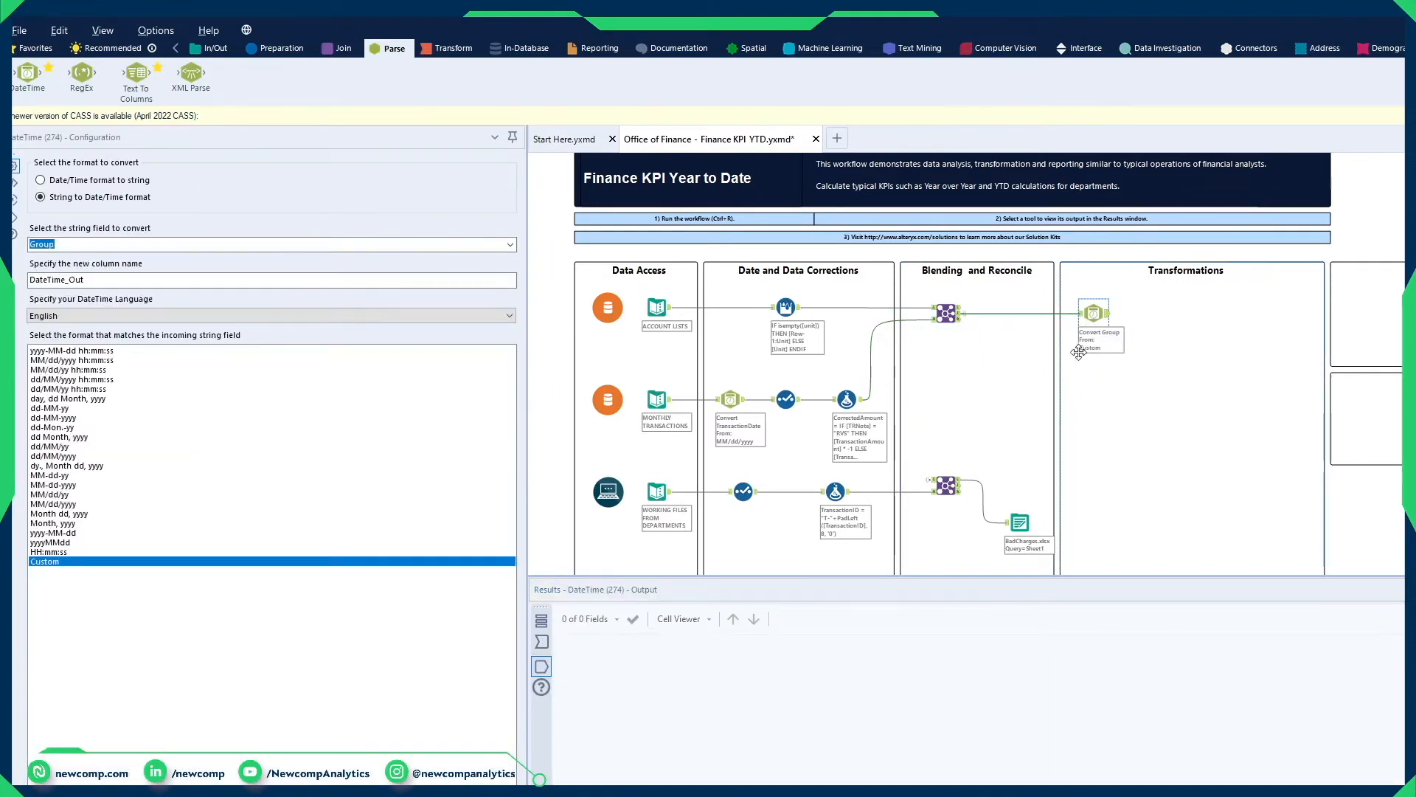
{"action": "left_click", "coordinate": [123, 183]}
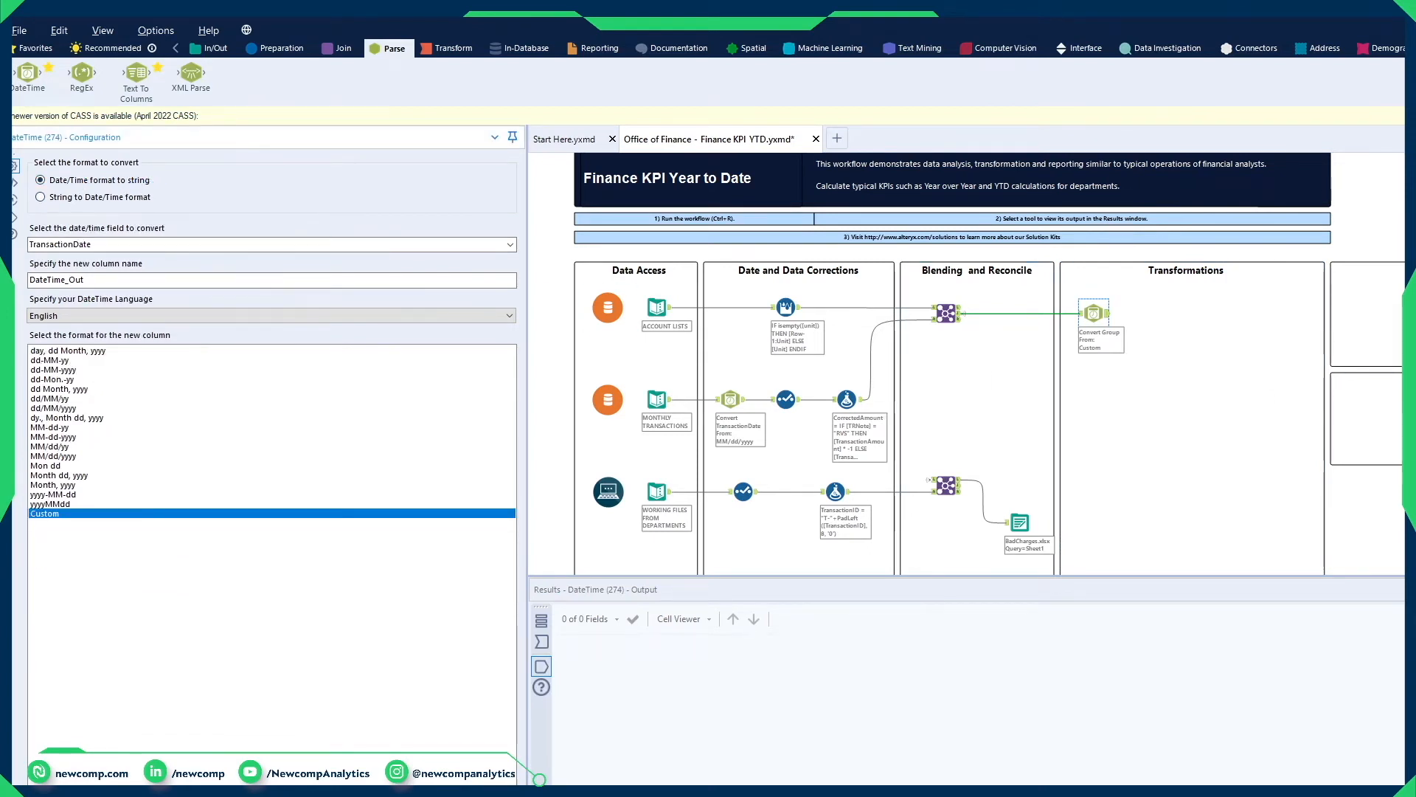
{"action": "left_click", "coordinate": [330, 245]}
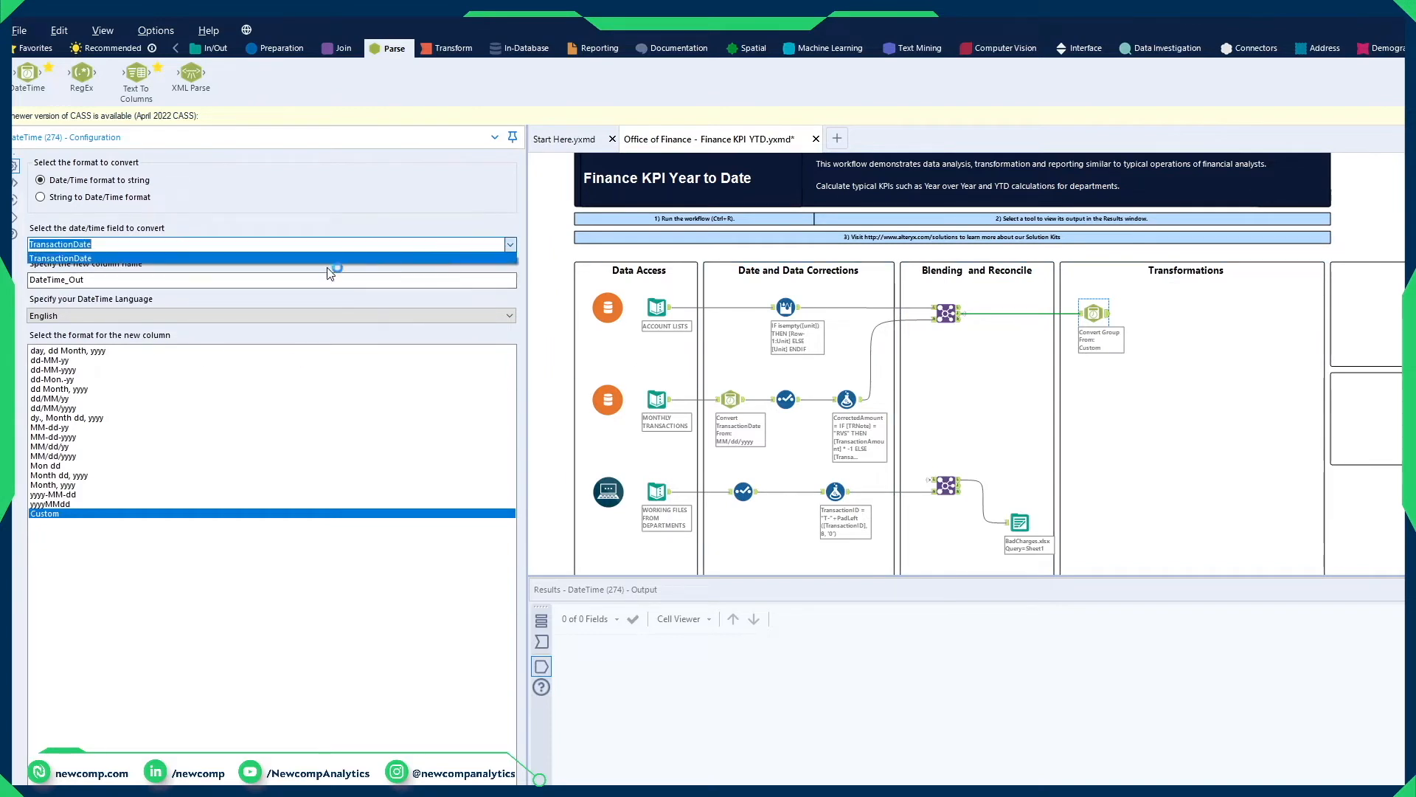
{"action": "left_click", "coordinate": [151, 258]}
{"action": "left_click_drag", "start_coordinate": [87, 280], "coordinate": [16, 285]}
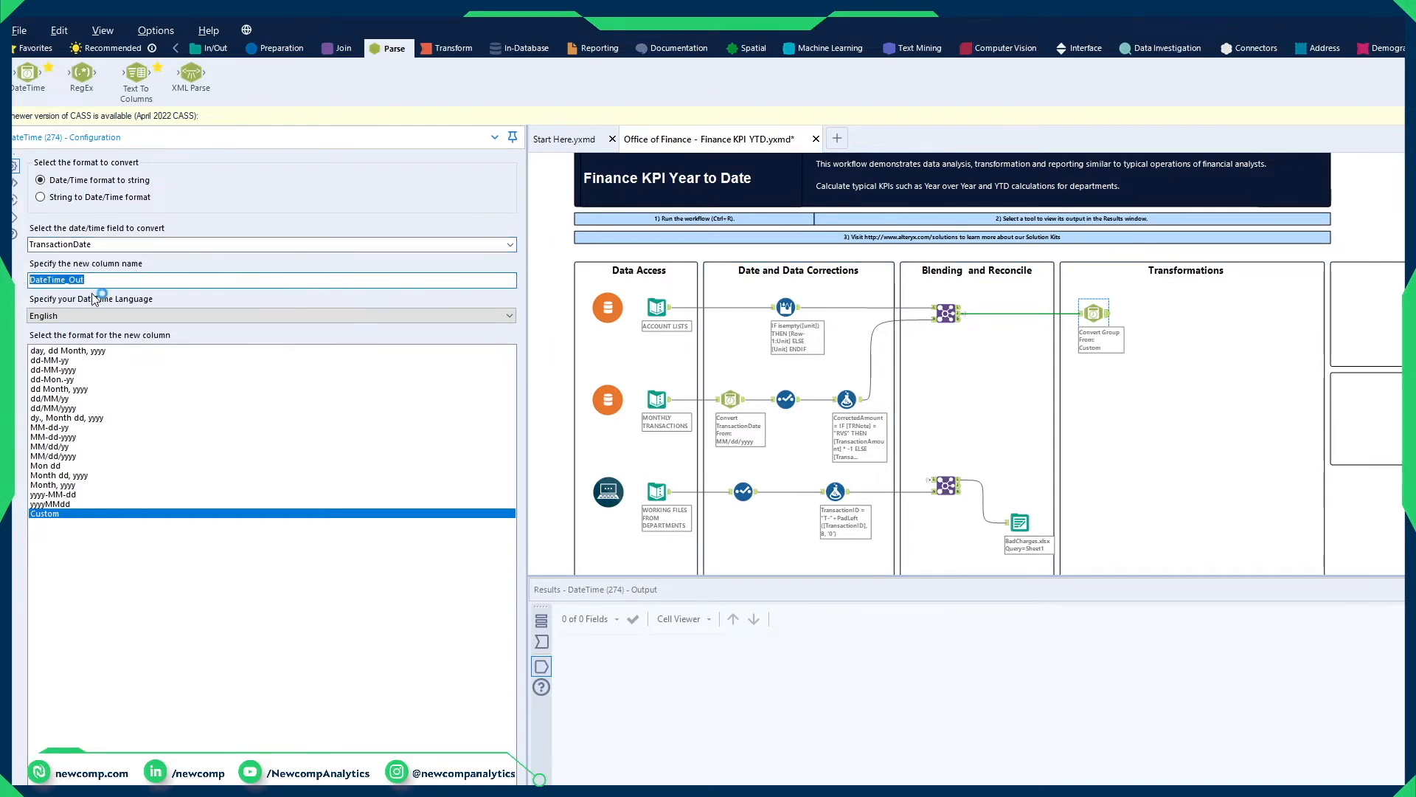
{"action": "type", "text": "Month"}
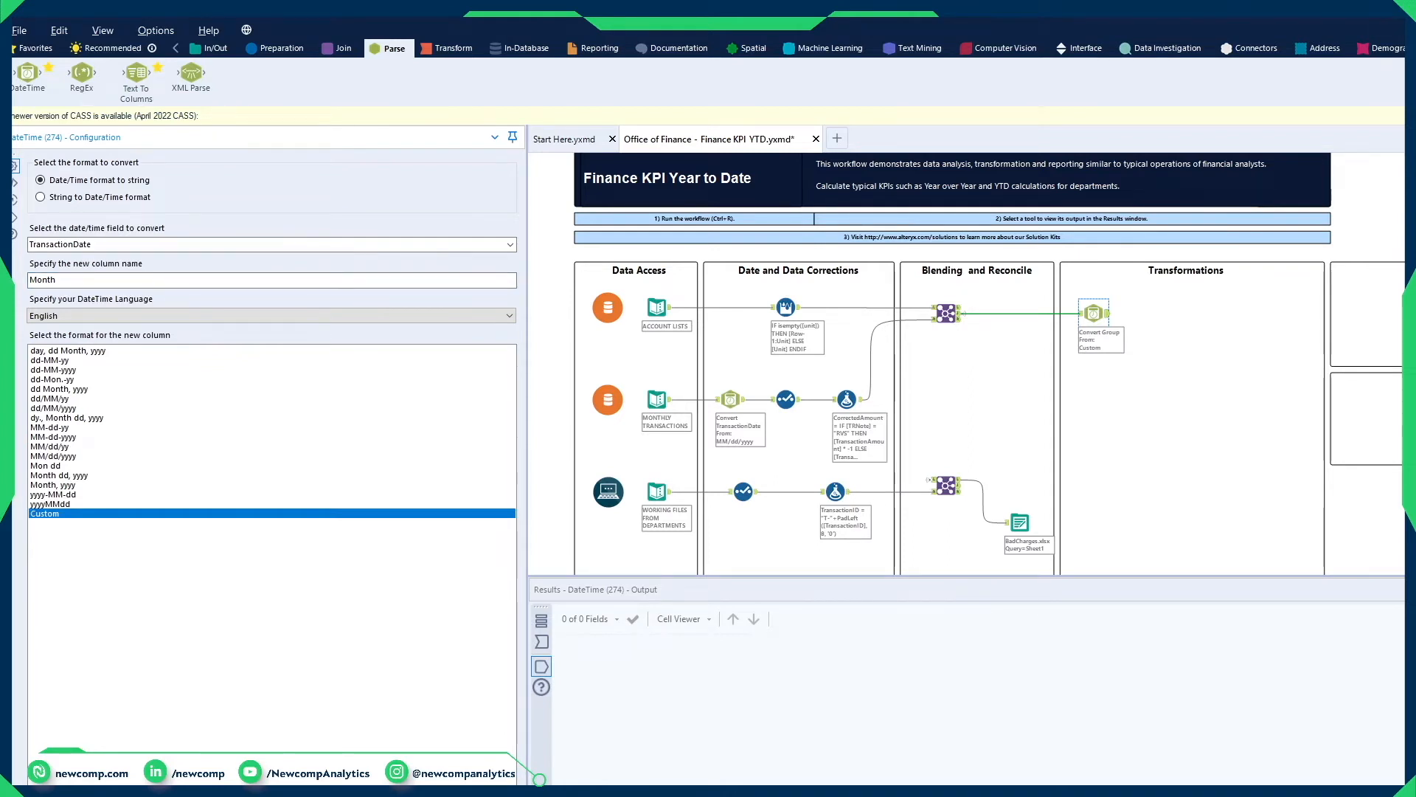
{"action": "key", "text": "ctrl+r"}
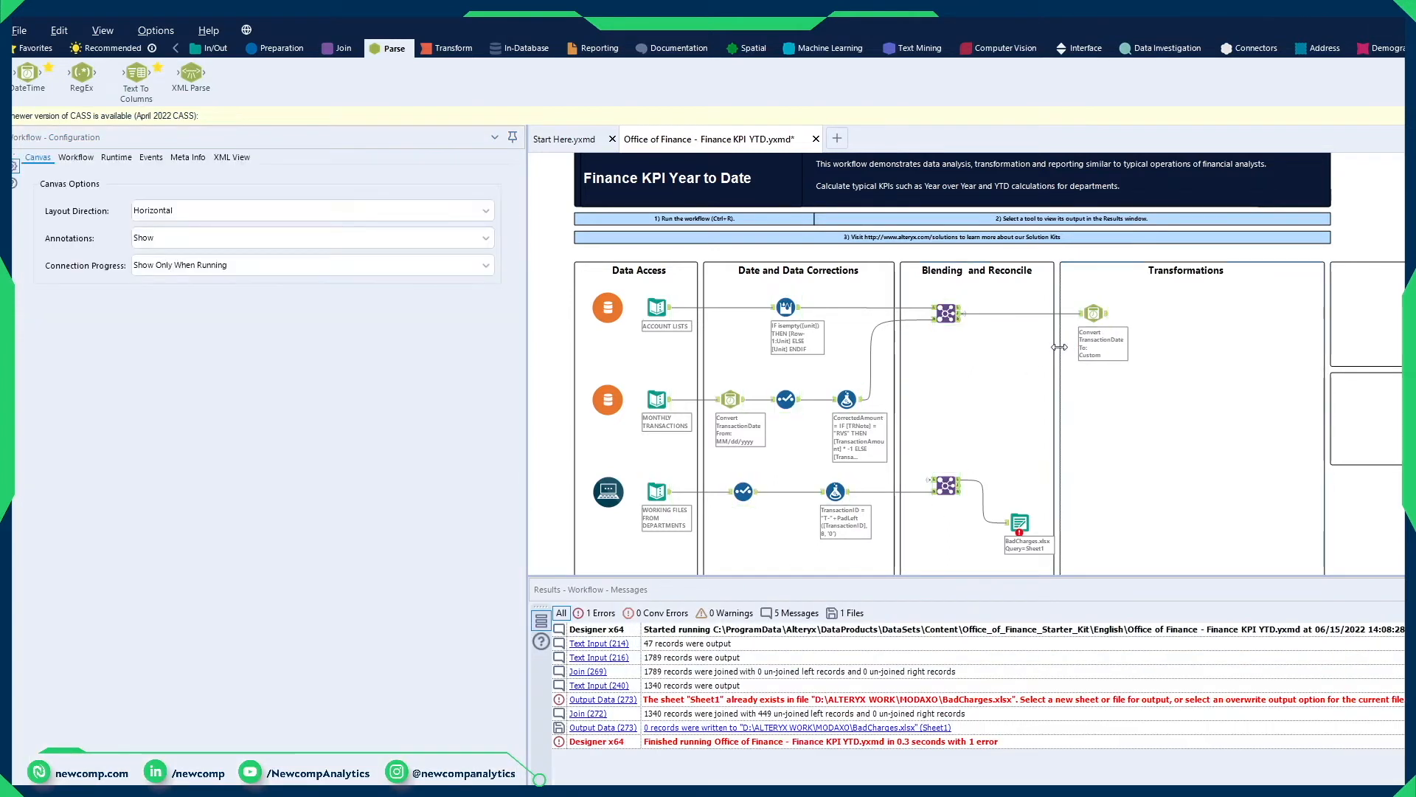
Step: Change the BadCharges output's option to Overwrite File (Remove) and rerun the workflow
{"action": "left_click", "coordinate": [1025, 701]}
{"action": "left_click", "coordinate": [1024, 523]}
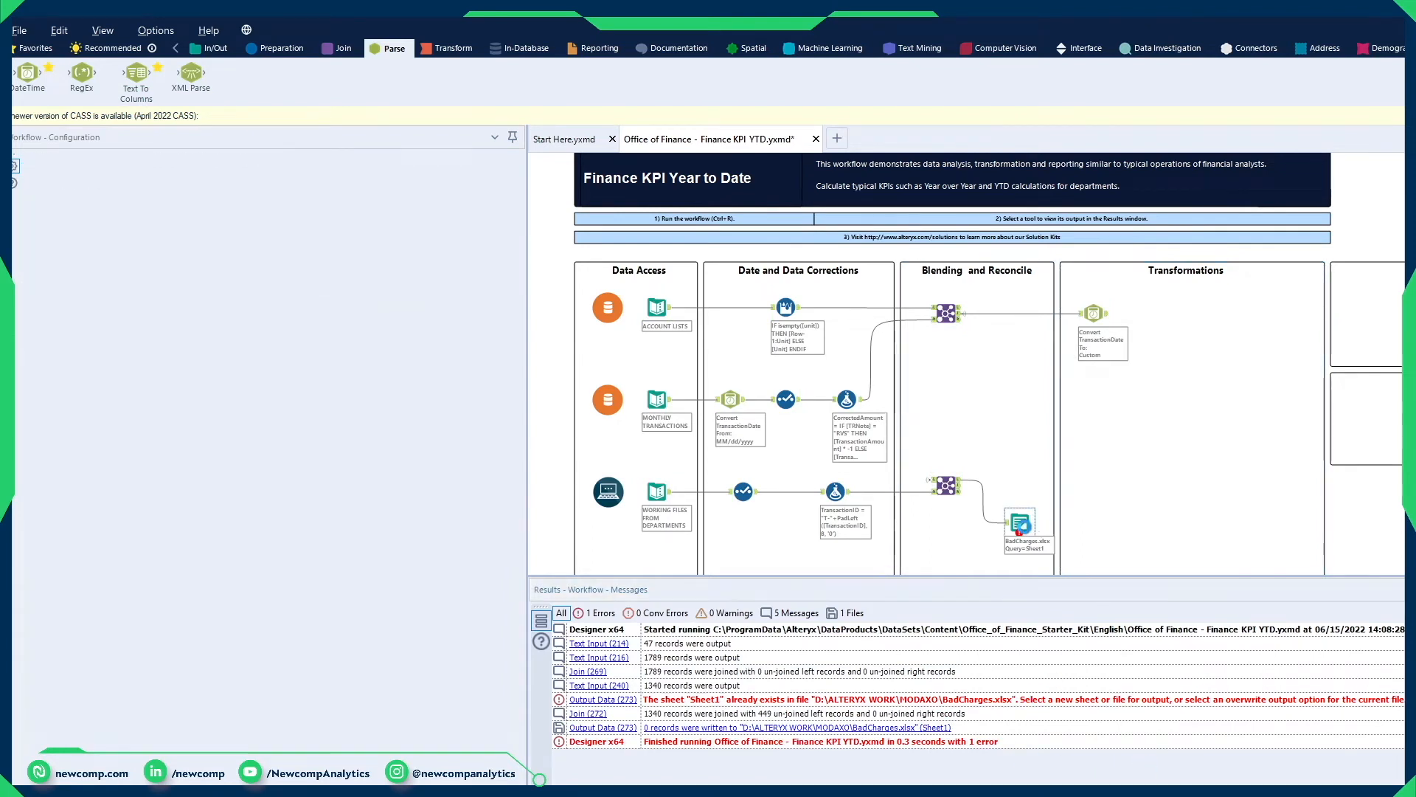
{"action": "left_click", "coordinate": [269, 258]}
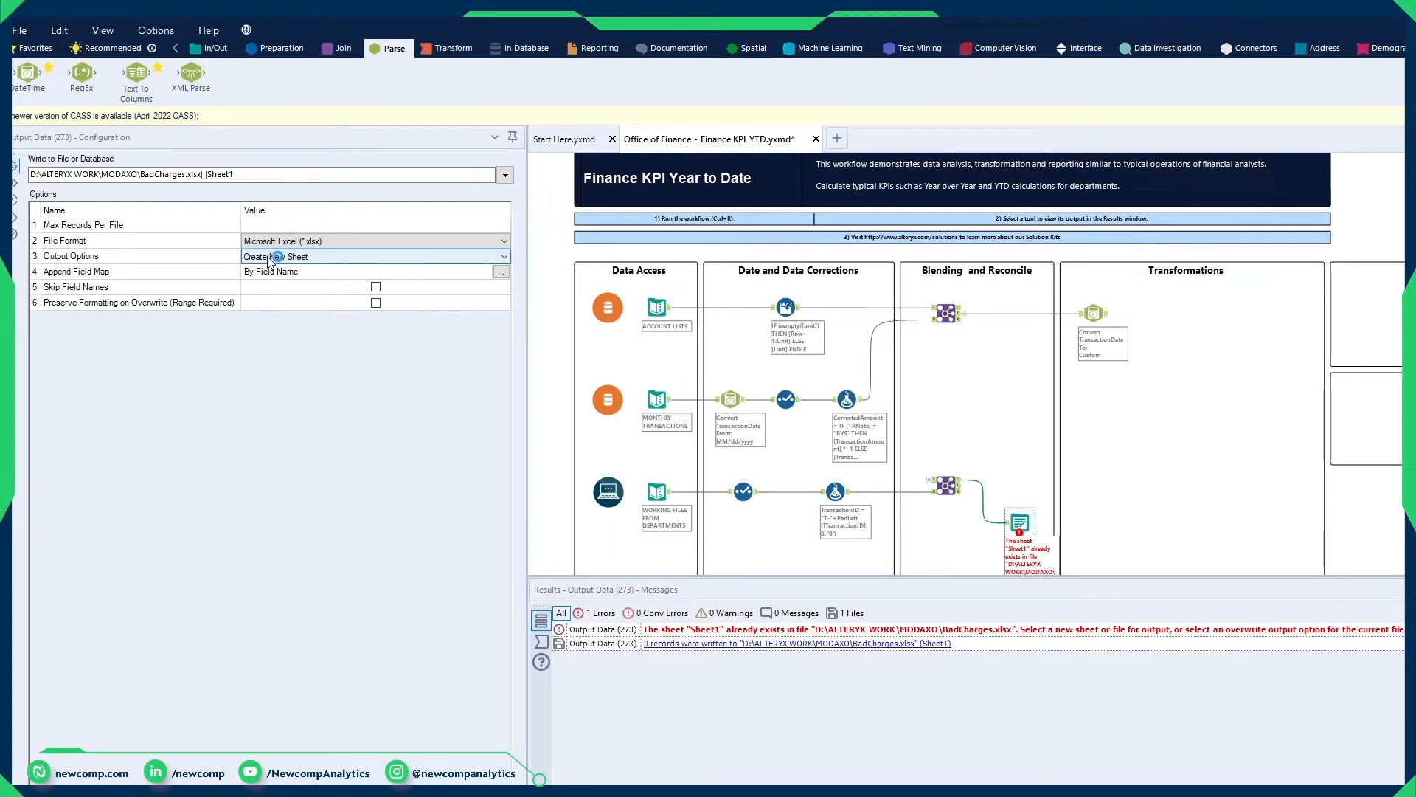
{"action": "left_click", "coordinate": [350, 257]}
{"action": "left_click", "coordinate": [335, 295]}
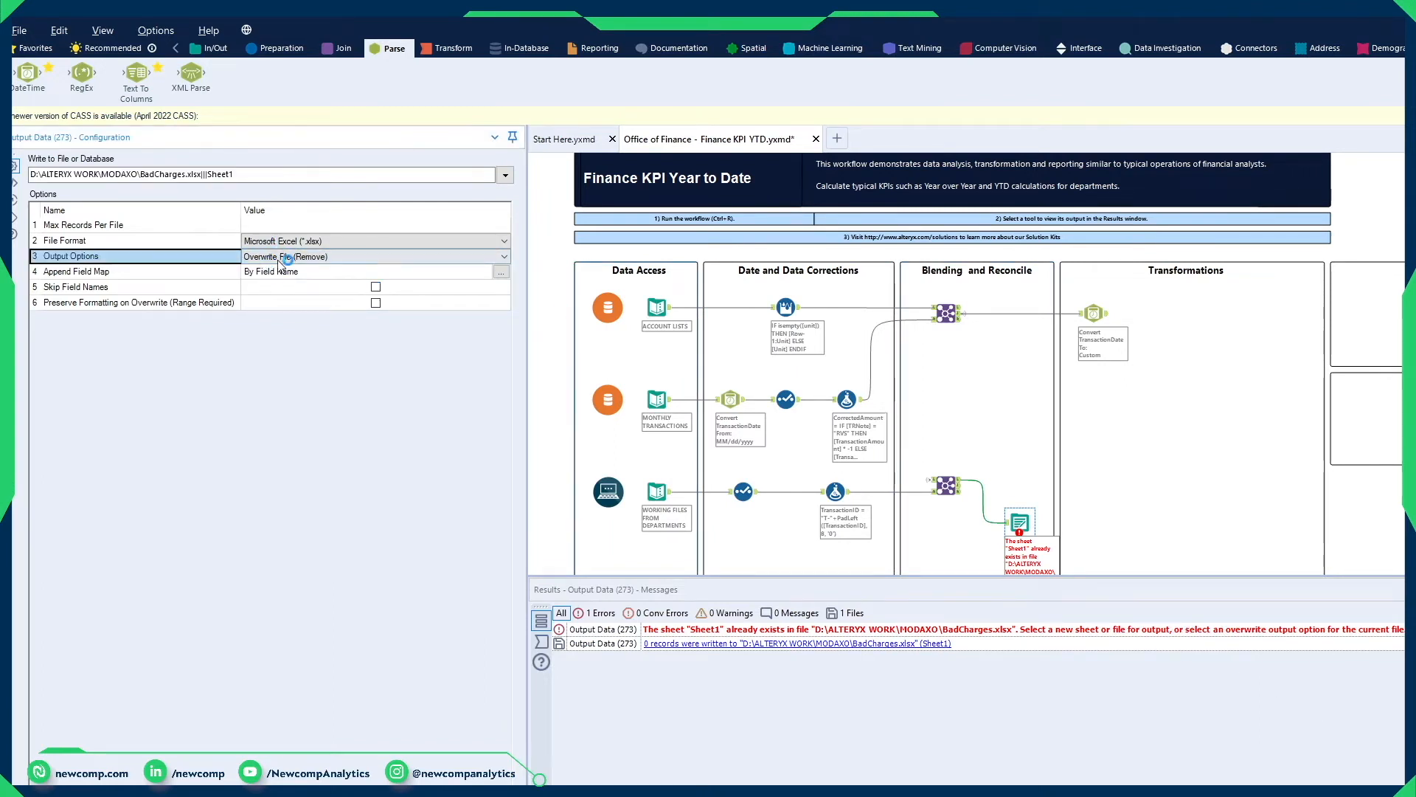
{"action": "left_click", "coordinate": [1240, 319]}
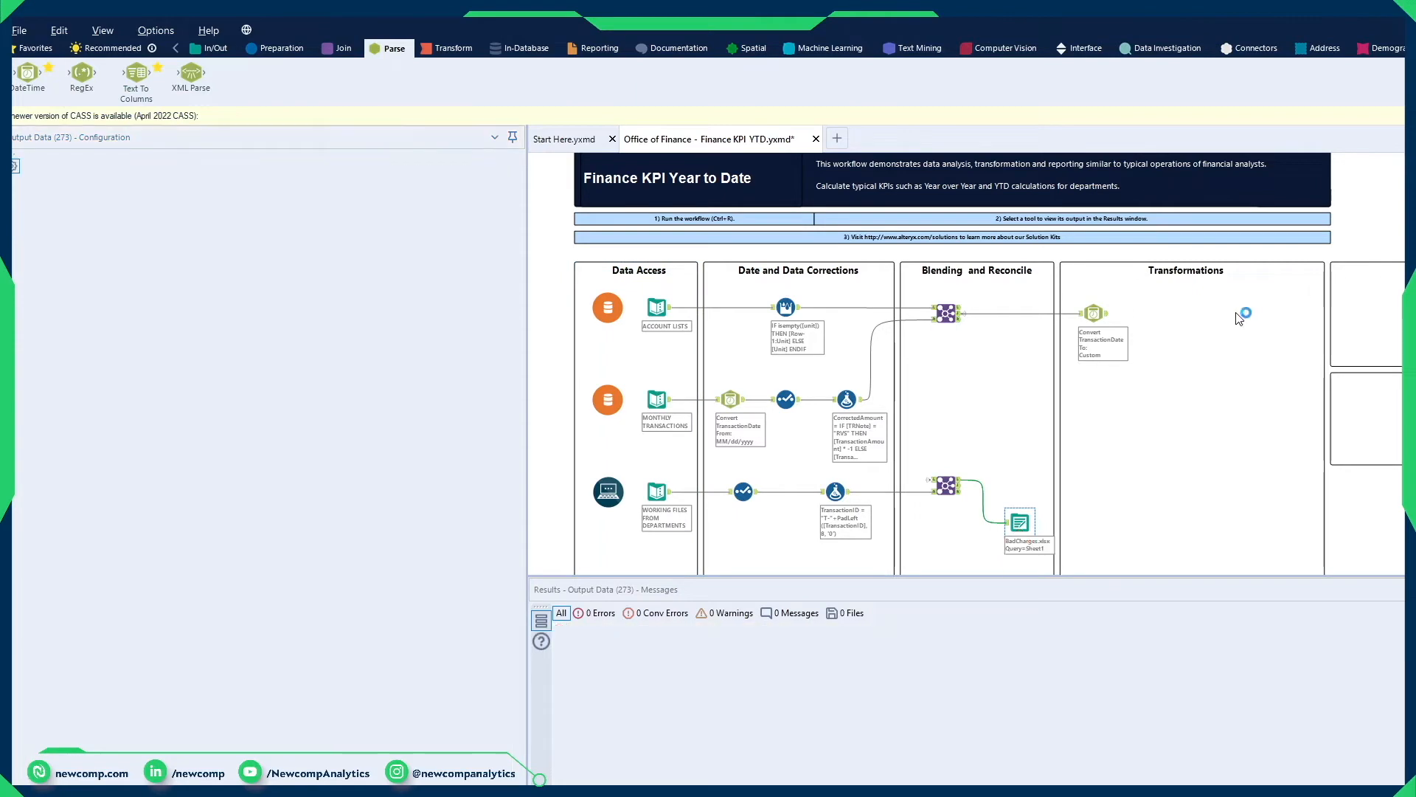
Step: Check the Month column's values and data type against TransactionDate in the new DateTime tool's output
{"action": "left_click", "coordinate": [1102, 316]}
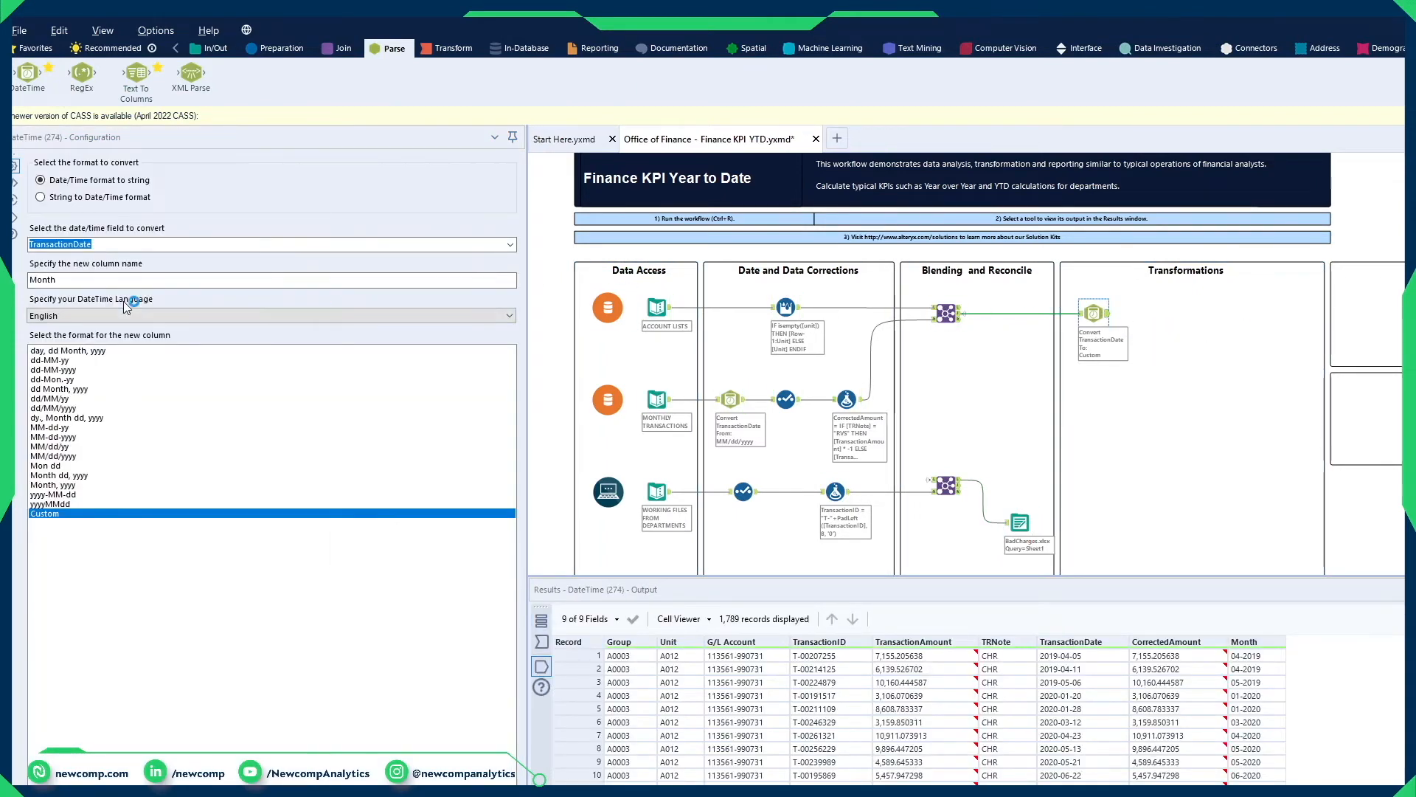
{"action": "left_click_drag", "start_coordinate": [1260, 658], "coordinate": [1281, 783]}
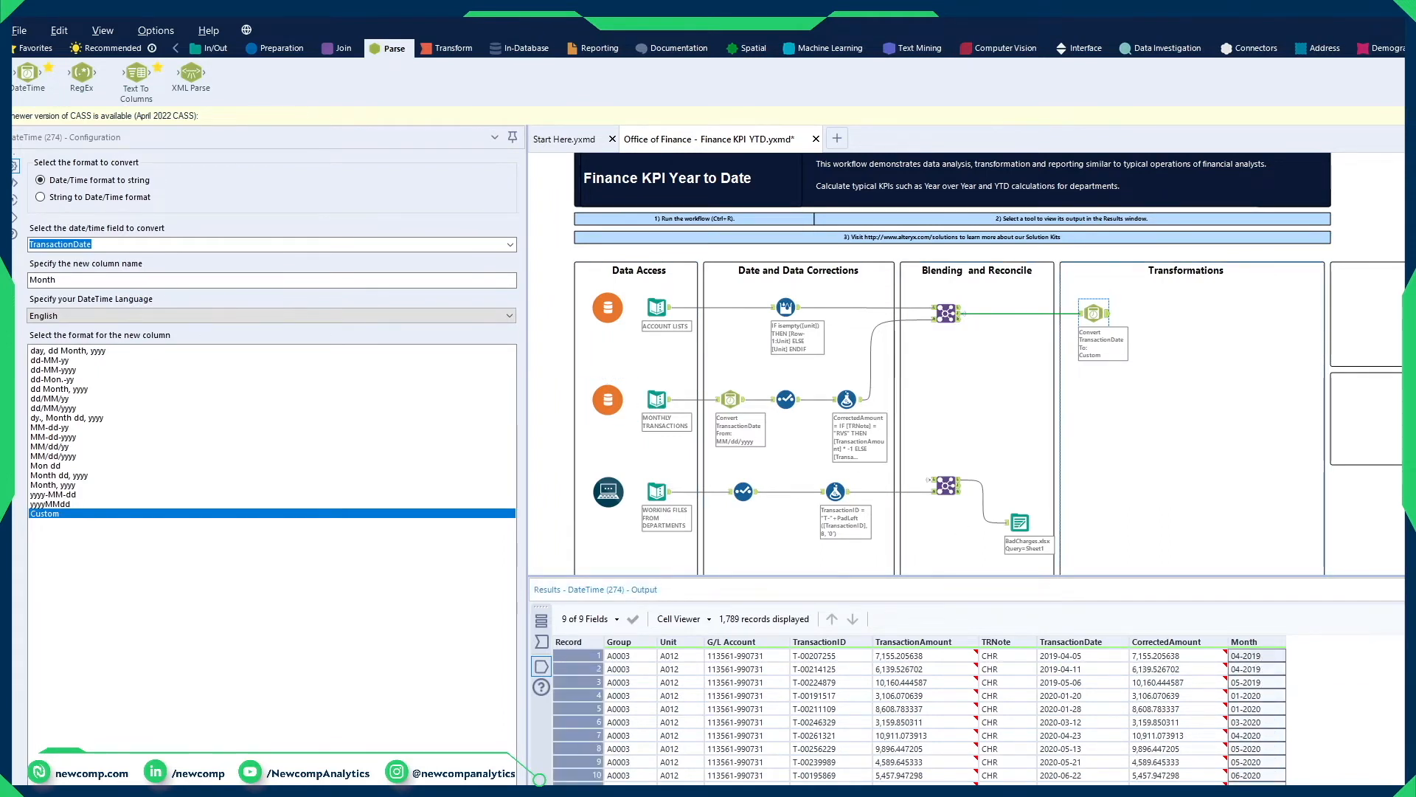
{"action": "left_click", "coordinate": [726, 765]}
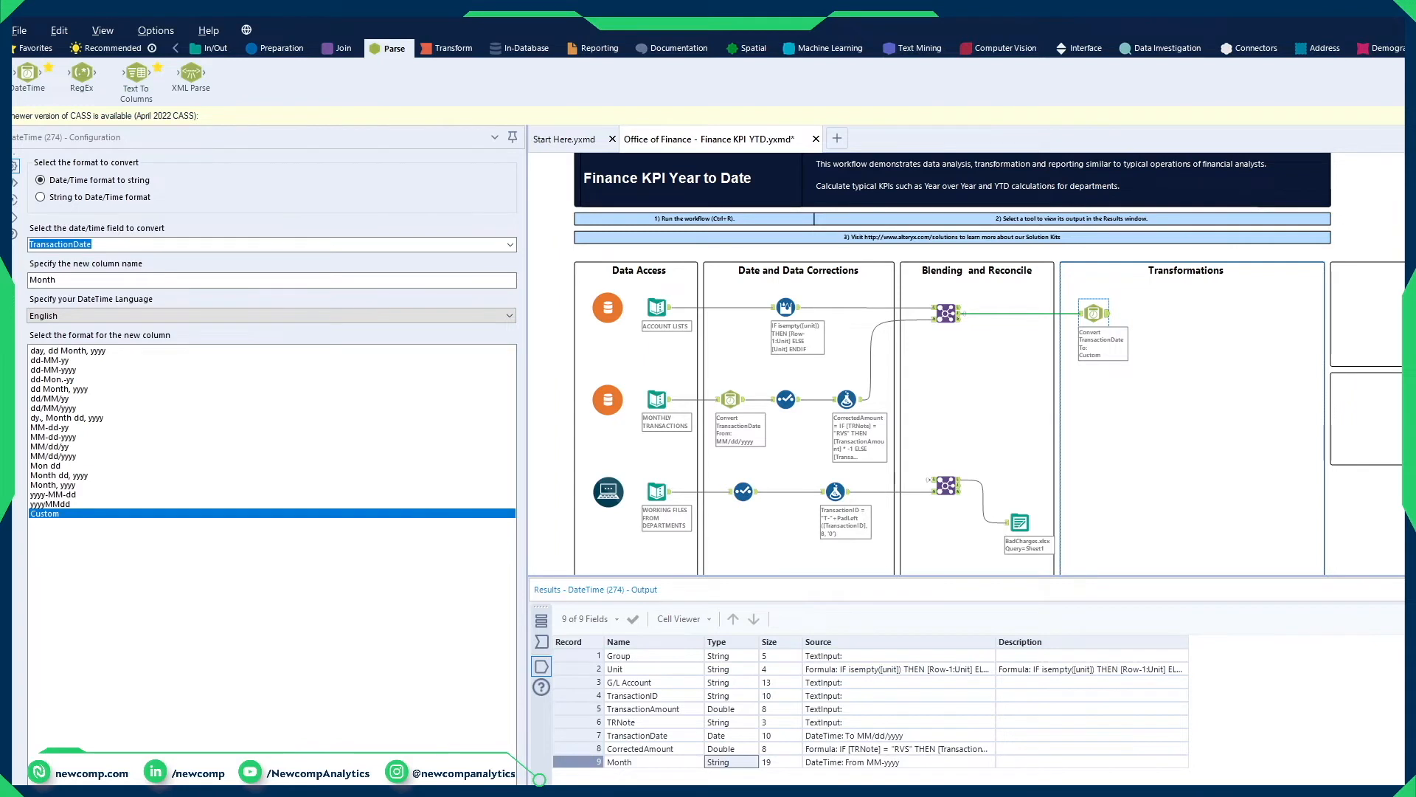
{"action": "left_click_drag", "start_coordinate": [1099, 657], "coordinate": [1096, 783]}
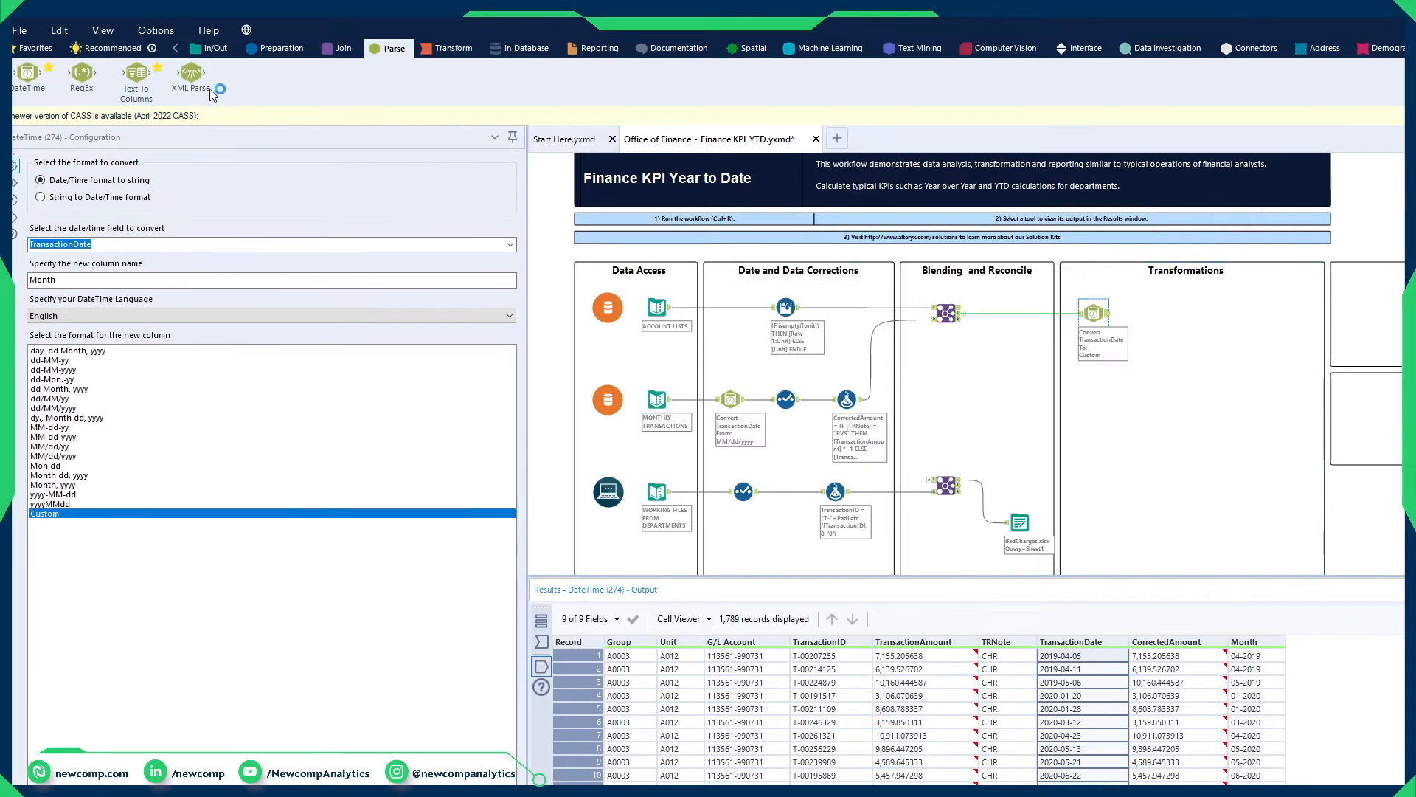
Step: Add a Summarize tool after the new DateTime tool and group by Group, Unit and Month
{"action": "left_click", "coordinate": [448, 50]}
{"action": "left_click_drag", "start_coordinate": [873, 237], "coordinate": [1149, 316]}
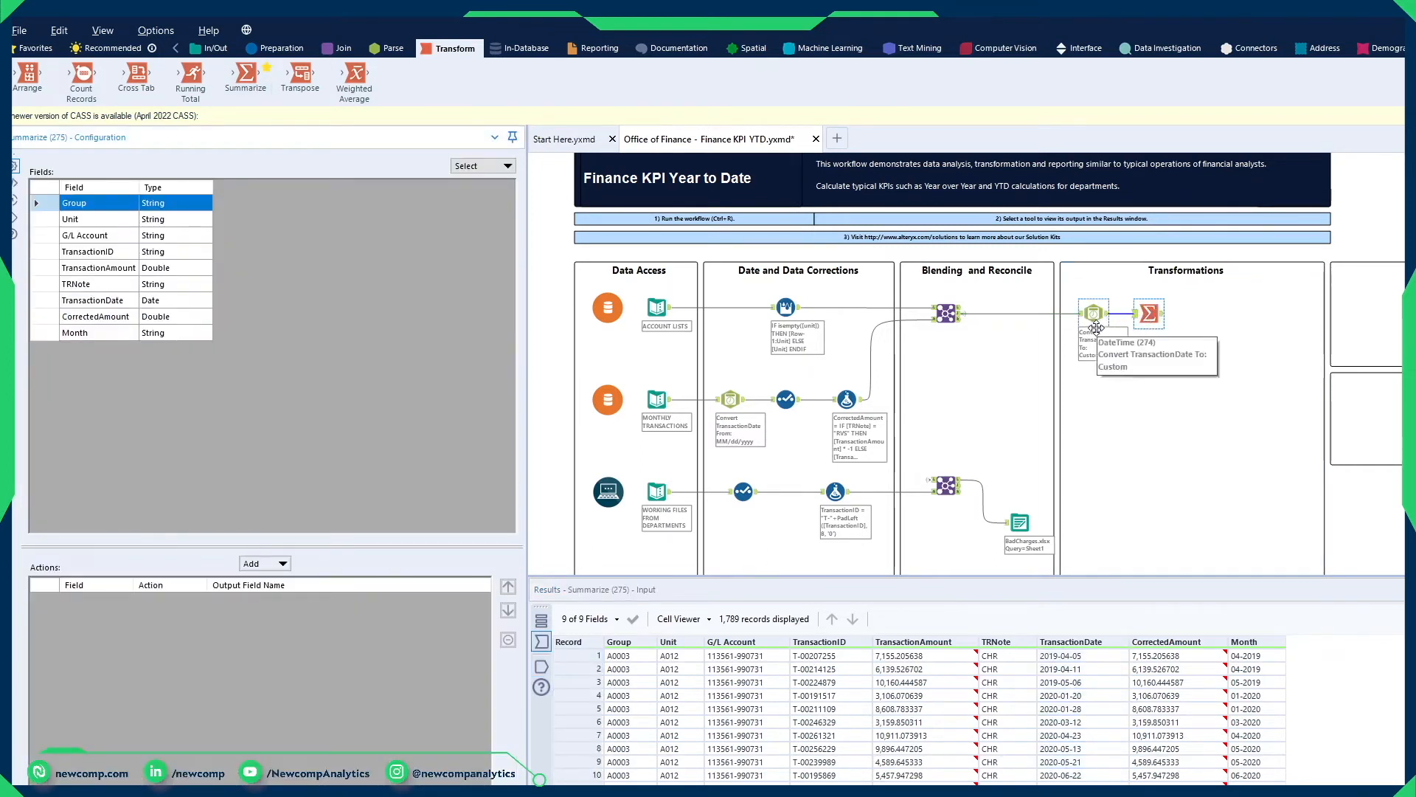
{"action": "left_click", "coordinate": [107, 219], "text": "ctrl"}
{"action": "left_click", "coordinate": [111, 332], "text": "ctrl"}
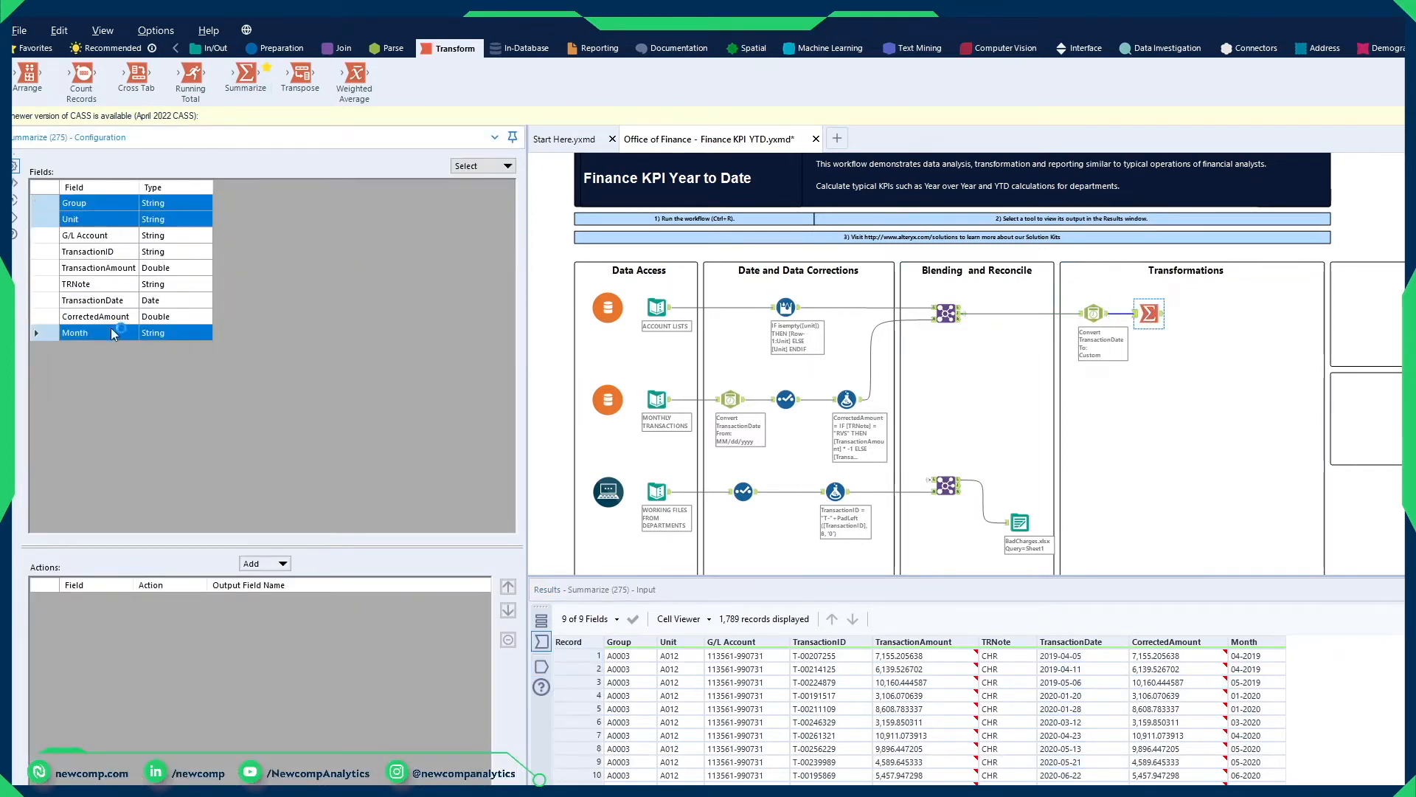
{"action": "left_click", "coordinate": [277, 563]}
{"action": "left_click", "coordinate": [292, 581]}
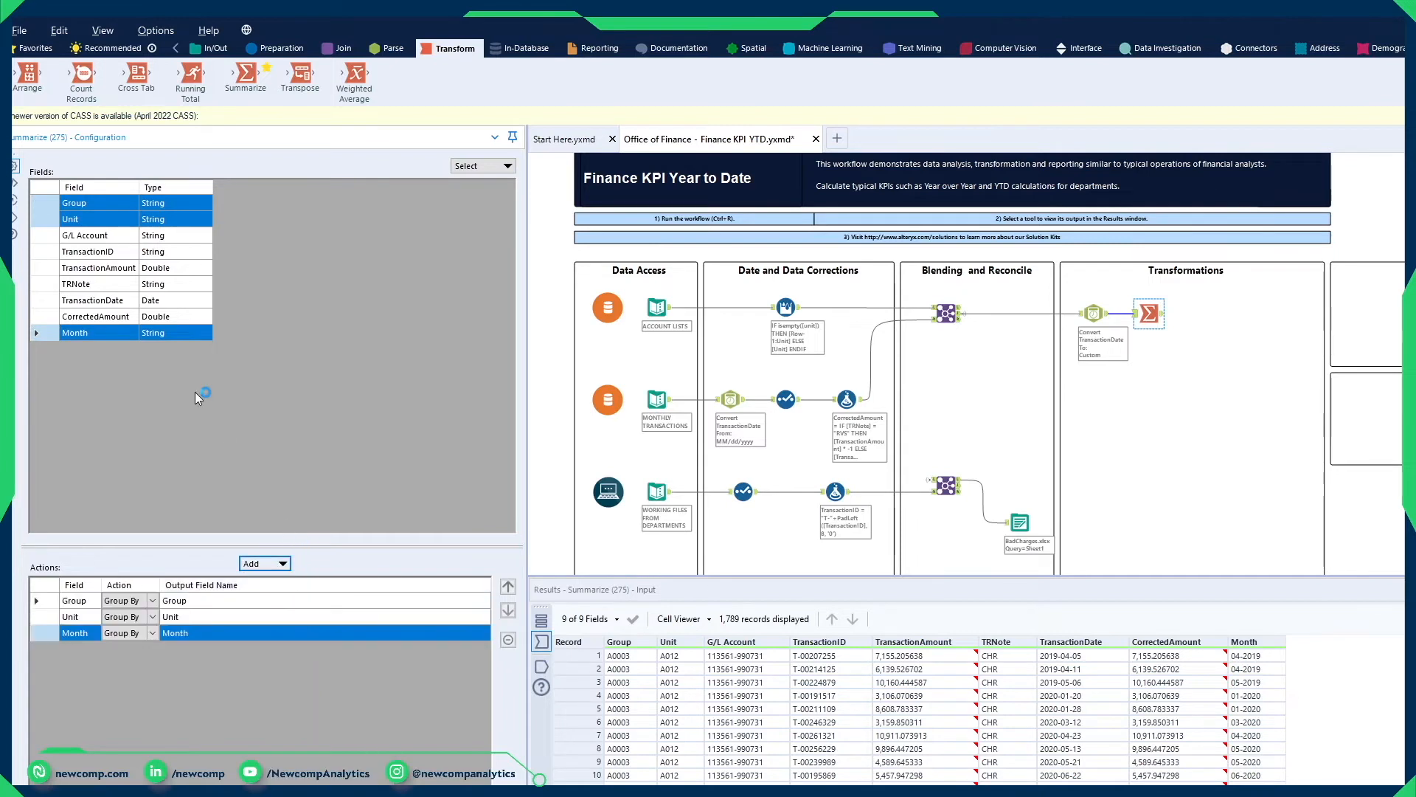
Step: Add a Sum of CorrectedAmount and a Count Distinct of TransactionID to the Summarize actions
{"action": "left_click", "coordinate": [118, 301]}
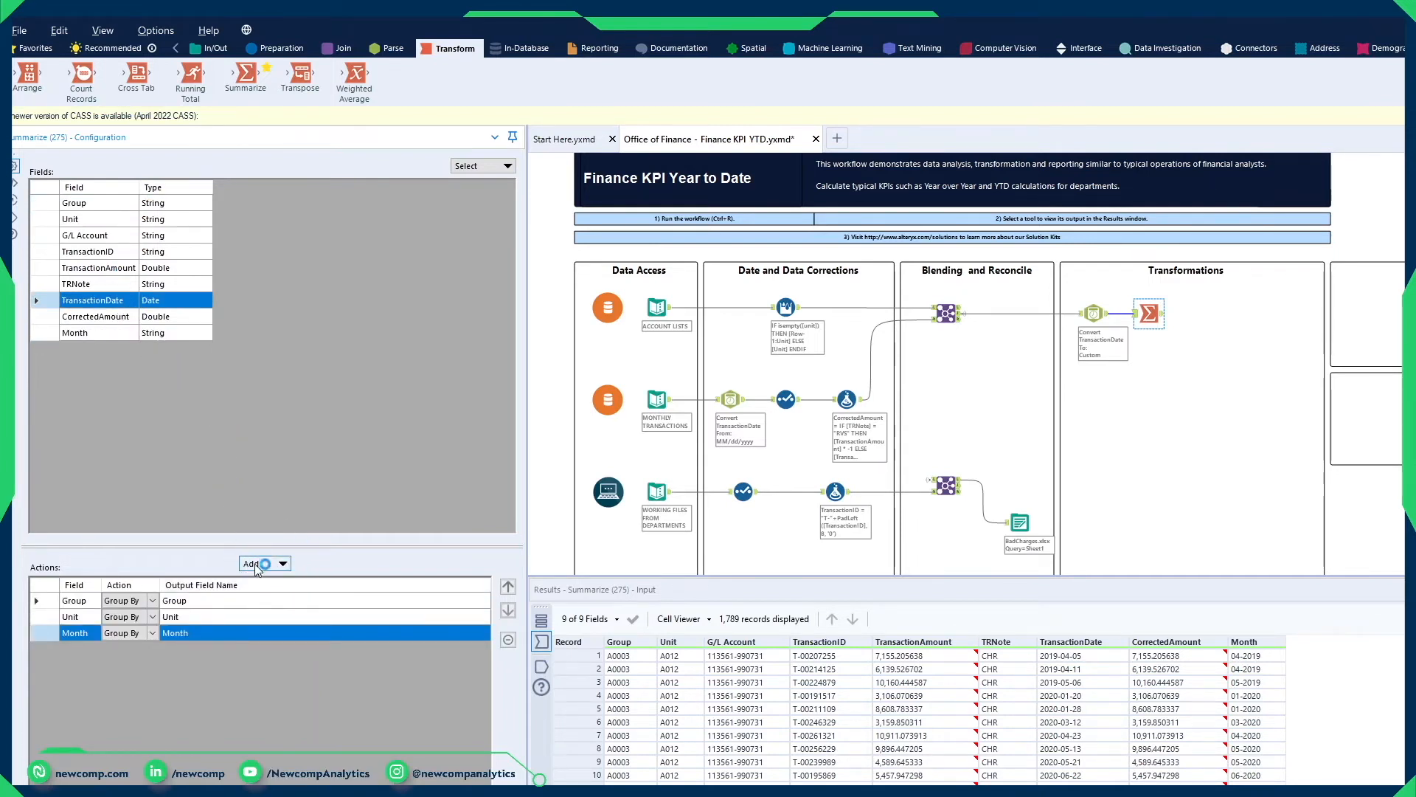
{"action": "left_click", "coordinate": [111, 317]}
{"action": "left_click", "coordinate": [264, 564]}
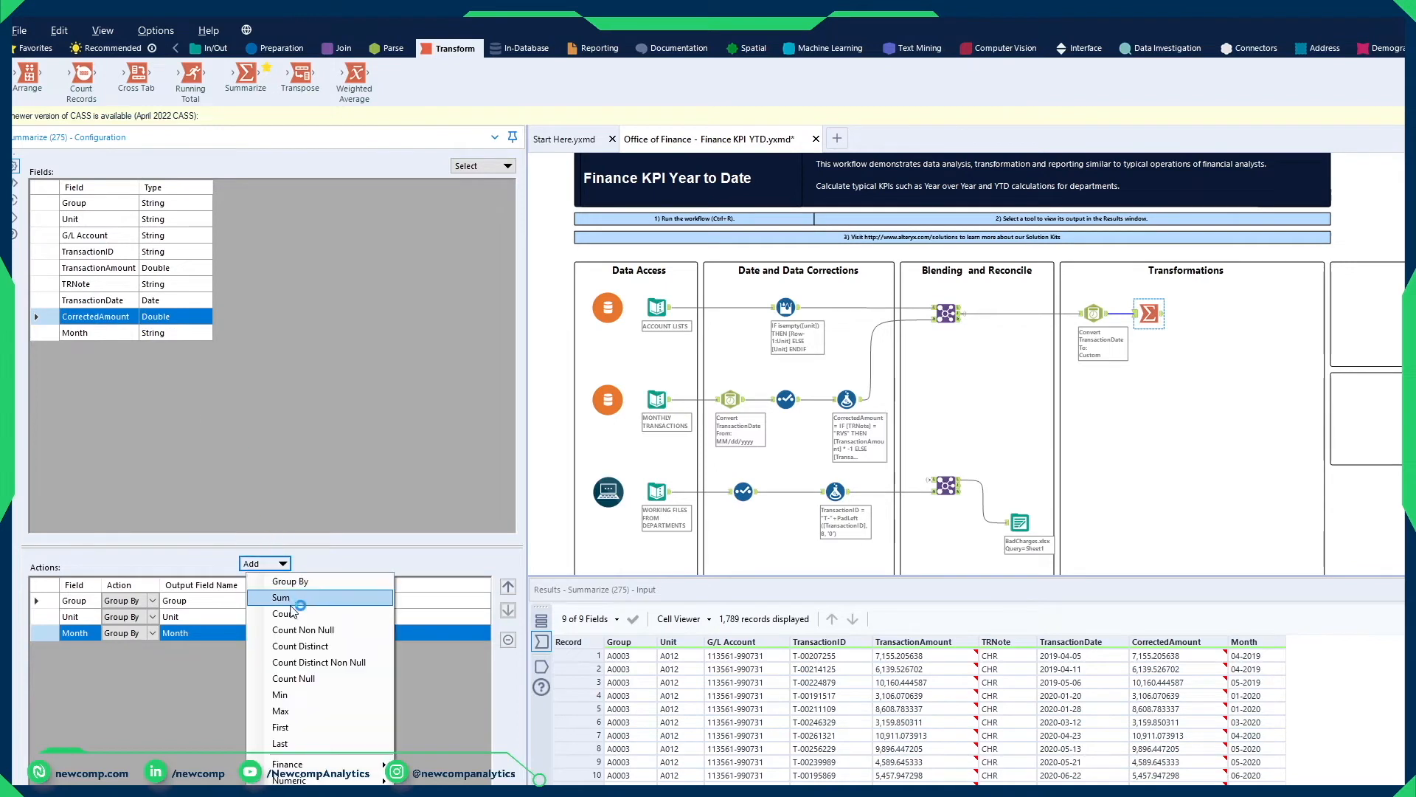
{"action": "left_click", "coordinate": [291, 603]}
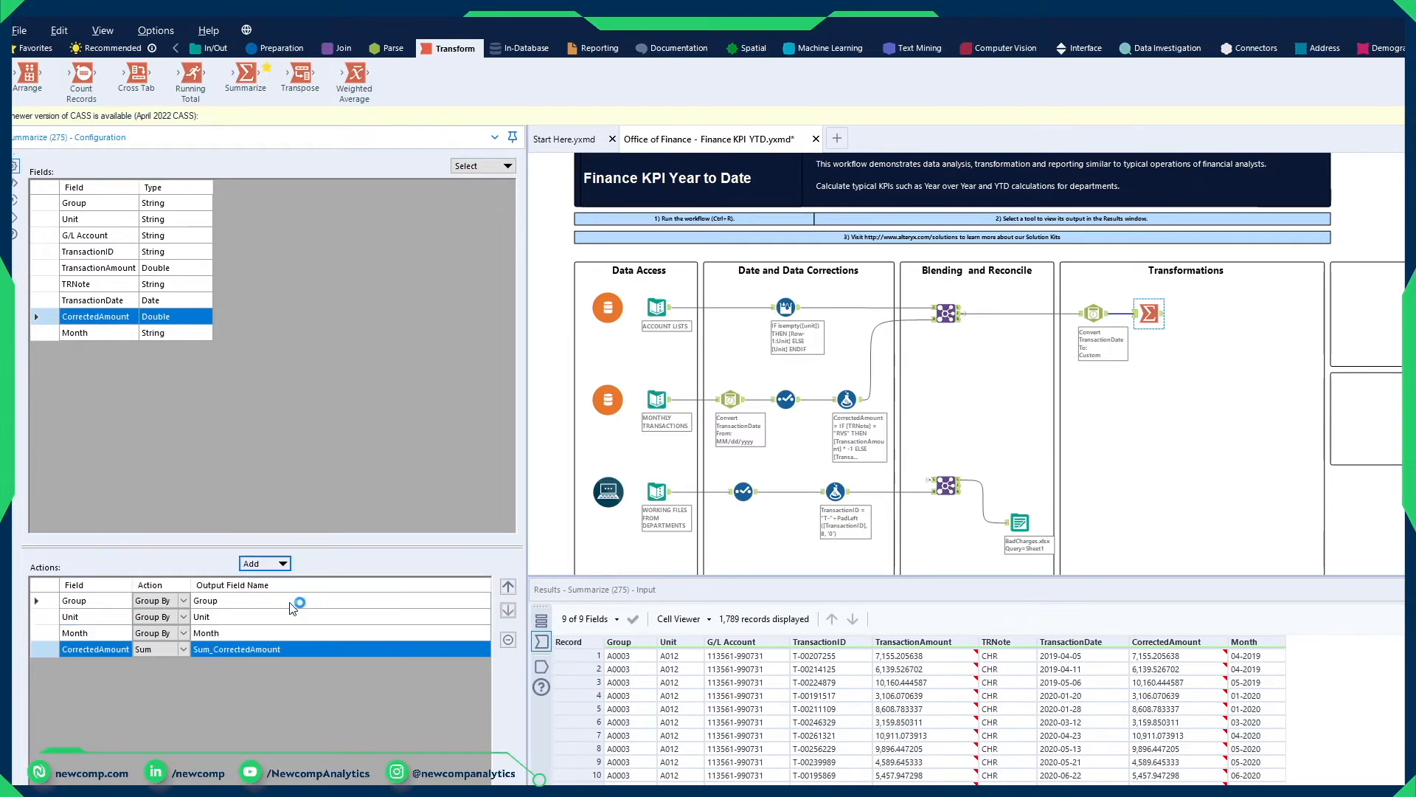
{"action": "left_click", "coordinate": [103, 251]}
{"action": "left_click", "coordinate": [264, 564]}
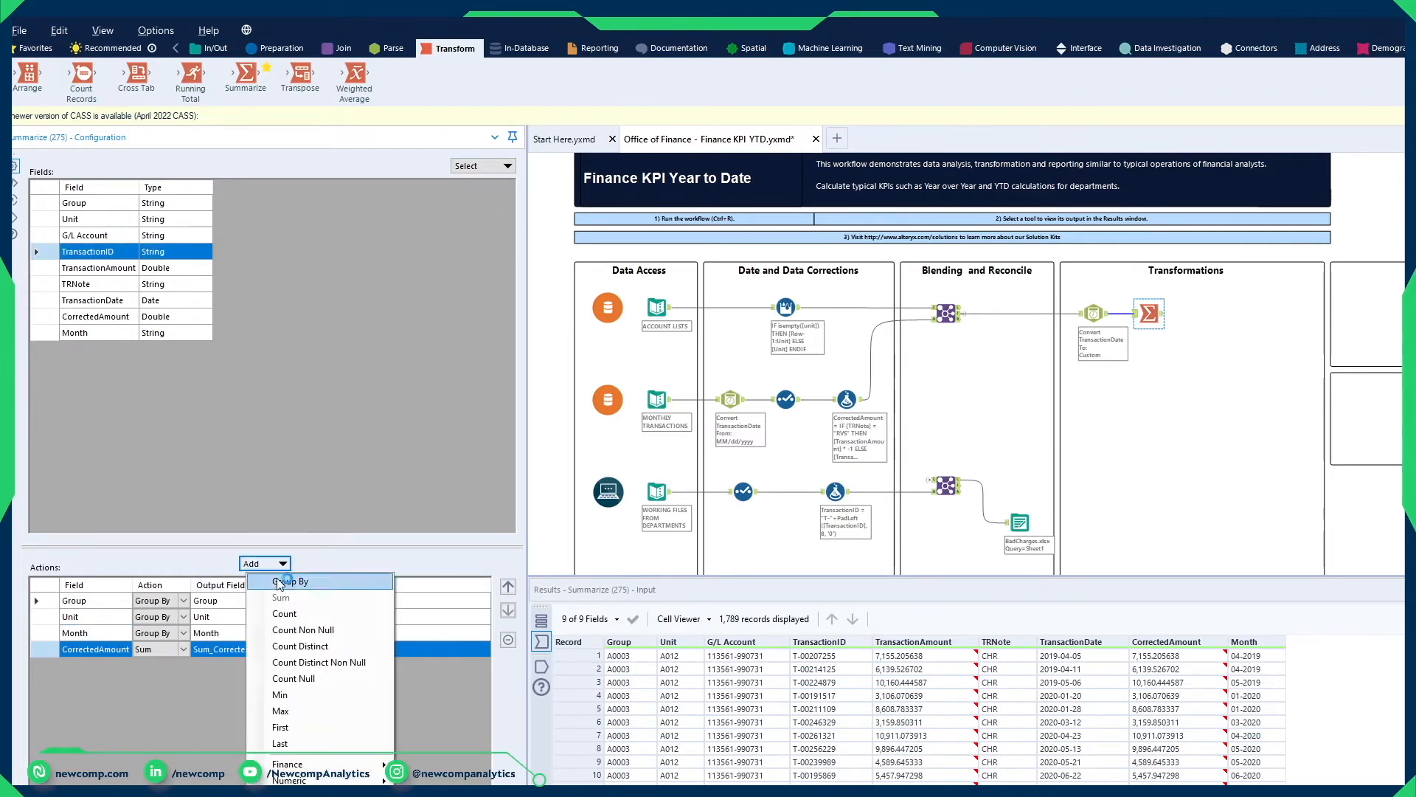
{"action": "left_click", "coordinate": [317, 646]}
Step: Rename the summed amount output Unit_Expenses and the distinct count output NumberOfTransactions, and run the workflow
{"action": "left_click", "coordinate": [310, 650]}
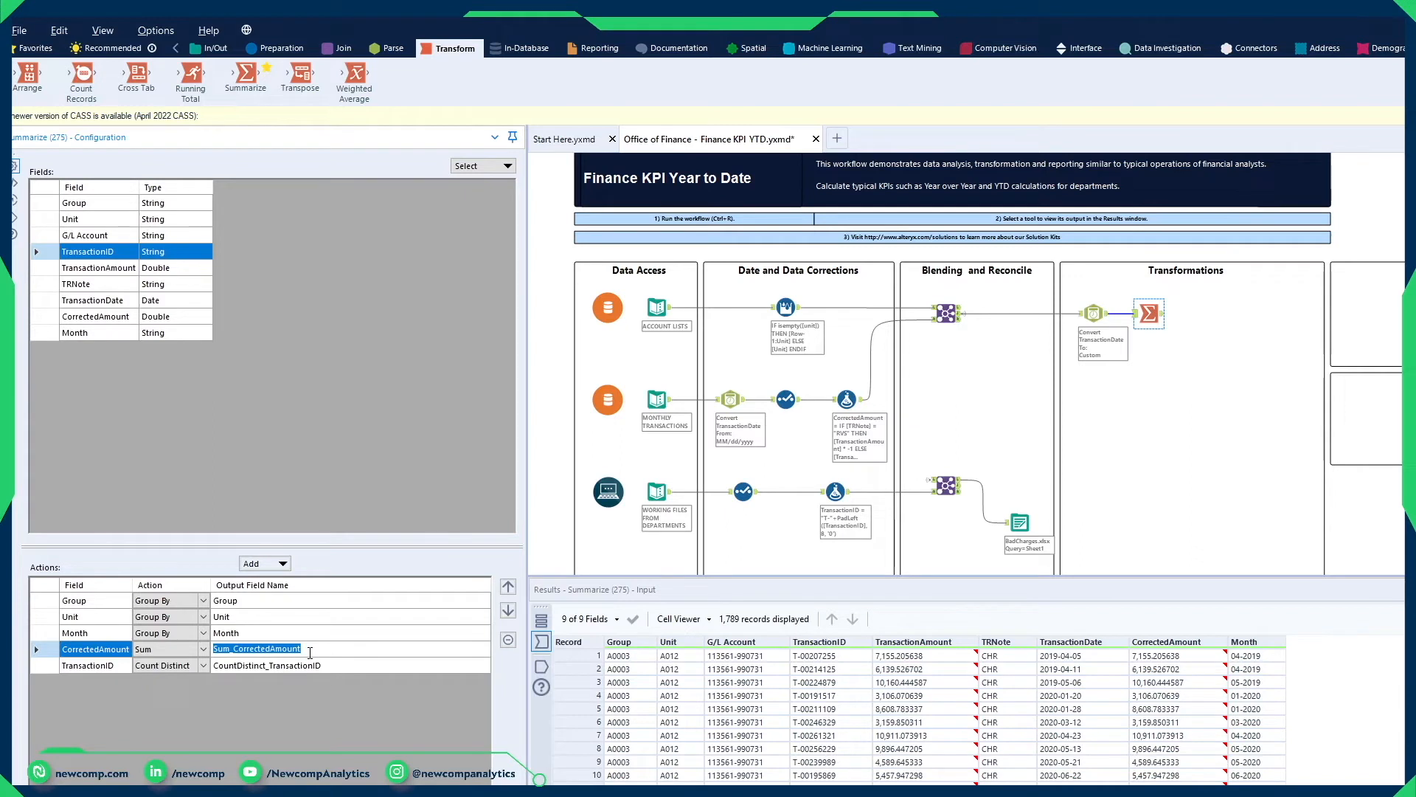
{"action": "type", "text": "Unit_Expenses"}
{"action": "left_click", "coordinate": [245, 667]}
{"action": "type", "text": "NumberOfTransactions"}
{"action": "key", "text": "ctrl+r"}
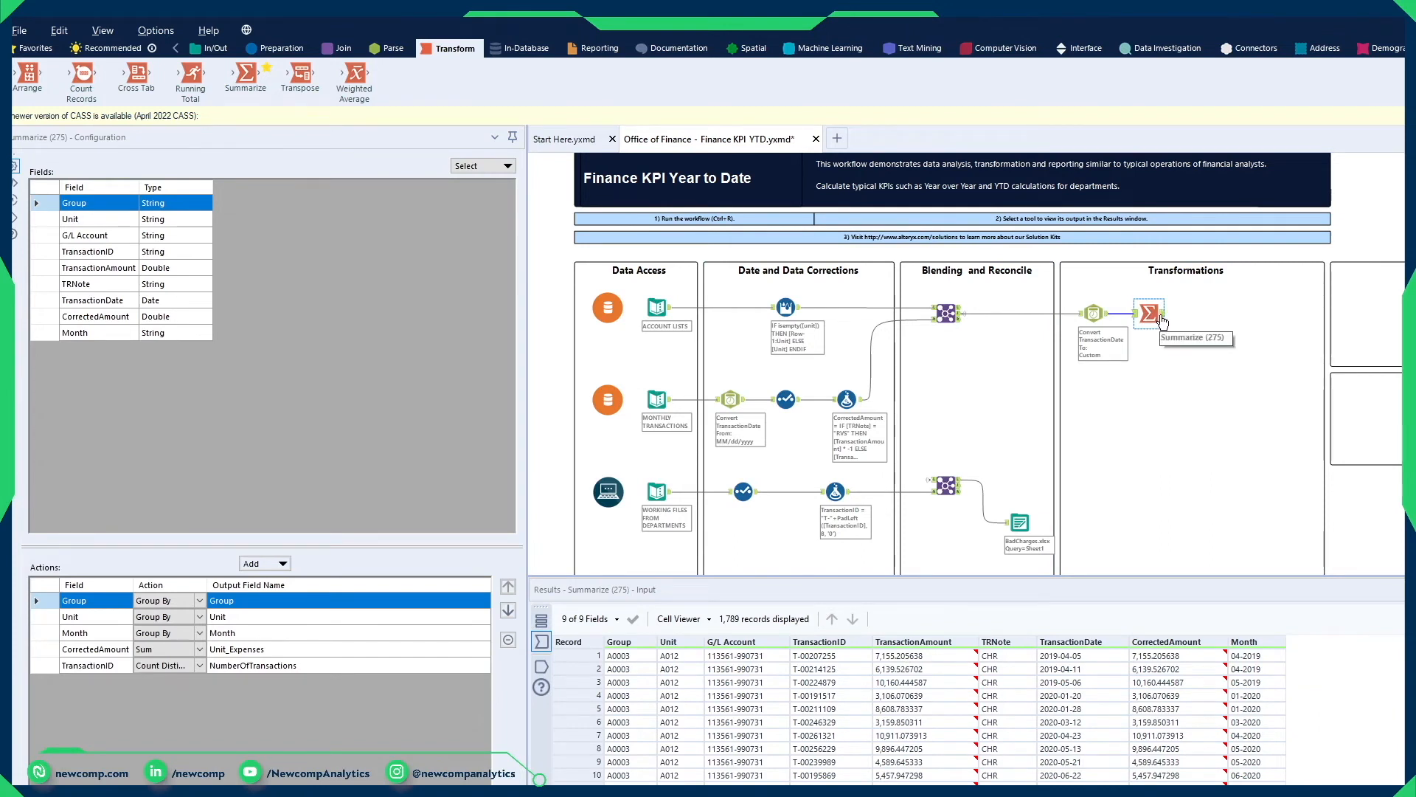
Step: Examine the Group, Unit, Month, Unit_Expenses and NumberOfTransactions columns in the Summarize tool's output
{"action": "left_click", "coordinate": [1162, 319]}
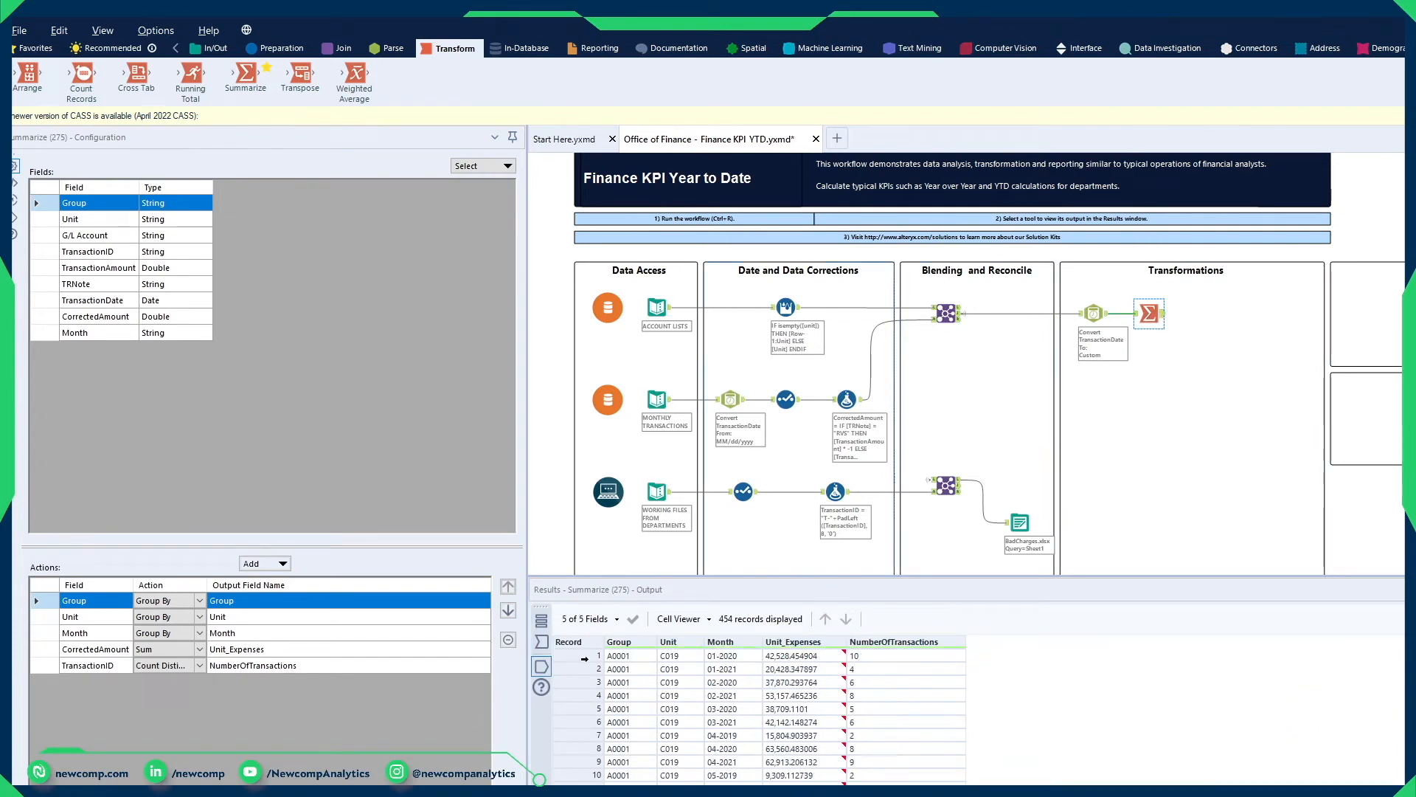
{"action": "left_click_drag", "start_coordinate": [643, 656], "coordinate": [648, 784]}
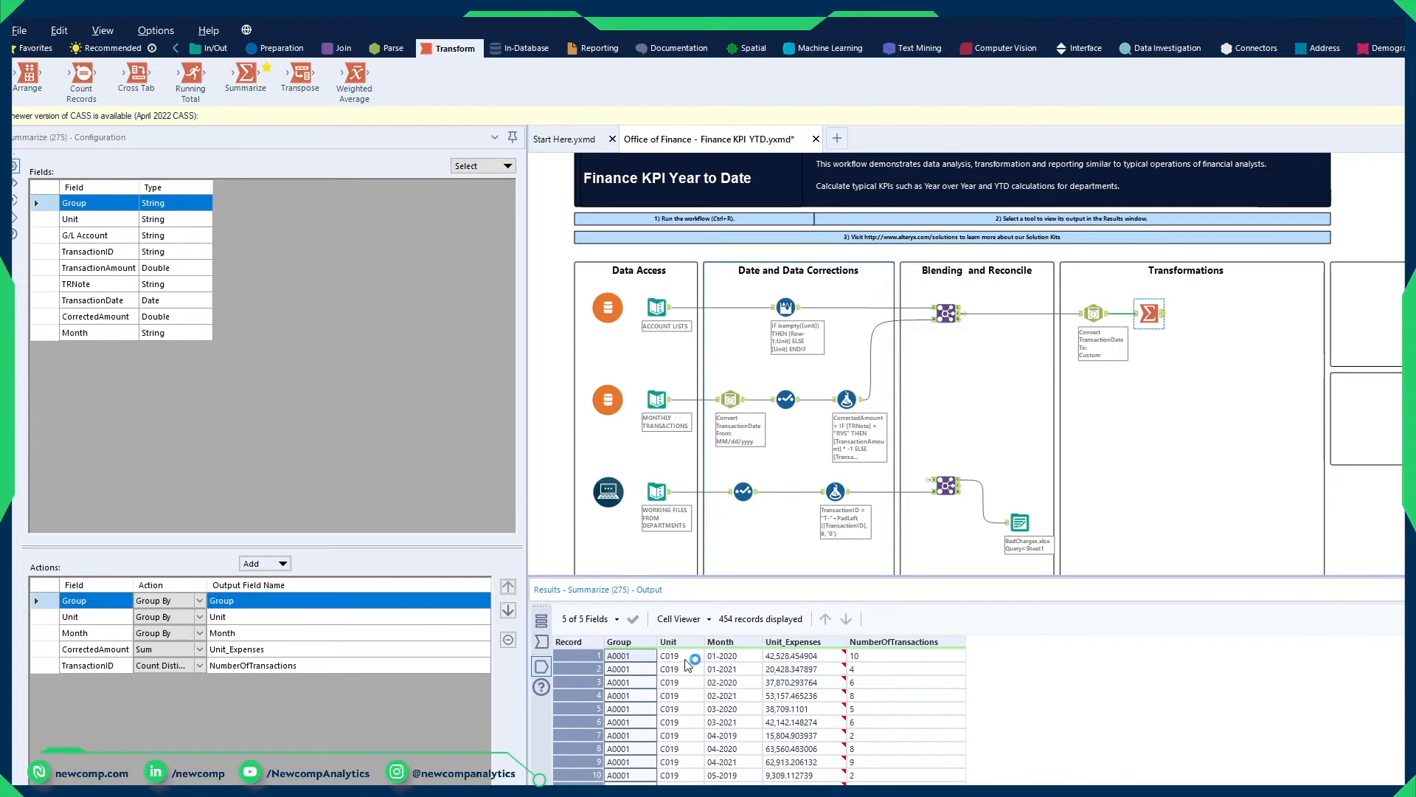
{"action": "left_click_drag", "start_coordinate": [684, 659], "coordinate": [689, 783]}
{"action": "left_click_drag", "start_coordinate": [732, 665], "coordinate": [751, 779]}
{"action": "left_click_drag", "start_coordinate": [808, 658], "coordinate": [812, 783]}
{"action": "left_click_drag", "start_coordinate": [879, 670], "coordinate": [902, 783]}
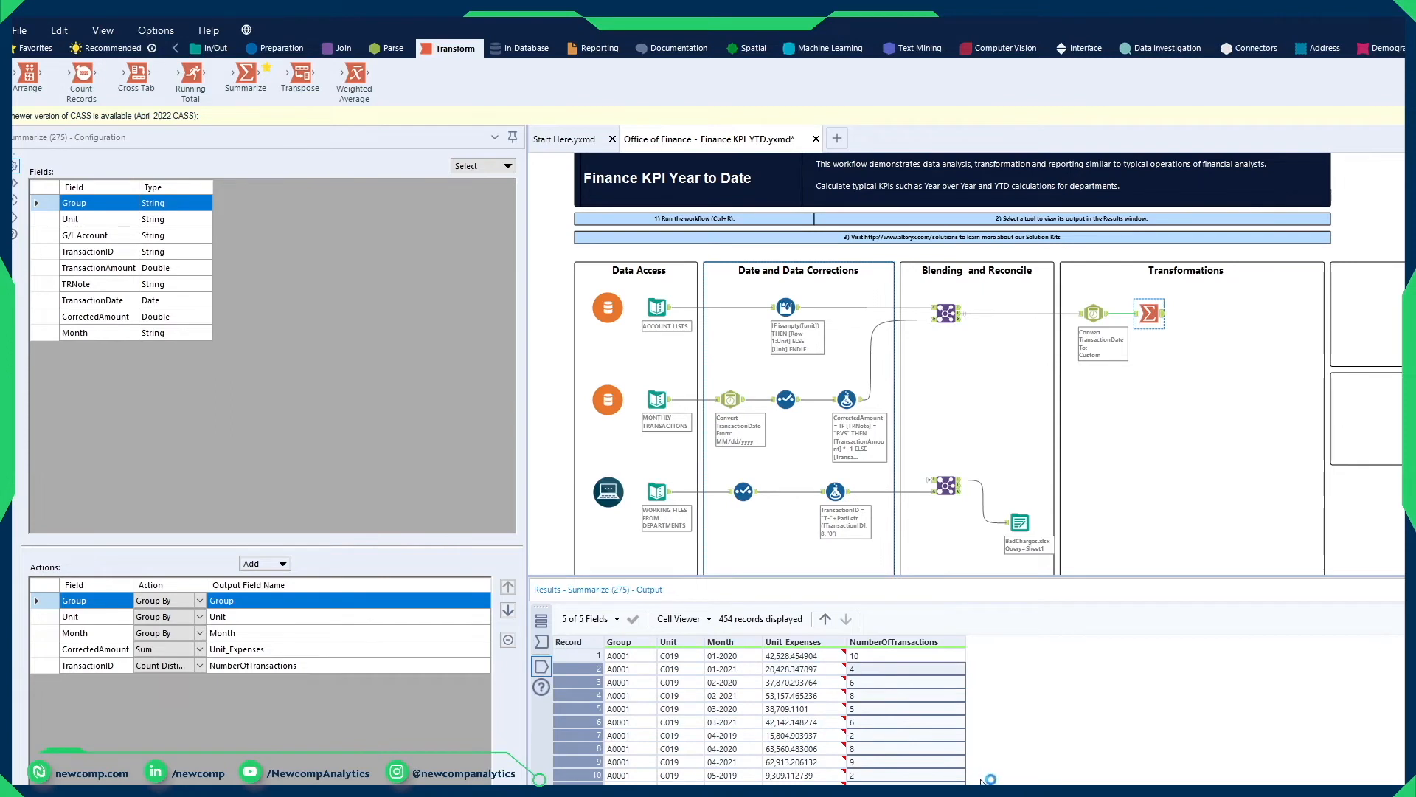
{"action": "left_click", "coordinate": [738, 669]}
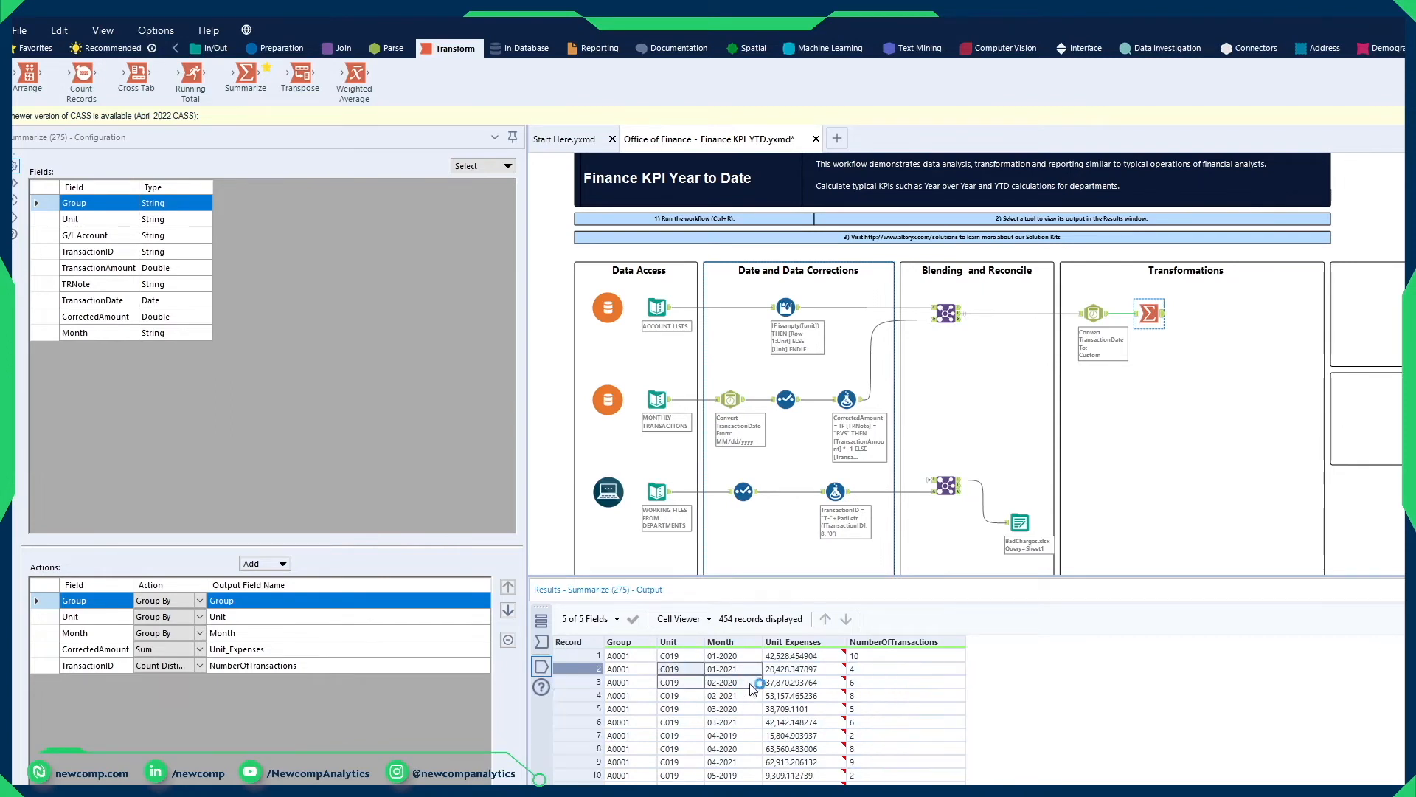
{"action": "left_click_drag", "start_coordinate": [741, 669], "coordinate": [746, 776]}
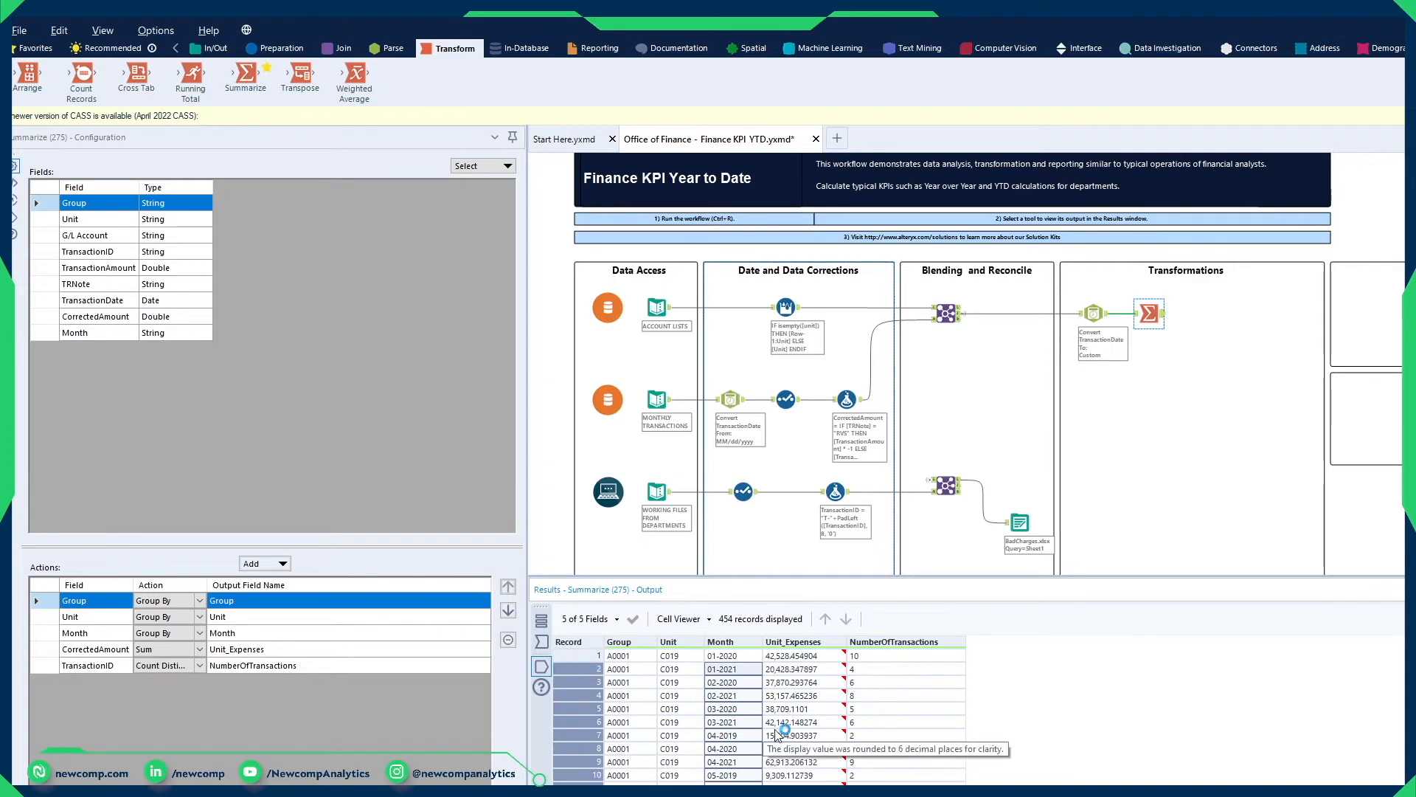
Step: Add a Text To Columns tool after Summarize, split Month into 2 columns at the "-" delimiter, and run the workflow to check the split columns
{"action": "left_click", "coordinate": [384, 51]}
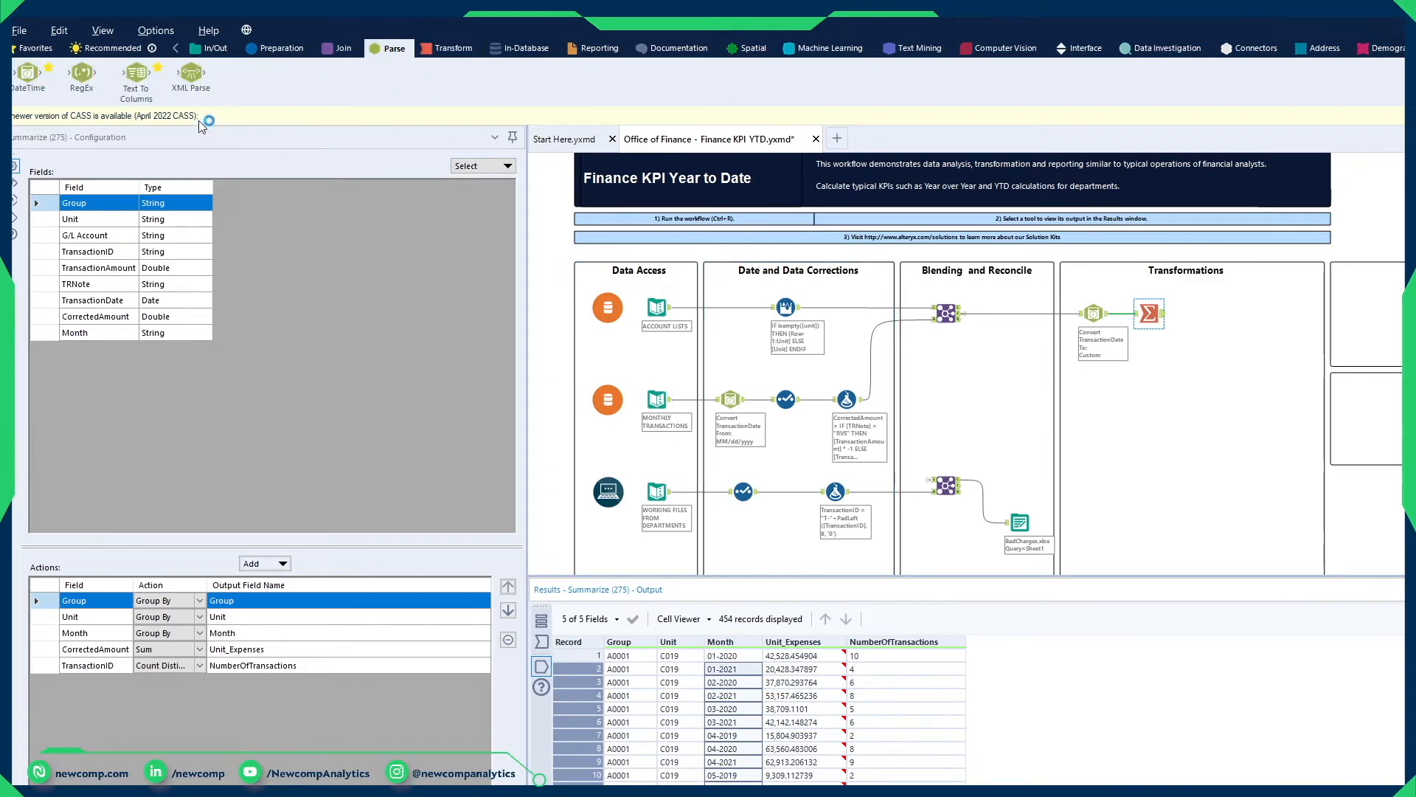
{"action": "left_click_drag", "start_coordinate": [142, 90], "coordinate": [1204, 315]}
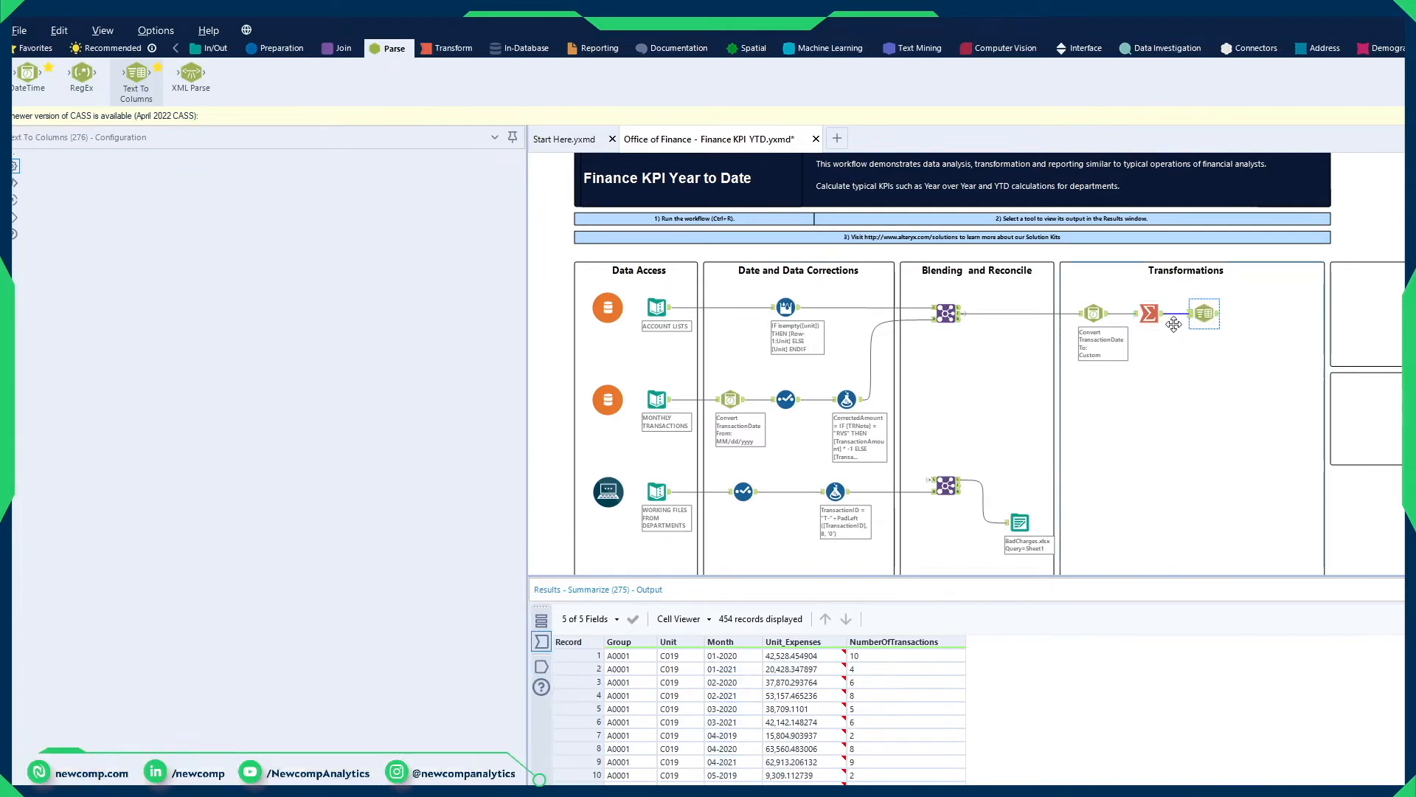
{"action": "left_click", "coordinate": [447, 218]}
{"action": "left_click", "coordinate": [314, 217]}
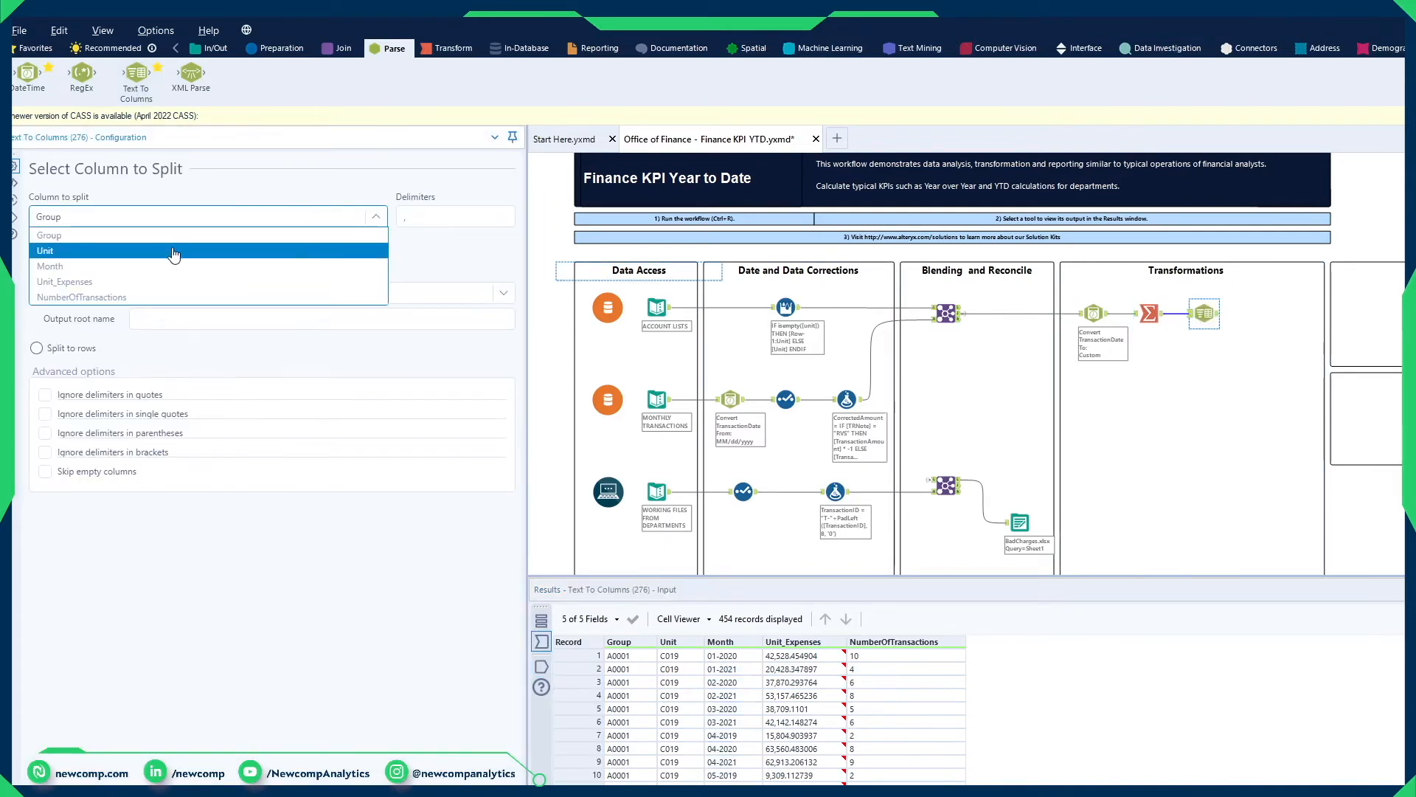
{"action": "left_click", "coordinate": [188, 259]}
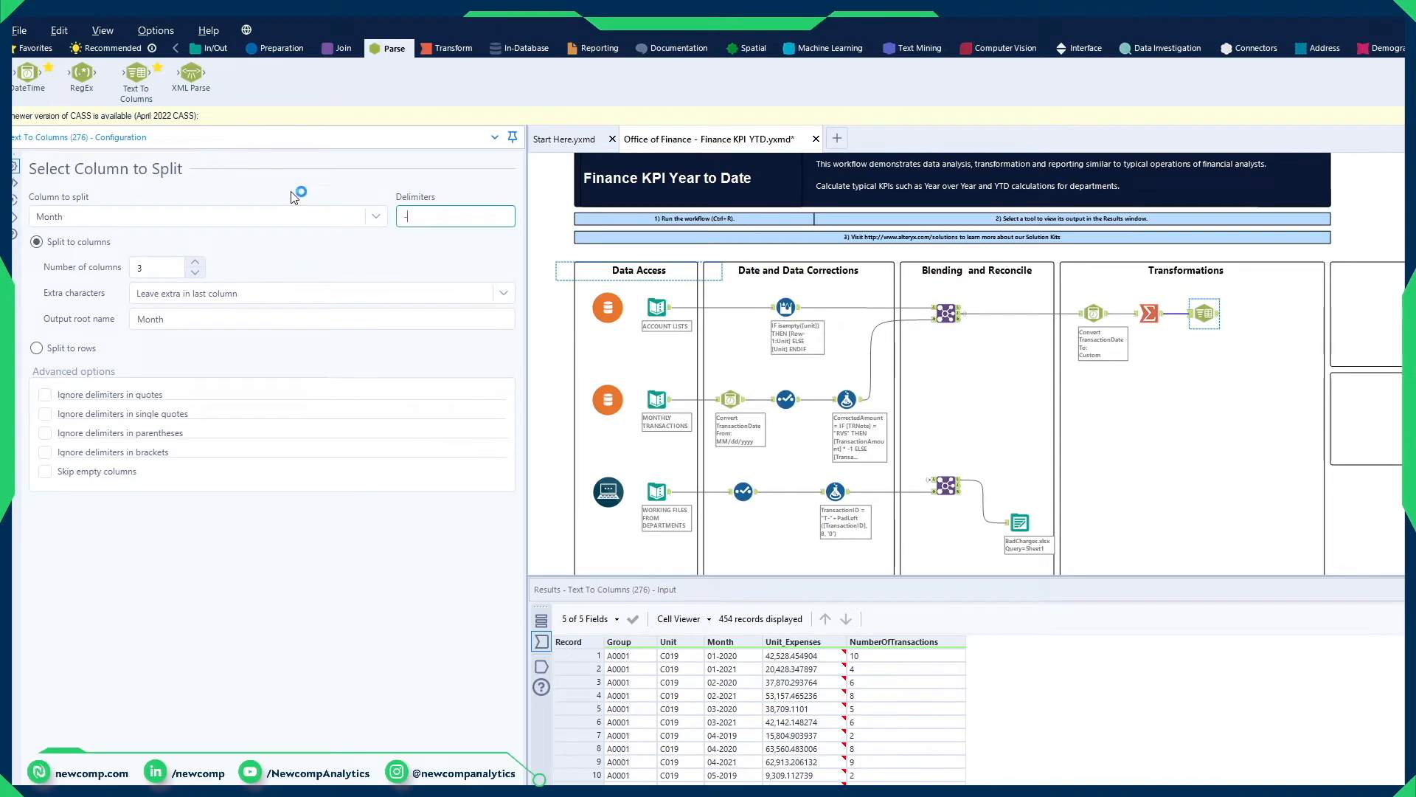
{"action": "left_click", "coordinate": [197, 272]}
{"action": "key", "text": "ctrl+r"}
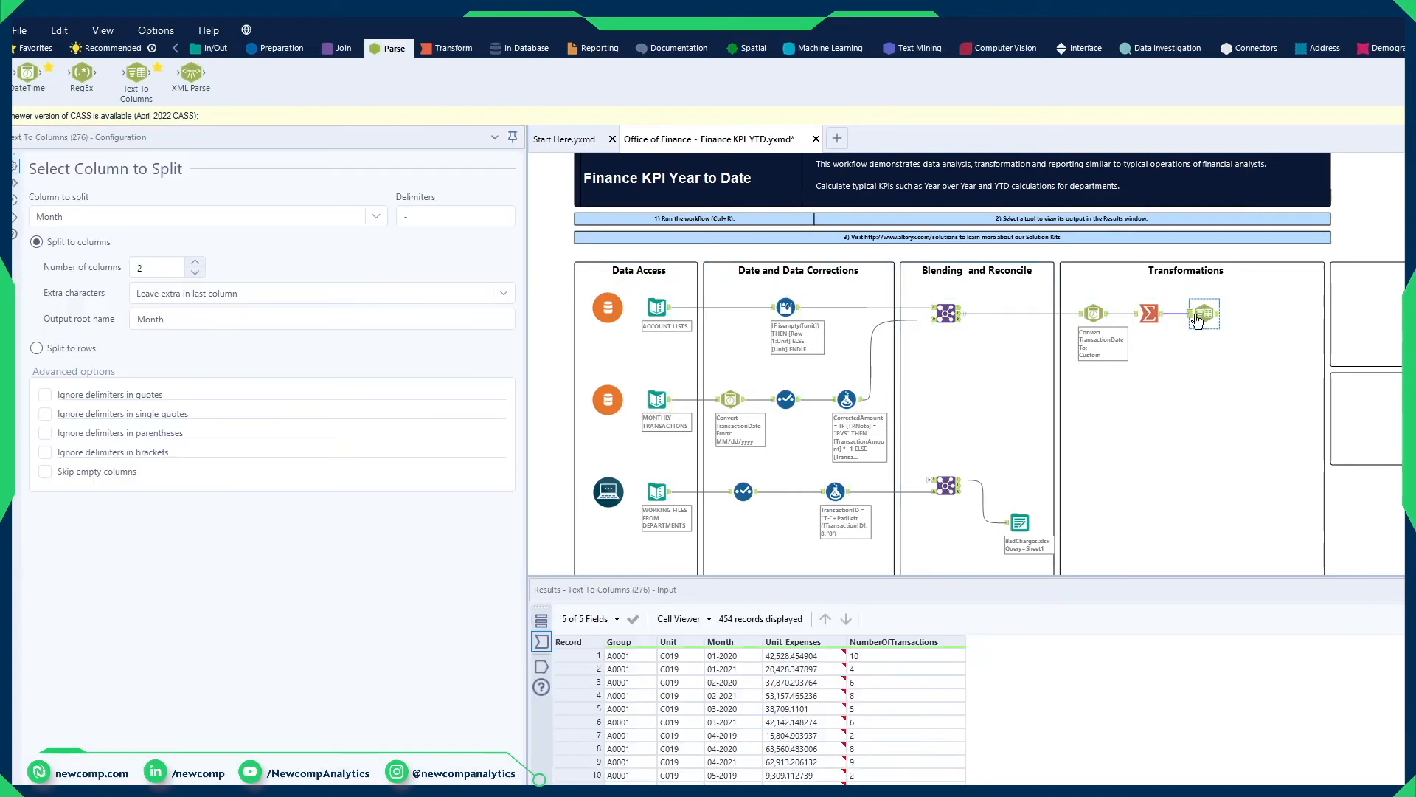
{"action": "left_click", "coordinate": [1216, 316]}
{"action": "left_click_drag", "start_coordinate": [995, 684], "coordinate": [1062, 779]}
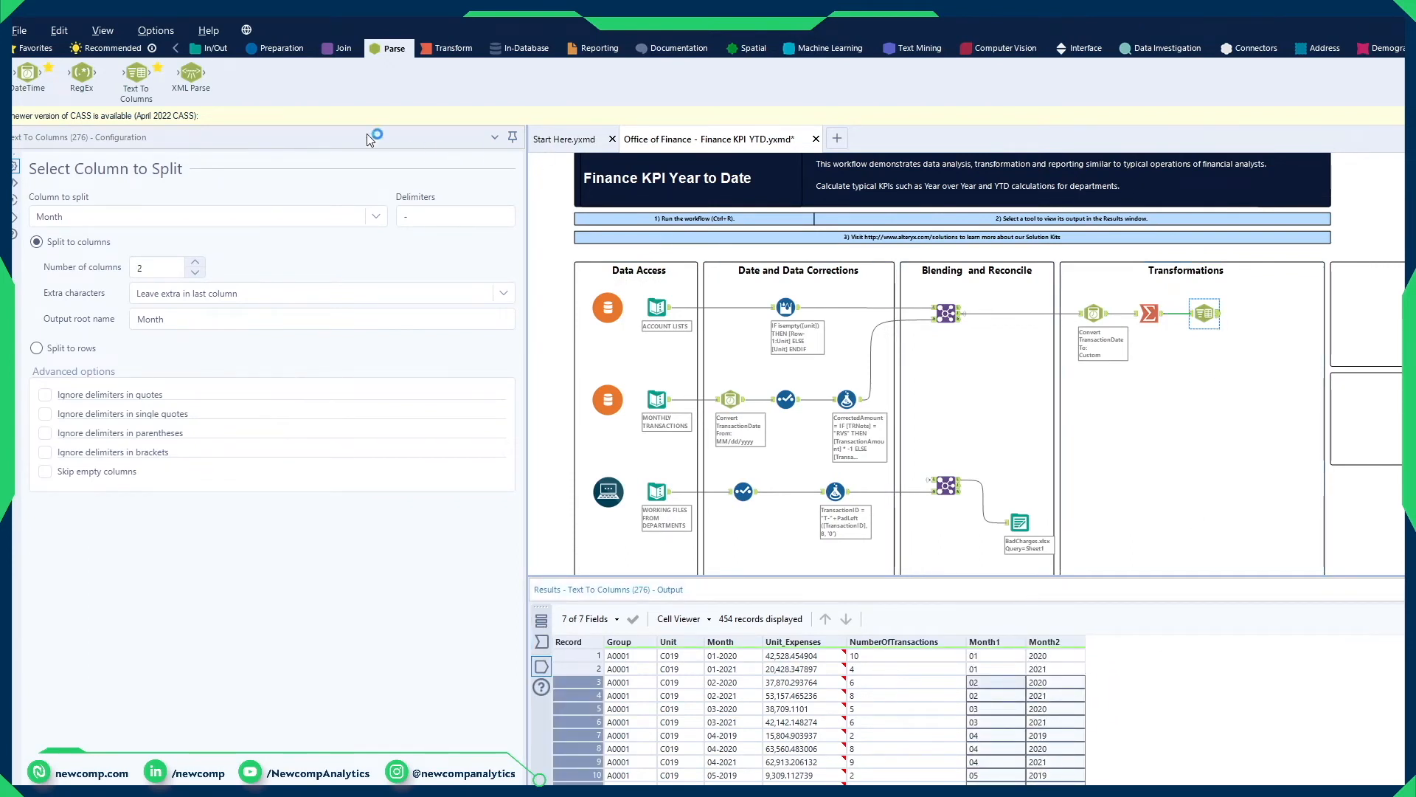
Step: Add a Select tool after Text To Columns and rename Month to Date, Month1 to Month and Month2 to Year
{"action": "left_click", "coordinate": [263, 52]}
{"action": "left_click_drag", "start_coordinate": [791, 74], "coordinate": [1266, 314]}
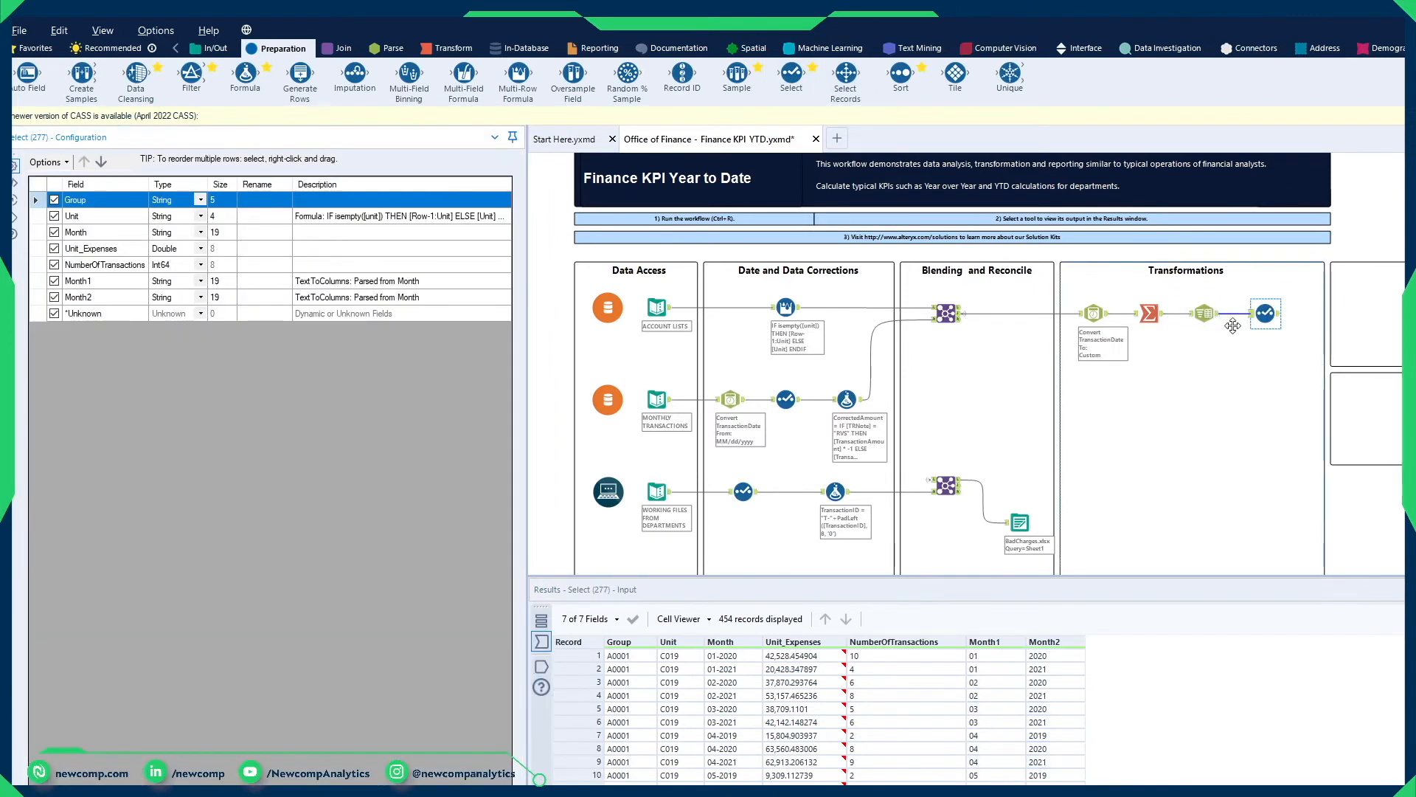
{"action": "left_click", "coordinate": [251, 281]}
{"action": "type", "text": "M"}
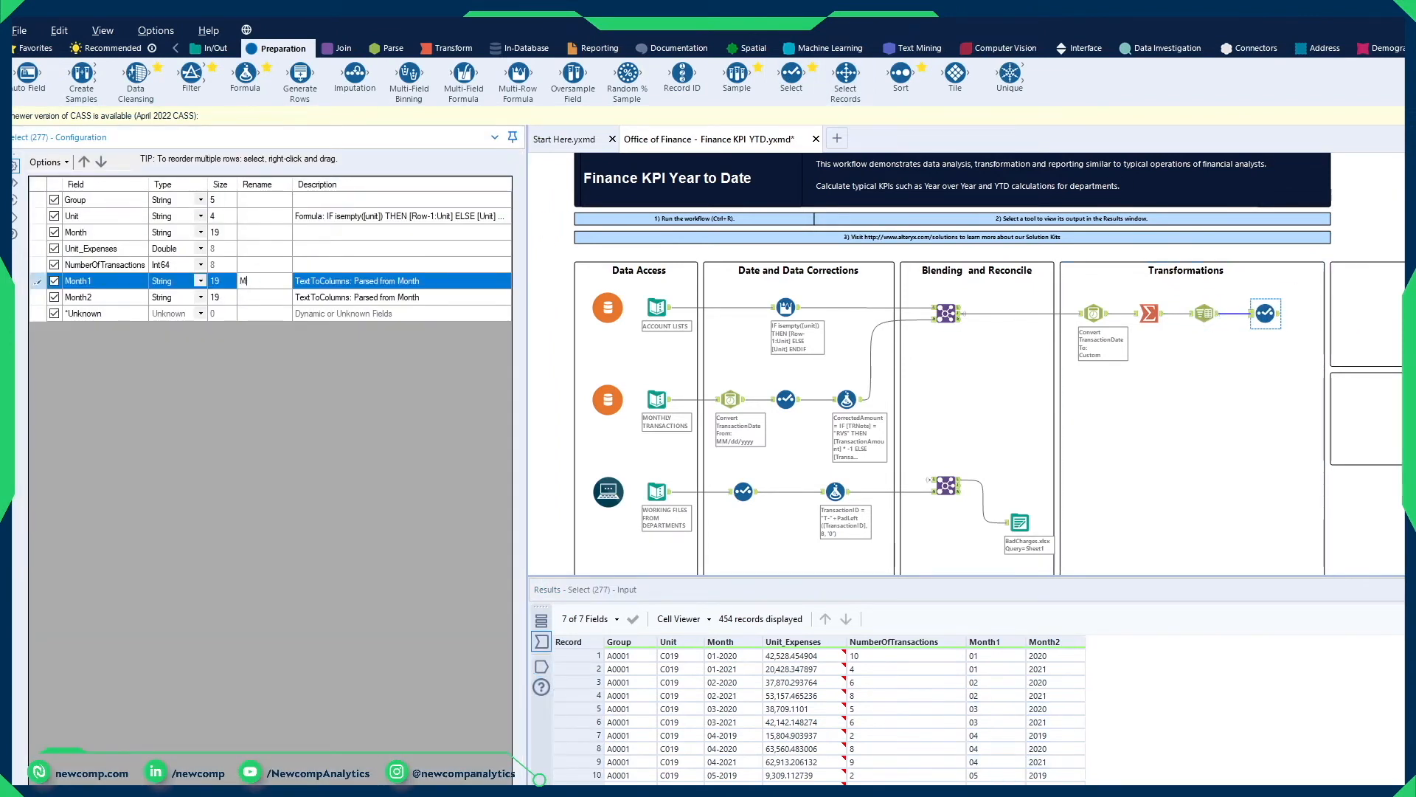
{"action": "left_click", "coordinate": [255, 298]}
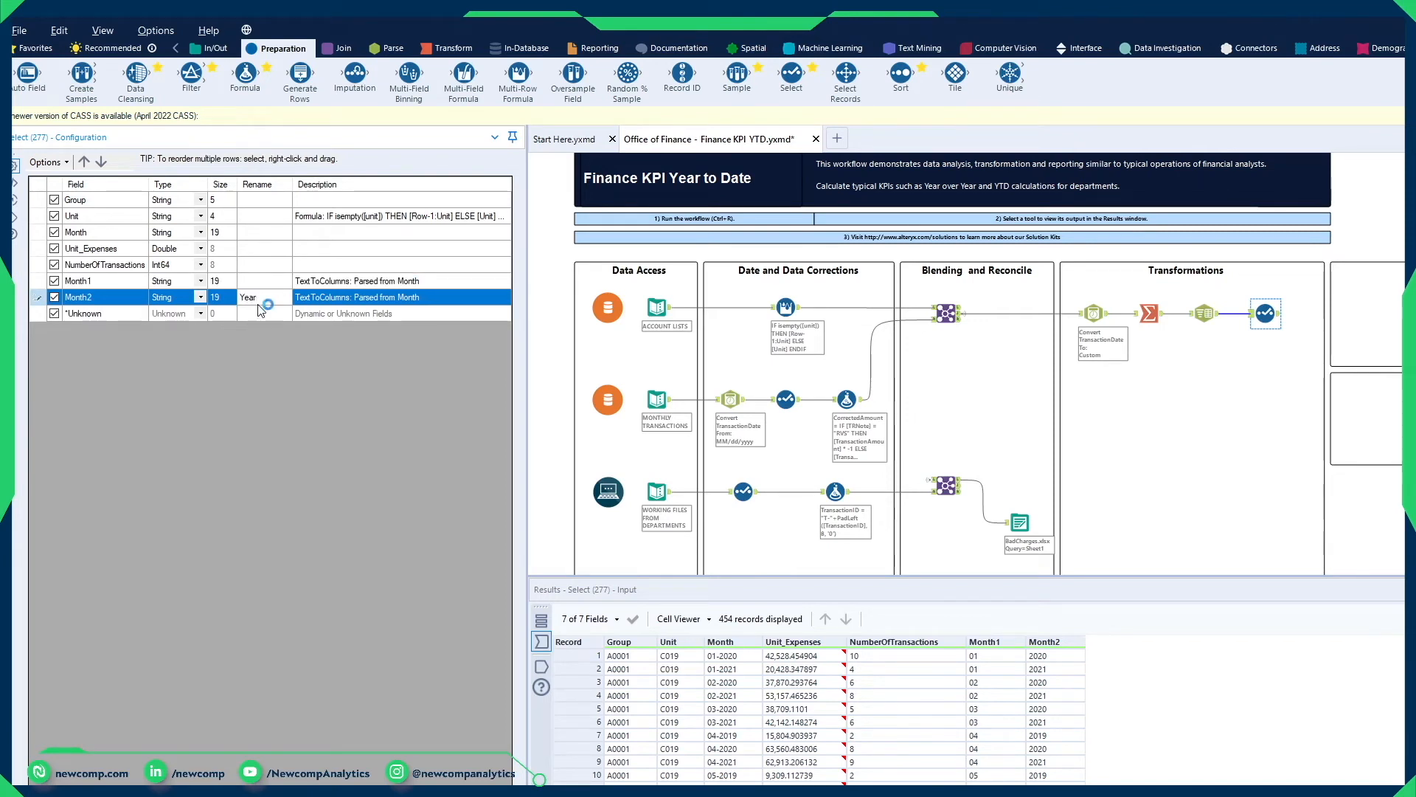
{"action": "left_click", "coordinate": [262, 233]}
{"action": "type", "text": "Date"}
{"action": "left_click", "coordinate": [272, 280]}
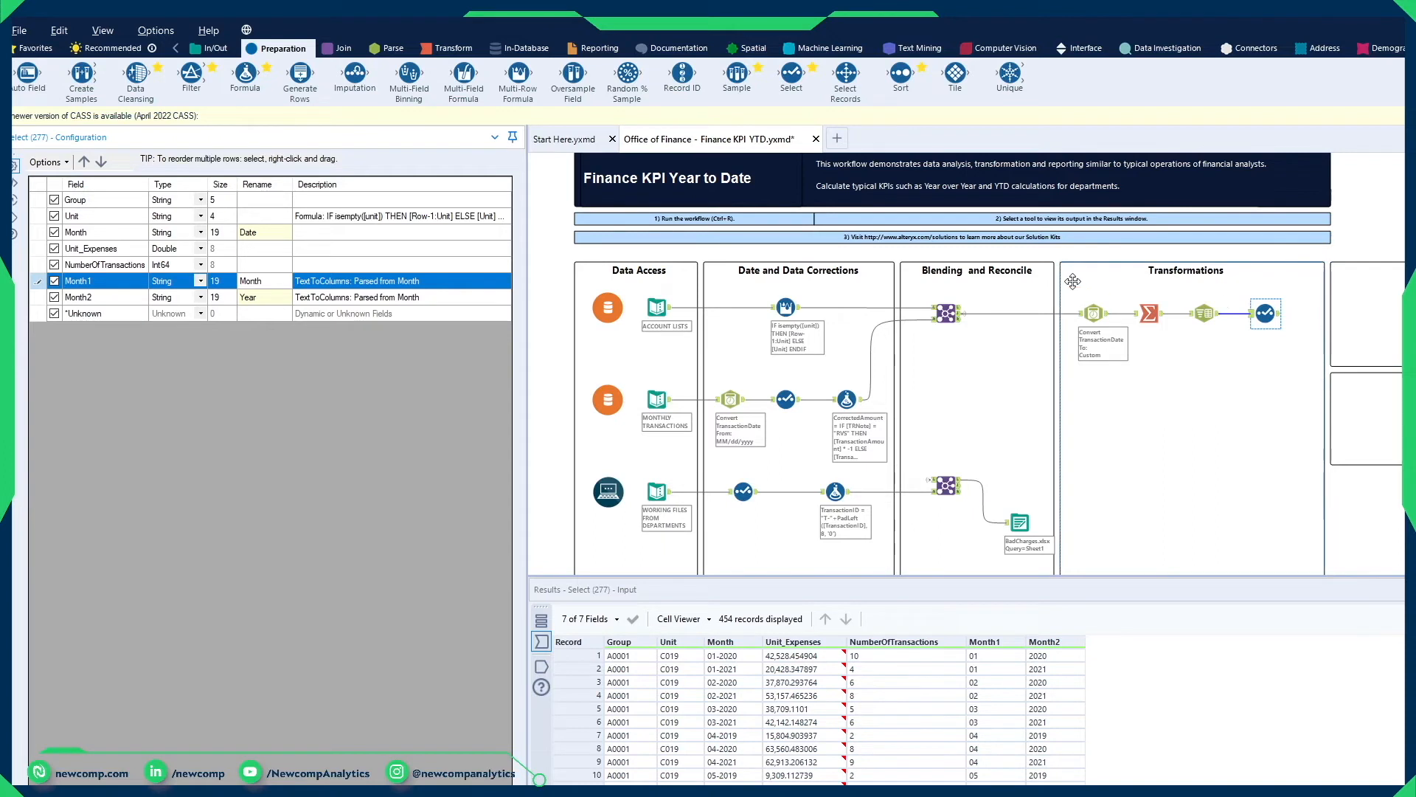
Step: Set the Month1 and Month2 field types to Int16 and run the workflow to check the Month, Year and Date output columns
{"action": "left_click", "coordinate": [191, 282]}
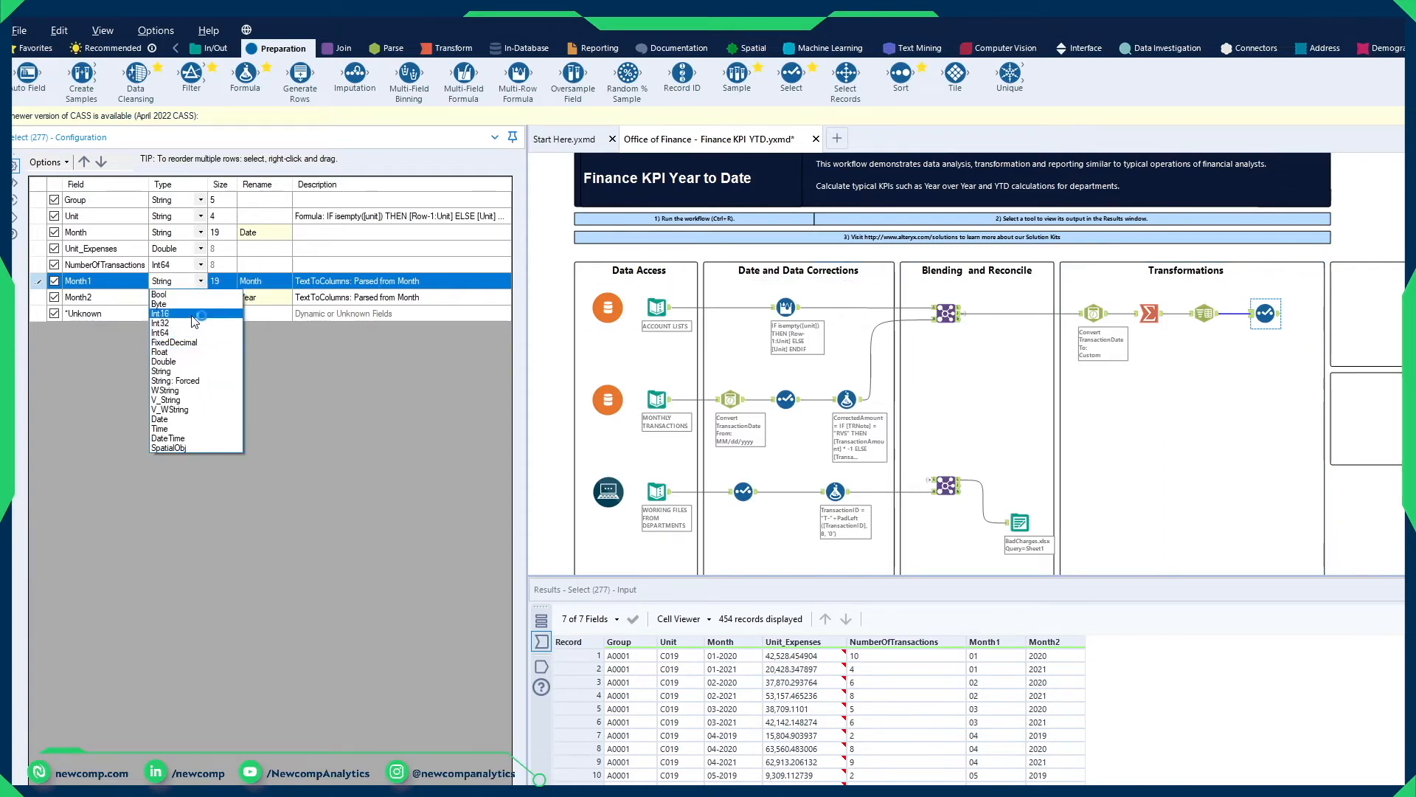
{"action": "left_click", "coordinate": [193, 314]}
{"action": "left_click", "coordinate": [190, 298]}
{"action": "left_click", "coordinate": [194, 330]}
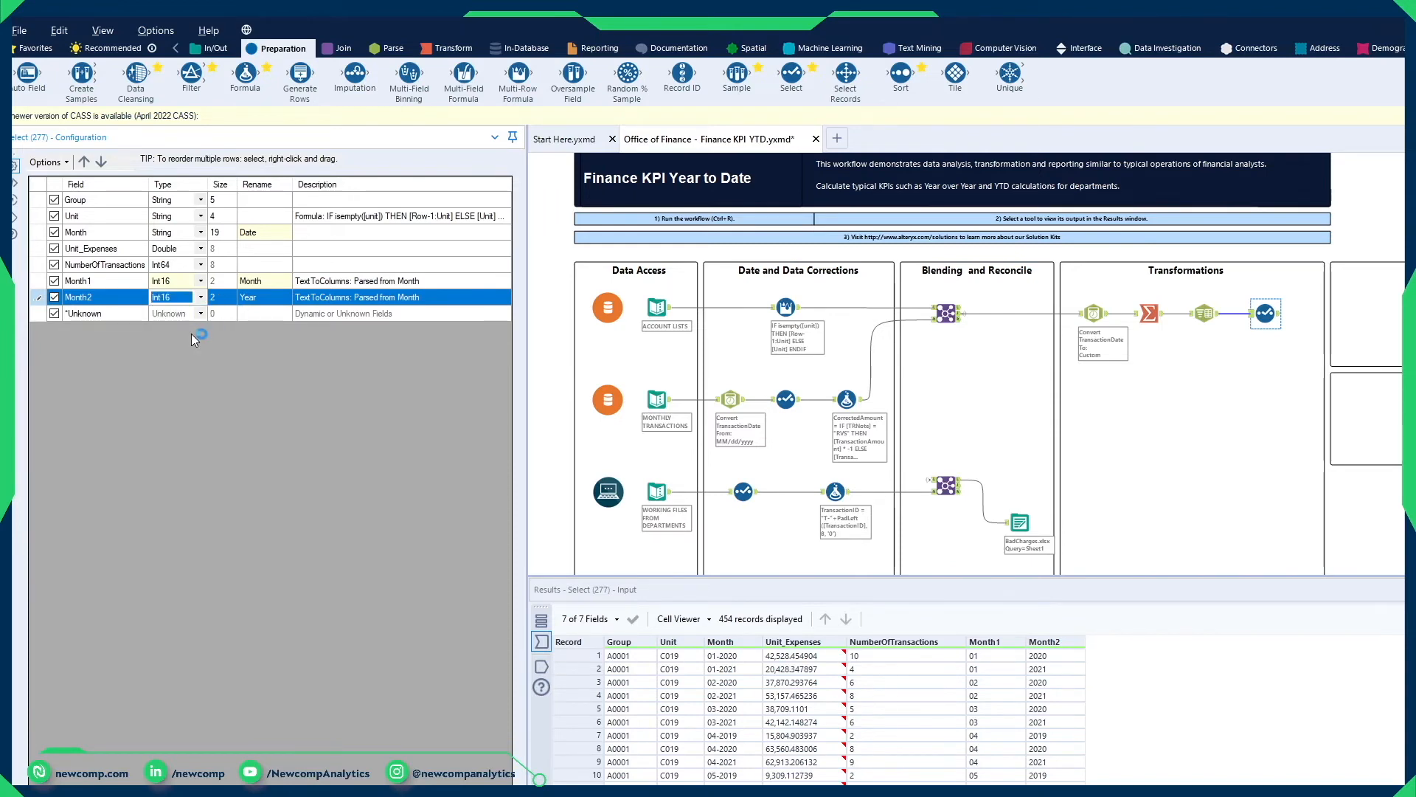
{"action": "key", "text": "ctrl+r"}
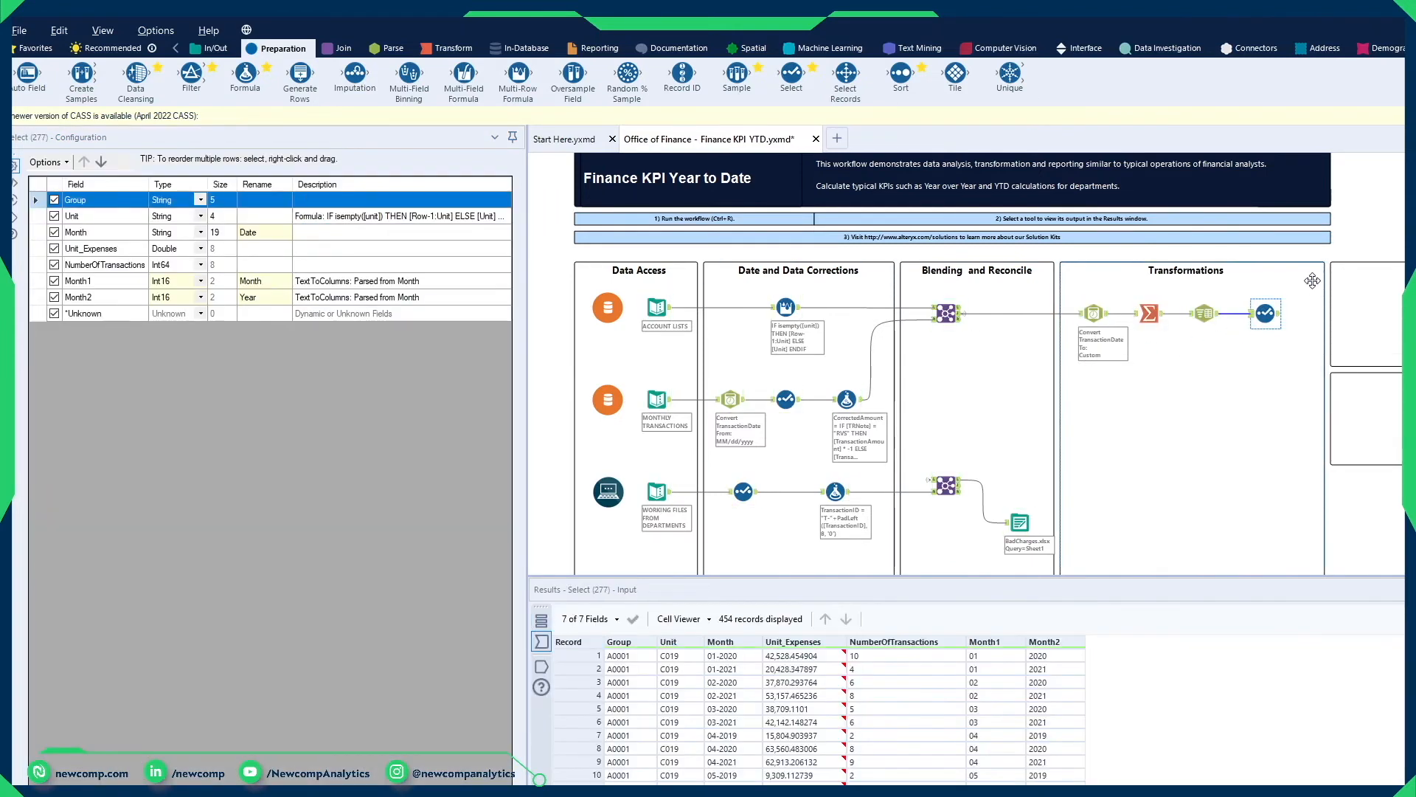
{"action": "left_click", "coordinate": [1280, 314]}
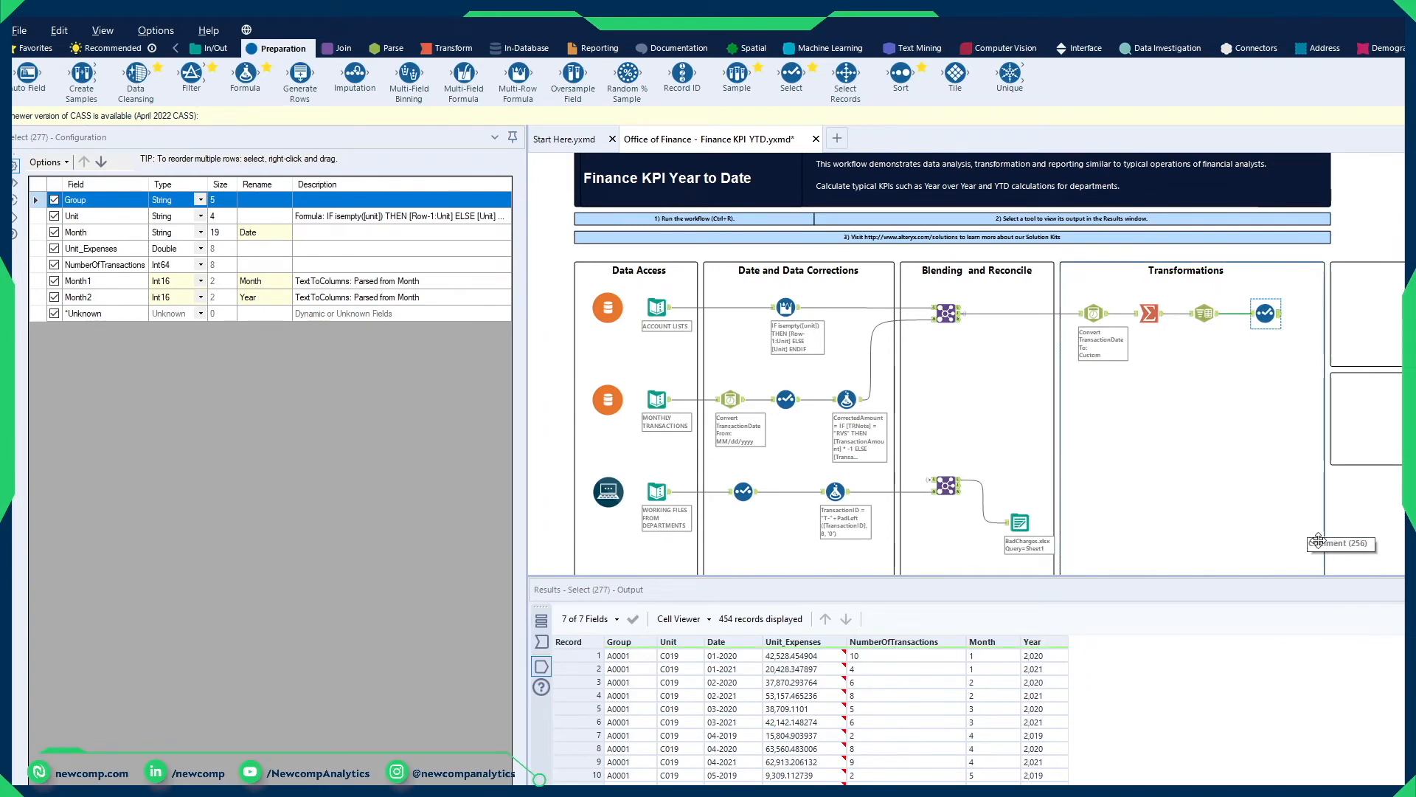
{"action": "left_click", "coordinate": [982, 642]}
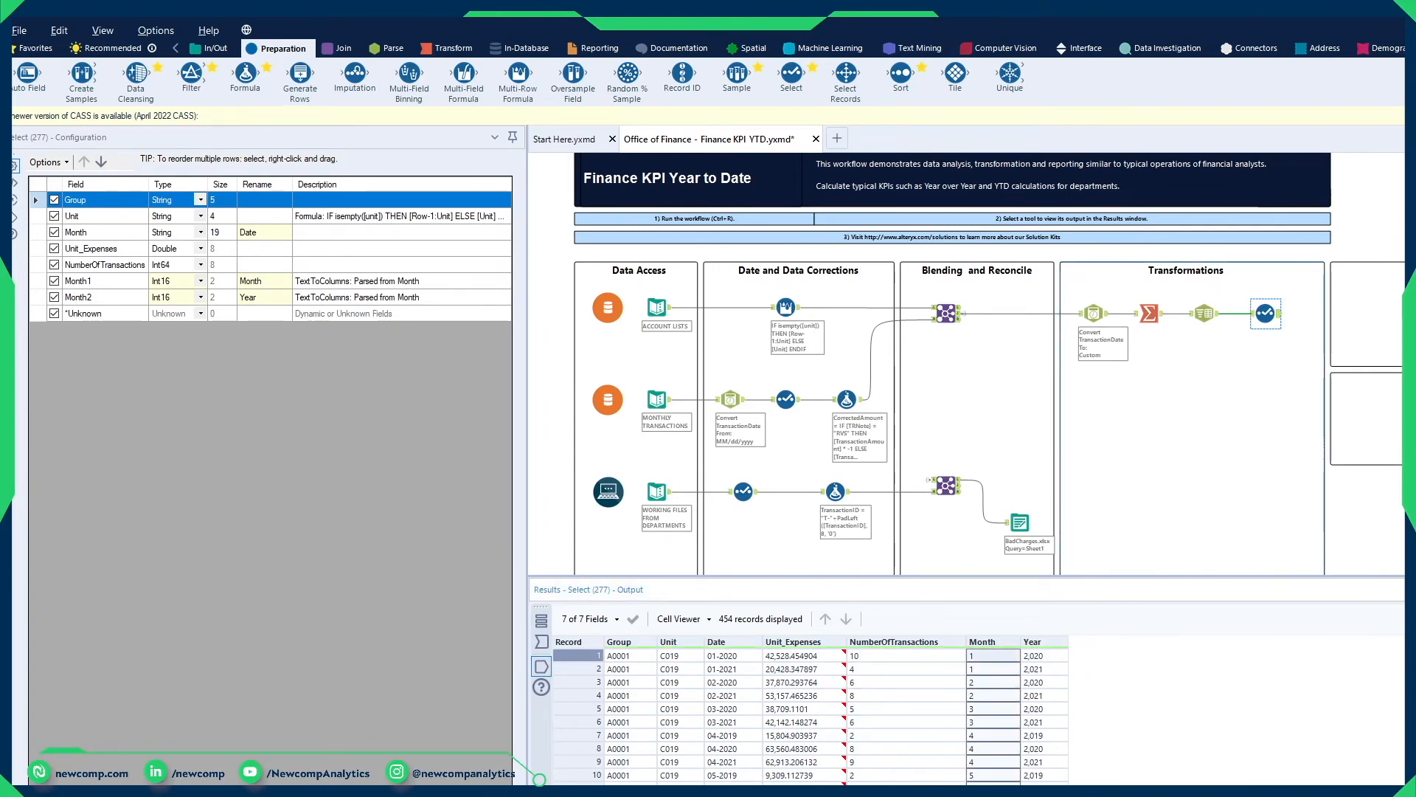
{"action": "left_click", "coordinate": [1033, 642]}
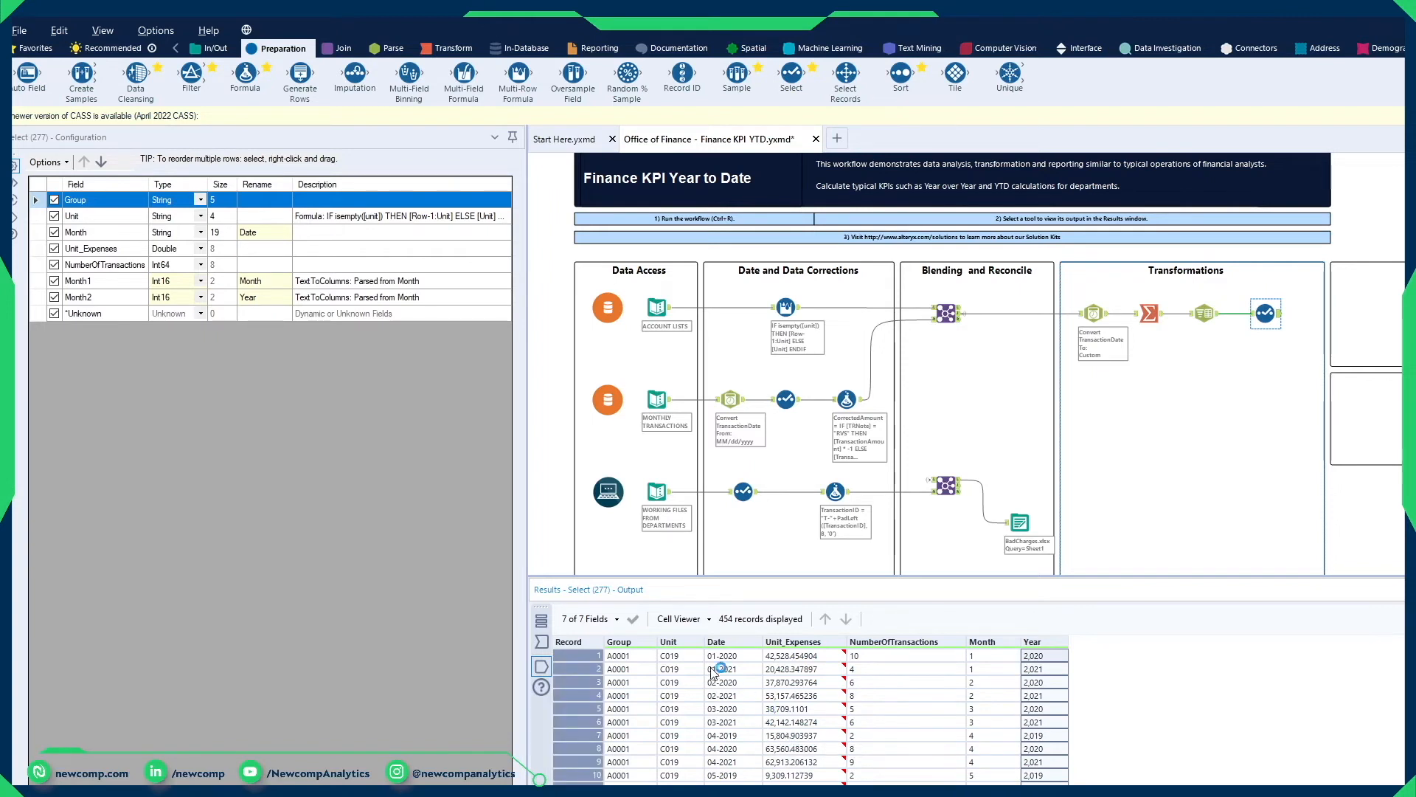
{"action": "left_click", "coordinate": [723, 641]}
{"action": "left_click_drag", "start_coordinate": [738, 780], "coordinate": [738, 788]}
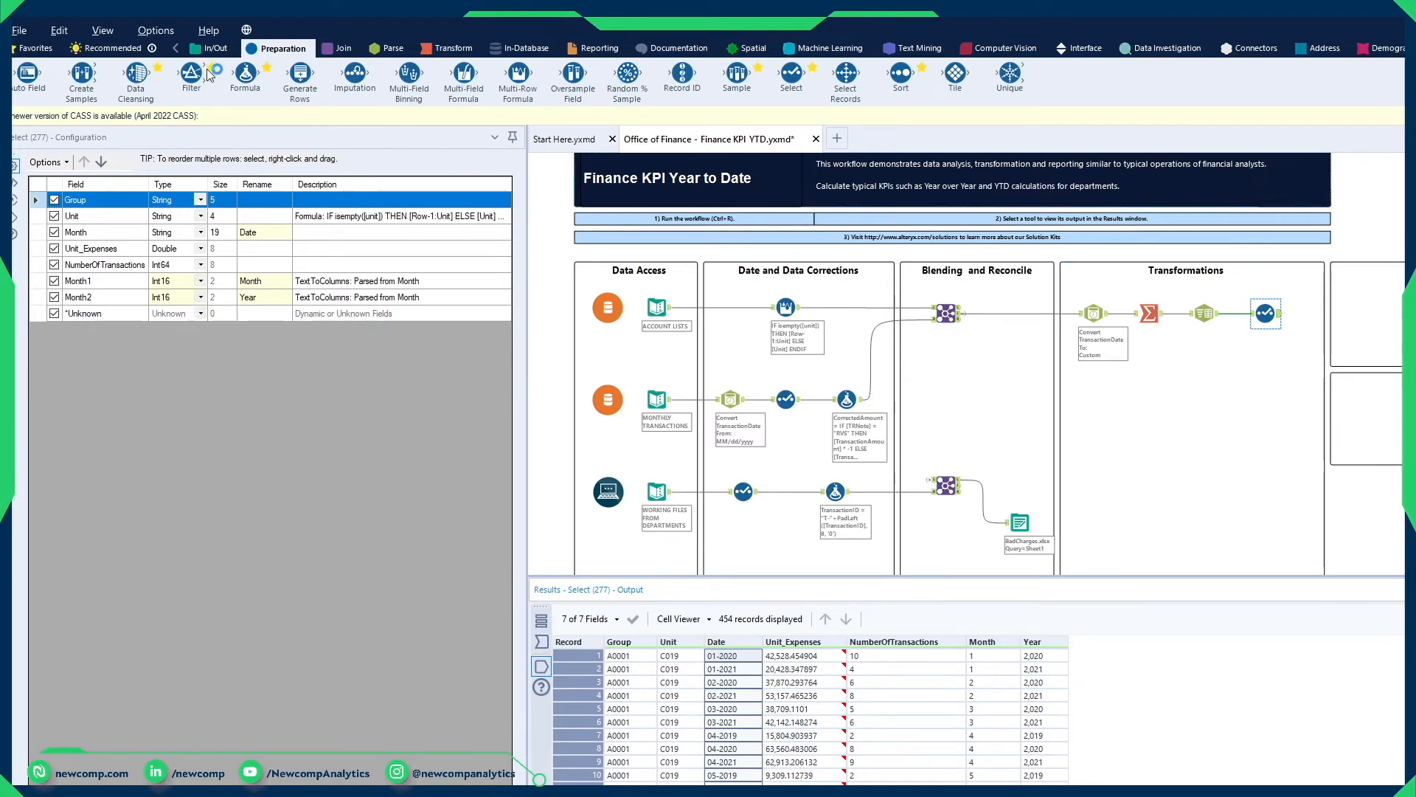
Step: Add a Filter tool after the last Select tool and switch it to a custom filter
{"action": "left_click_drag", "start_coordinate": [198, 77], "coordinate": [1364, 315]}
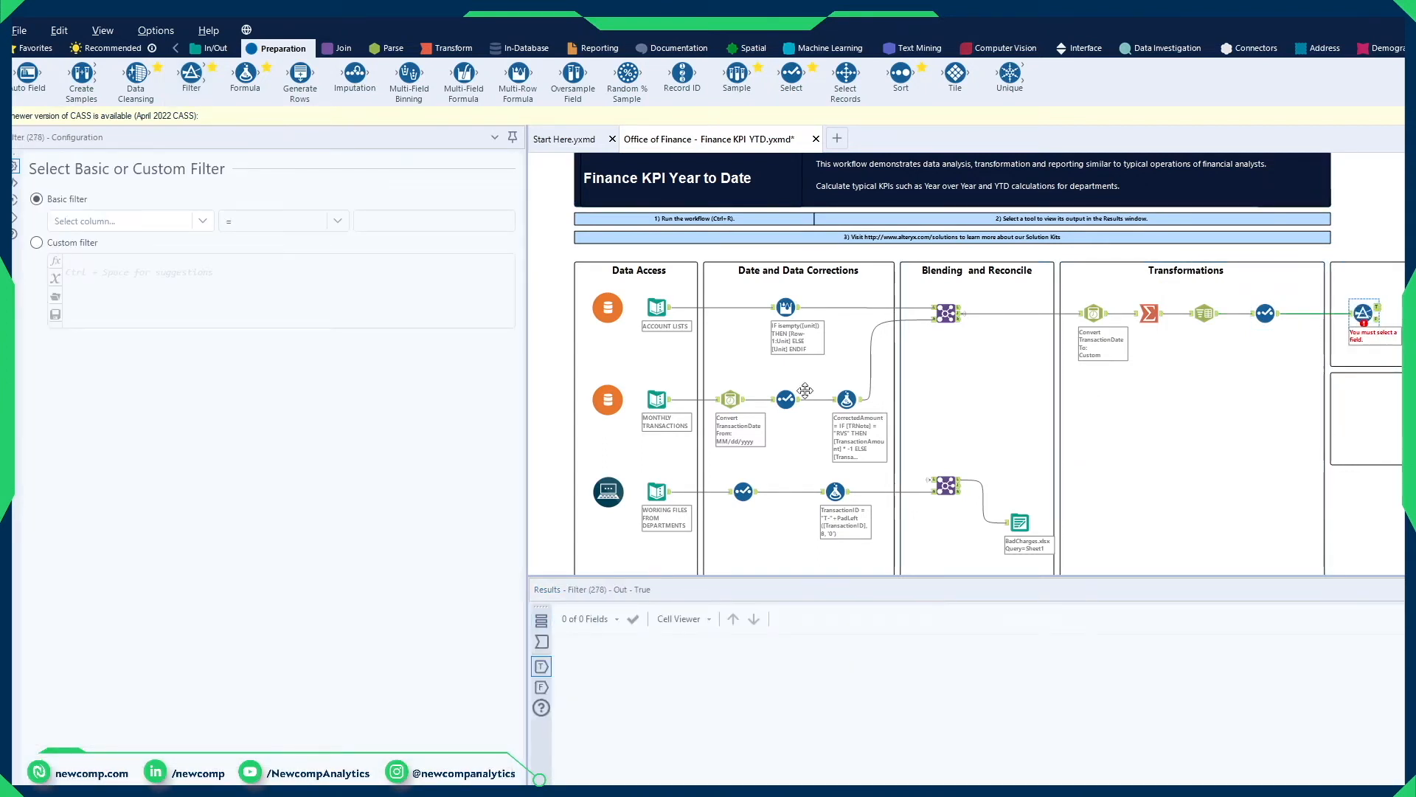
{"action": "left_click", "coordinate": [145, 224]}
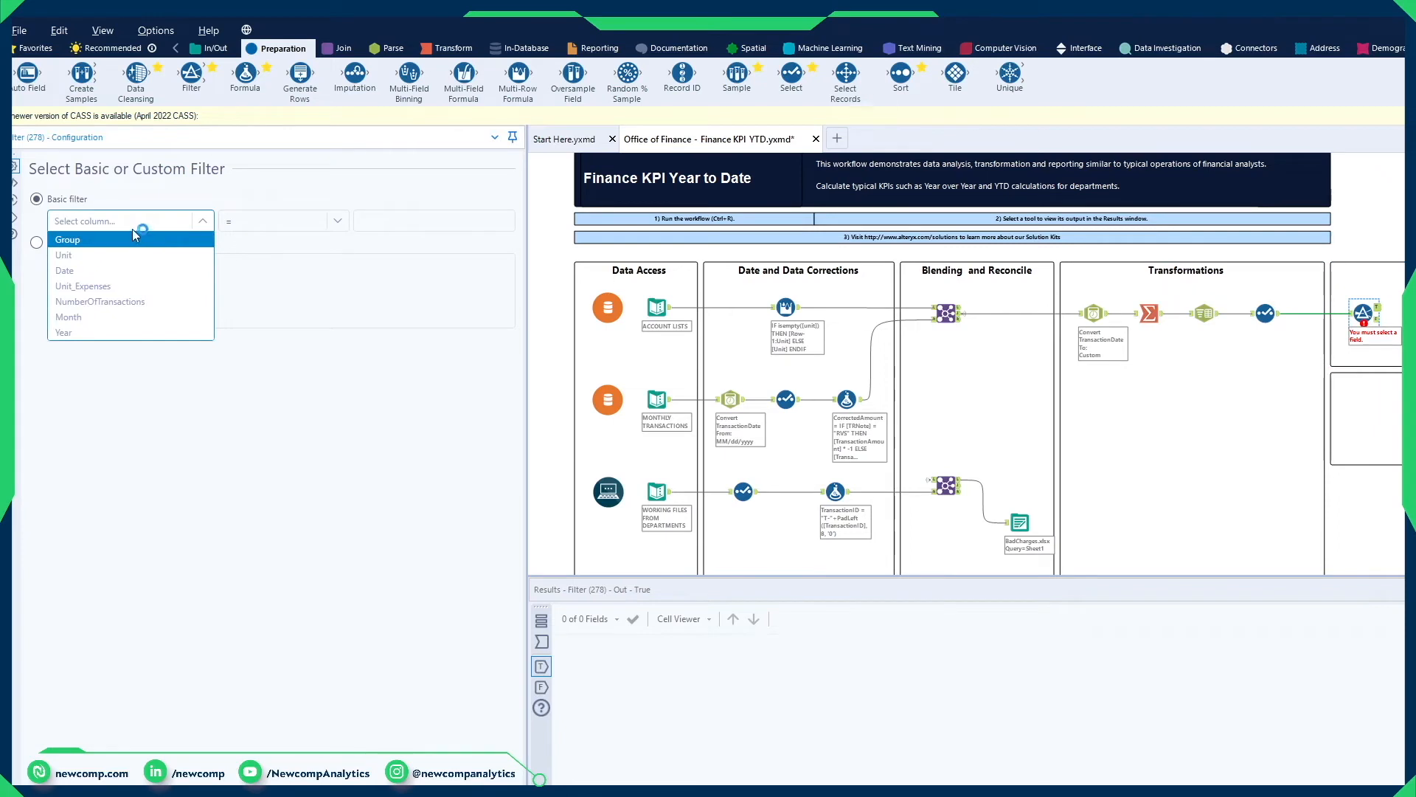
{"action": "left_click", "coordinate": [57, 247]}
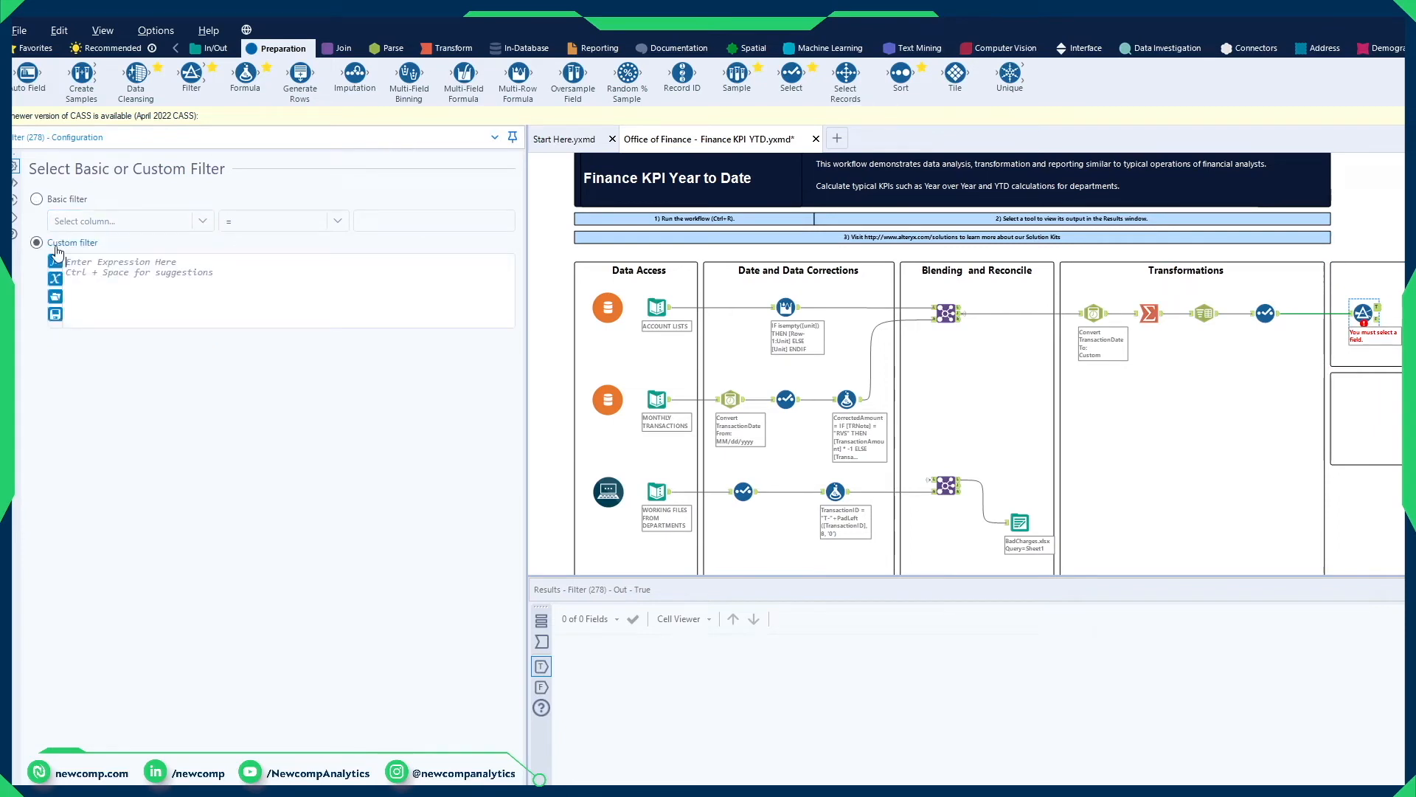
{"action": "left_click", "coordinate": [157, 277]}
Step: Enter the custom filter expression [Month] <= DateTimeMonth(DateTimeToday()) and run the workflow
{"action": "type", "text": "[mo"}
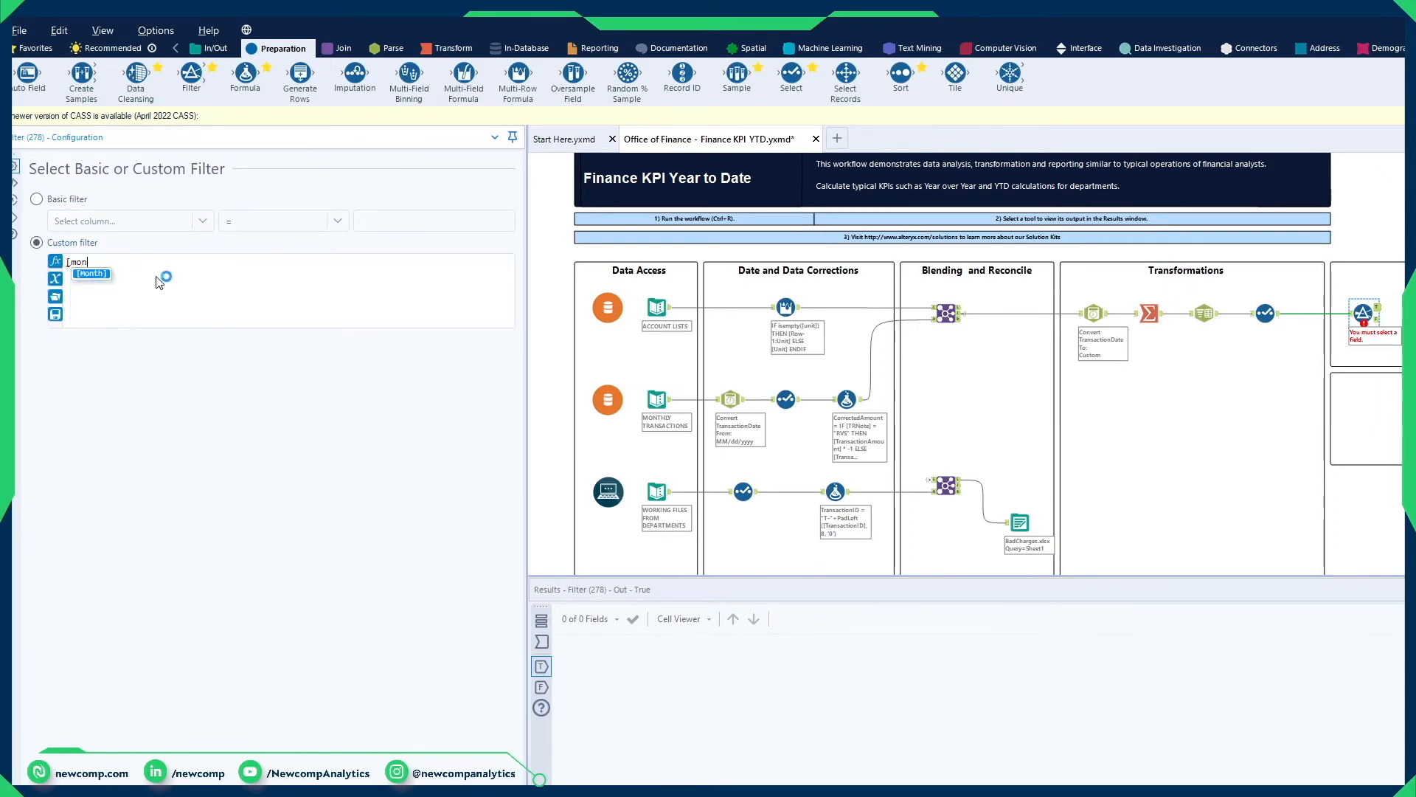
{"action": "type", "text": "n"}
{"action": "key", "text": "Return"}
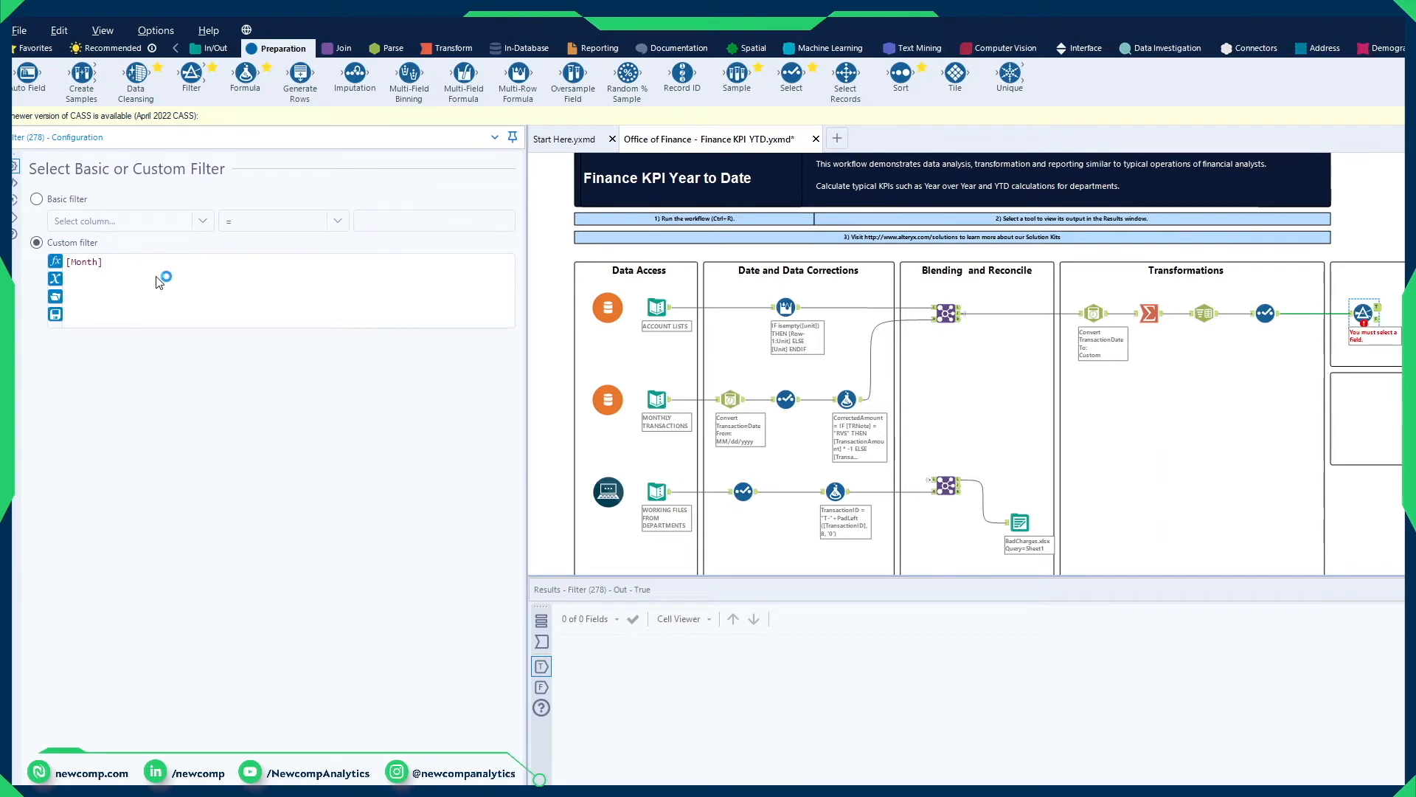
{"action": "type", "text": "<= datetime"}
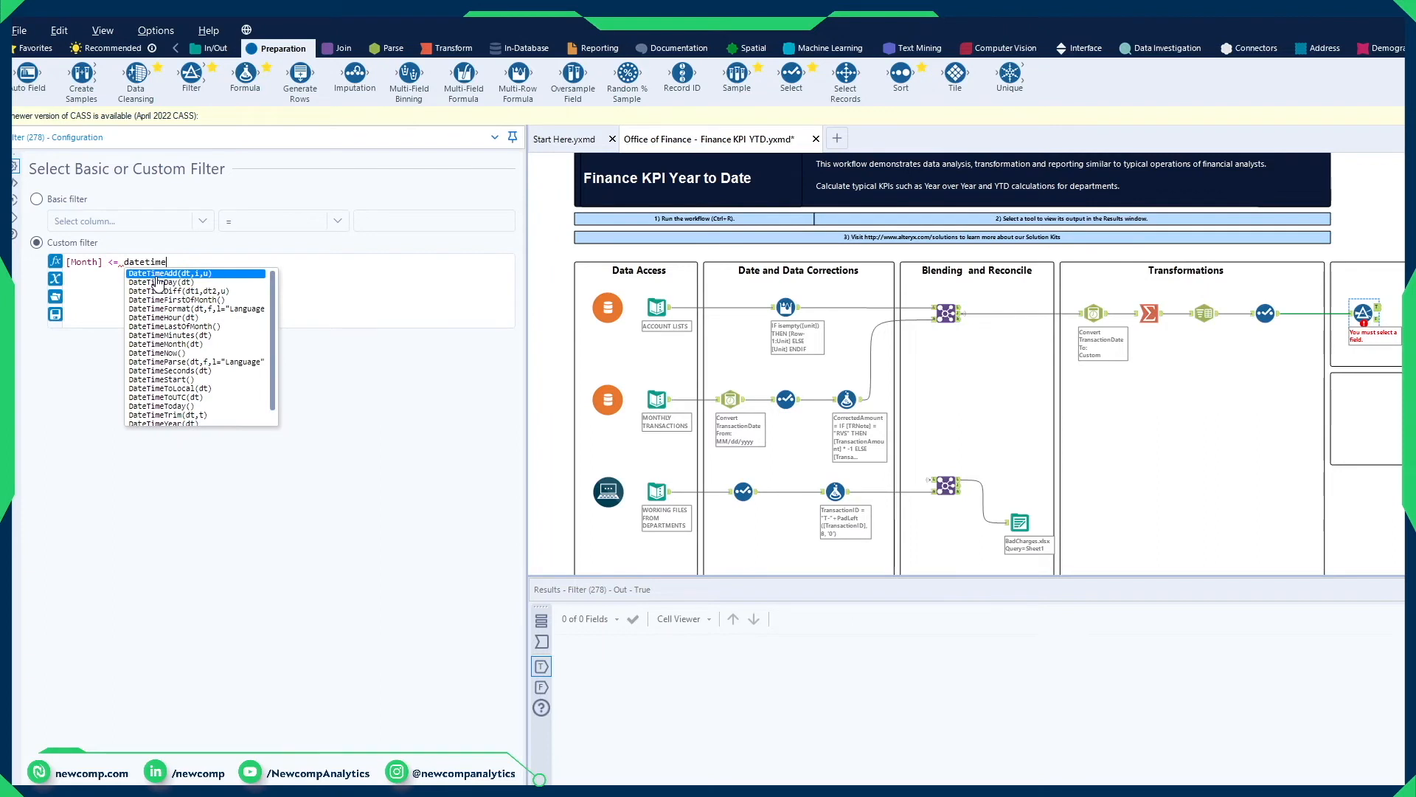
{"action": "type", "text": "mont"}
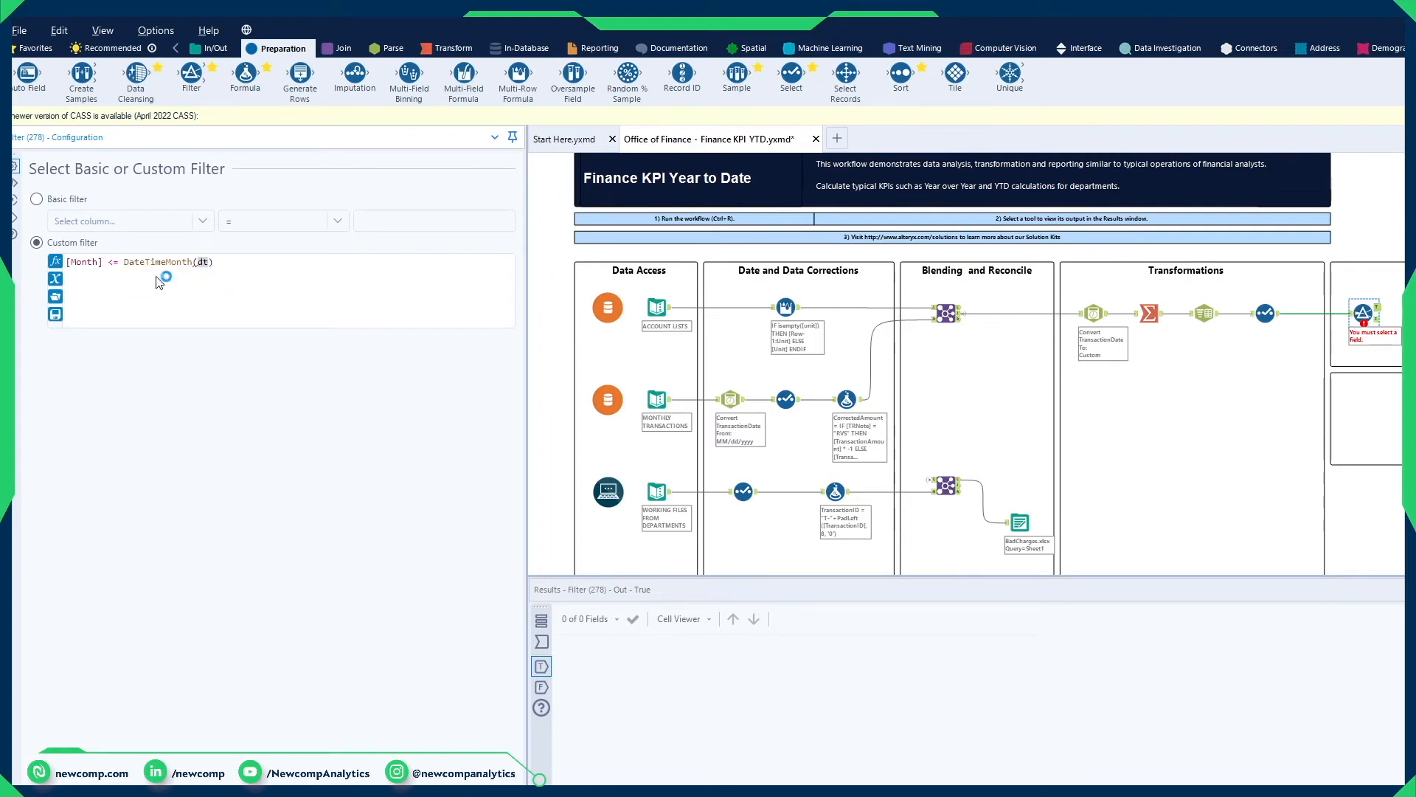
{"action": "type", "text": "[datetime"}
{"action": "key", "text": "BackSpace"}
{"action": "key", "text": "BackSpace"}
{"action": "key", "text": "BackSpace"}
{"action": "key", "text": "BackSpace"}
{"action": "key", "text": "BackSpace"}
{"action": "key", "text": "BackSpace"}
{"action": "key", "text": "BackSpace"}
{"action": "key", "text": "BackSpace"}
{"action": "type", "text": "datetimetod"}
{"action": "key", "text": "Return"}
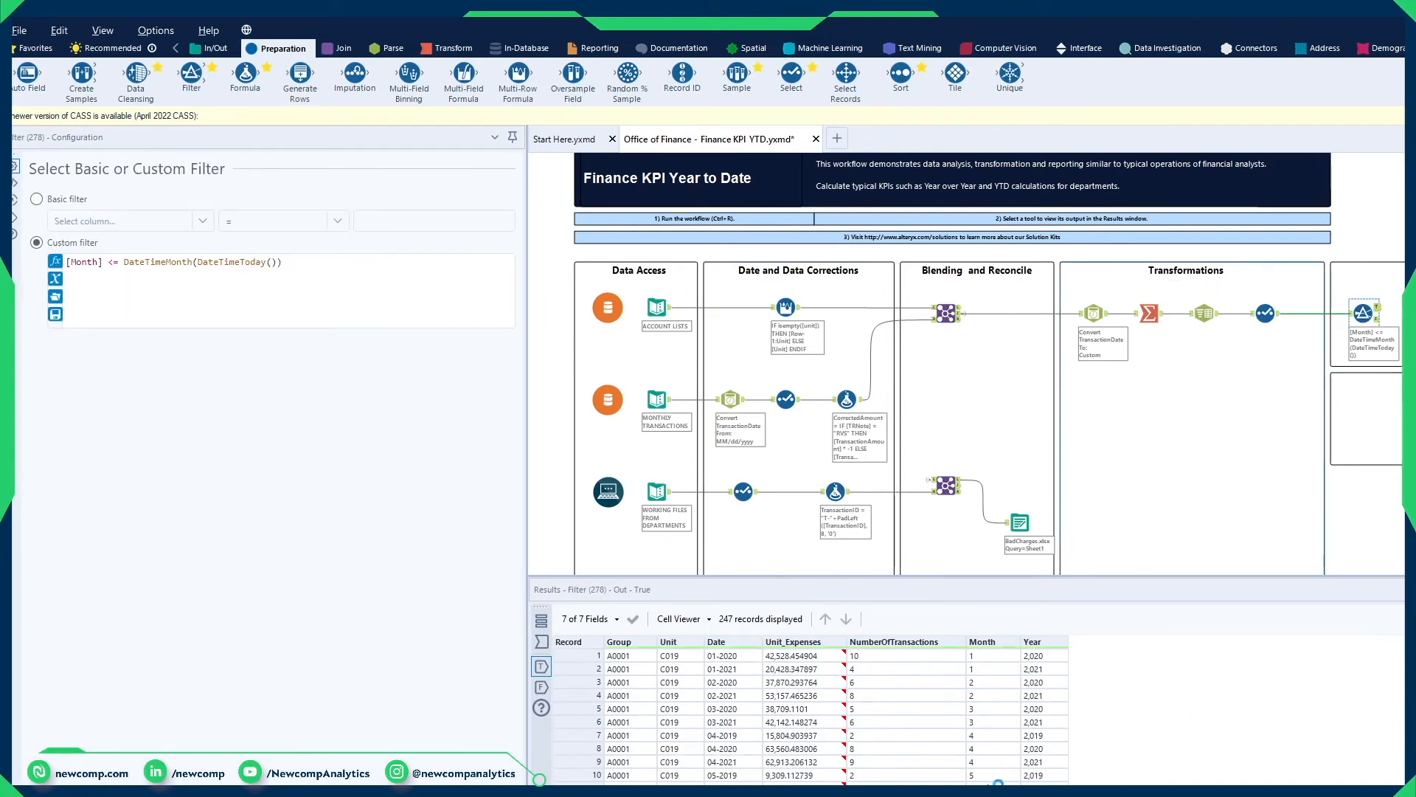
Step: Compare the Month values in the Filter tool's True and False outputs
{"action": "left_click_drag", "start_coordinate": [979, 790], "coordinate": [982, 652]}
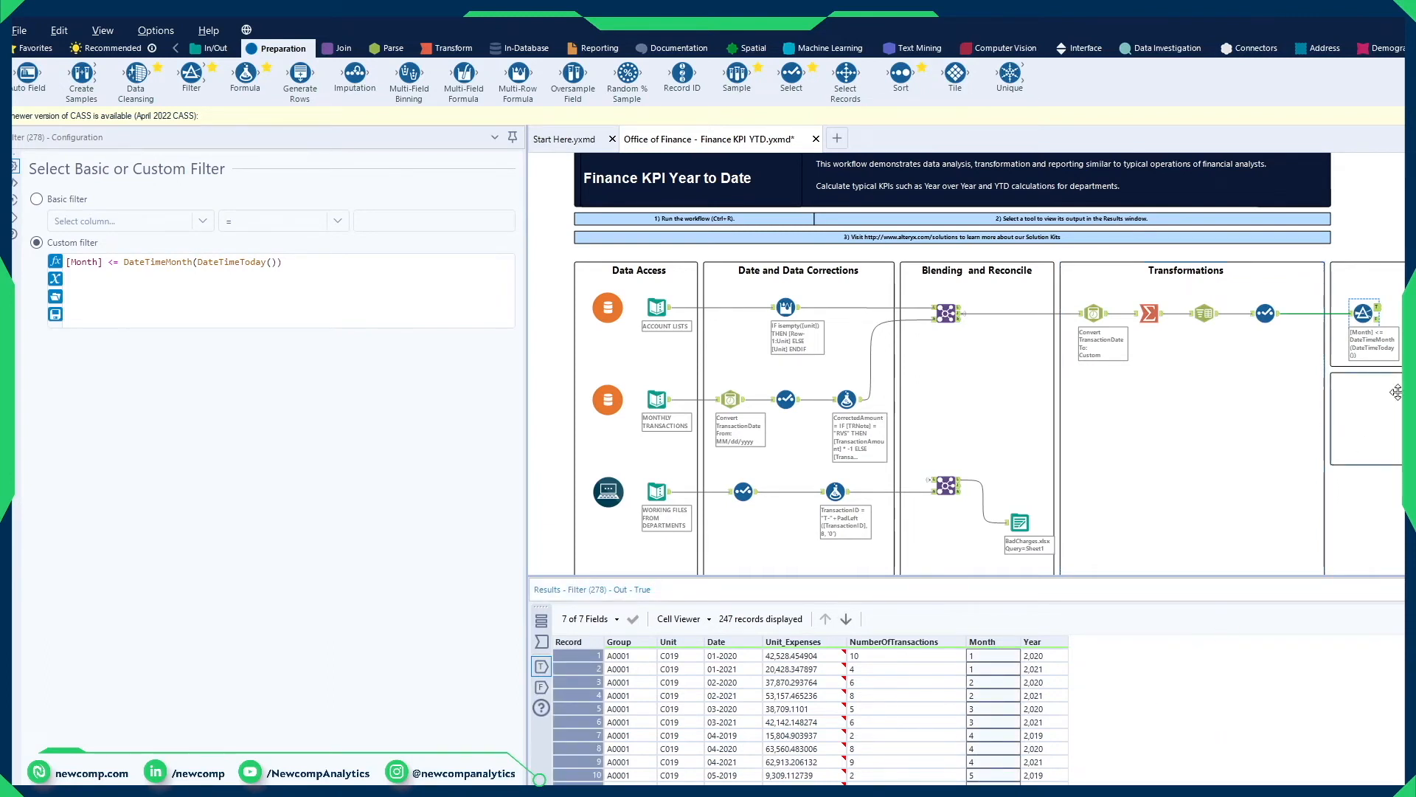
{"action": "left_click", "coordinate": [1377, 318]}
{"action": "left_click_drag", "start_coordinate": [981, 656], "coordinate": [982, 790]}
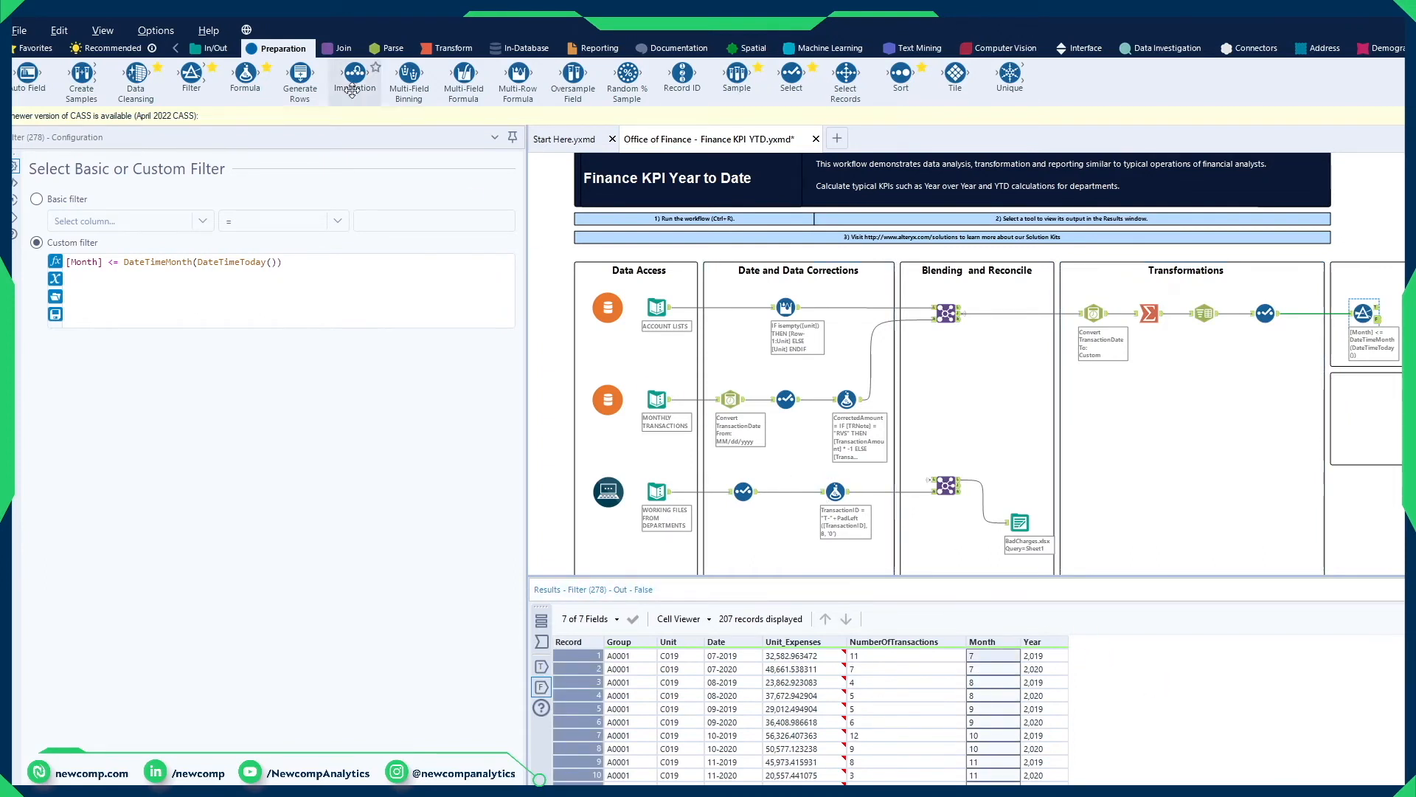
Step: Add a Summarize tool to the Filter's True output and group by Group, Unit and Year
{"action": "left_click", "coordinate": [435, 46]}
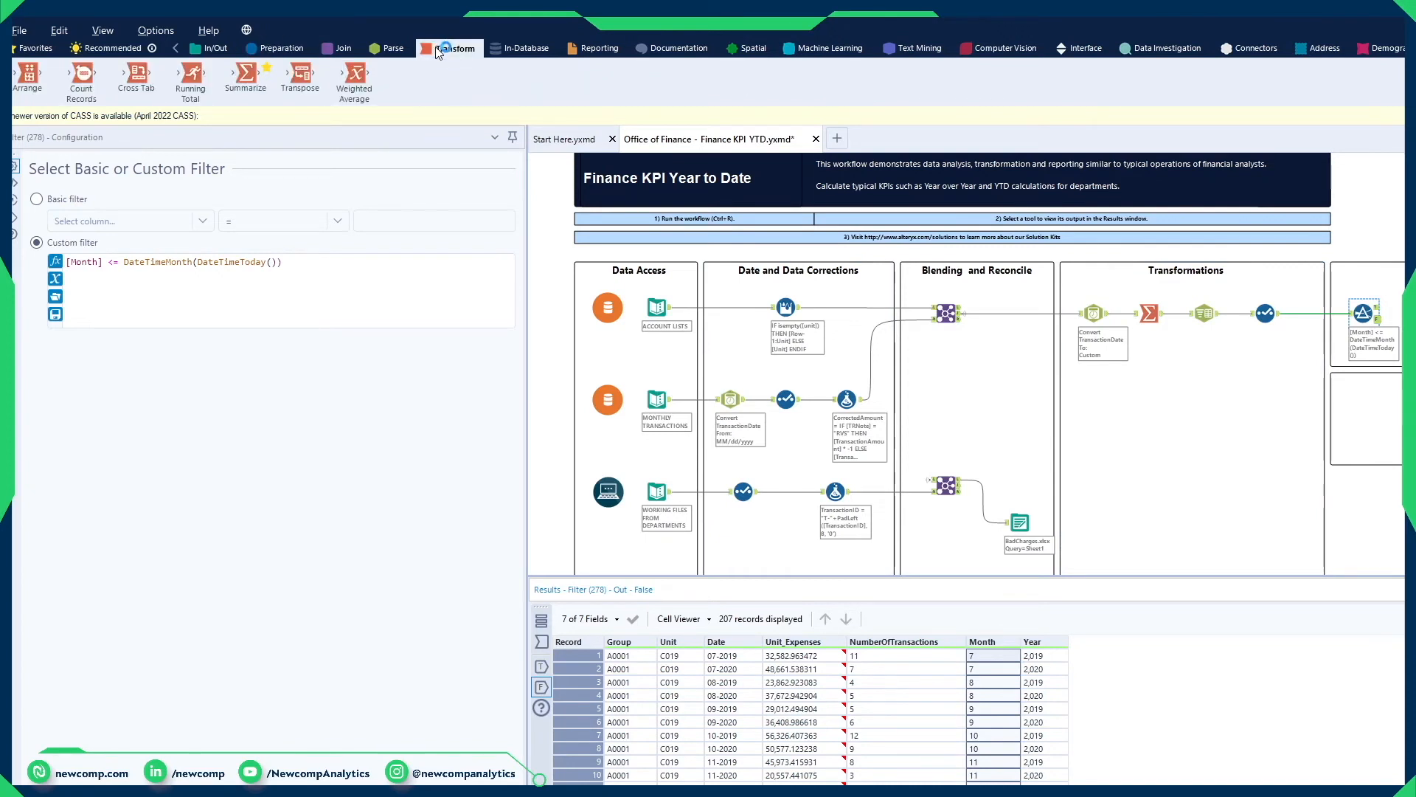
{"action": "left_click_drag", "start_coordinate": [245, 89], "coordinate": [1382, 315]}
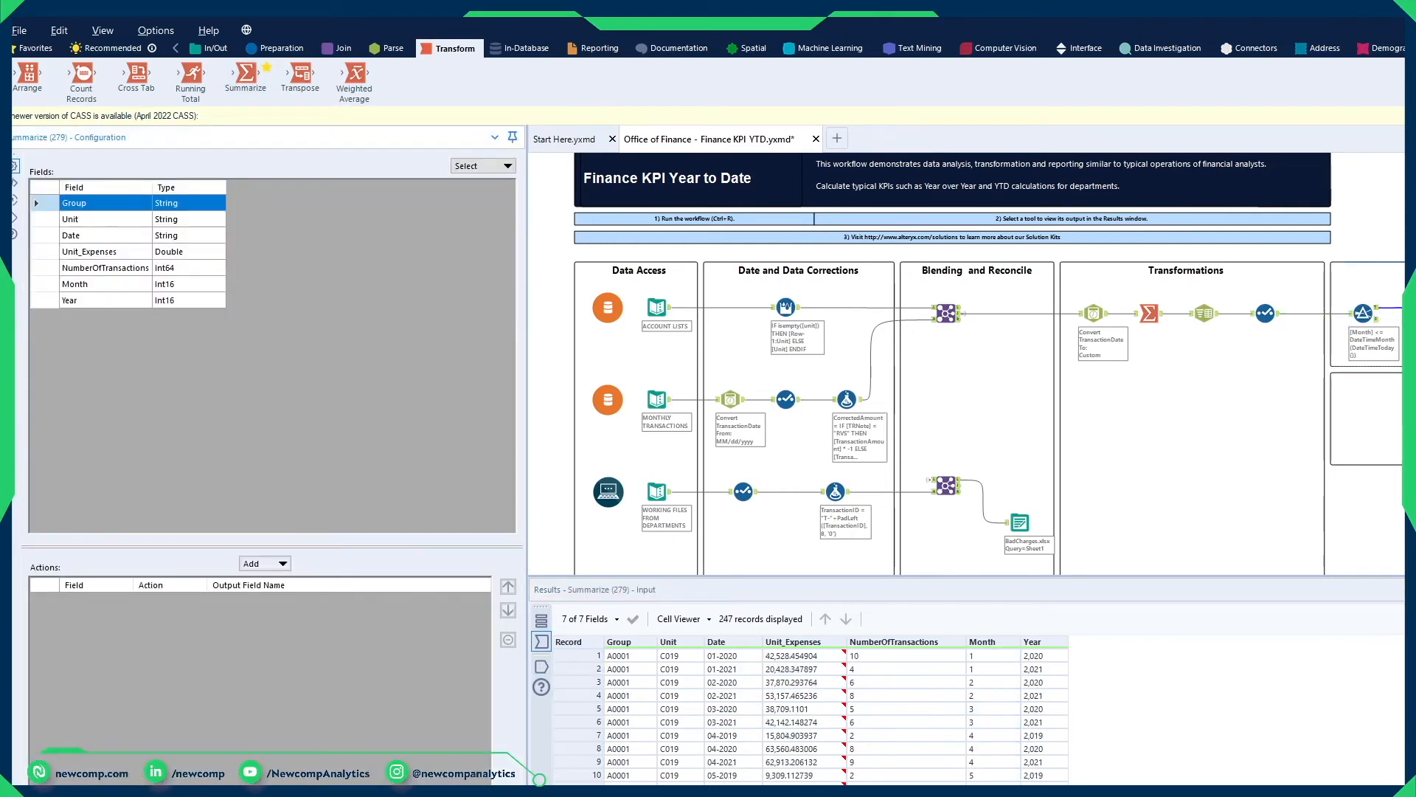
{"action": "left_click", "coordinate": [109, 227], "text": "ctrl"}
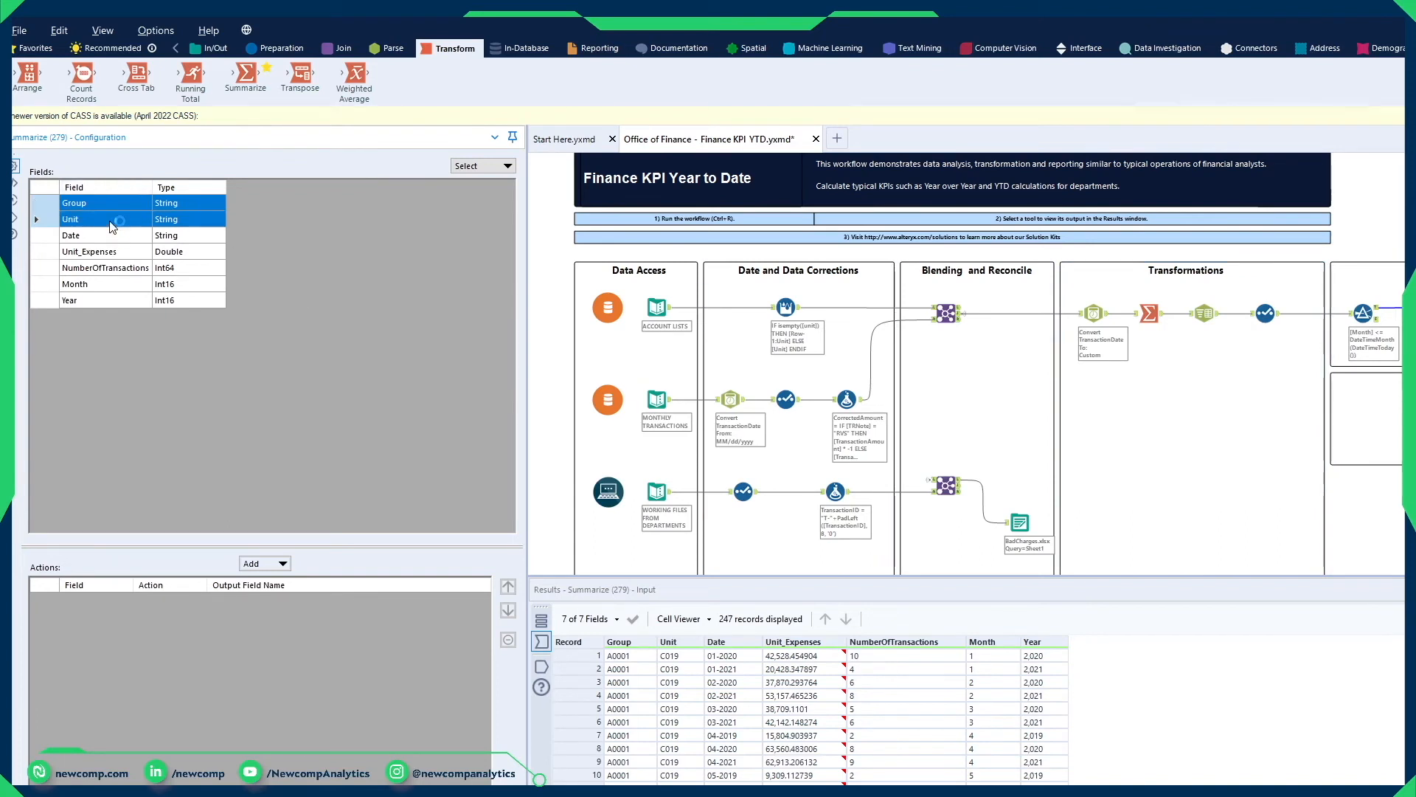
{"action": "left_click", "coordinate": [109, 301], "text": "ctrl"}
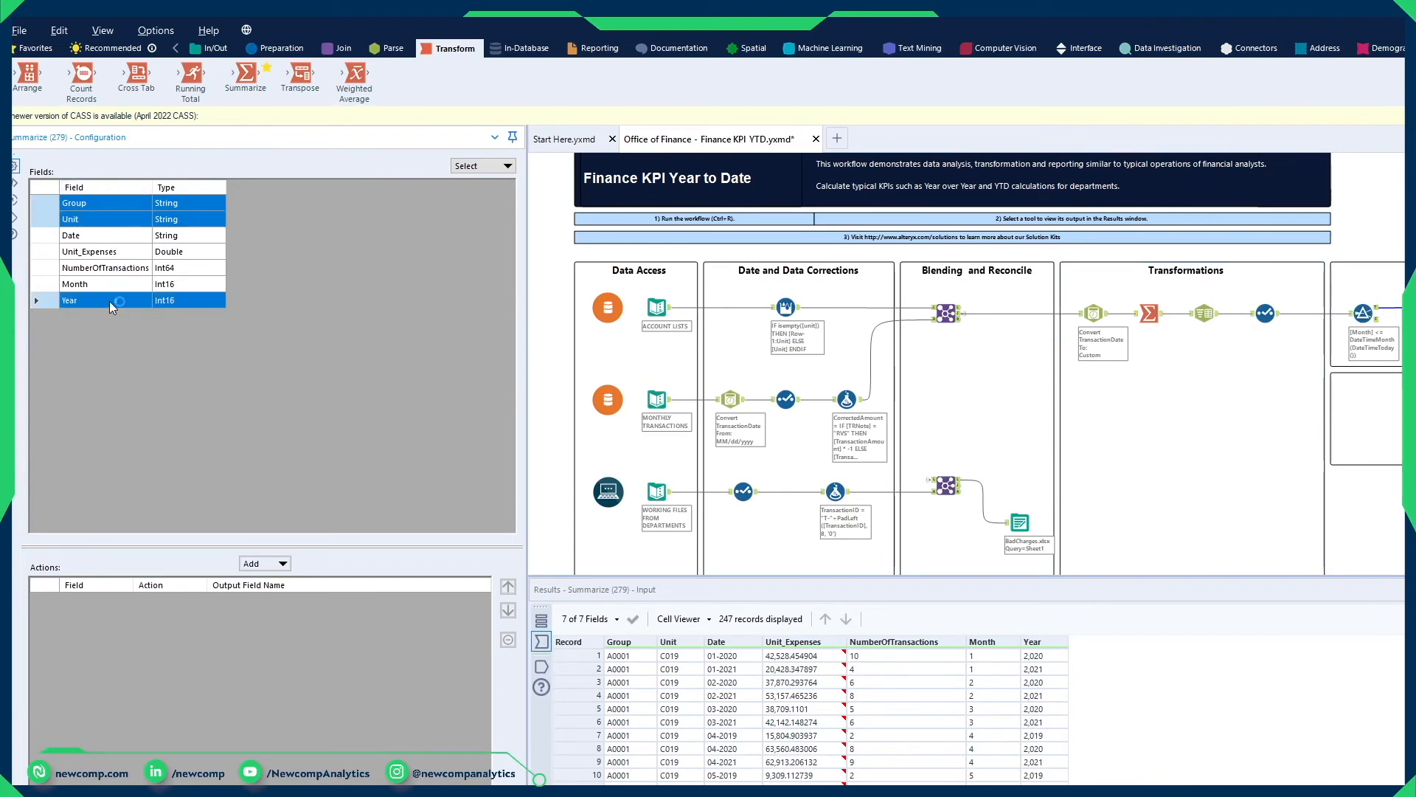
{"action": "left_click", "coordinate": [250, 563]}
{"action": "left_click", "coordinate": [336, 579]}
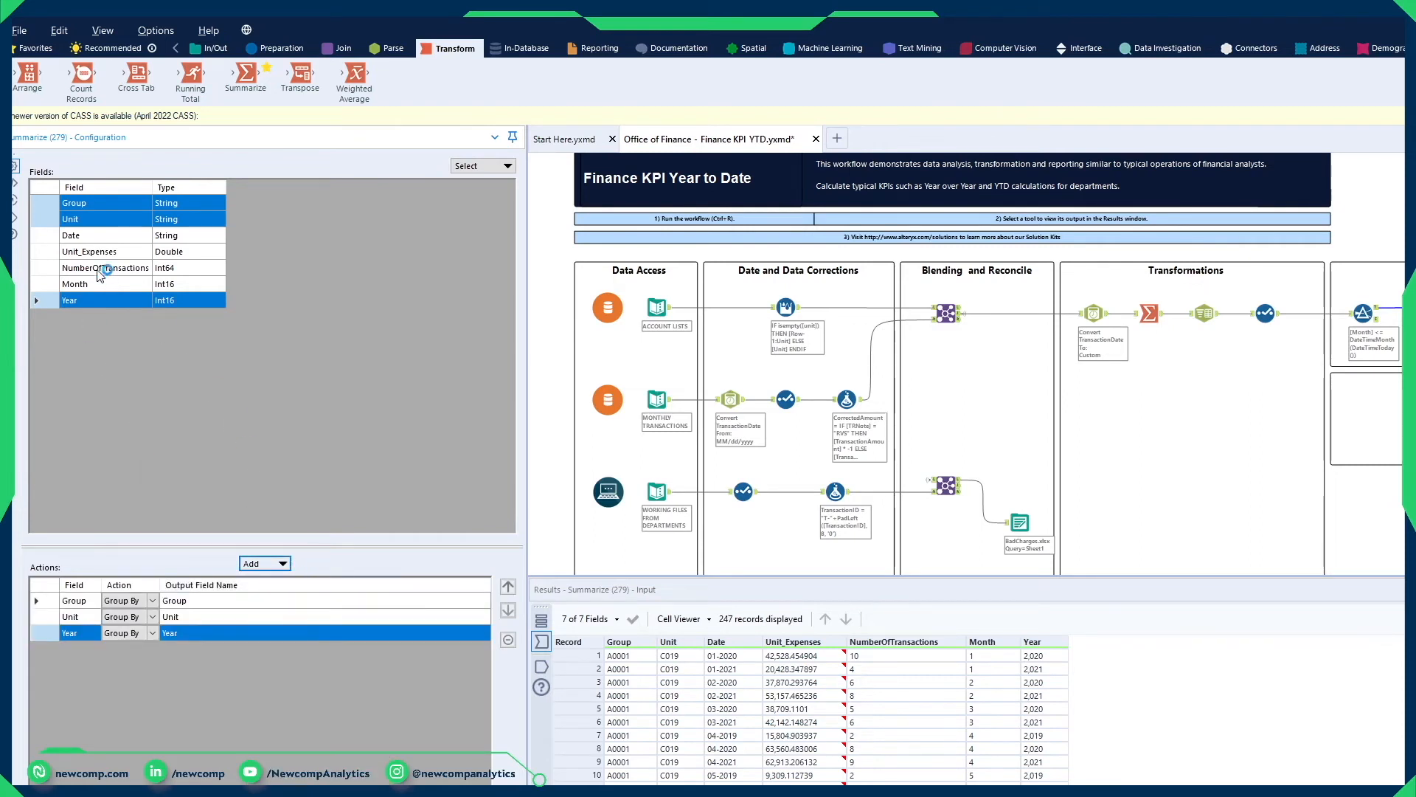
Step: Add Sum actions for Unit_Expenses and NumberOfTransactions in the new Summarize tool
{"action": "left_click", "coordinate": [107, 252]}
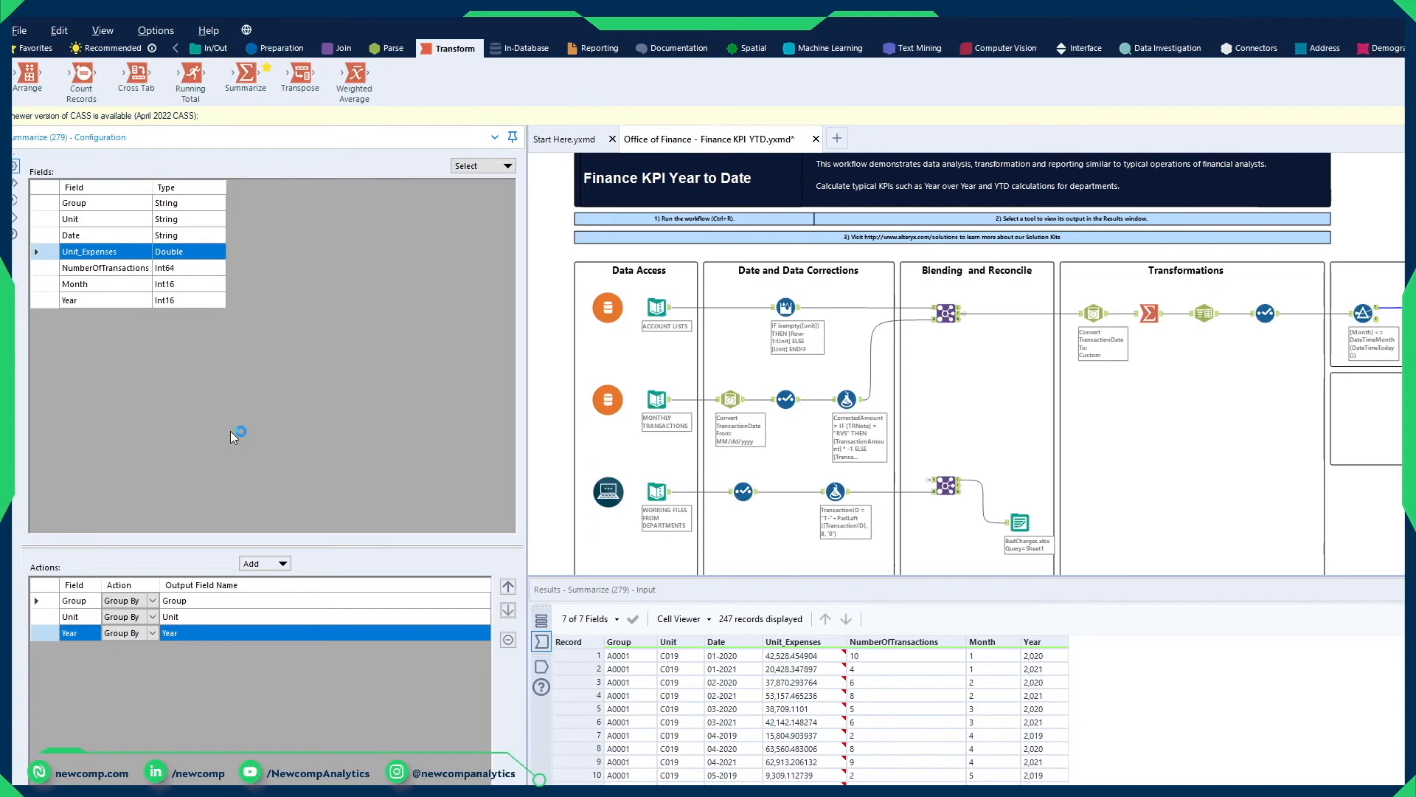
{"action": "left_click", "coordinate": [106, 268], "text": "ctrl"}
{"action": "left_click", "coordinate": [264, 564]}
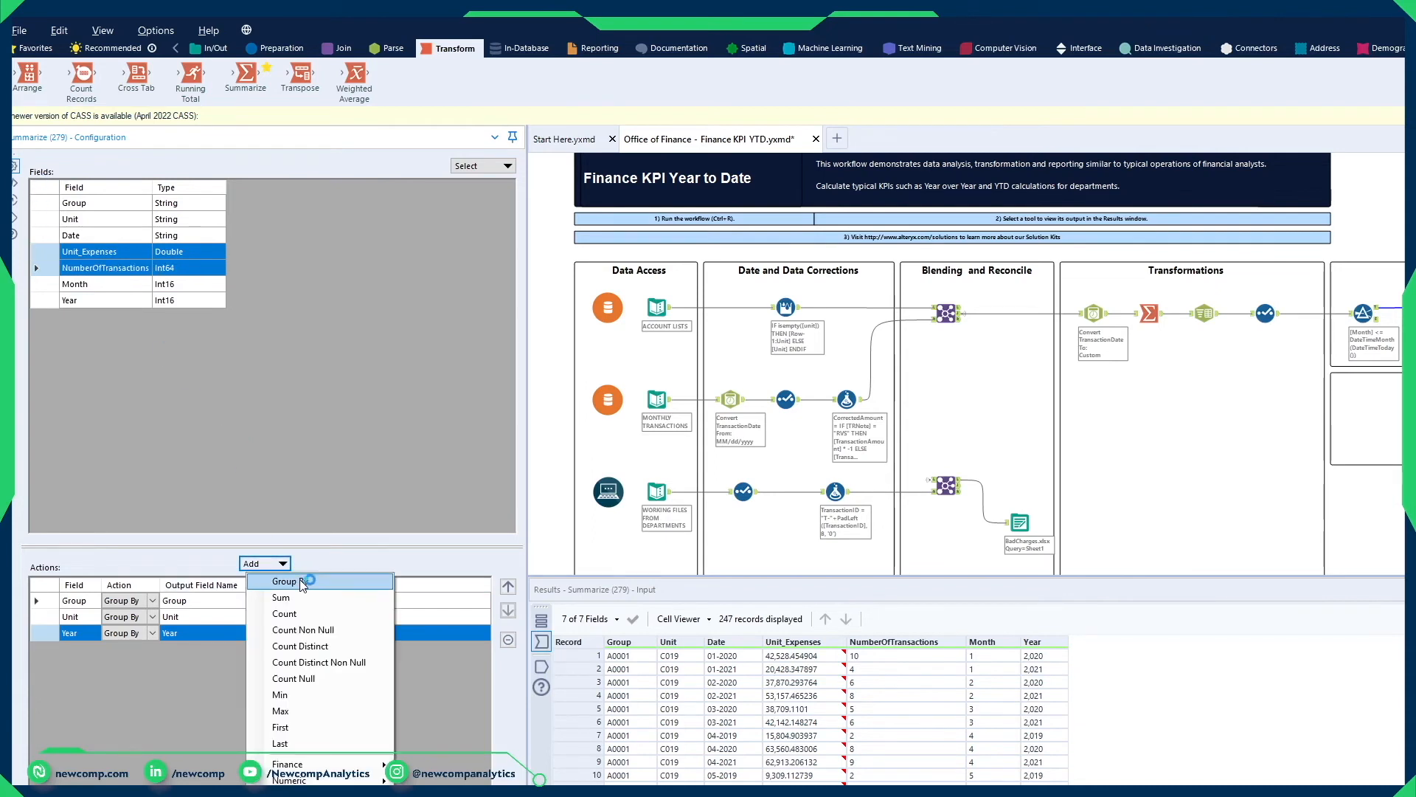
{"action": "left_click", "coordinate": [305, 606]}
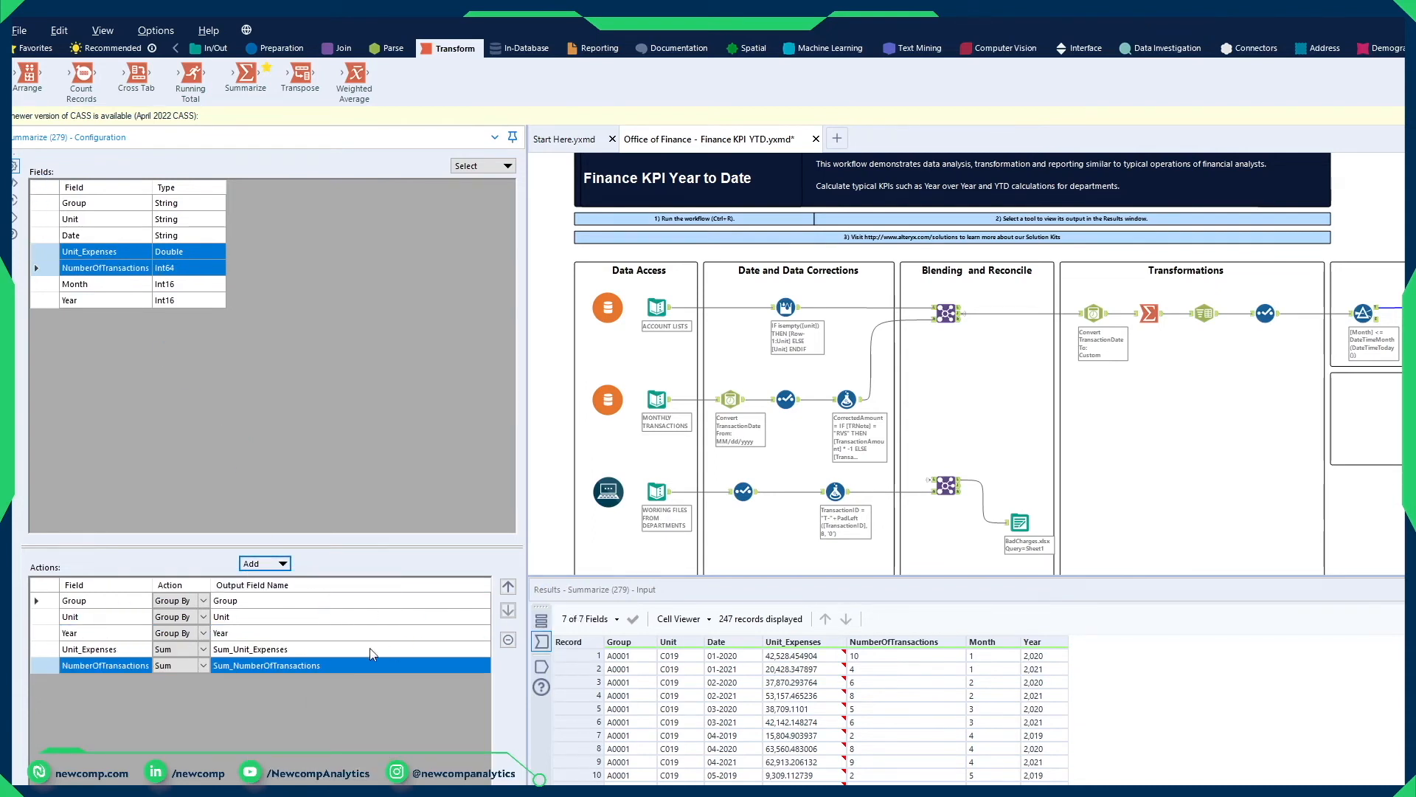
Step: Rename the two summed output fields to Unit_Expenses and NumberOfTransactions by removing their Sum_ prefixes
{"action": "left_click", "coordinate": [234, 649]}
{"action": "left_click_drag", "start_coordinate": [233, 650], "coordinate": [157, 651]}
{"action": "key", "text": "BackSpace"}
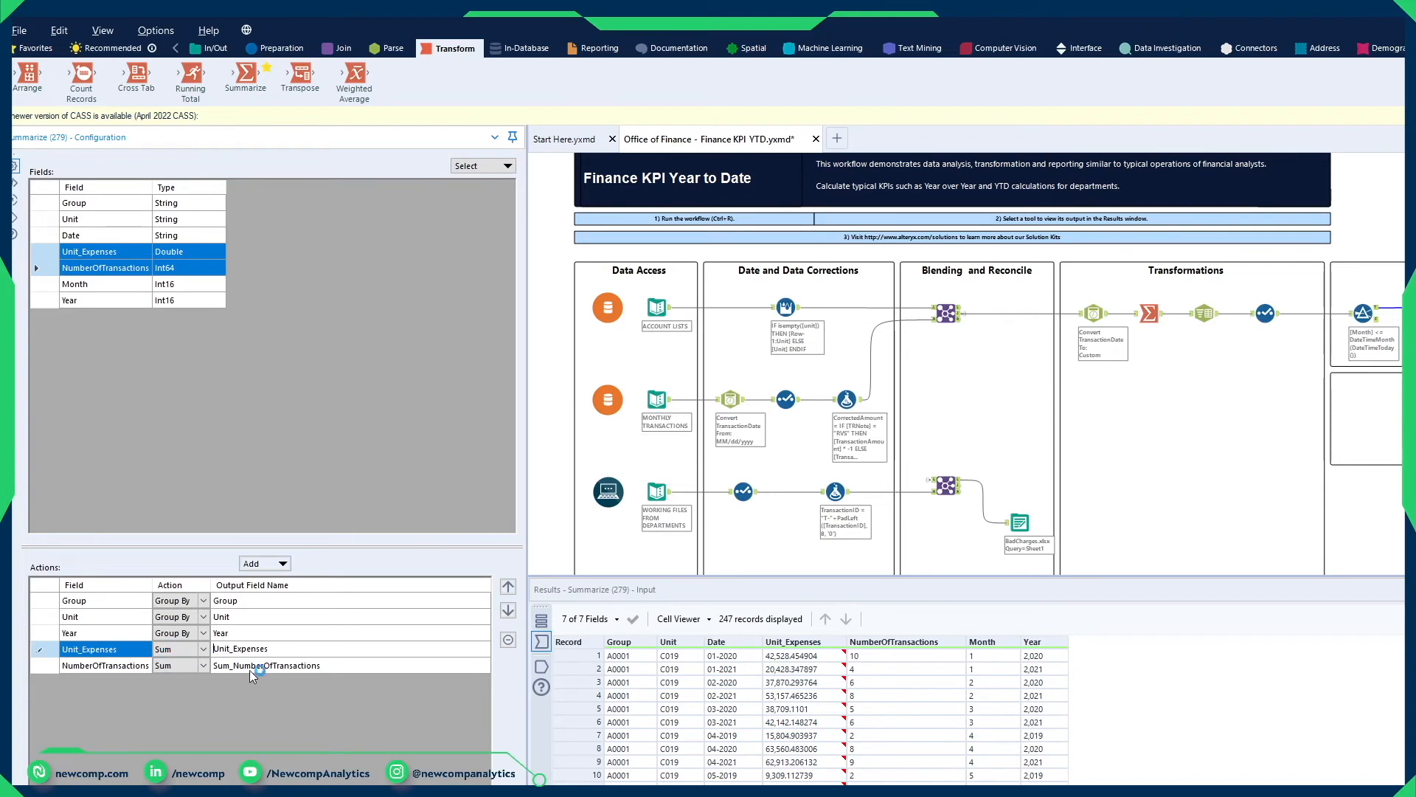
{"action": "left_click", "coordinate": [245, 666]}
{"action": "left_click_drag", "start_coordinate": [234, 666], "coordinate": [154, 674]}
{"action": "key", "text": "BackSpace"}
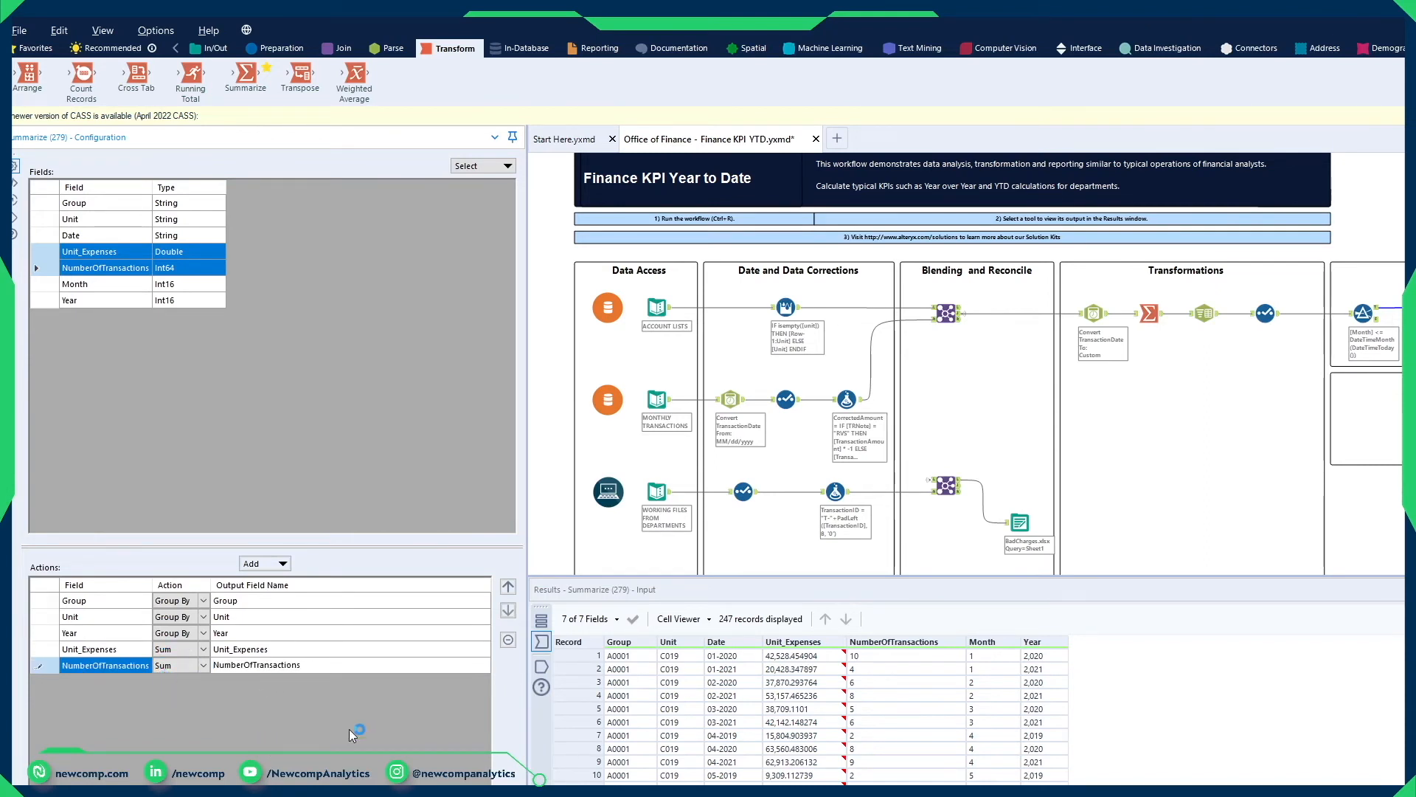
Step: Add a Browse tool after Summarize, run the workflow and check the yearly records of units C019 and C036 in group A0001
{"action": "left_click", "coordinate": [1404, 310]}
{"action": "key", "text": "ctrl+shift+b"}
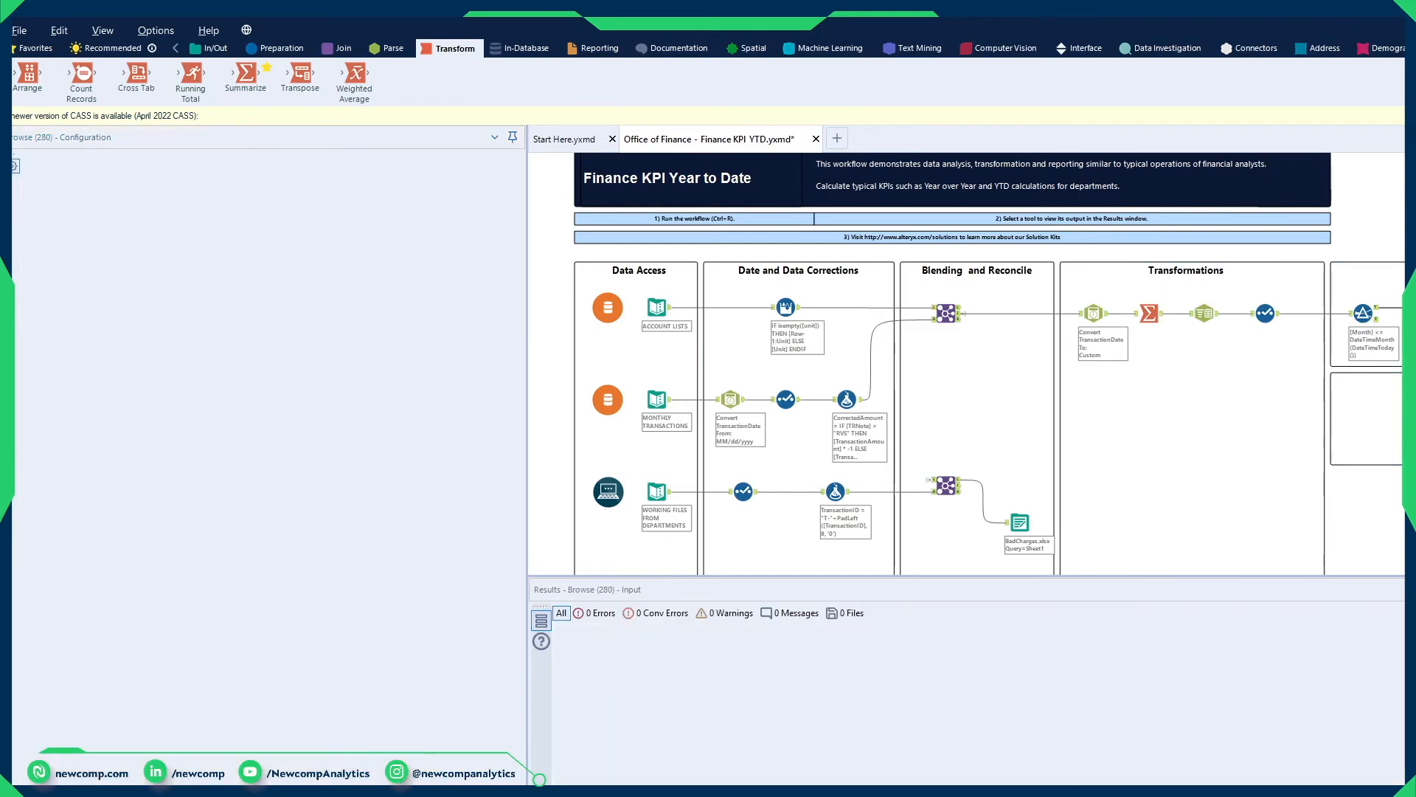
{"action": "key", "text": "ctrl+r"}
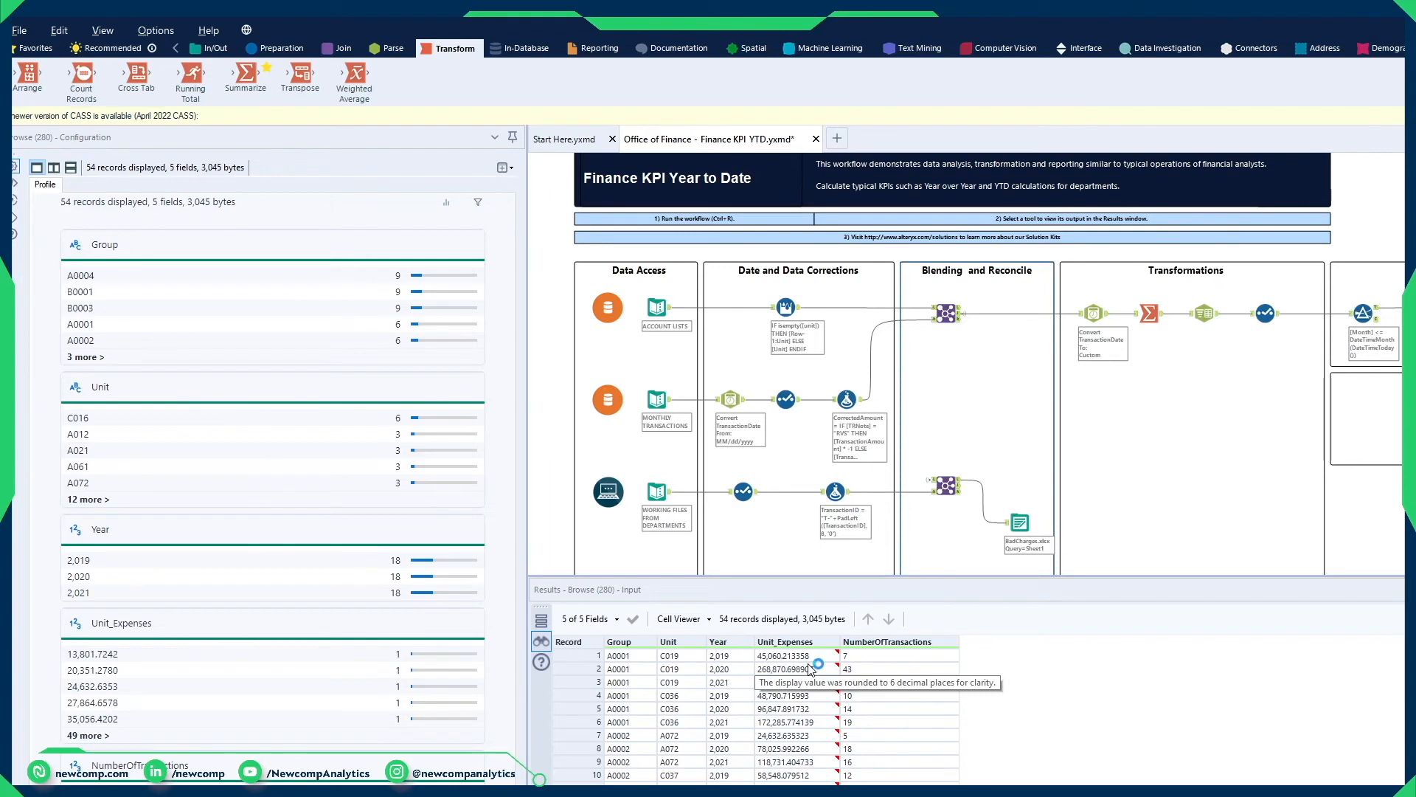
{"action": "left_click", "coordinate": [623, 669]}
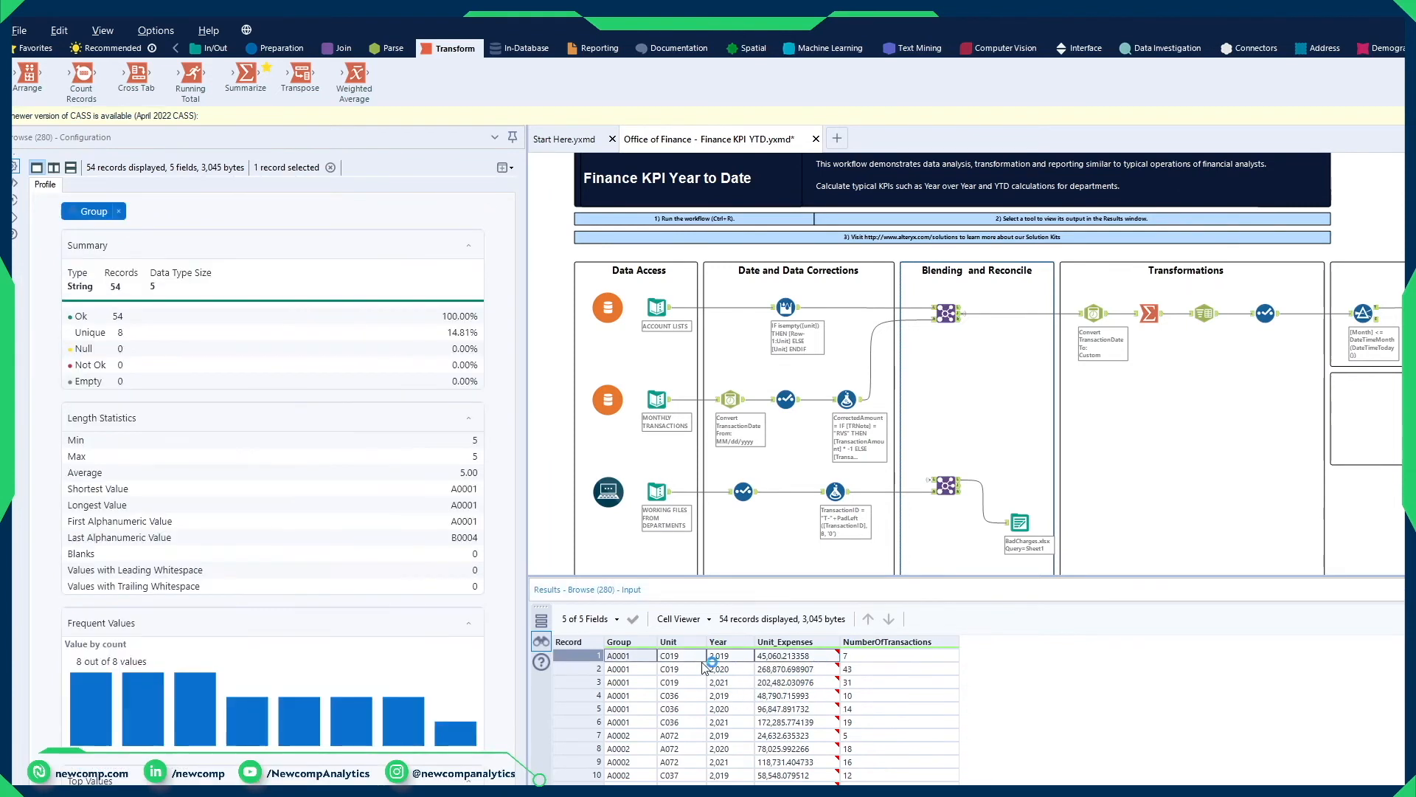
{"action": "left_click", "coordinate": [909, 682]}
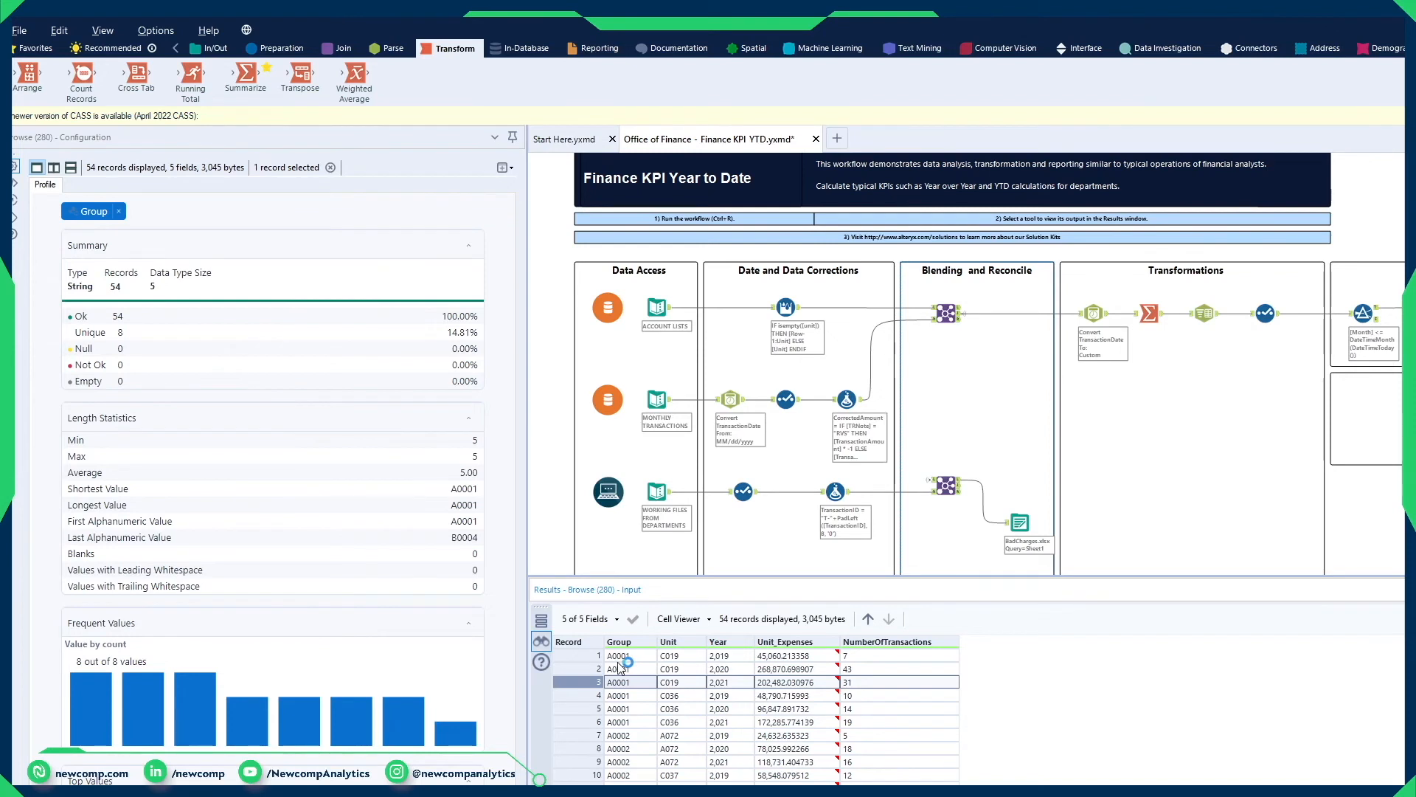
{"action": "left_click_drag", "start_coordinate": [623, 656], "coordinate": [864, 681]}
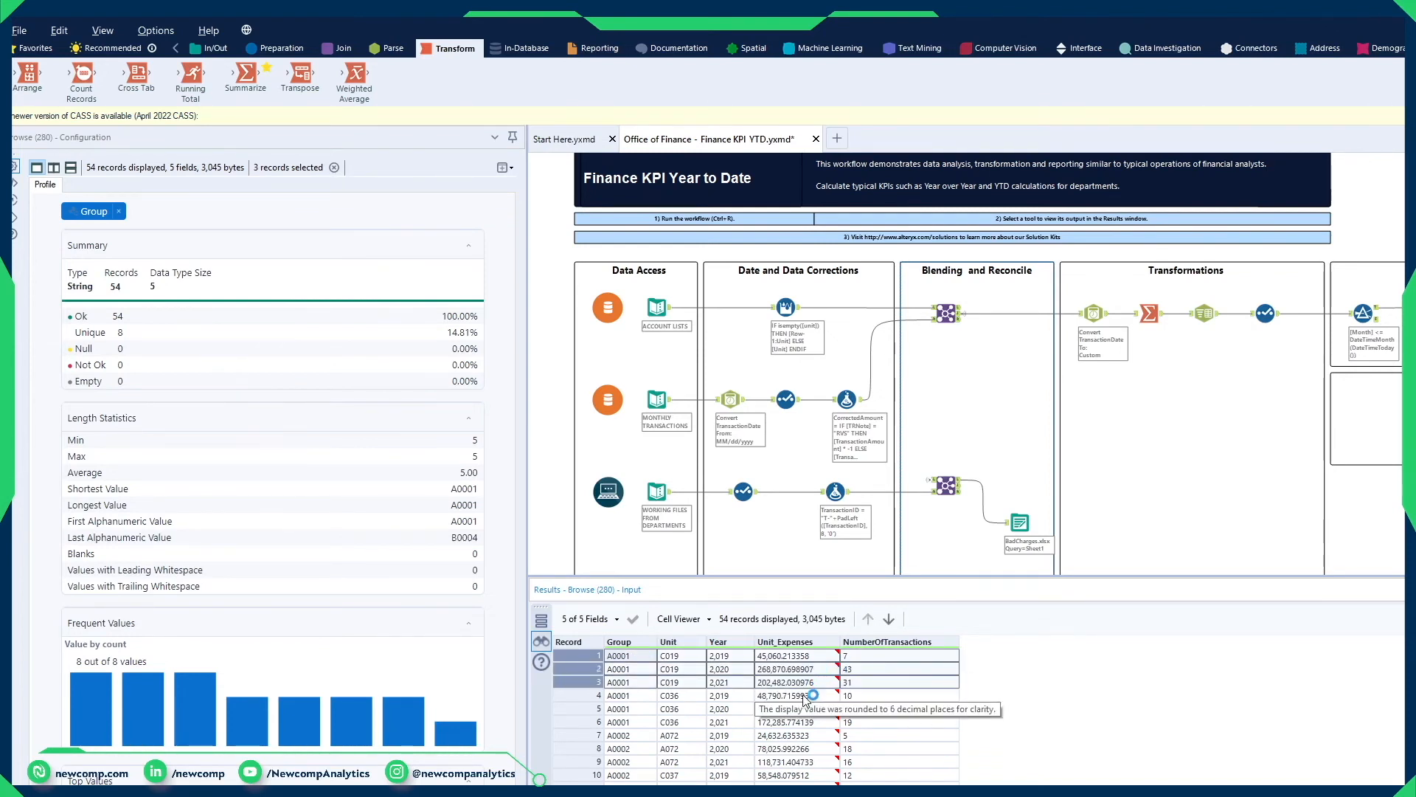
{"action": "left_click_drag", "start_coordinate": [870, 696], "coordinate": [874, 723]}
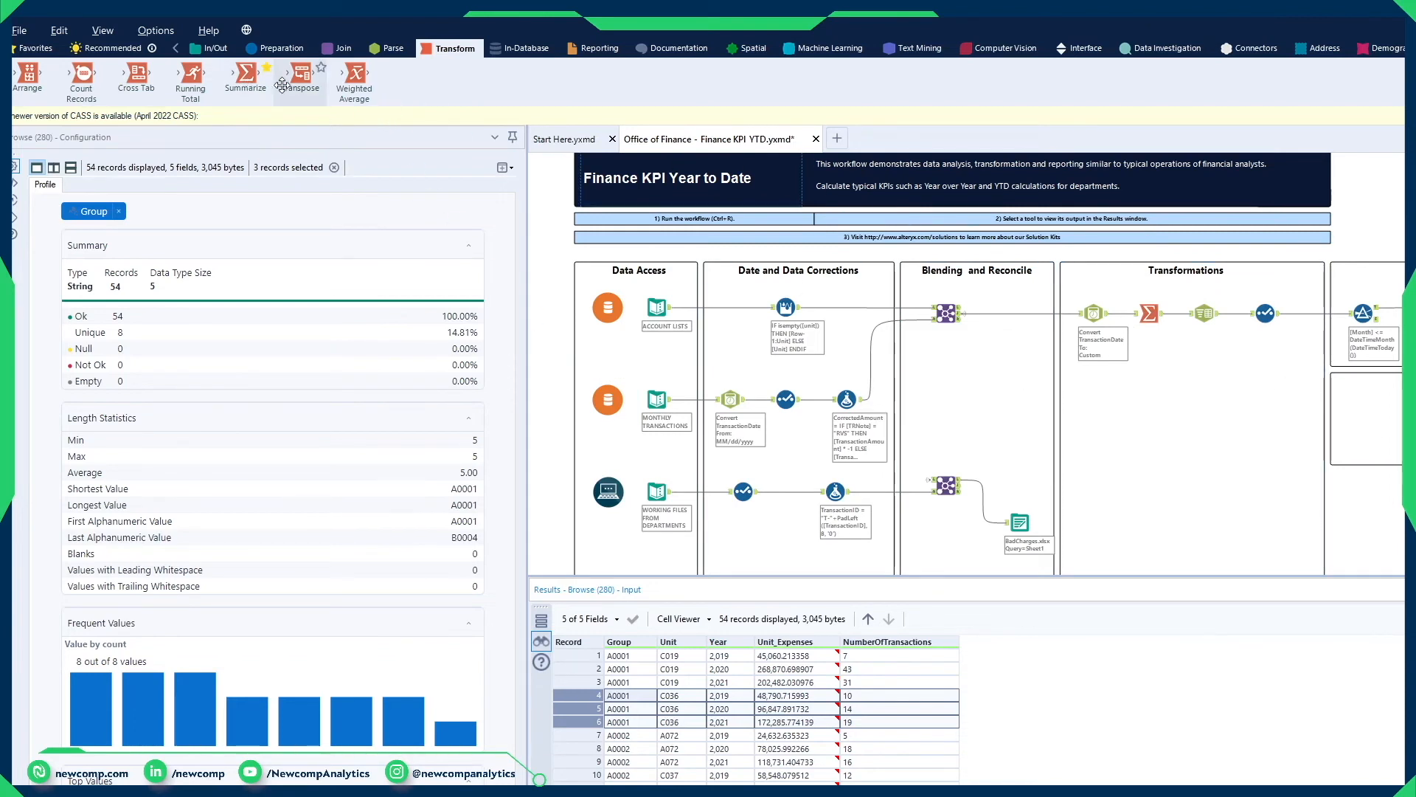
Step: Place a Cross Tab tool in the container below the Filter and connect the last Select tool's output to it
{"action": "mouse_move", "coordinate": [133, 87]}
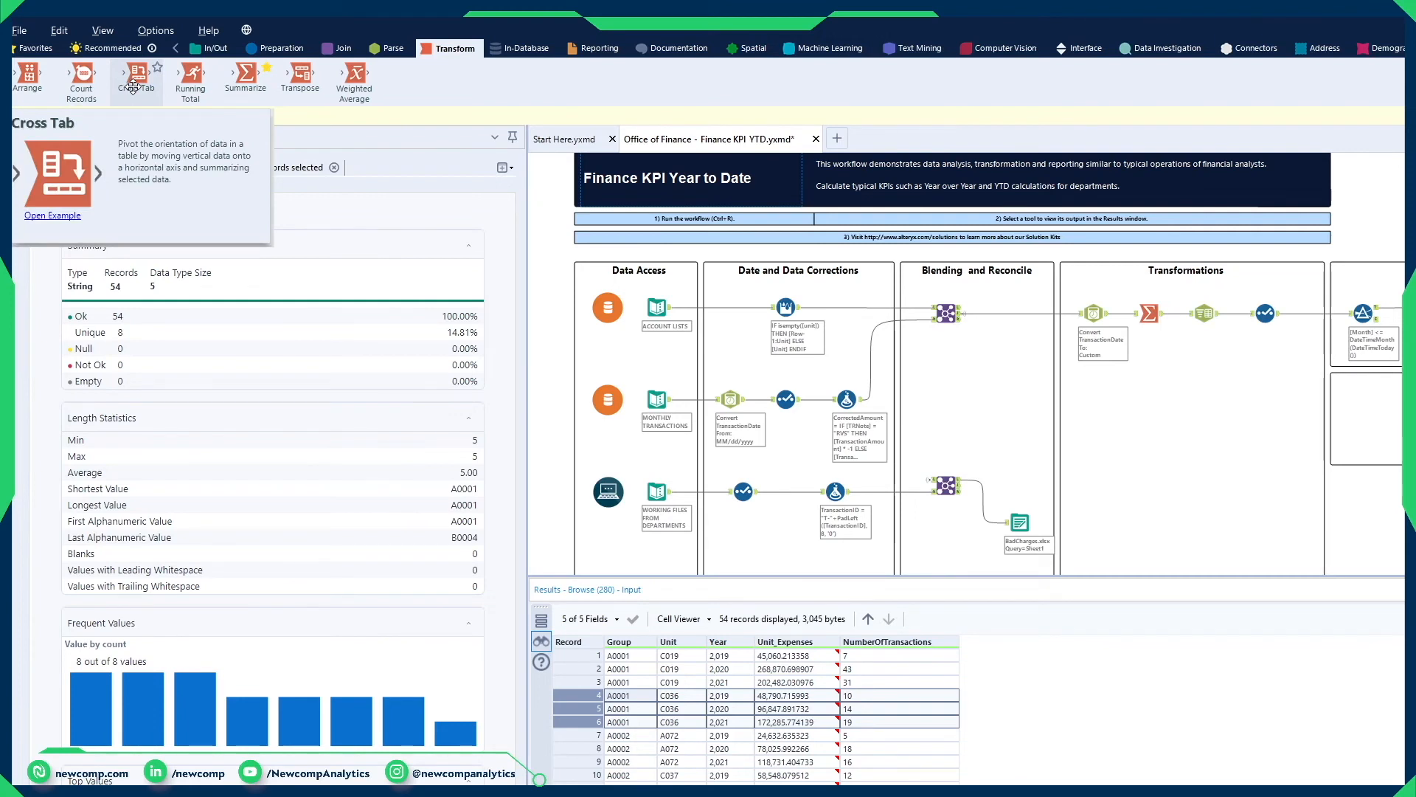
{"action": "left_click_drag", "start_coordinate": [138, 79], "coordinate": [1376, 435]}
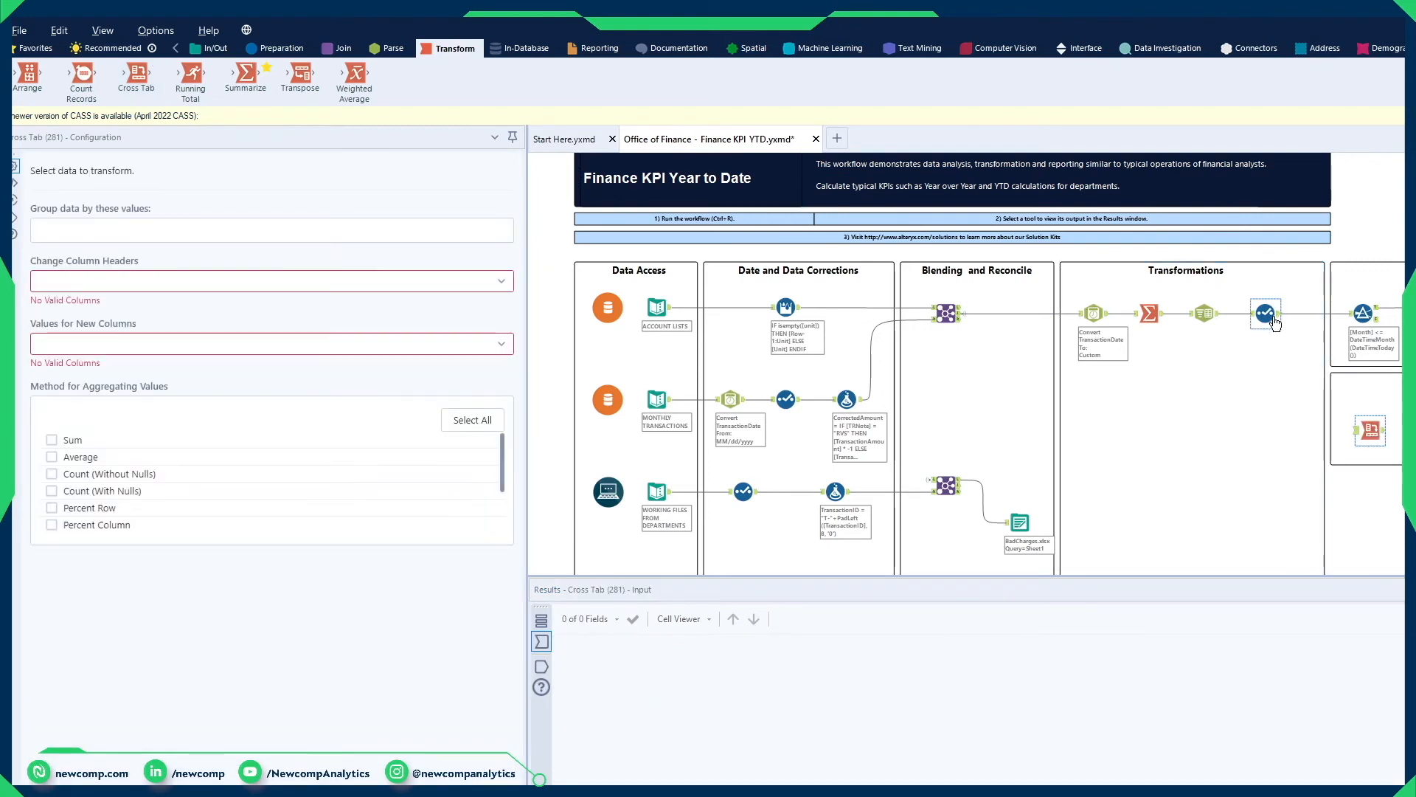
{"action": "left_click", "coordinate": [1321, 385]}
{"action": "left_click_drag", "start_coordinate": [1278, 313], "coordinate": [1371, 432]}
{"action": "left_click", "coordinate": [1371, 432]}
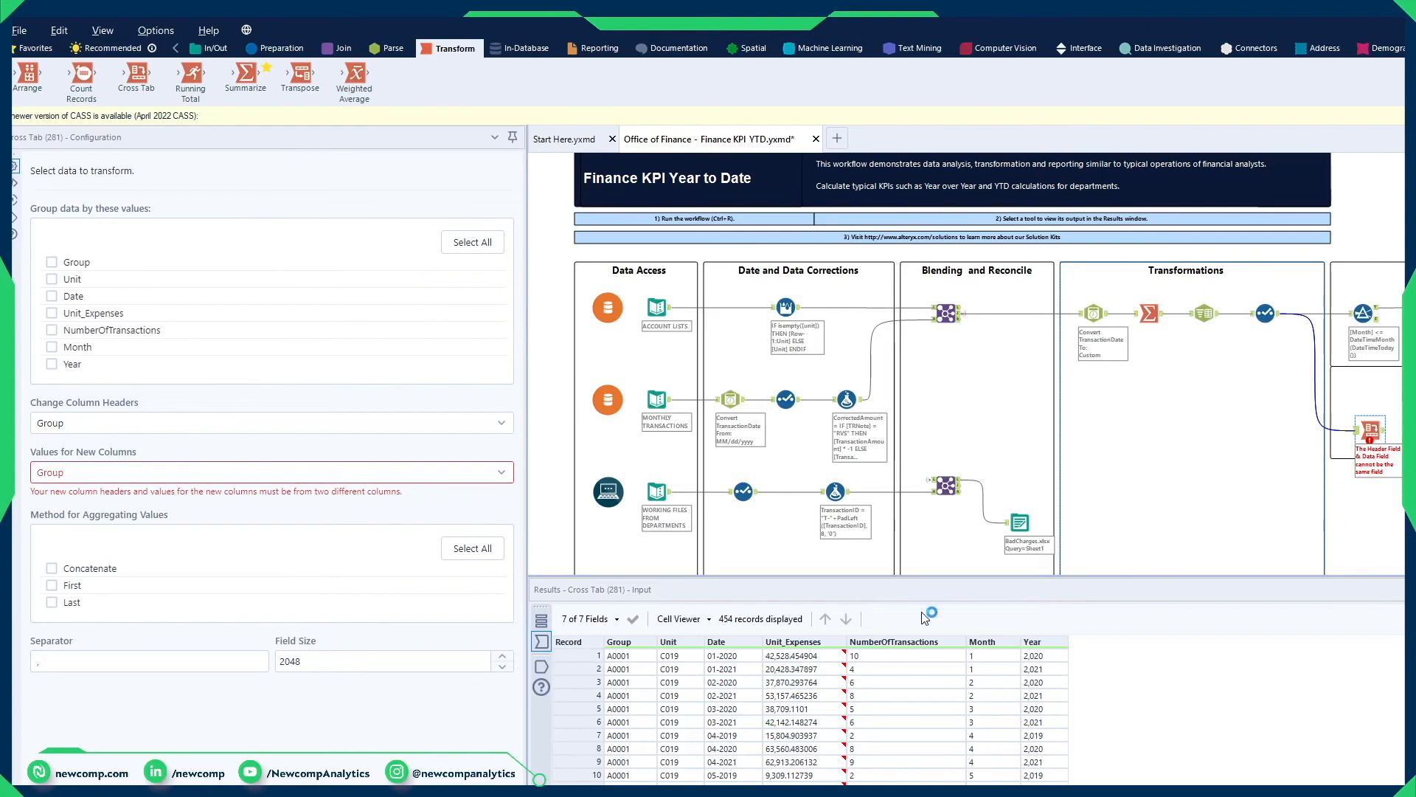
Step: Examine the Group, Unit, Month, Year and Unit_Expenses columns in the Cross Tab tool's input
{"action": "left_click", "coordinate": [642, 662]}
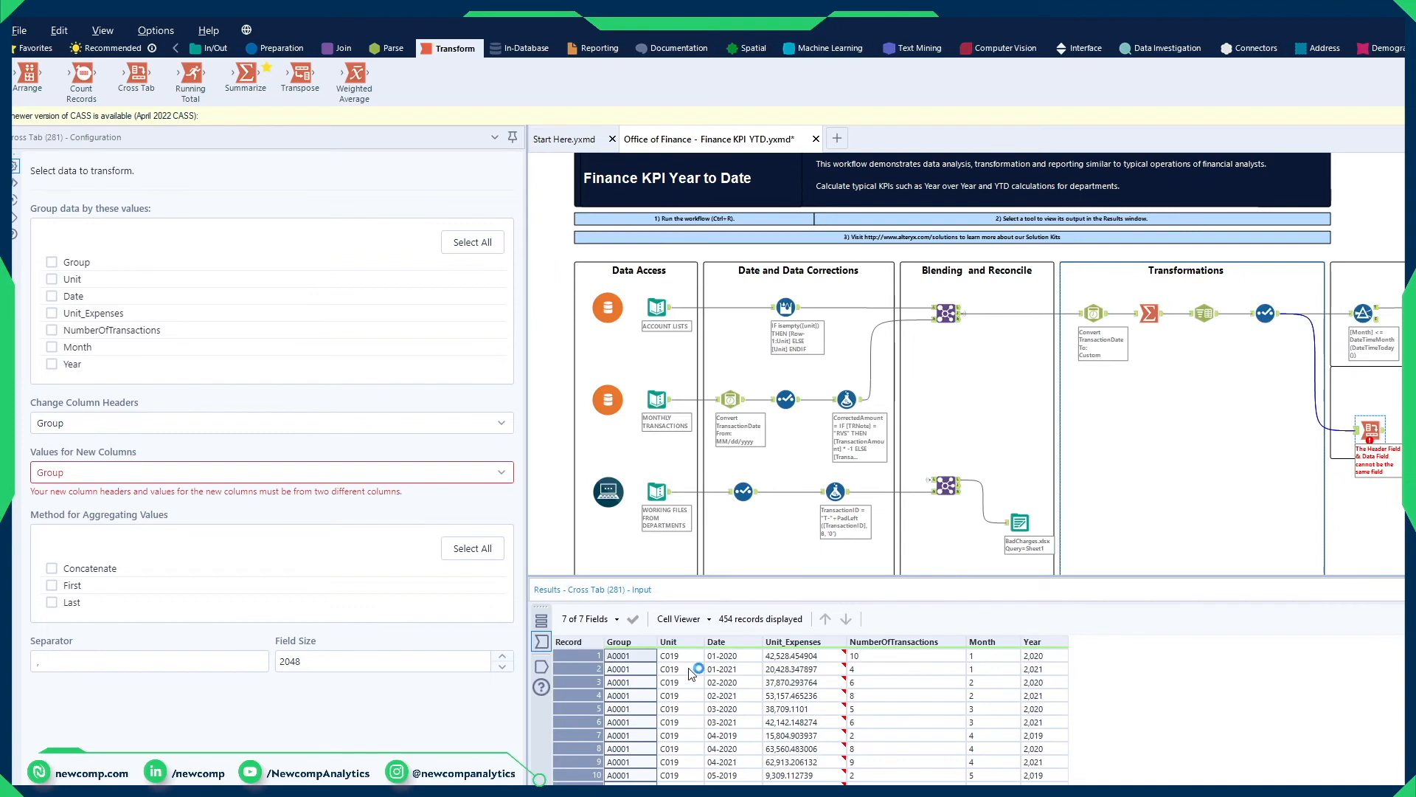
{"action": "left_click_drag", "start_coordinate": [684, 661], "coordinate": [688, 780]}
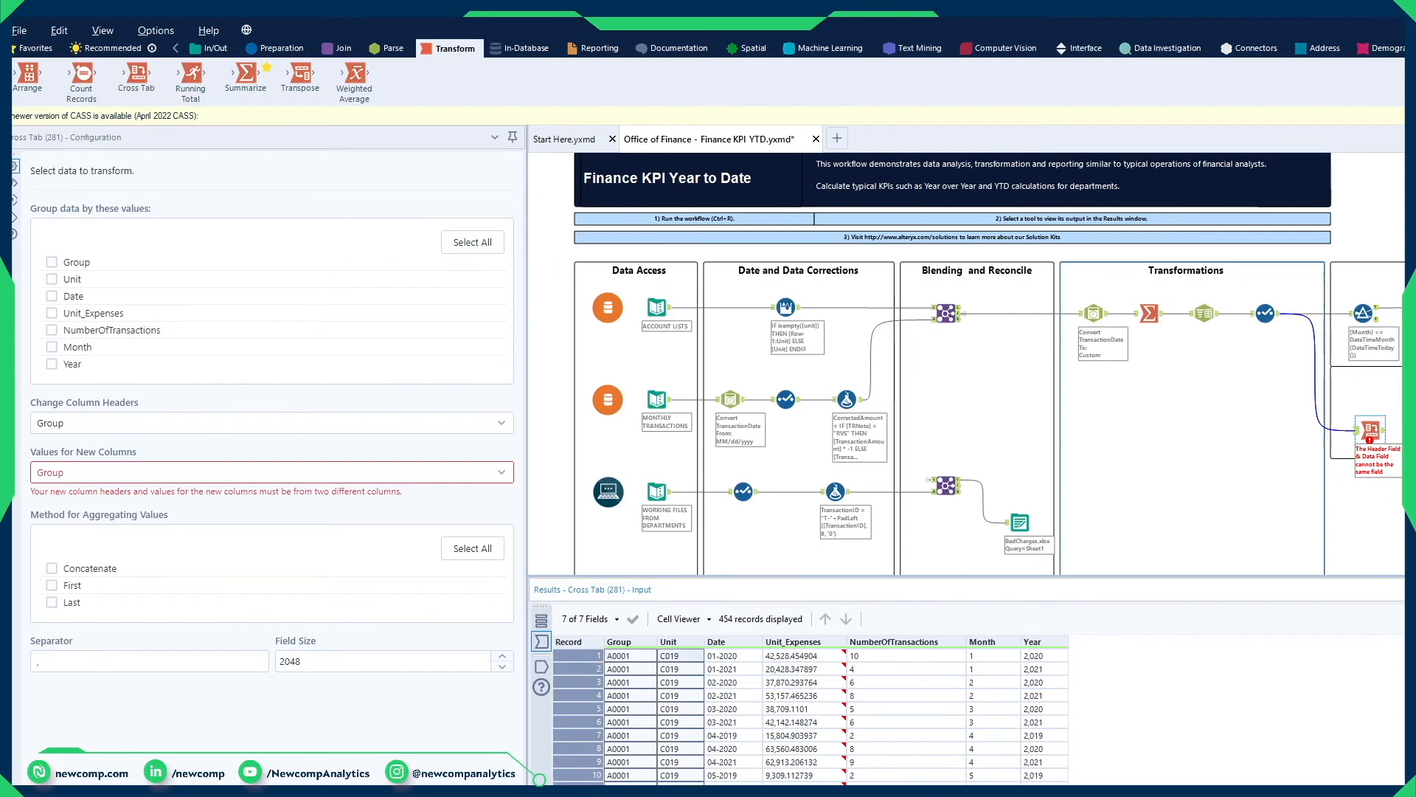
{"action": "left_click_drag", "start_coordinate": [995, 655], "coordinate": [996, 780]}
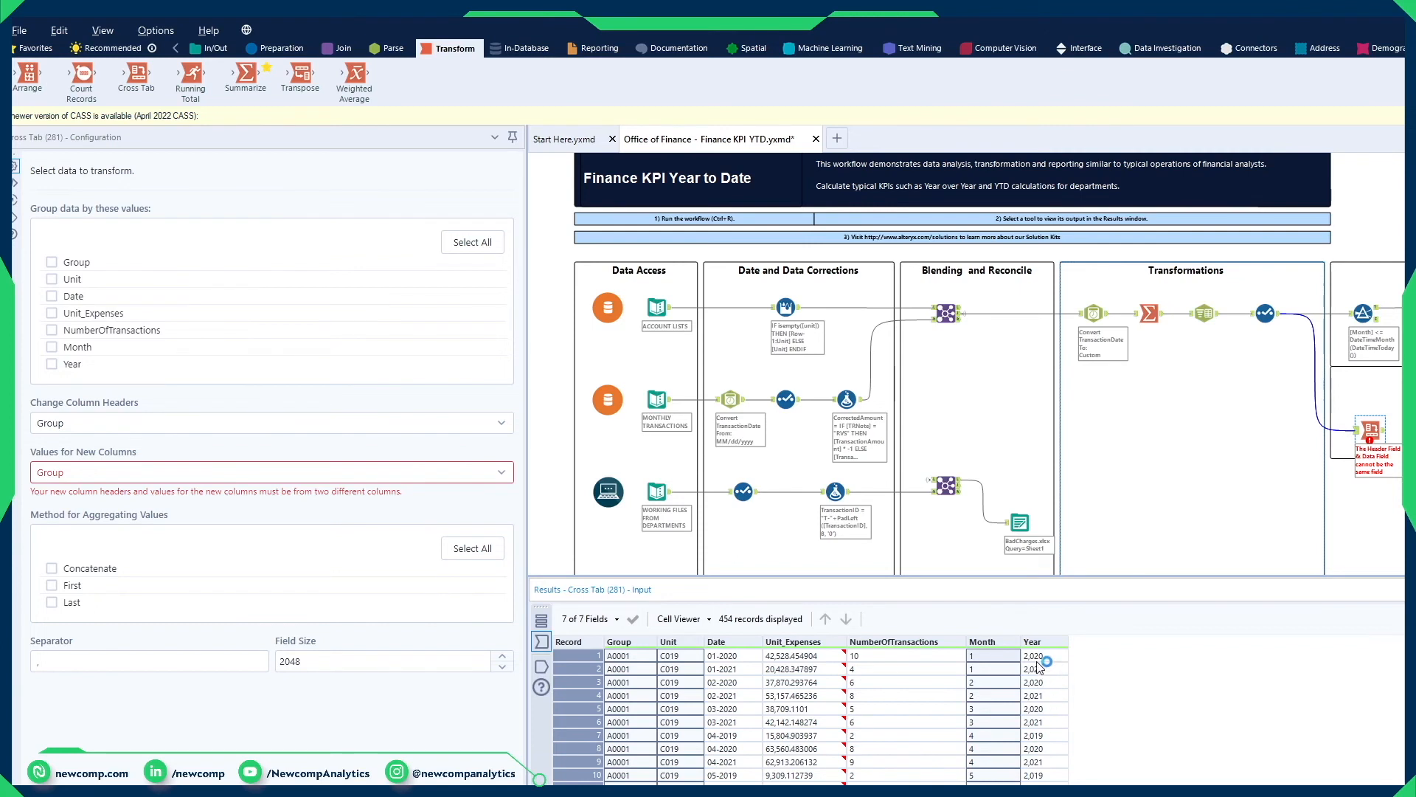
{"action": "left_click_drag", "start_coordinate": [1038, 655], "coordinate": [1064, 783]}
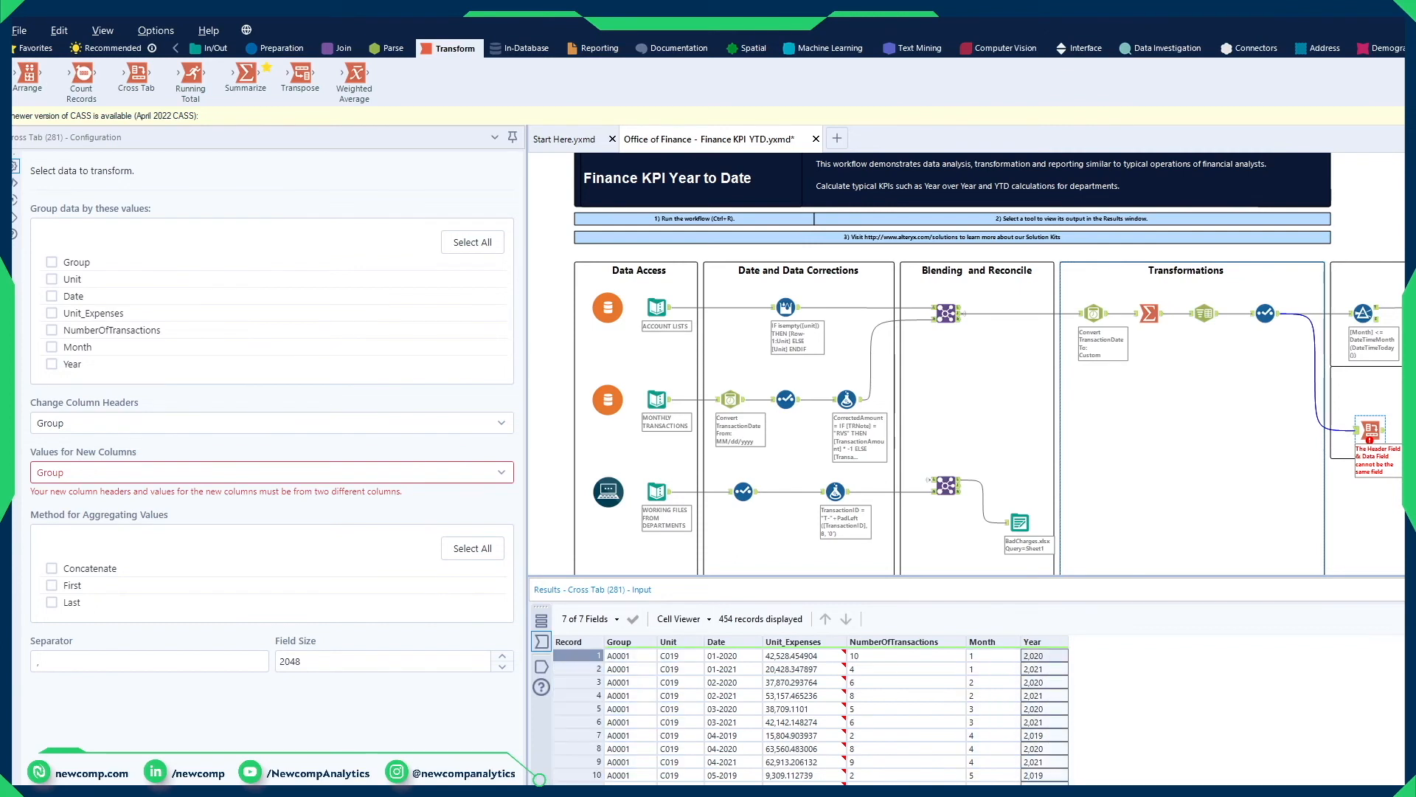
{"action": "left_click_drag", "start_coordinate": [821, 656], "coordinate": [818, 784]}
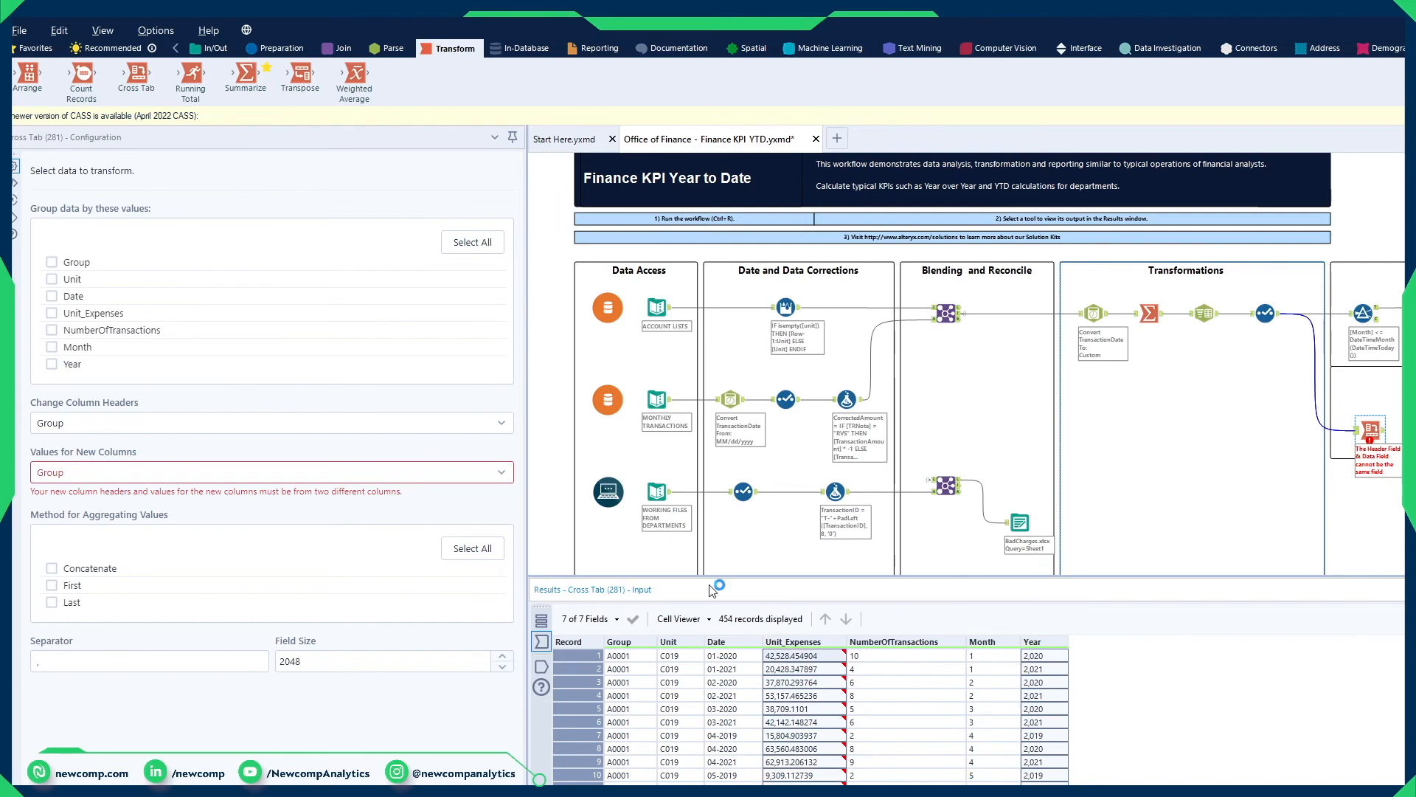
Step: Group the Cross Tab data by Group, Unit and Month
{"action": "left_click", "coordinate": [53, 264]}
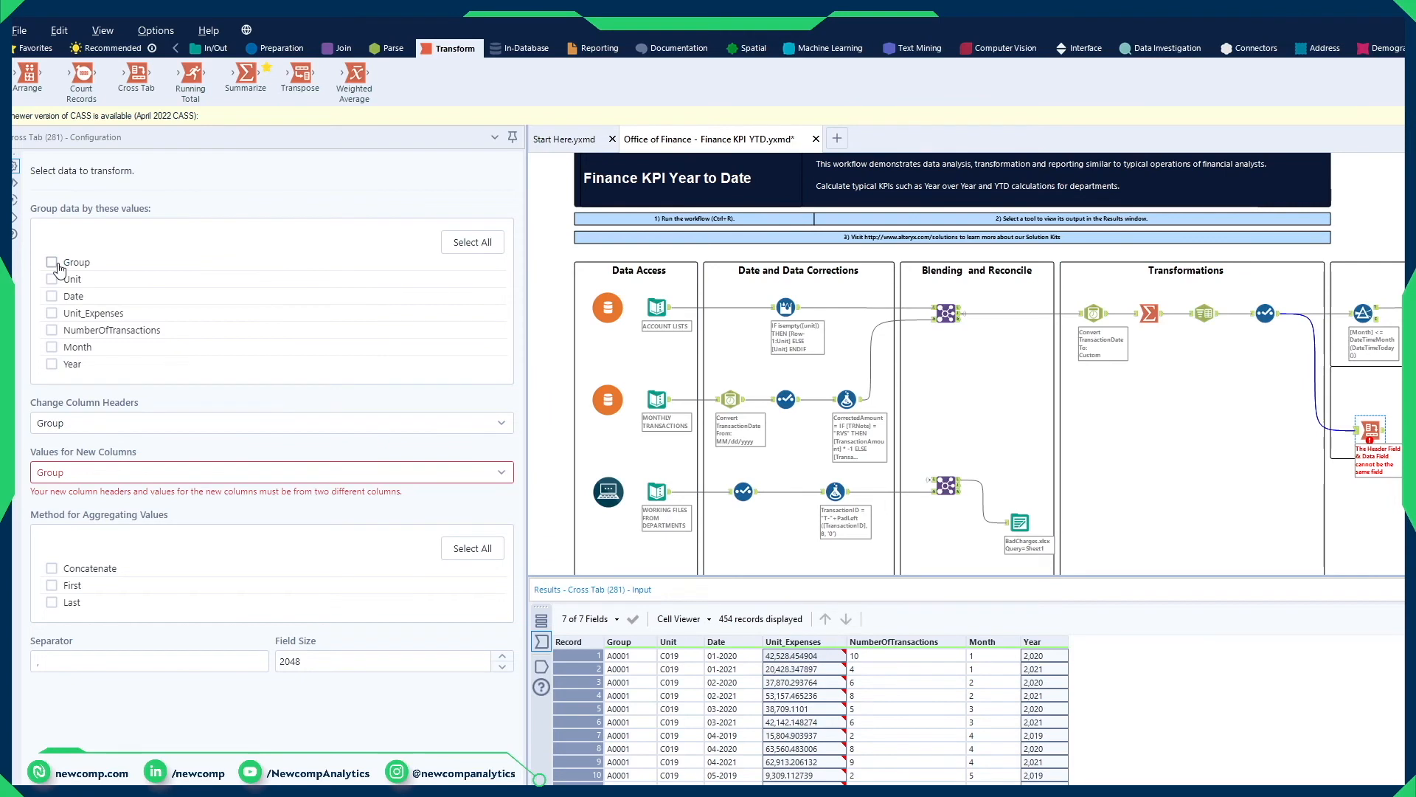
{"action": "left_click", "coordinate": [53, 280]}
{"action": "left_click", "coordinate": [52, 348]}
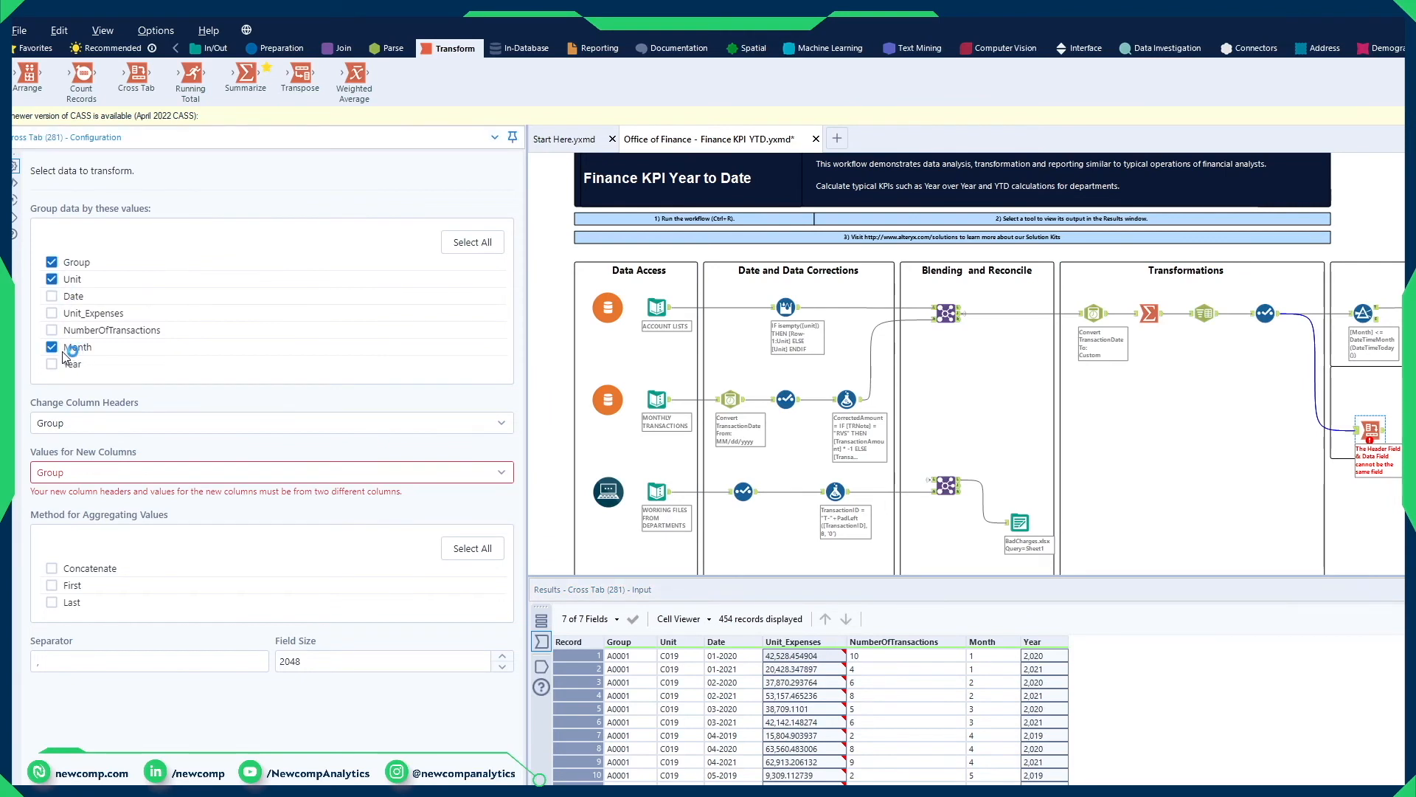
Step: Use Year for the Cross Tab's new column headers and Unit_Expenses for the values, aggregated by Sum
{"action": "left_click", "coordinate": [86, 426]}
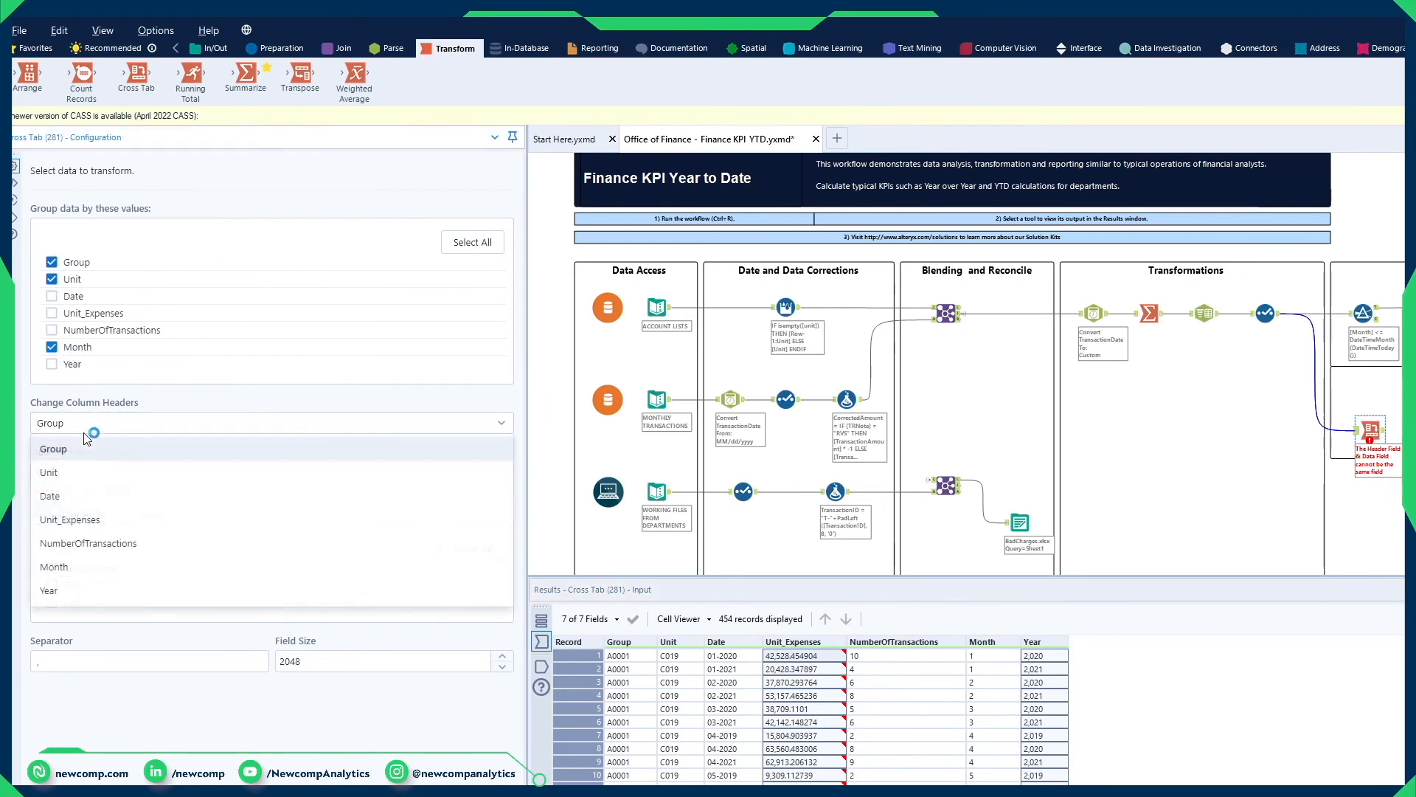
{"action": "left_click", "coordinate": [50, 590]}
{"action": "left_click", "coordinate": [77, 478]}
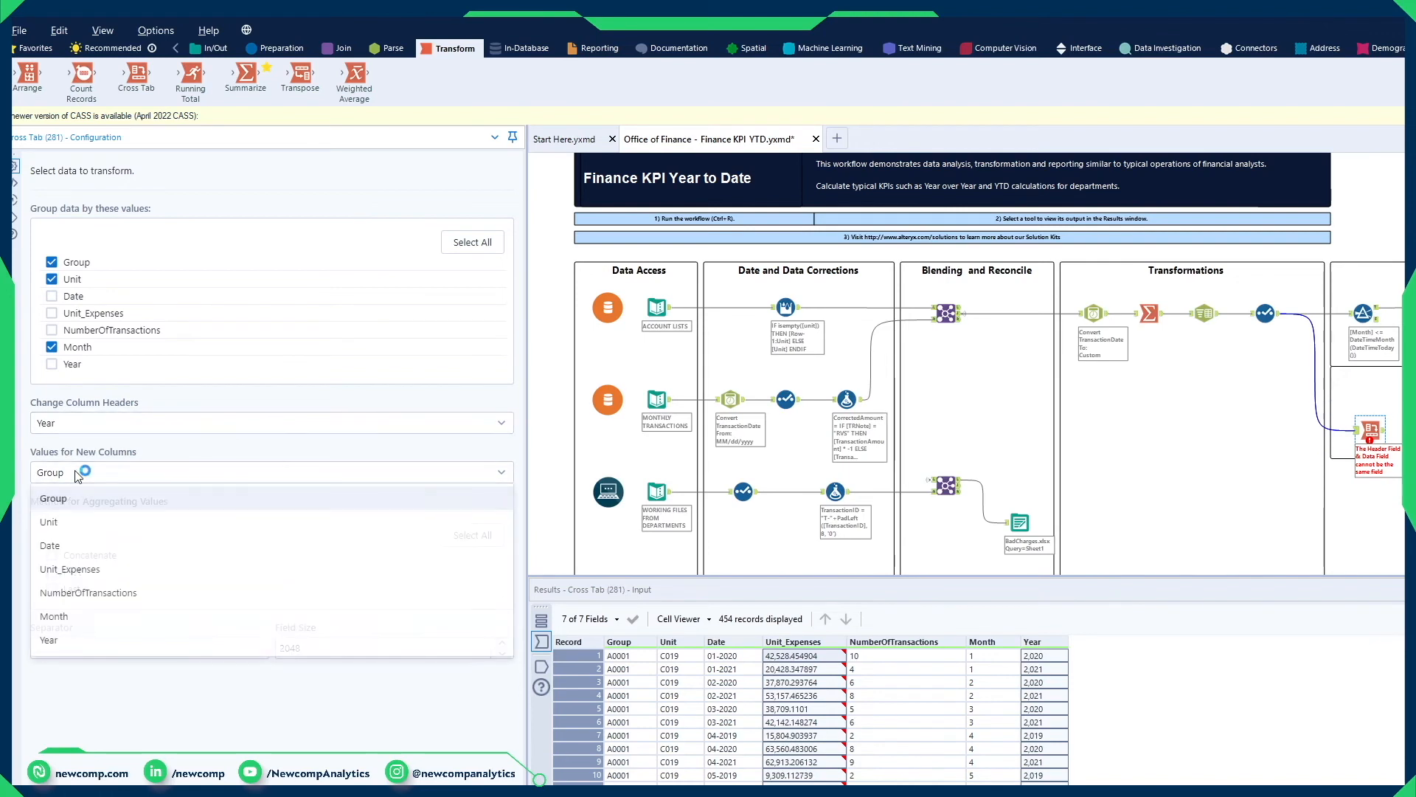
{"action": "left_click", "coordinate": [81, 576]}
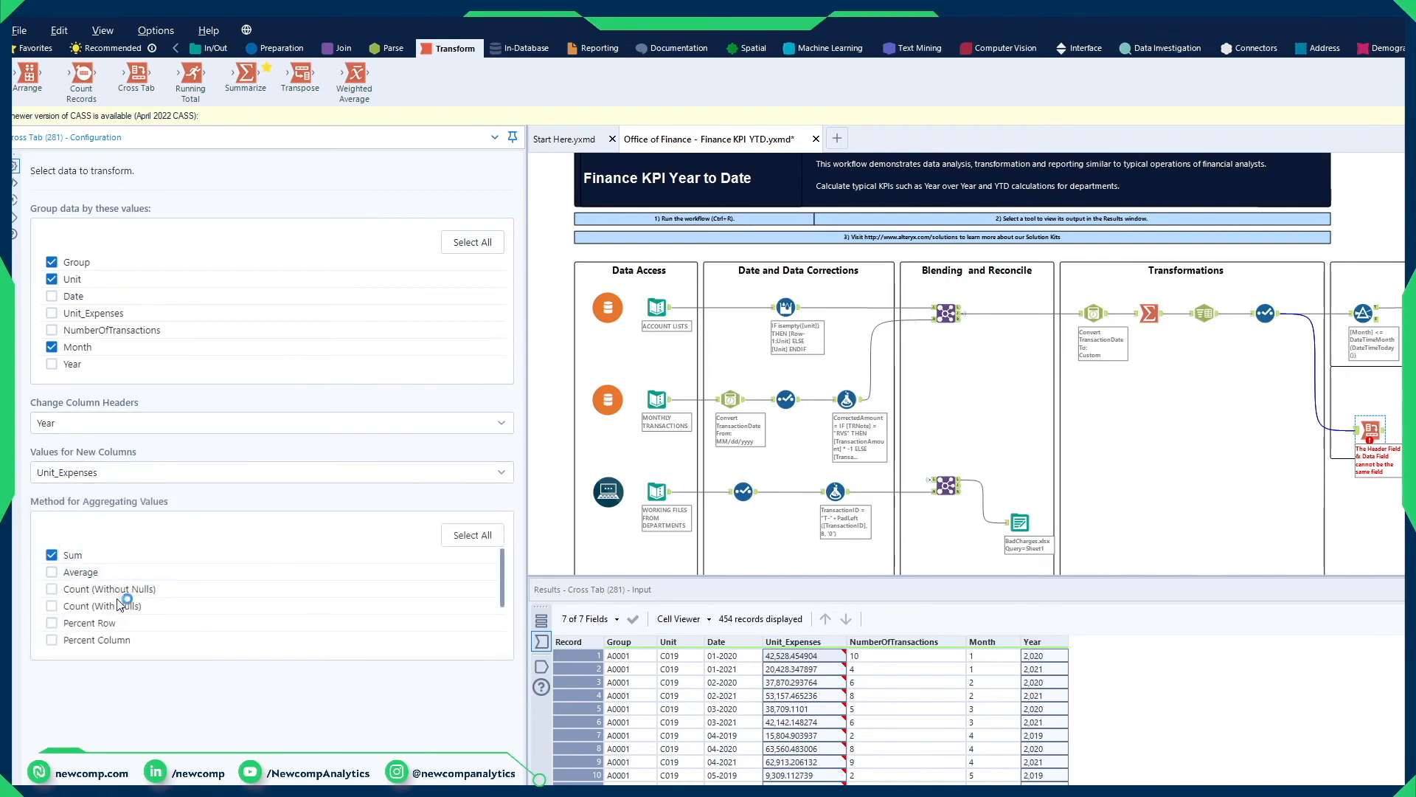
{"action": "scroll", "coordinate": [99, 627], "scroll_direction": "down", "scroll_amount": 3}
{"action": "scroll", "coordinate": [100, 627], "scroll_direction": "up", "scroll_amount": 3}
{"action": "scroll", "coordinate": [107, 601], "scroll_direction": "down", "scroll_amount": 3}
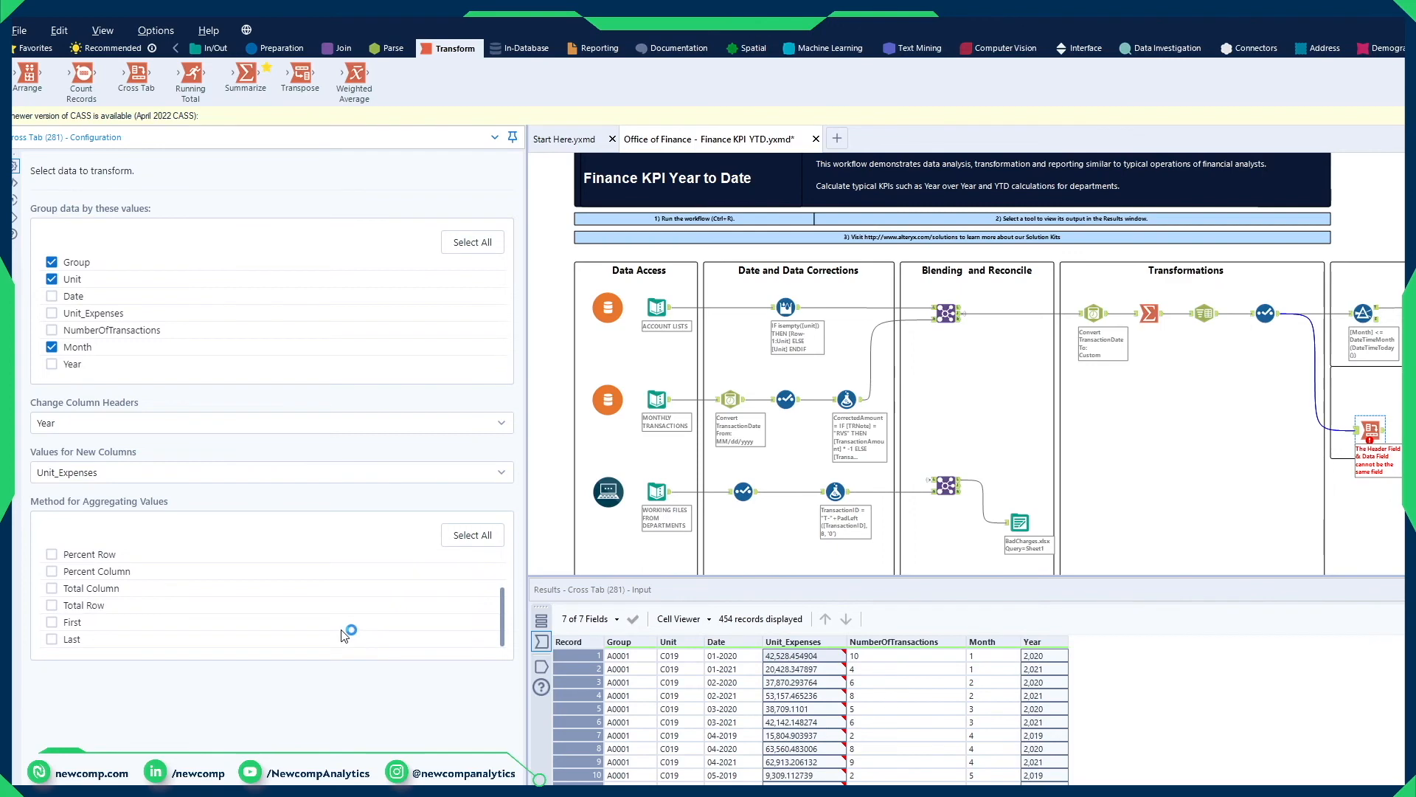
Step: Run the workflow and examine the monthly 2019, 2020 and 2021 expenses of unit C019 in the Cross Tab output
{"action": "key", "text": "ctrl+r"}
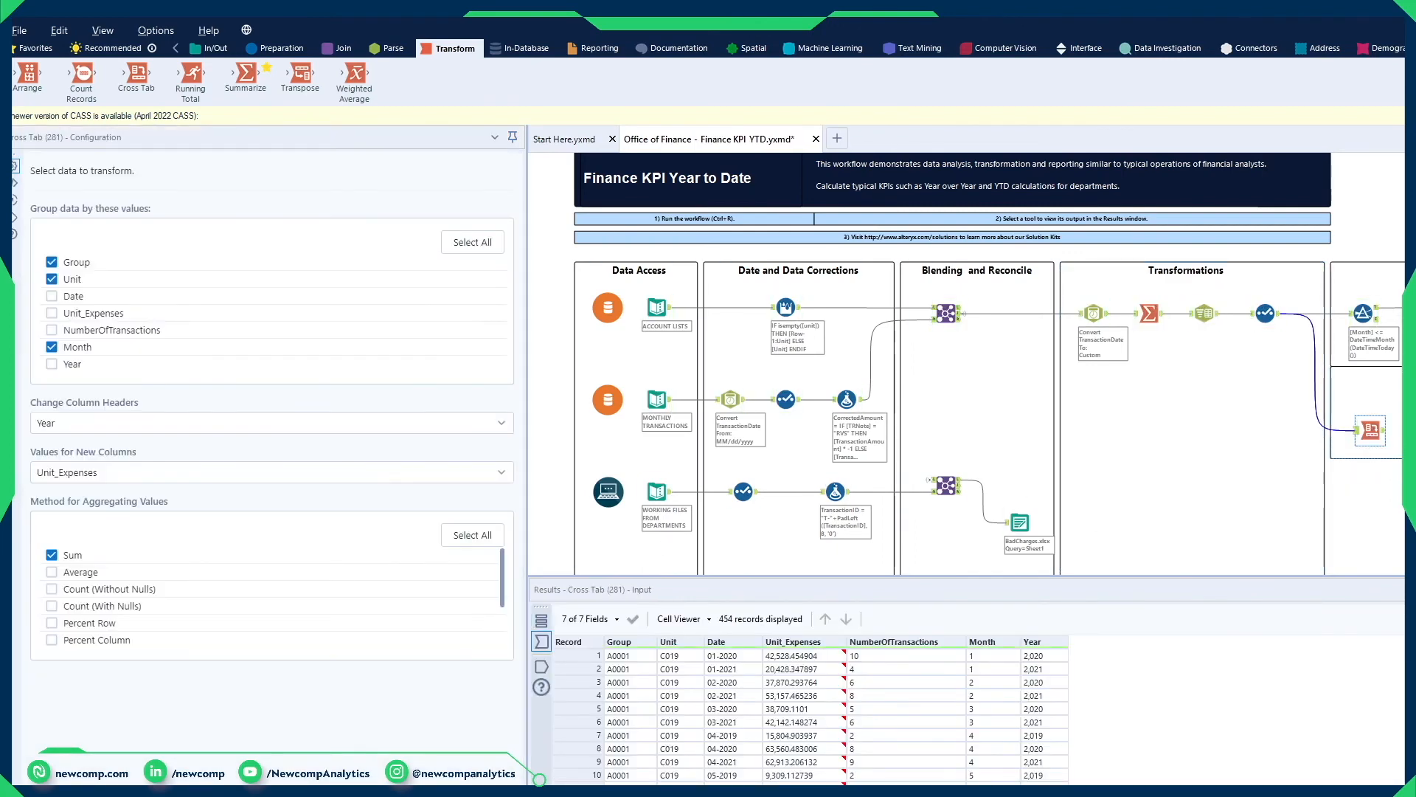
{"action": "left_click", "coordinate": [1382, 434]}
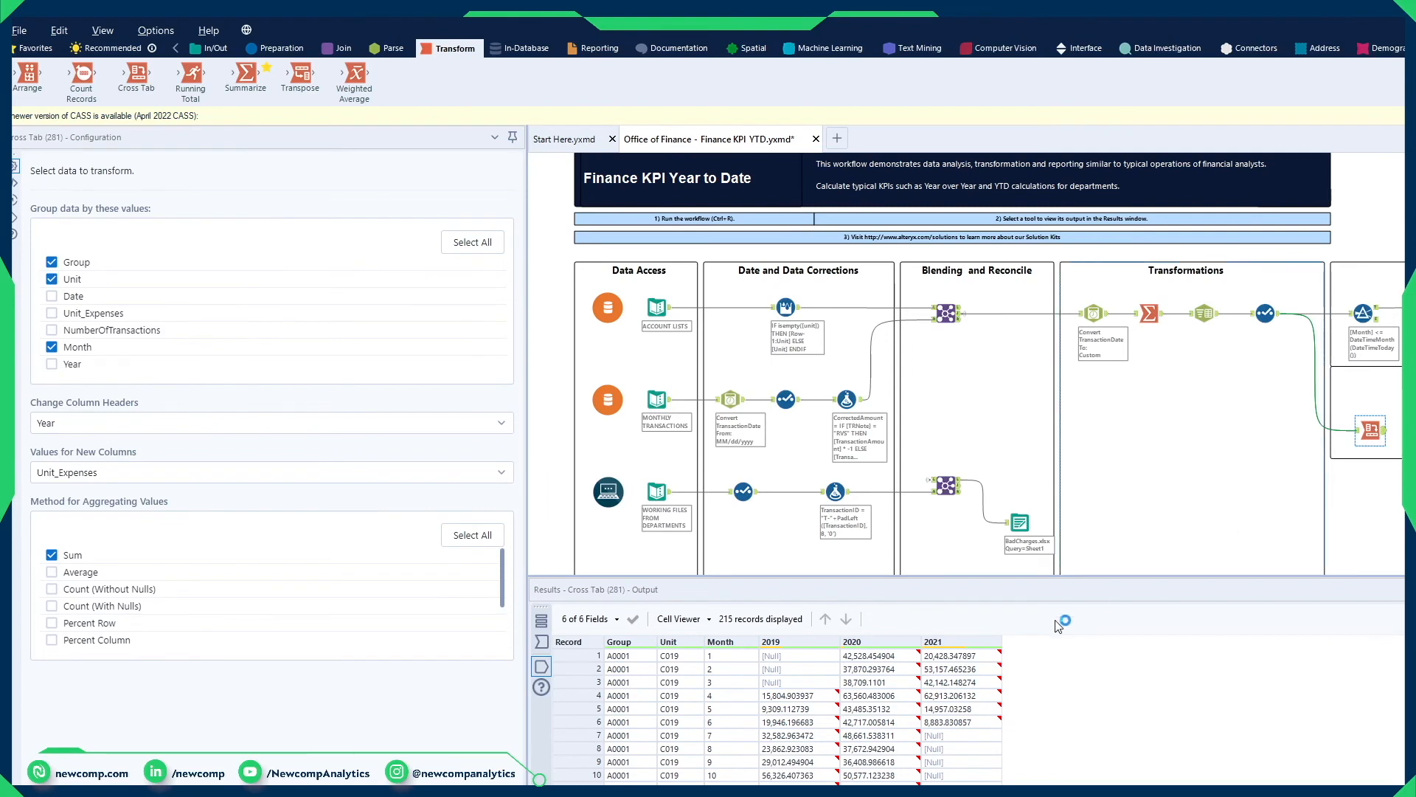
{"action": "left_click_drag", "start_coordinate": [628, 658], "coordinate": [1010, 657]}
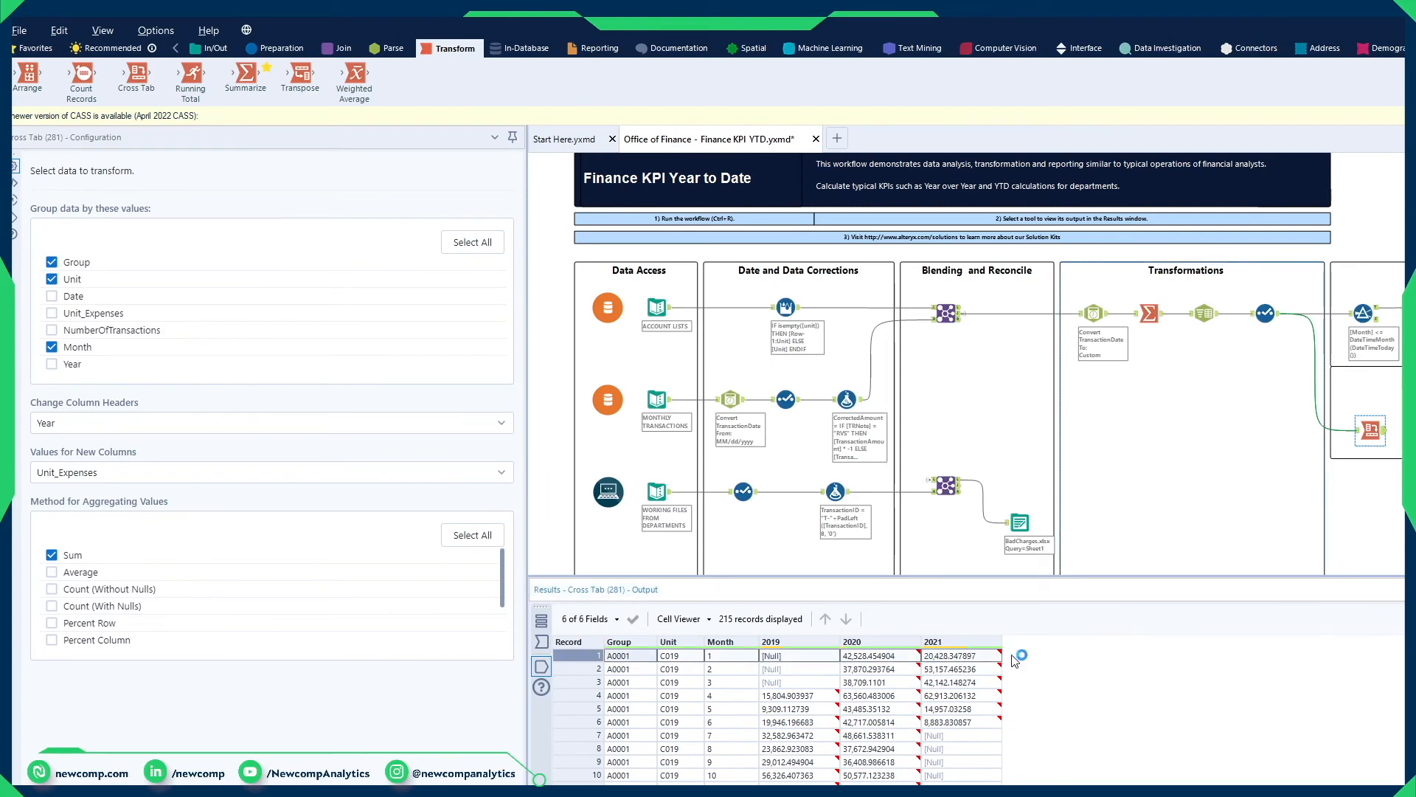
{"action": "left_click_drag", "start_coordinate": [618, 671], "coordinate": [997, 692]}
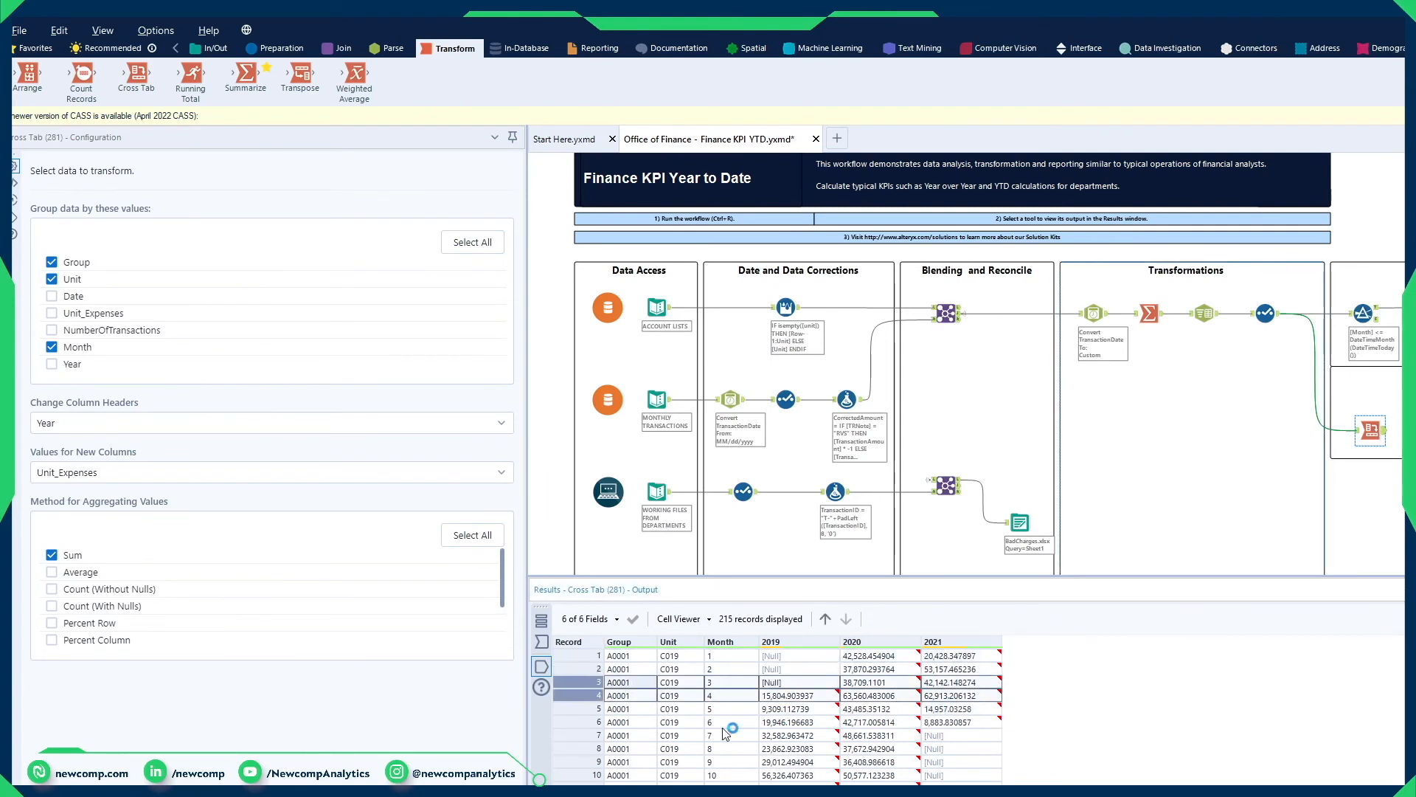
{"action": "left_click", "coordinate": [675, 711]}
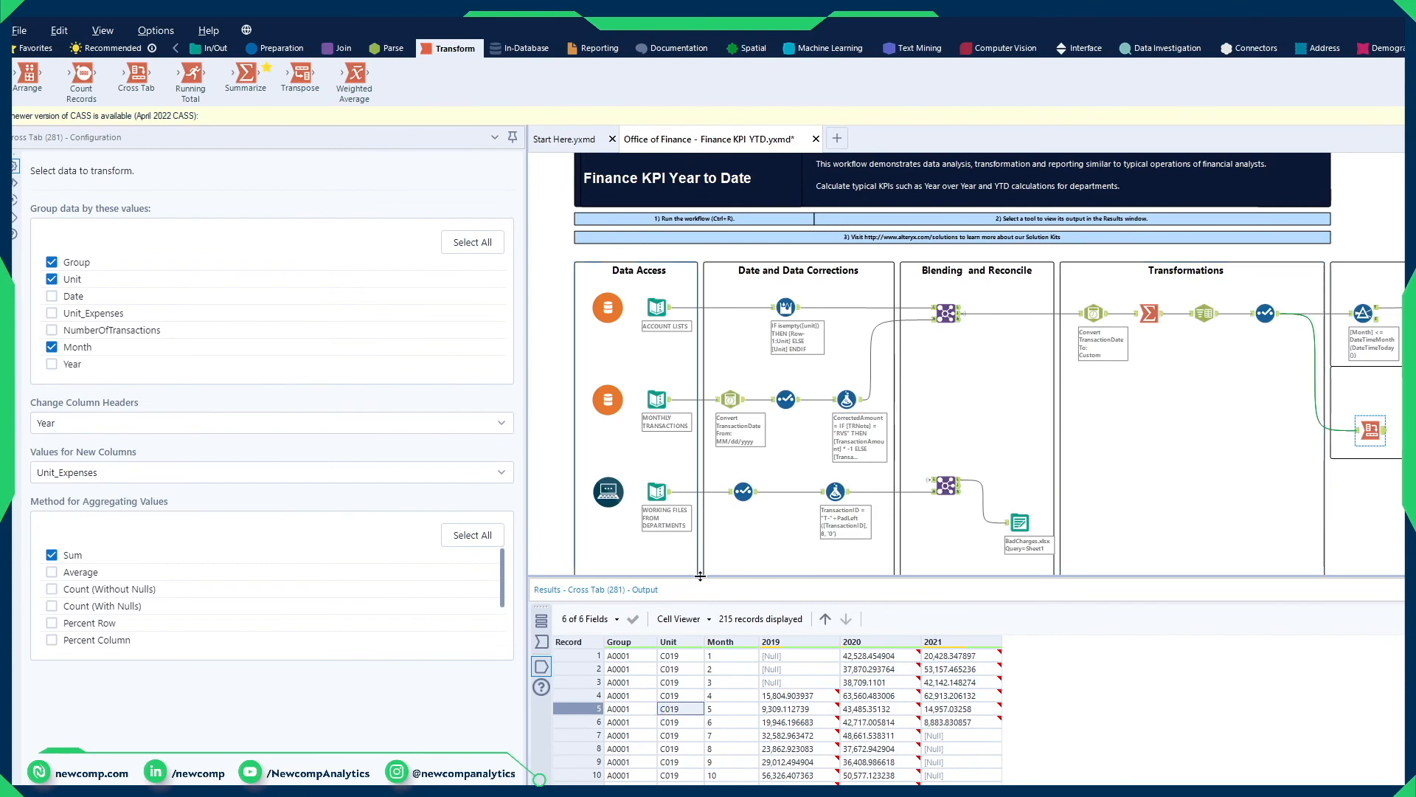
Step: Add a Formula tool after the Cross Tab and create the output column YoY2020 with the expression [2020]-[2019]
{"action": "left_click", "coordinate": [286, 49]}
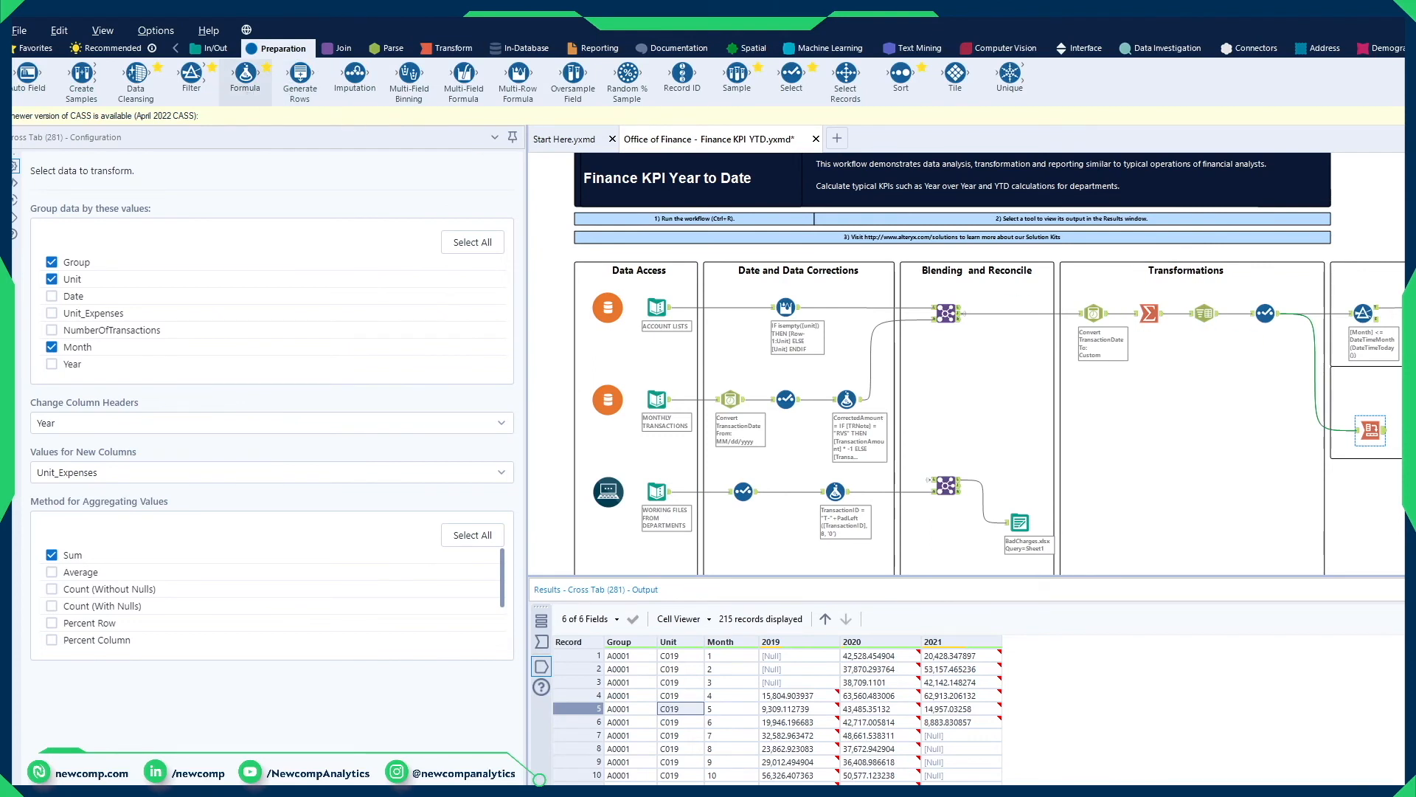
{"action": "left_click_drag", "start_coordinate": [246, 77], "coordinate": [1404, 430]}
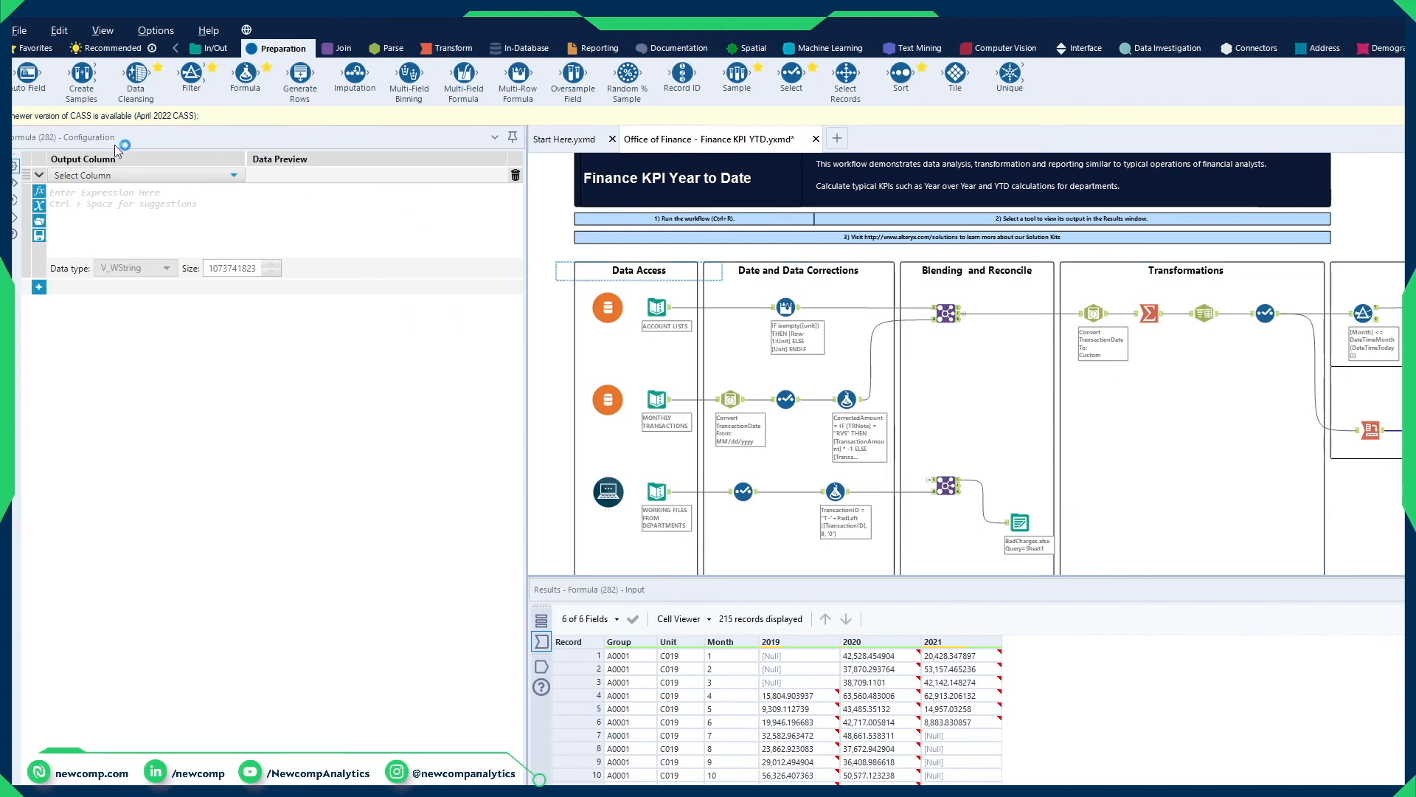
{"action": "left_click", "coordinate": [114, 175]}
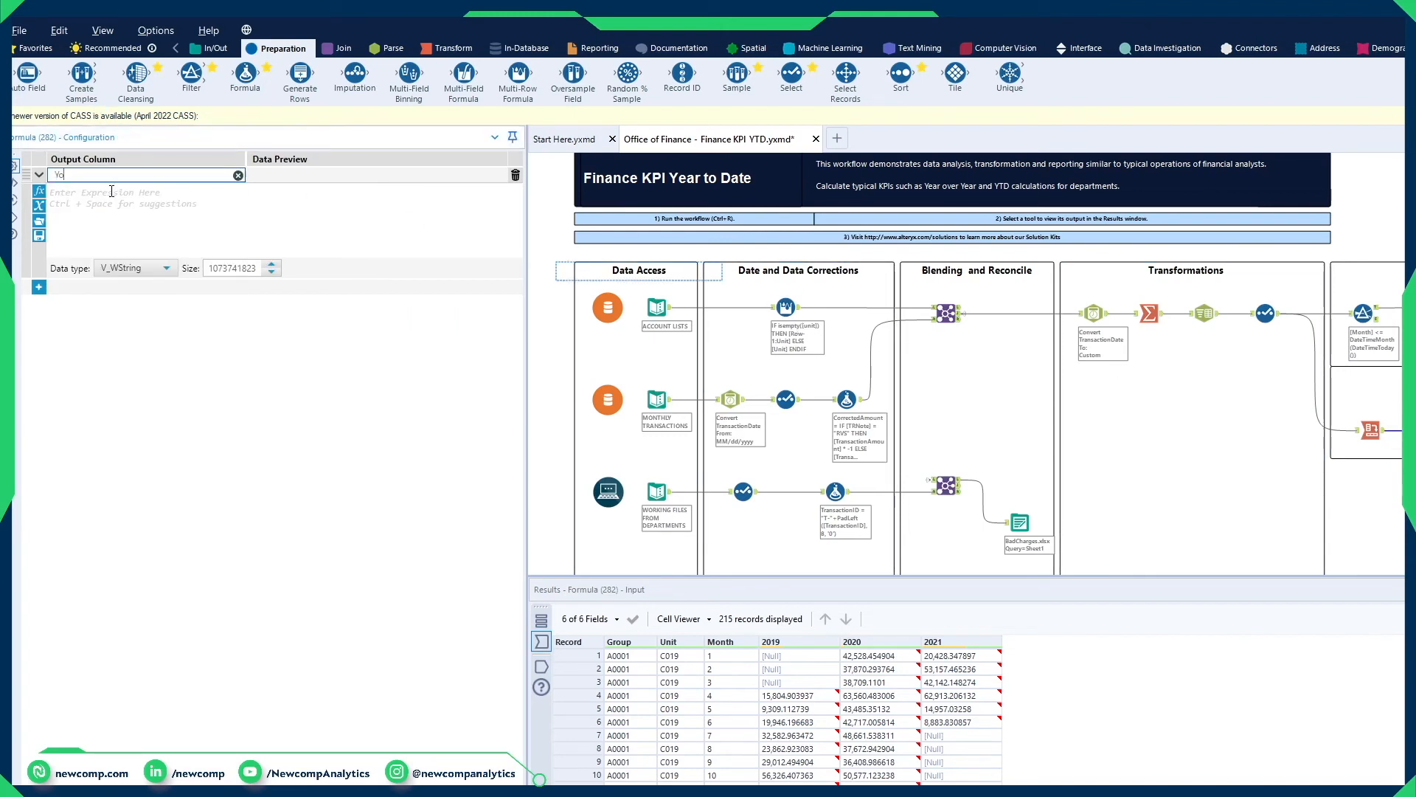
{"action": "left_click", "coordinate": [49, 195]}
{"action": "type", "text": "[2020]"}
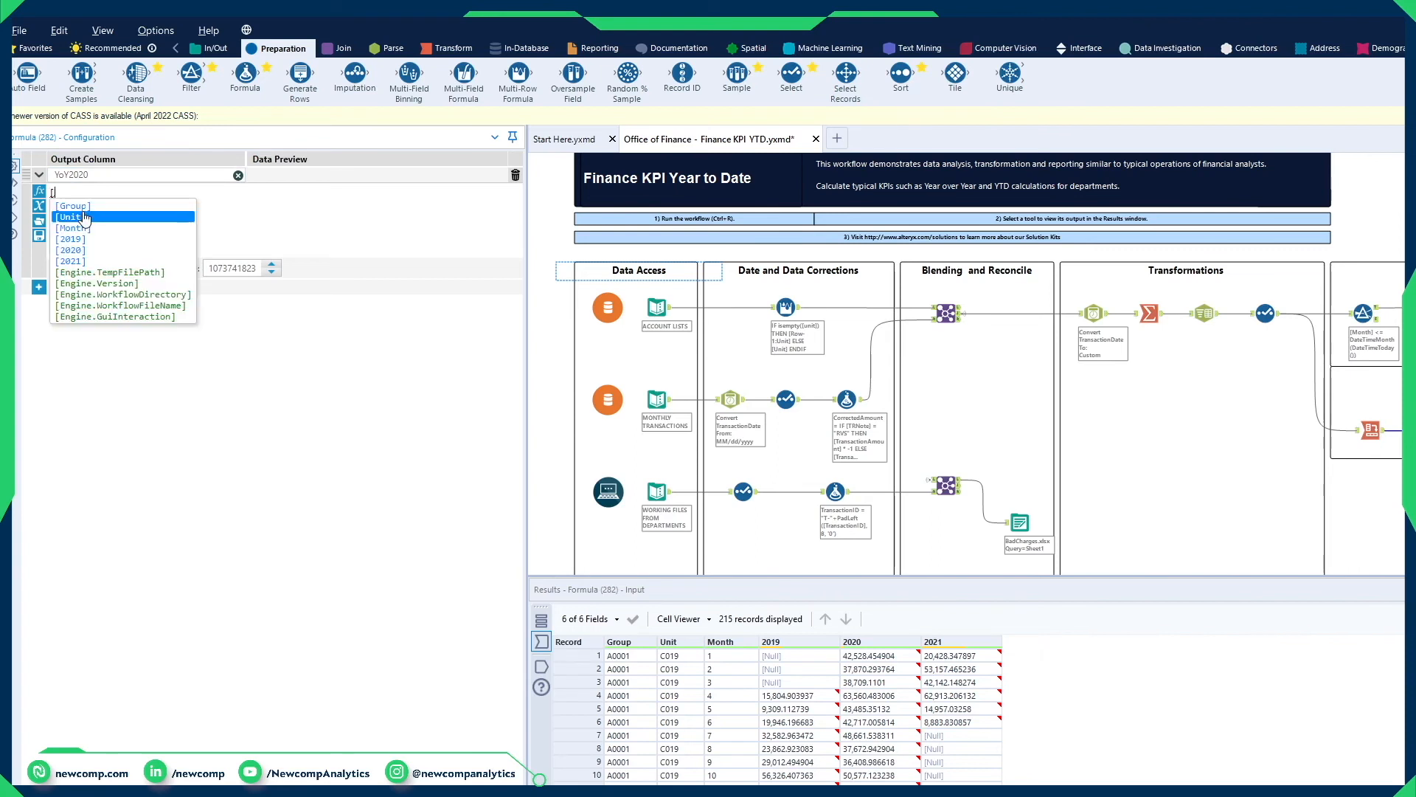
{"action": "type", "text": "-[2019]"}
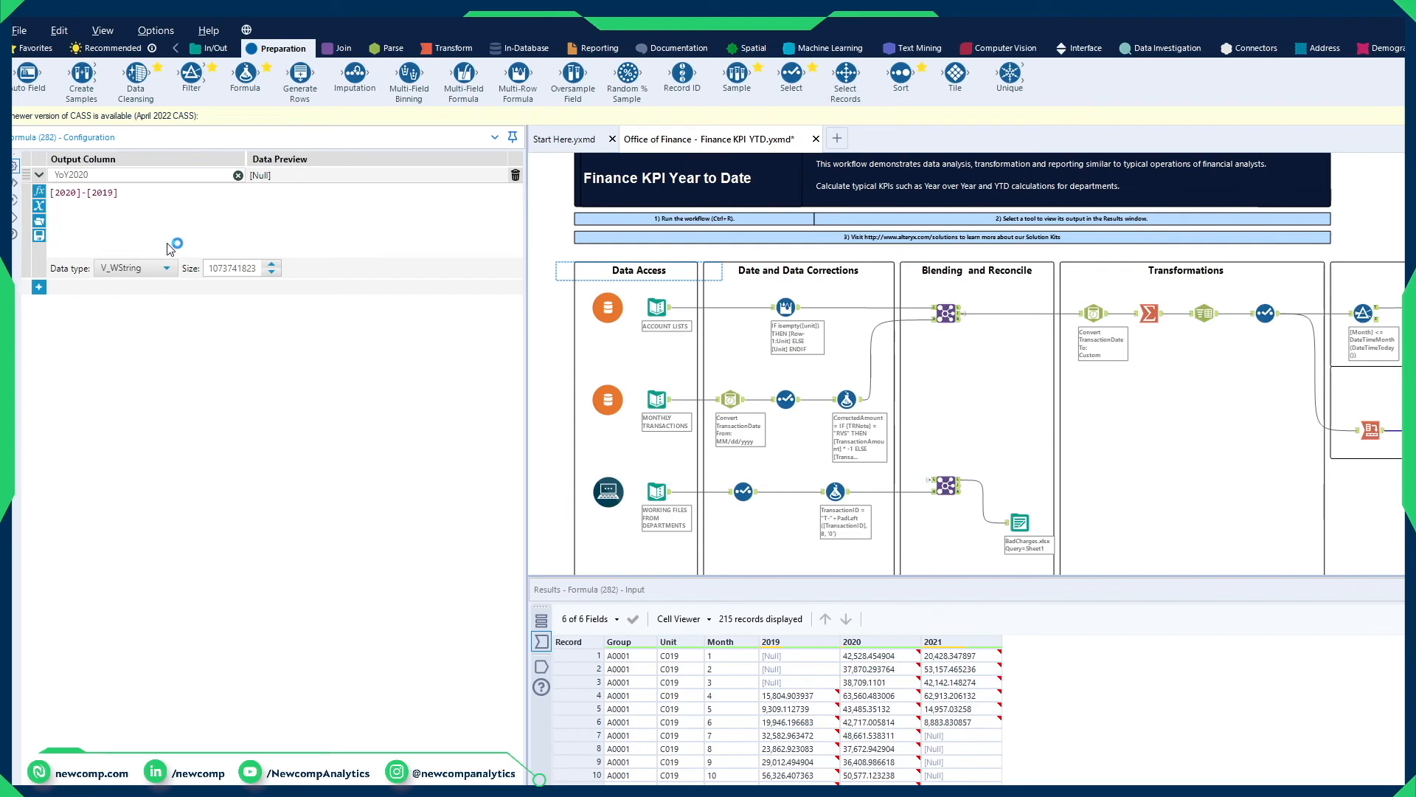
Step: Set the YoY2020 column's data type to Double
{"action": "left_click", "coordinate": [165, 267]}
{"action": "scroll", "coordinate": [135, 369], "scroll_direction": "down", "scroll_amount": 3}
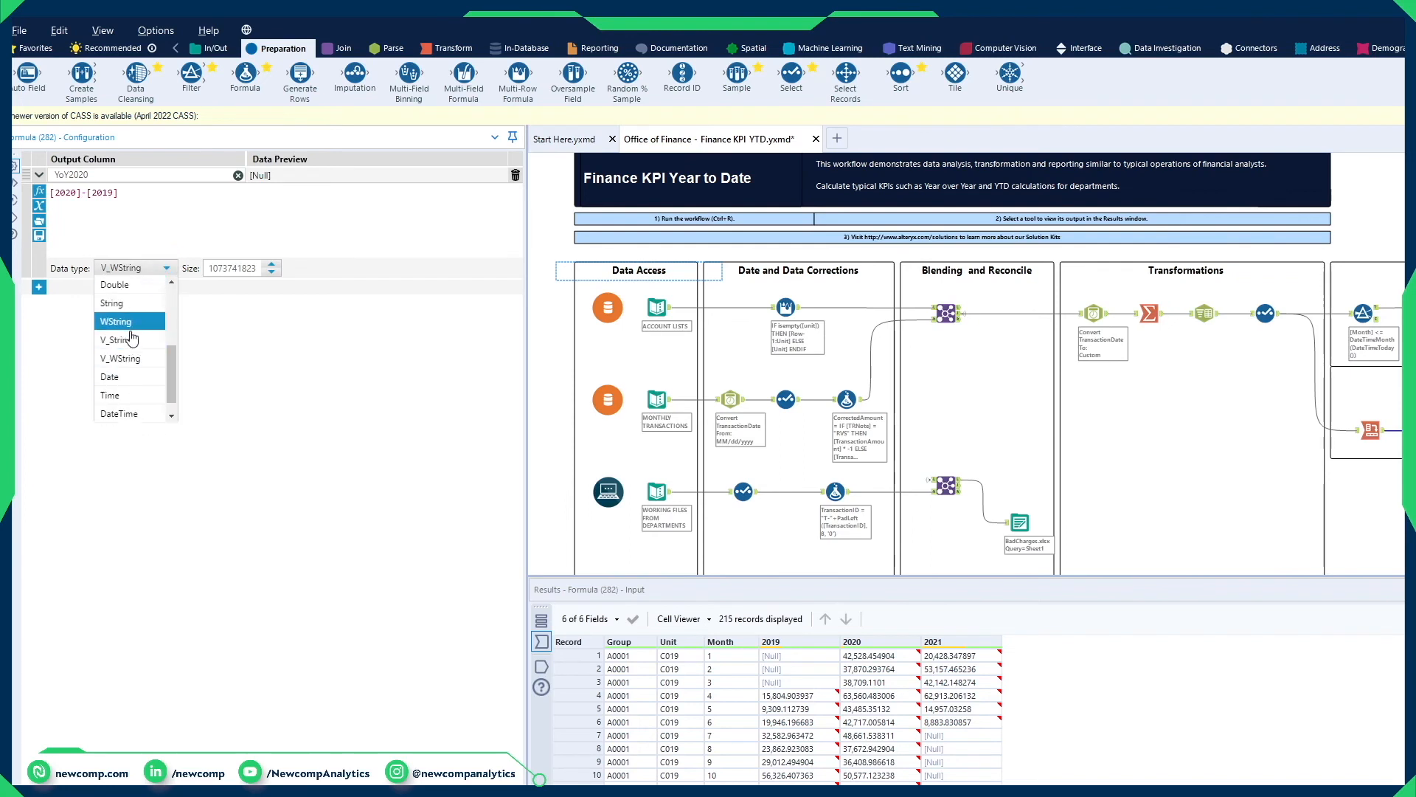
{"action": "scroll", "coordinate": [129, 376], "scroll_direction": "up", "scroll_amount": 2}
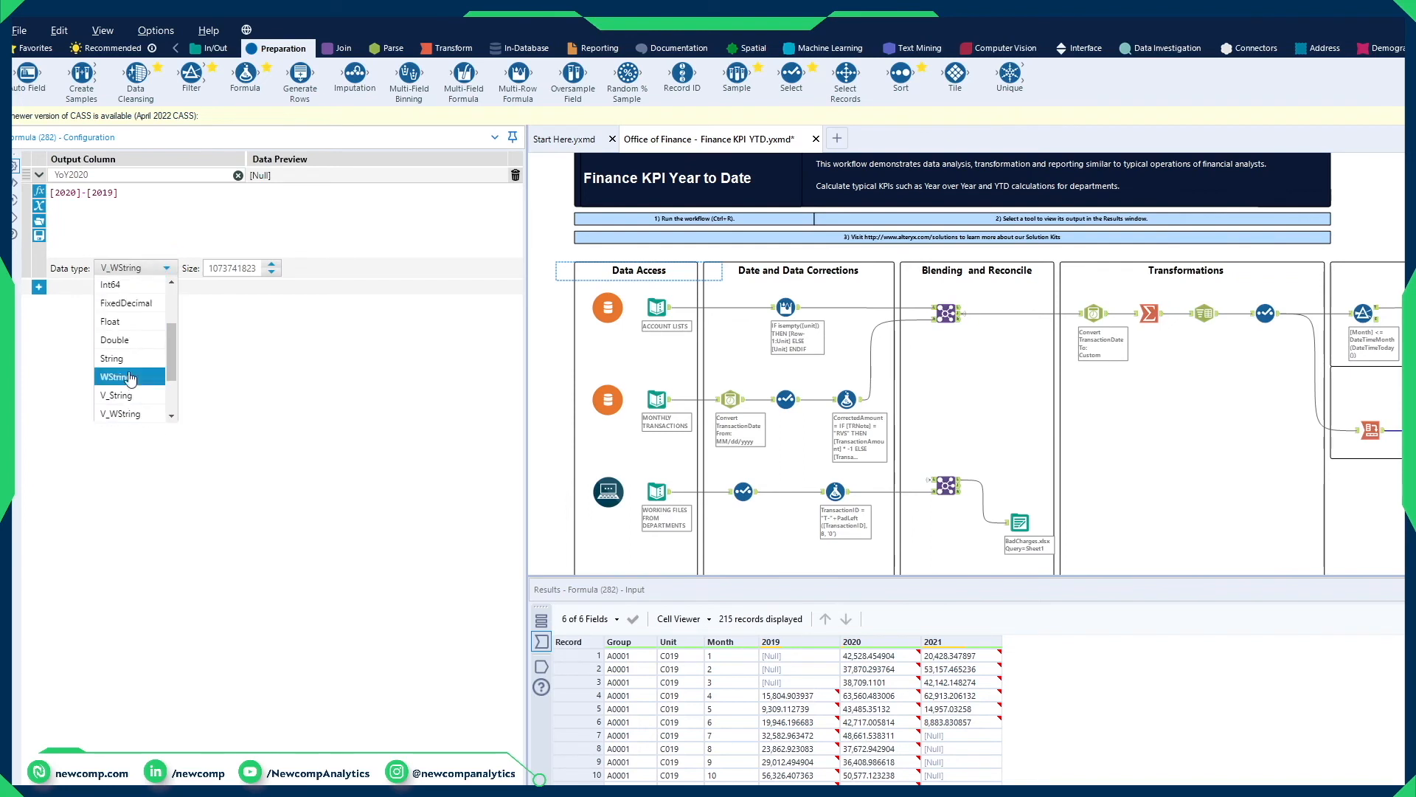
{"action": "left_click", "coordinate": [96, 319]}
Step: Add a second output column named YoY2021 to the Formula tool and enter an expression subtracting the 2020 field from [2021]
{"action": "left_click", "coordinate": [38, 286]}
{"action": "left_click", "coordinate": [111, 303]}
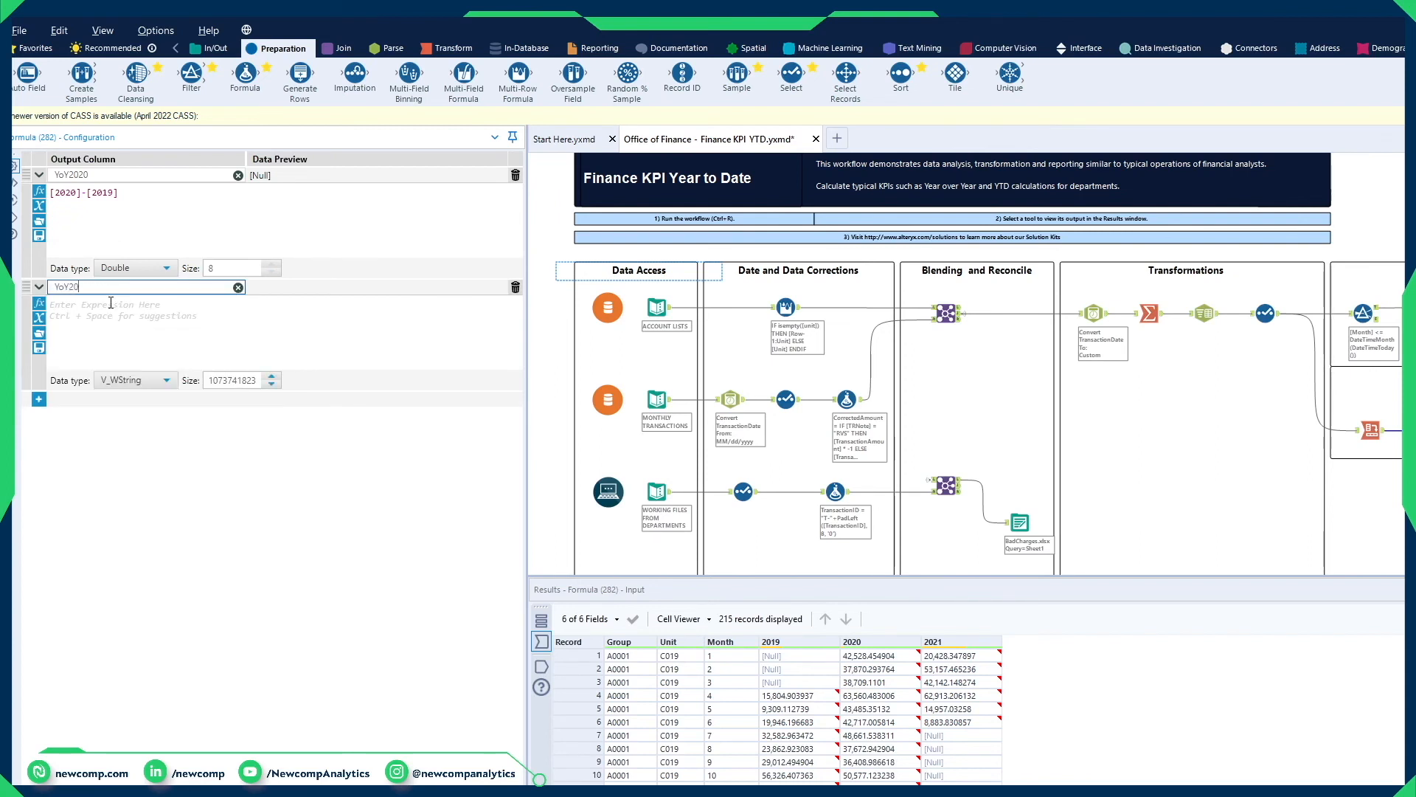
{"action": "left_click", "coordinate": [151, 328]}
{"action": "type", "text": "[202"}
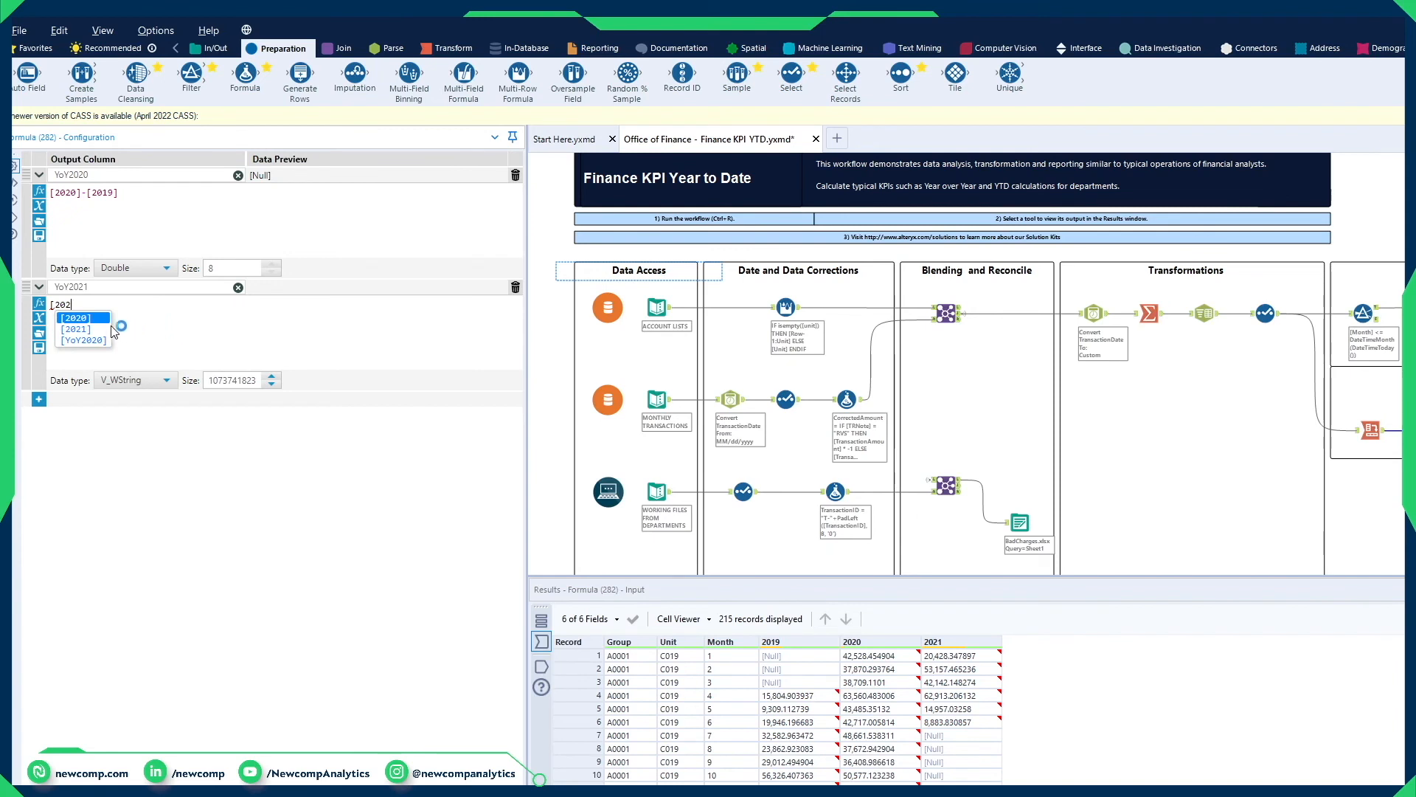
{"action": "left_click", "coordinate": [98, 330]}
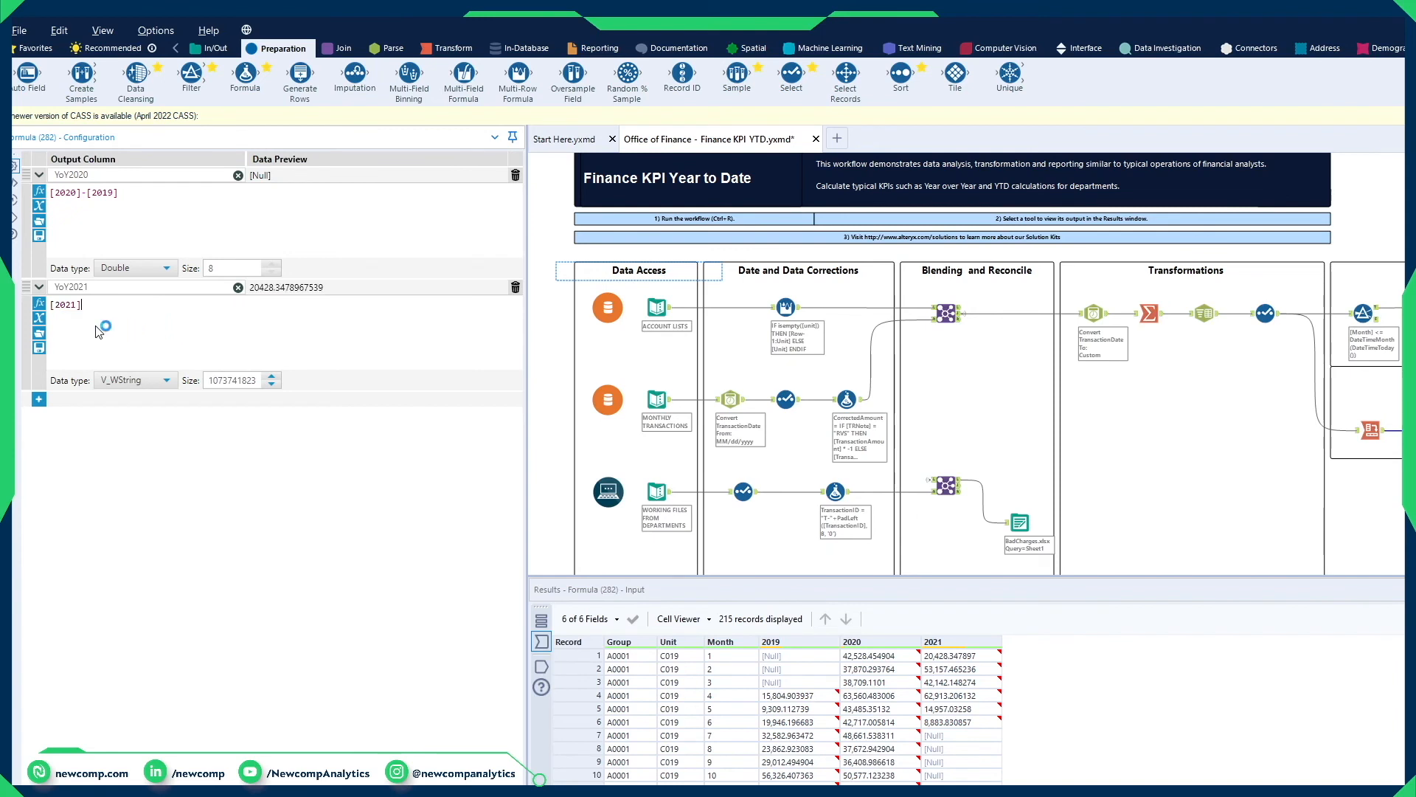
{"action": "type", "text": "-002"}
{"action": "key", "text": "BackSpace"}
{"action": "key", "text": "BackSpace"}
{"action": "key", "text": "BackSpace"}
{"action": "type", "text": "[2020"}
{"action": "left_click", "coordinate": [96, 326]}
{"action": "key", "text": "BackSpace"}
{"action": "key", "text": "BackSpace"}
{"action": "key", "text": "BackSpace"}
{"action": "key", "text": "BackSpace"}
Step: Set the YoY2021 column's data type to Double and correct its expression to [2021]-[2020]
{"action": "left_click", "coordinate": [166, 380]}
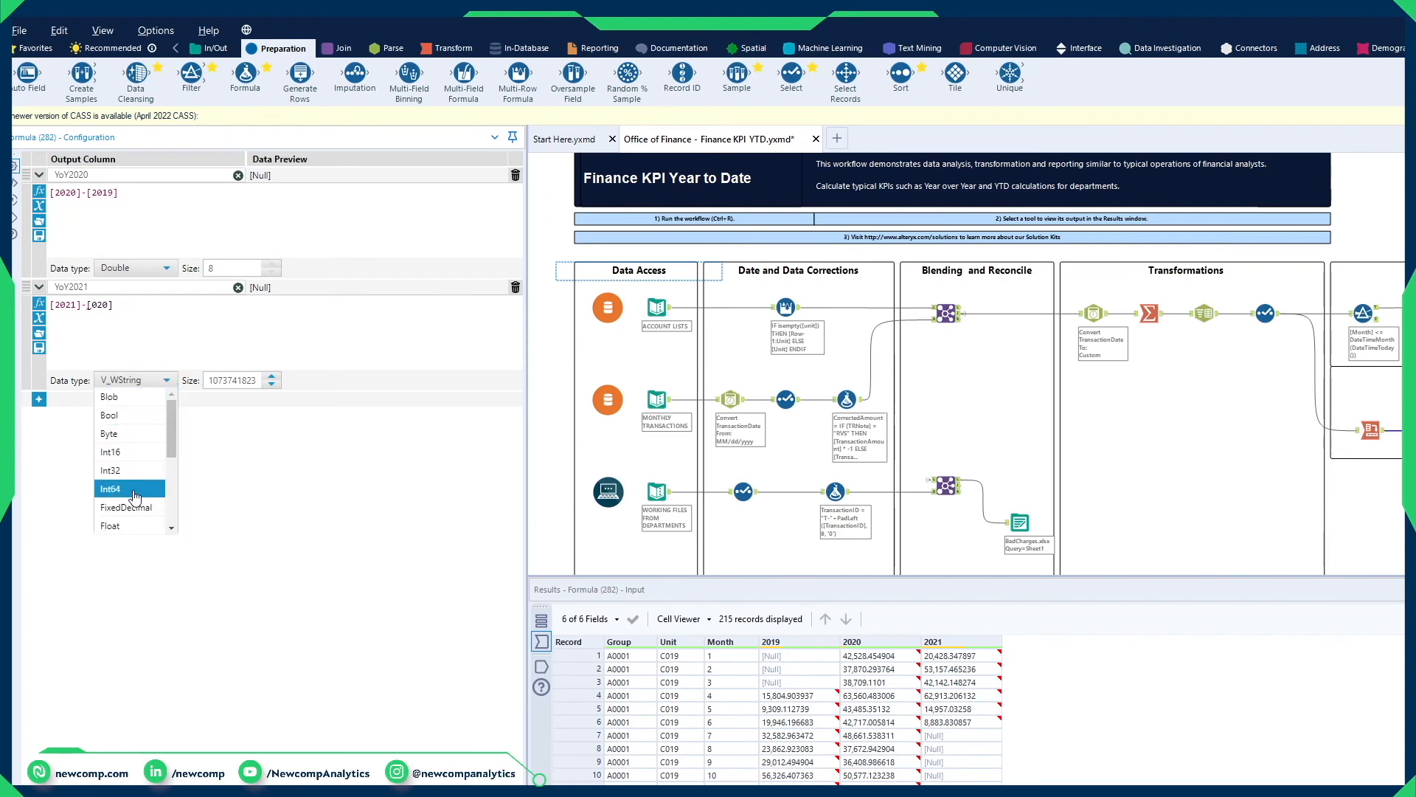
{"action": "scroll", "coordinate": [133, 473], "scroll_direction": "down", "scroll_amount": 3}
{"action": "scroll", "coordinate": [133, 471], "scroll_direction": "up", "scroll_amount": 1}
{"action": "left_click", "coordinate": [114, 429]}
{"action": "left_click", "coordinate": [94, 304]}
{"action": "type", "text": "2"}
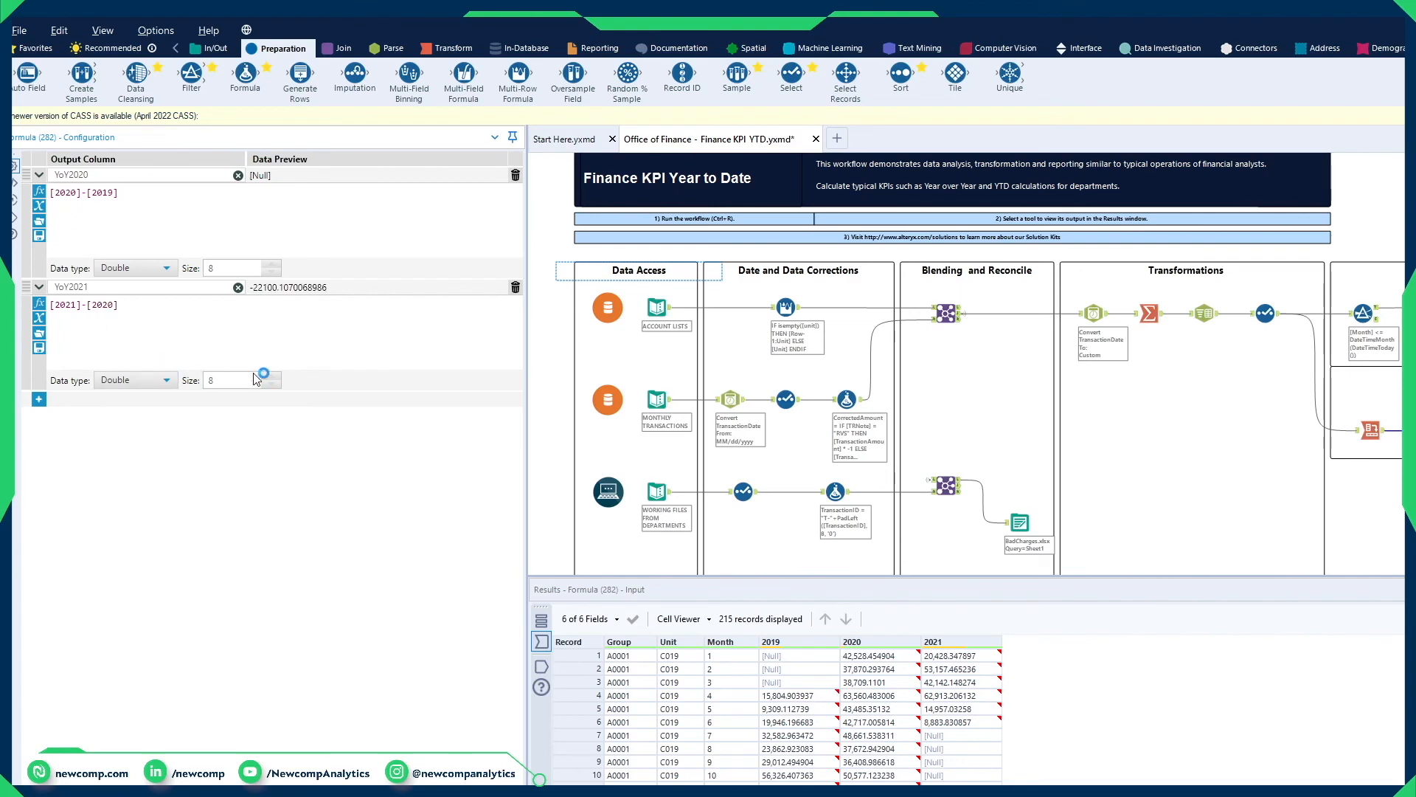
Step: Add a Browse tool after the Formula tool, run the workflow and check the YoY2020 and YoY2021 values of unit C019's first four months
{"action": "key", "text": "ctrl+r"}
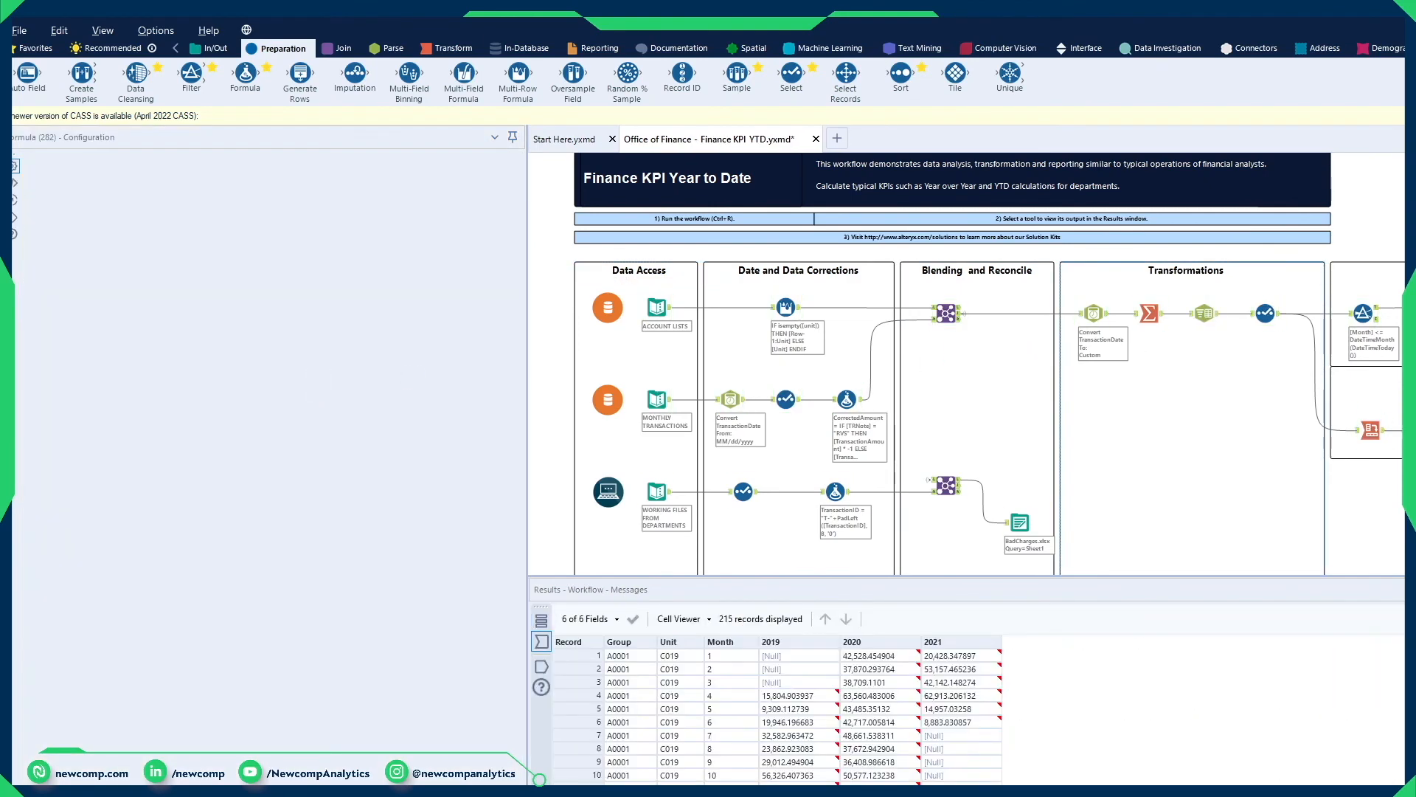
{"action": "key", "text": "ctrl+shift+b"}
{"action": "key", "text": "ctrl+r"}
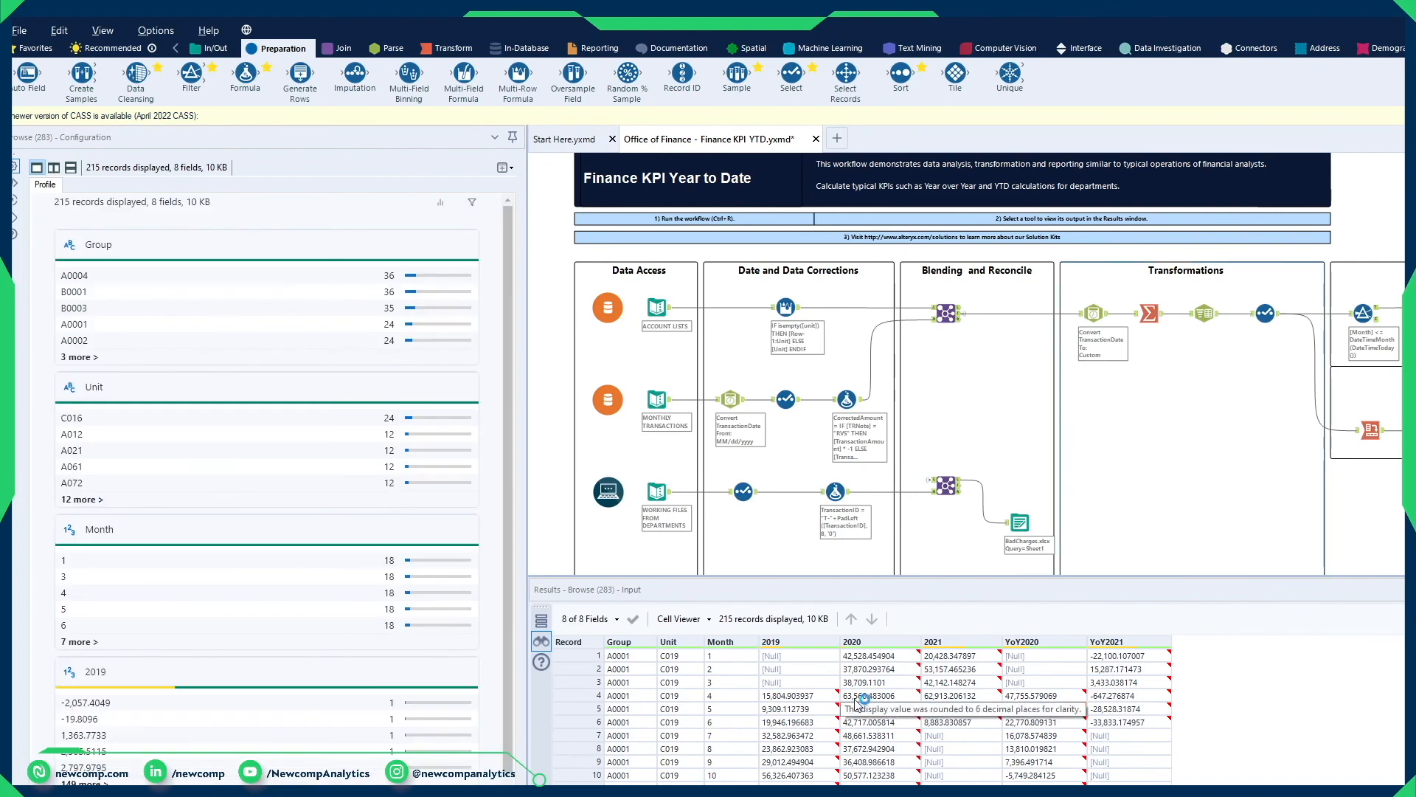
{"action": "left_click_drag", "start_coordinate": [647, 658], "coordinate": [940, 699]}
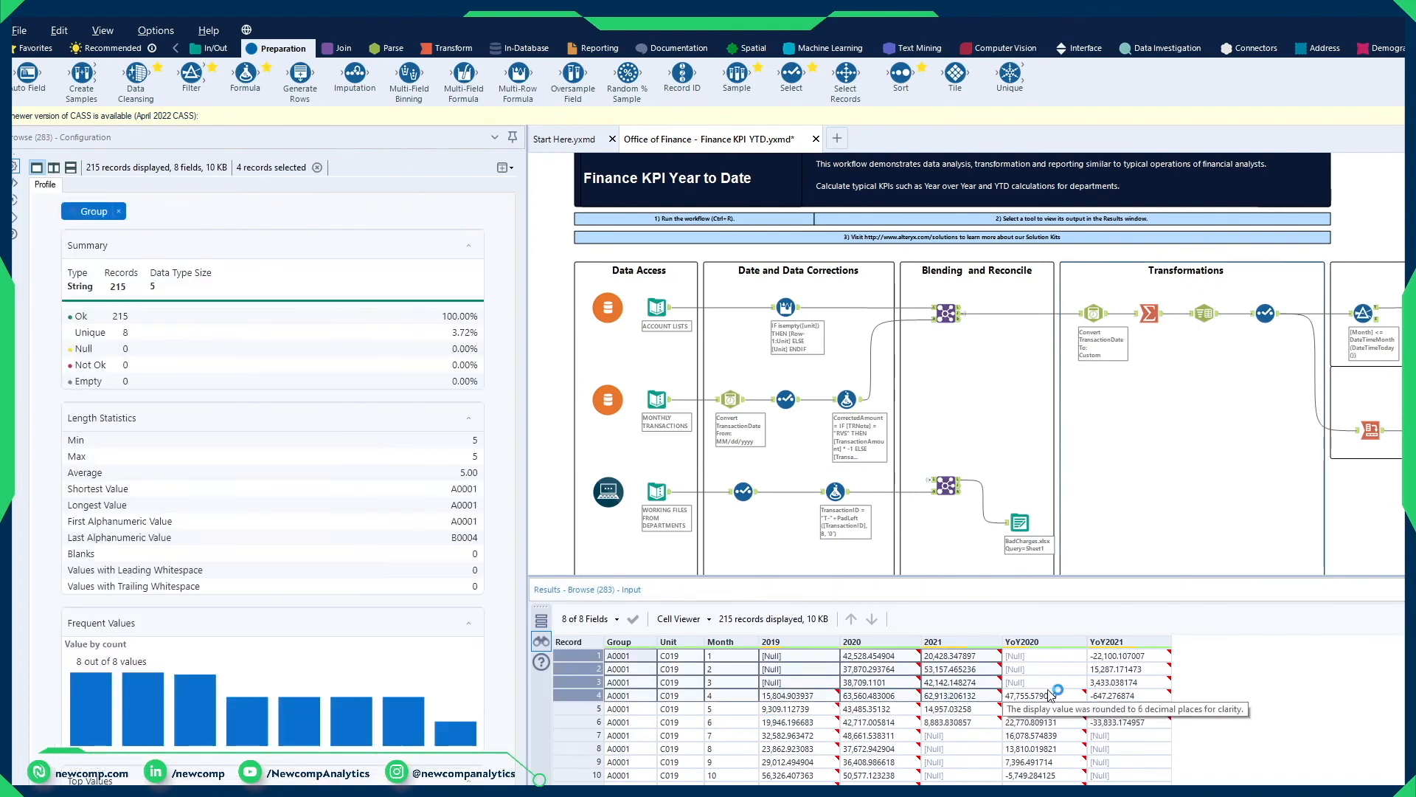
{"action": "left_click", "coordinate": [1121, 695]}
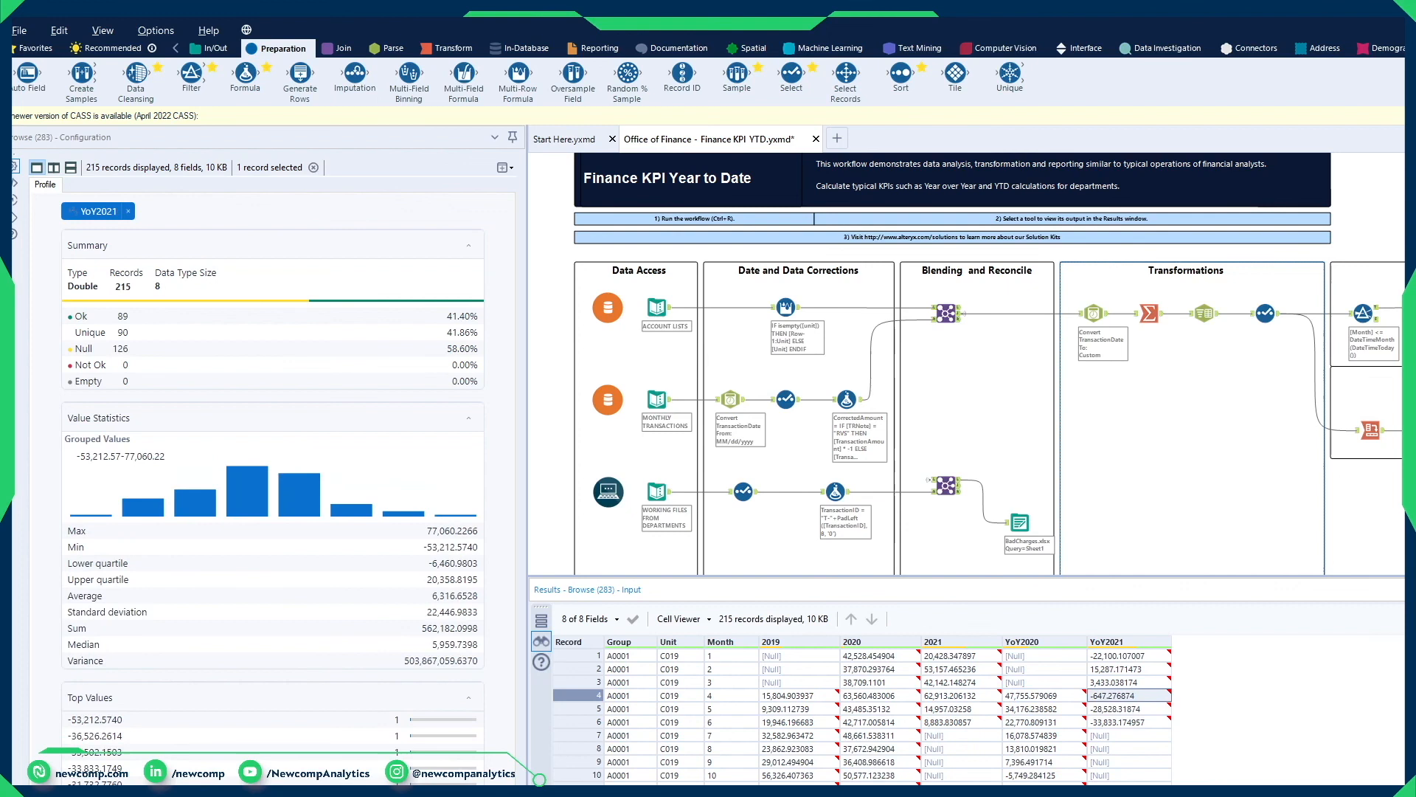